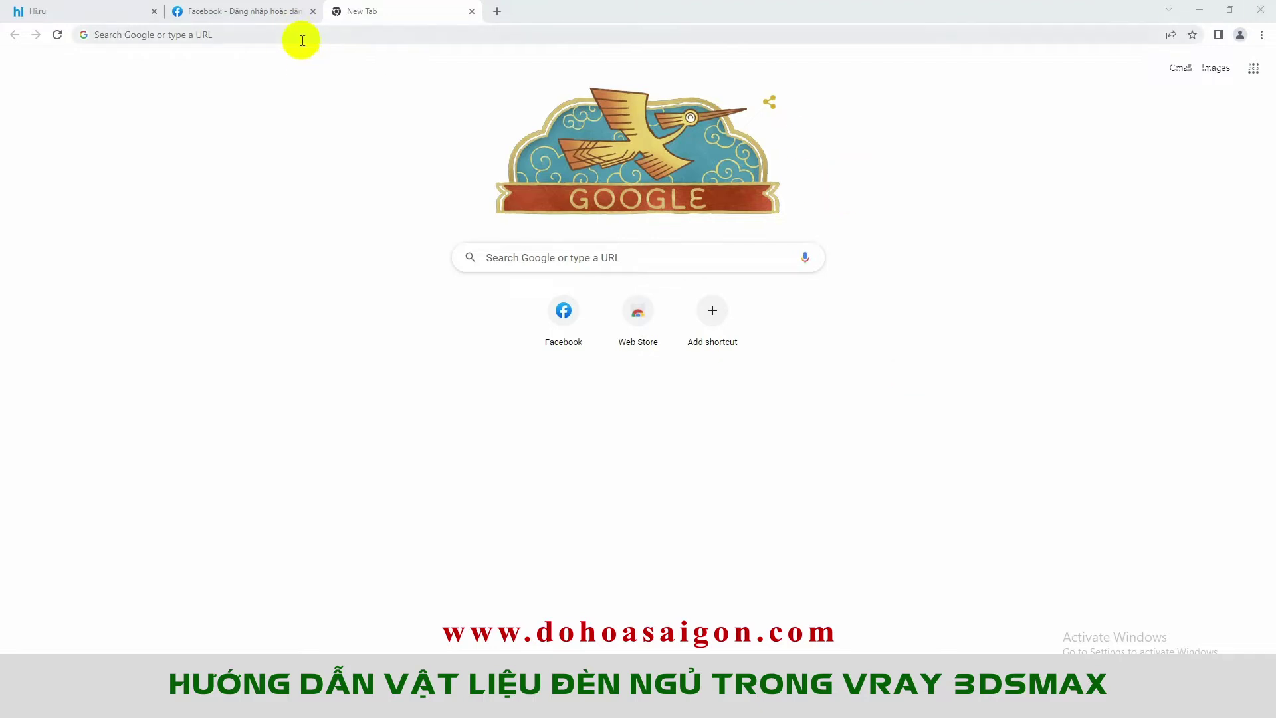
# Step: Run a Google search for 'den ngu' to find bedside lamps
pyautogui.click(646, 260)
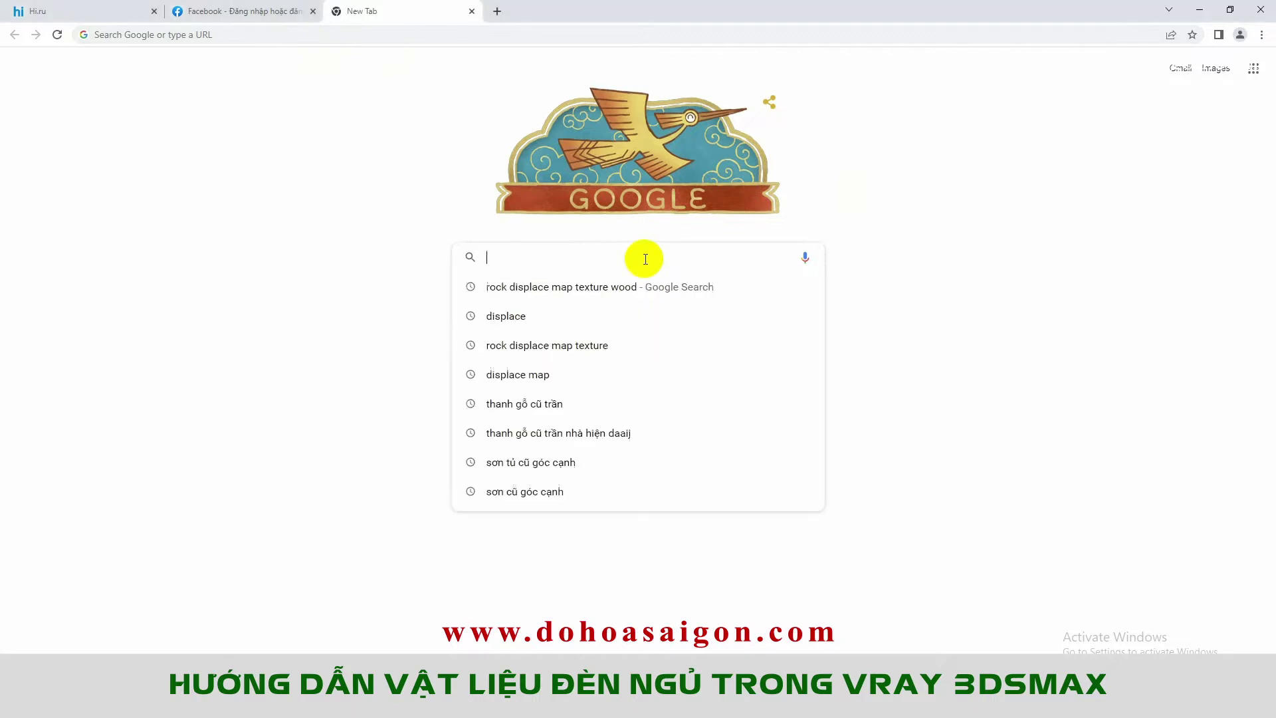
pyautogui.click(749, 277)
pyautogui.click(610, 260)
pyautogui.write('den ng')
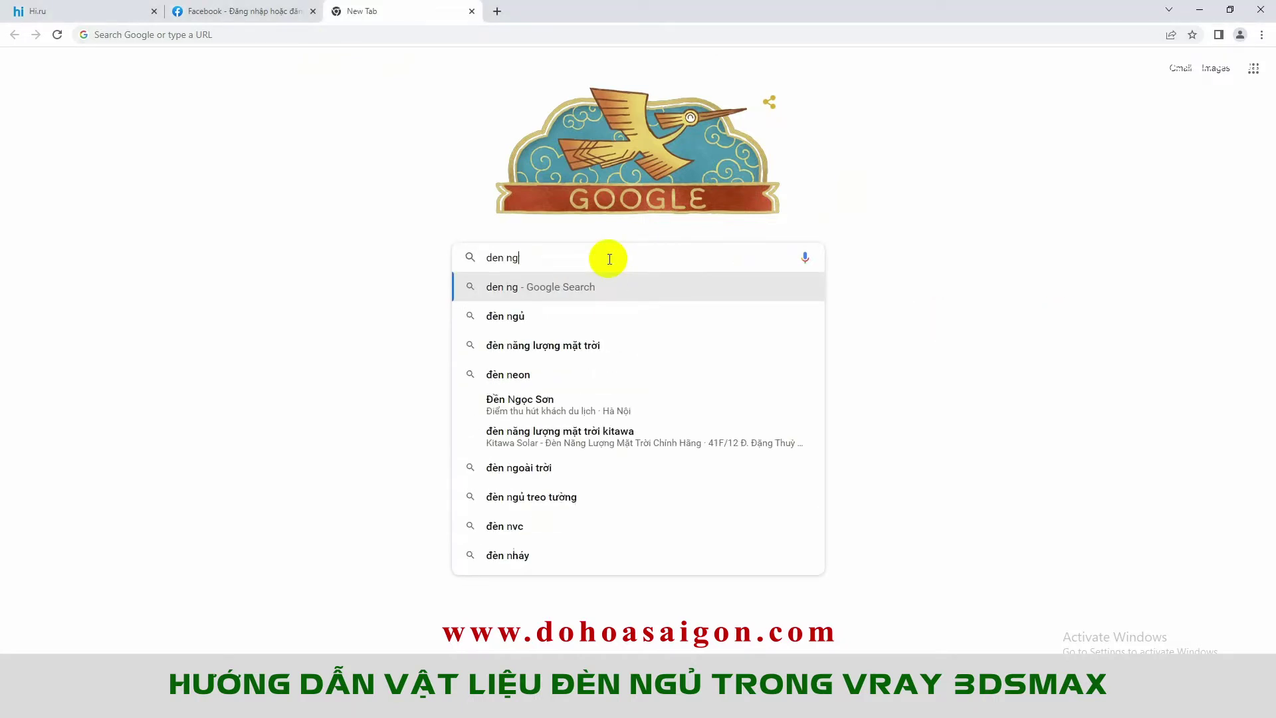
pyautogui.write('u')
pyautogui.press('Return')
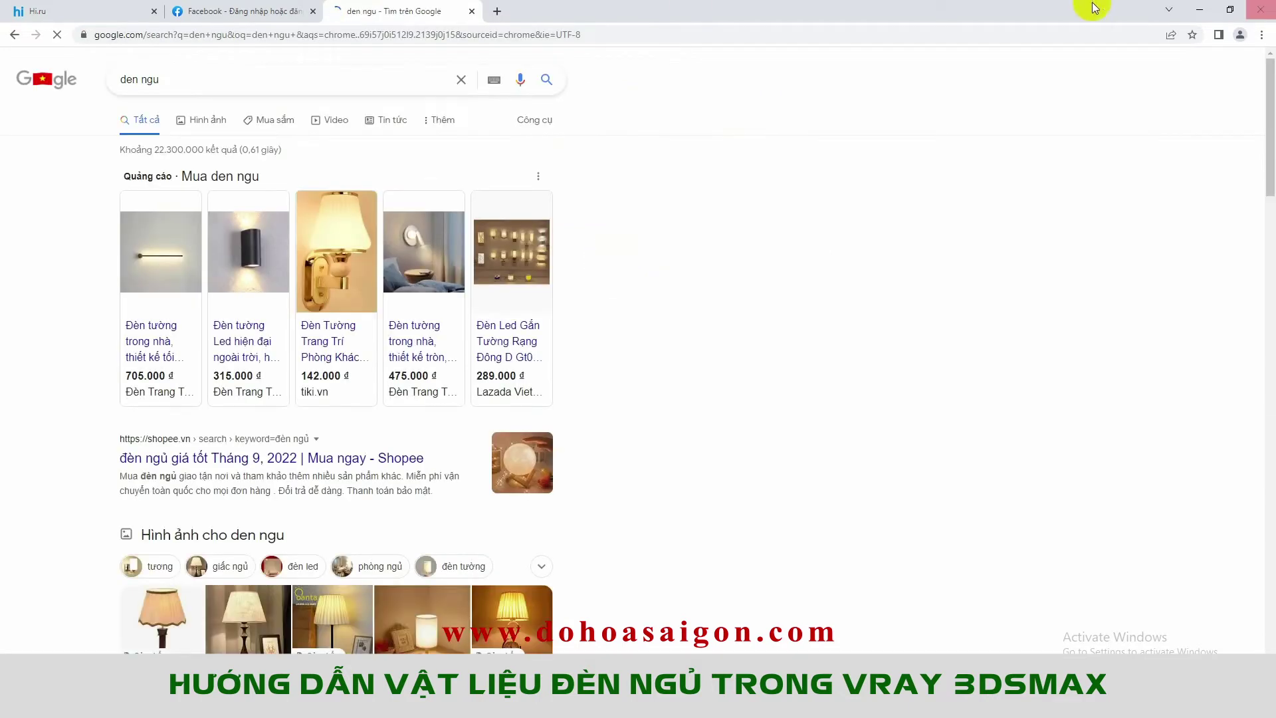
# Step: Switch to Google Images results for 'den ngu' and preview the first lamp photo
pyautogui.click(192, 123)
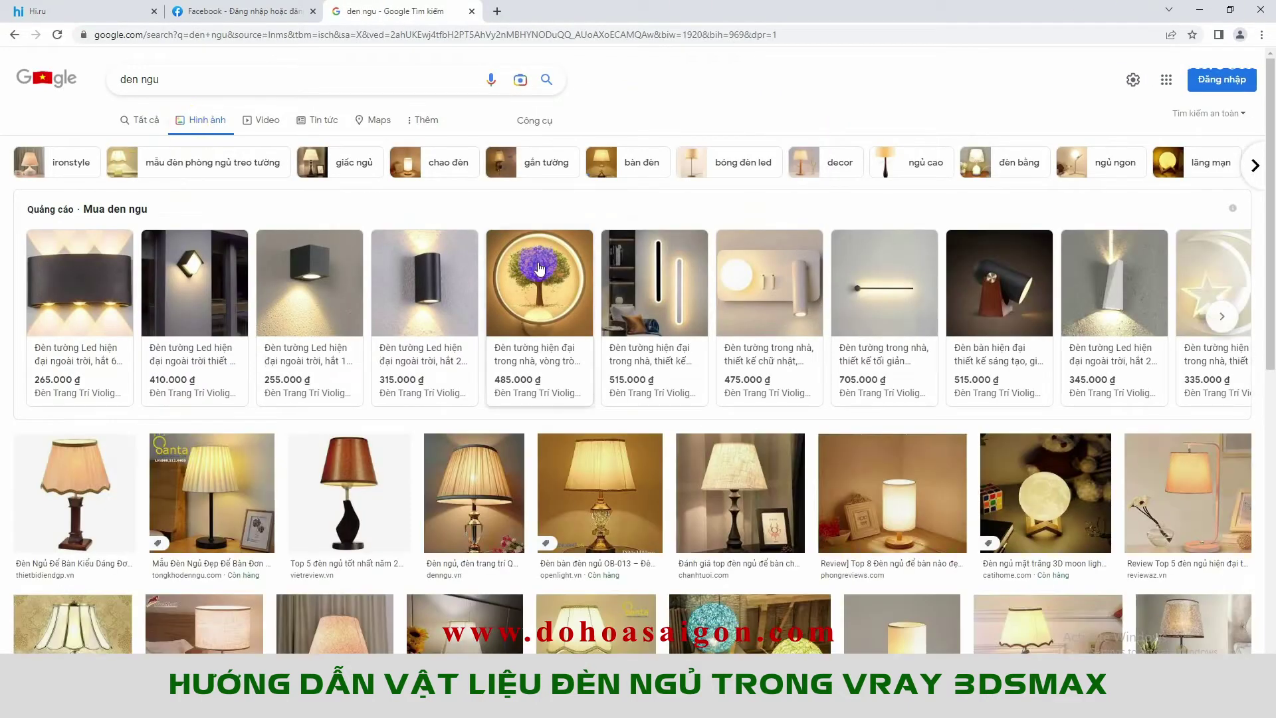
pyautogui.scroll(-1, 537, 379)
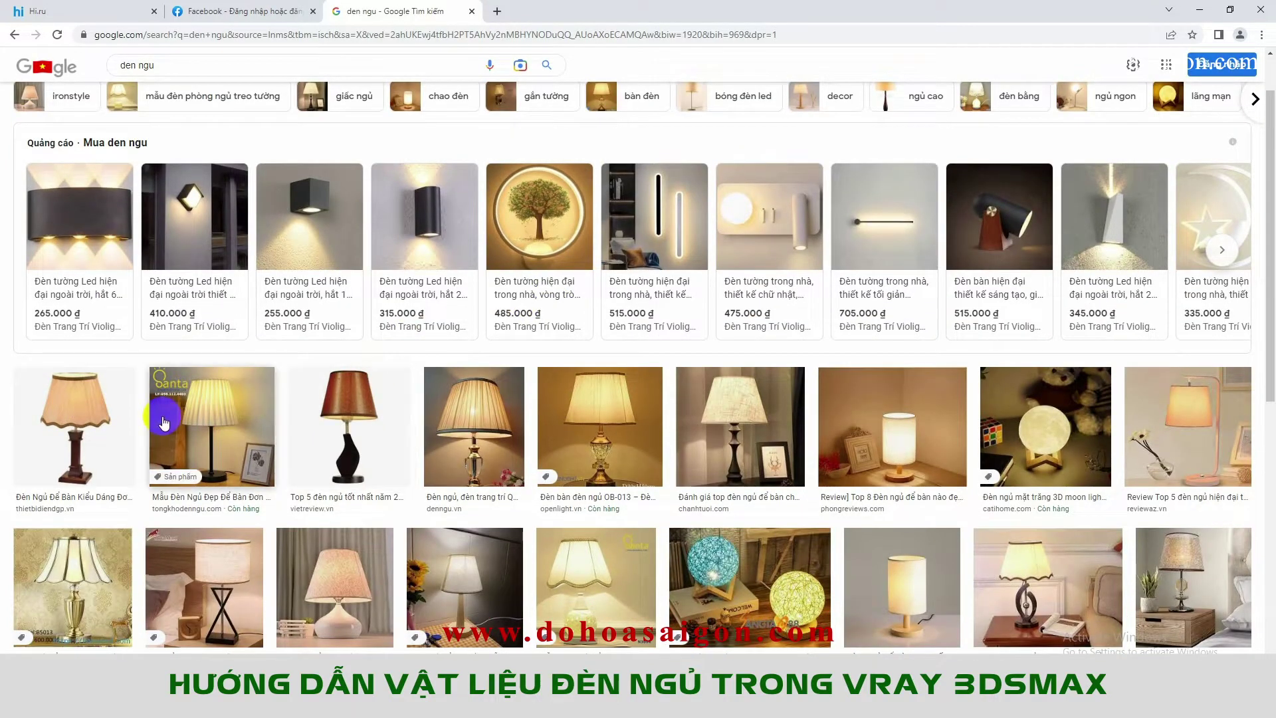
pyautogui.scroll(-1, 180, 416)
pyautogui.click(69, 376)
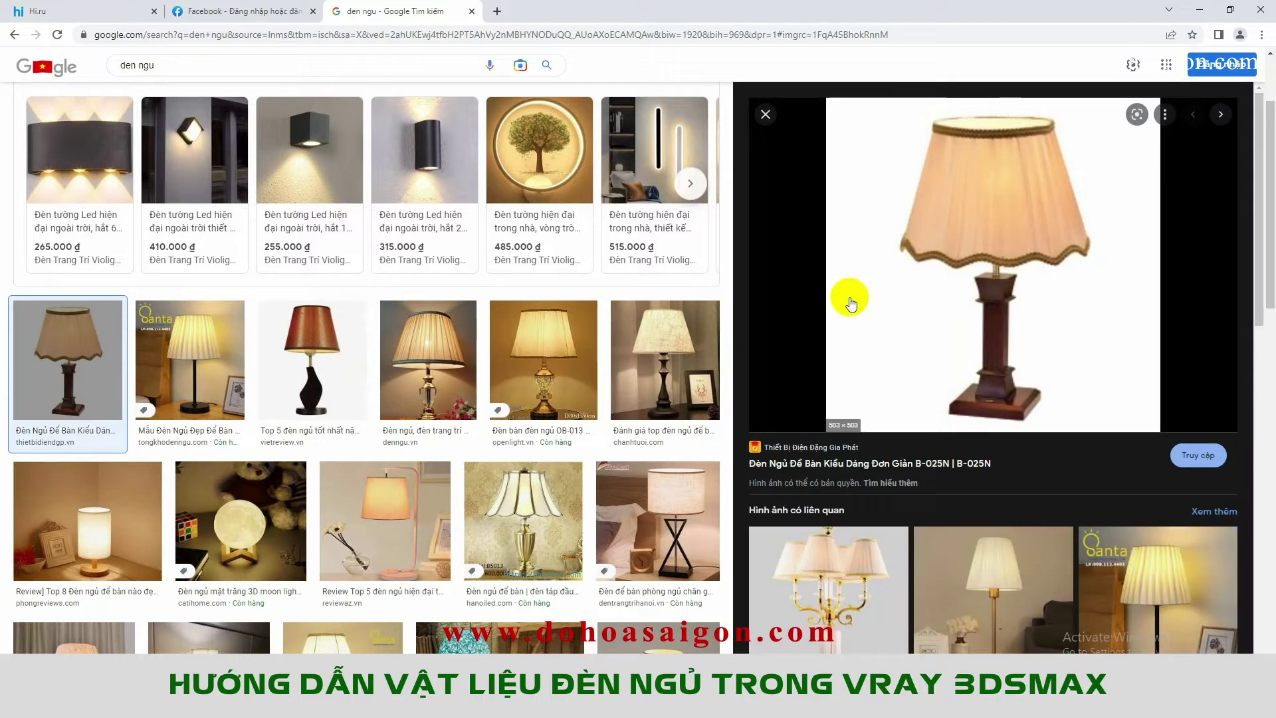
pyautogui.click(983, 131)
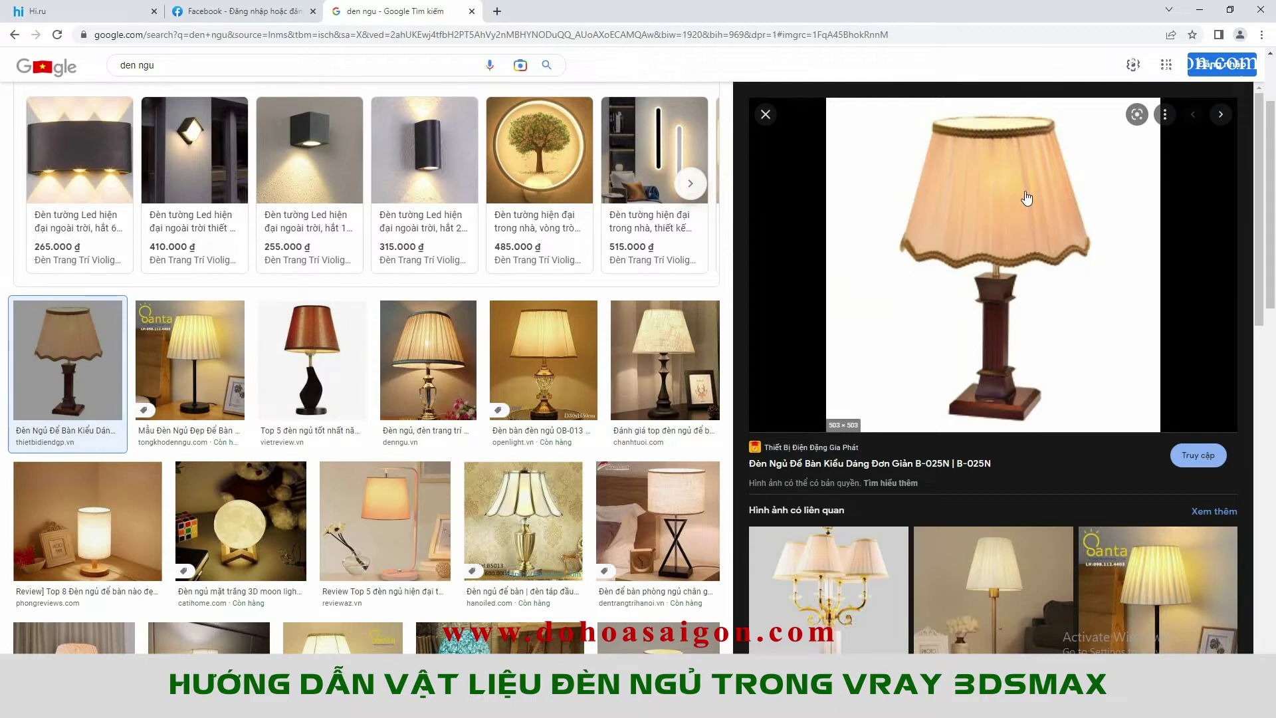
pyautogui.scroll(2, 974, 194)
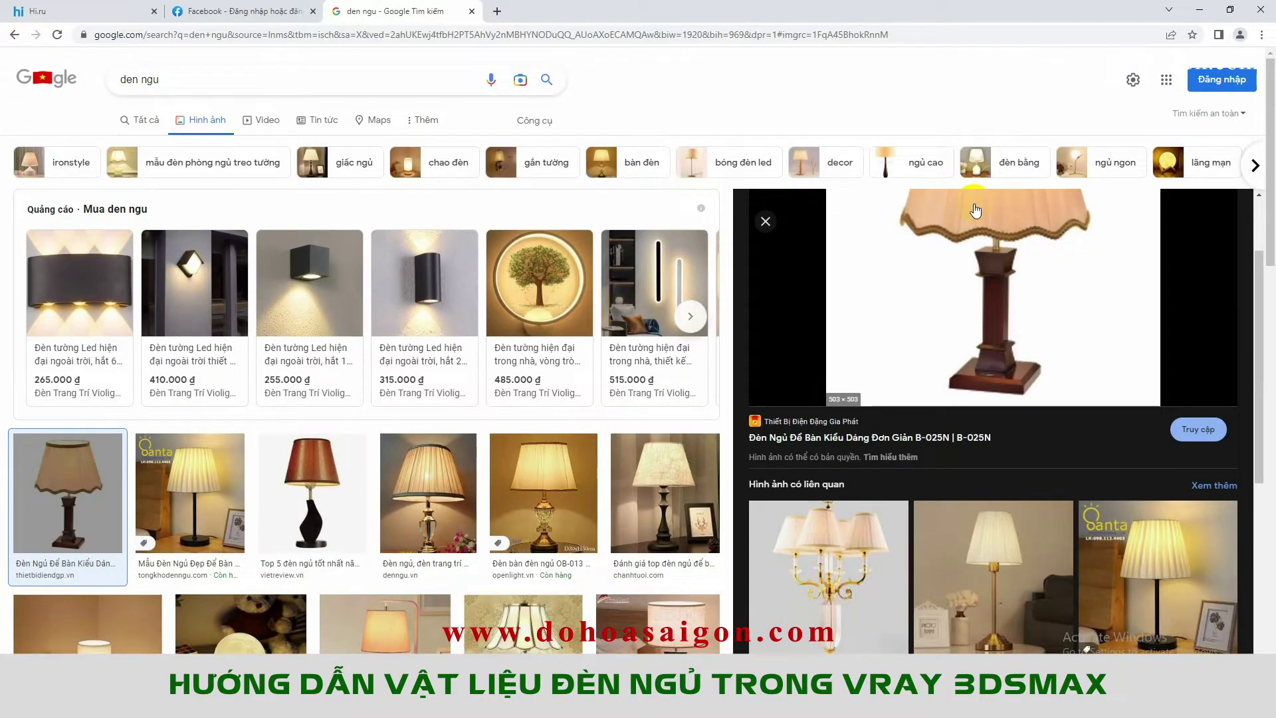
pyautogui.scroll(-1, 678, 339)
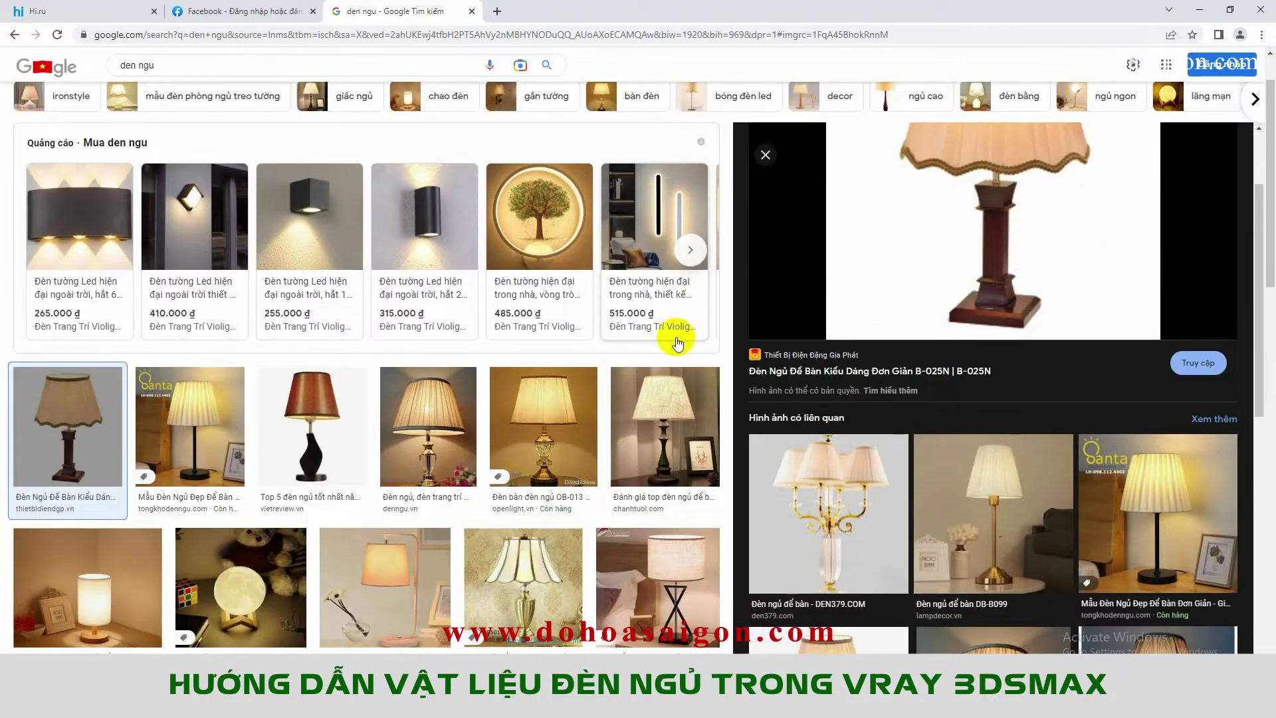
pyautogui.scroll(-3, 675, 339)
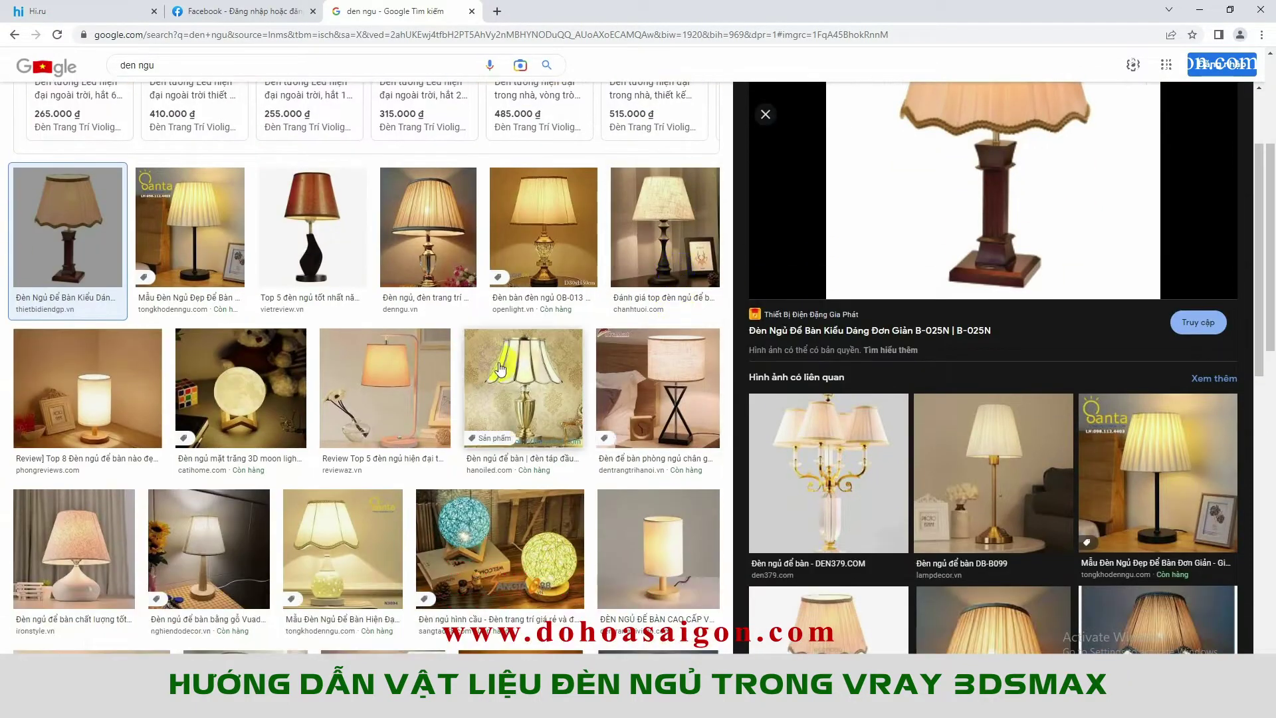
# Step: Preview the X-frame bedside lamp and the cherry-blossom porcelain lamp photos
pyautogui.click(703, 360)
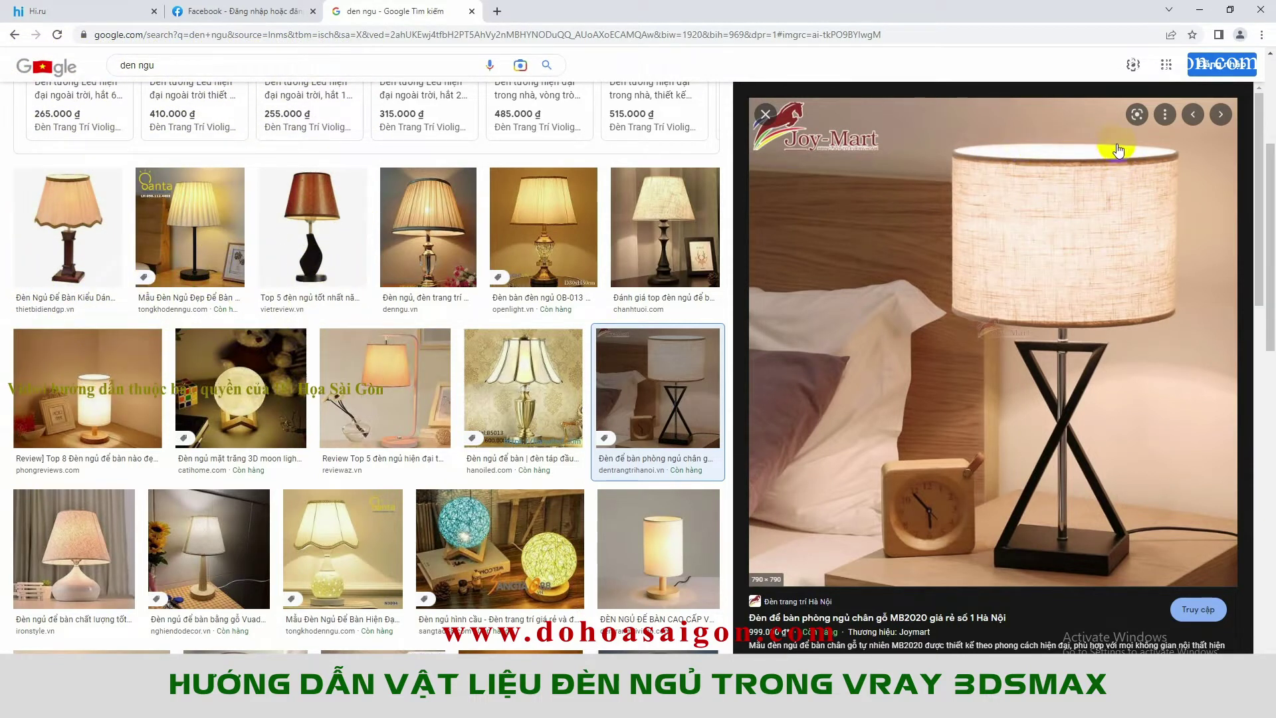
pyautogui.scroll(-3, 1057, 193)
pyautogui.scroll(-7, 597, 351)
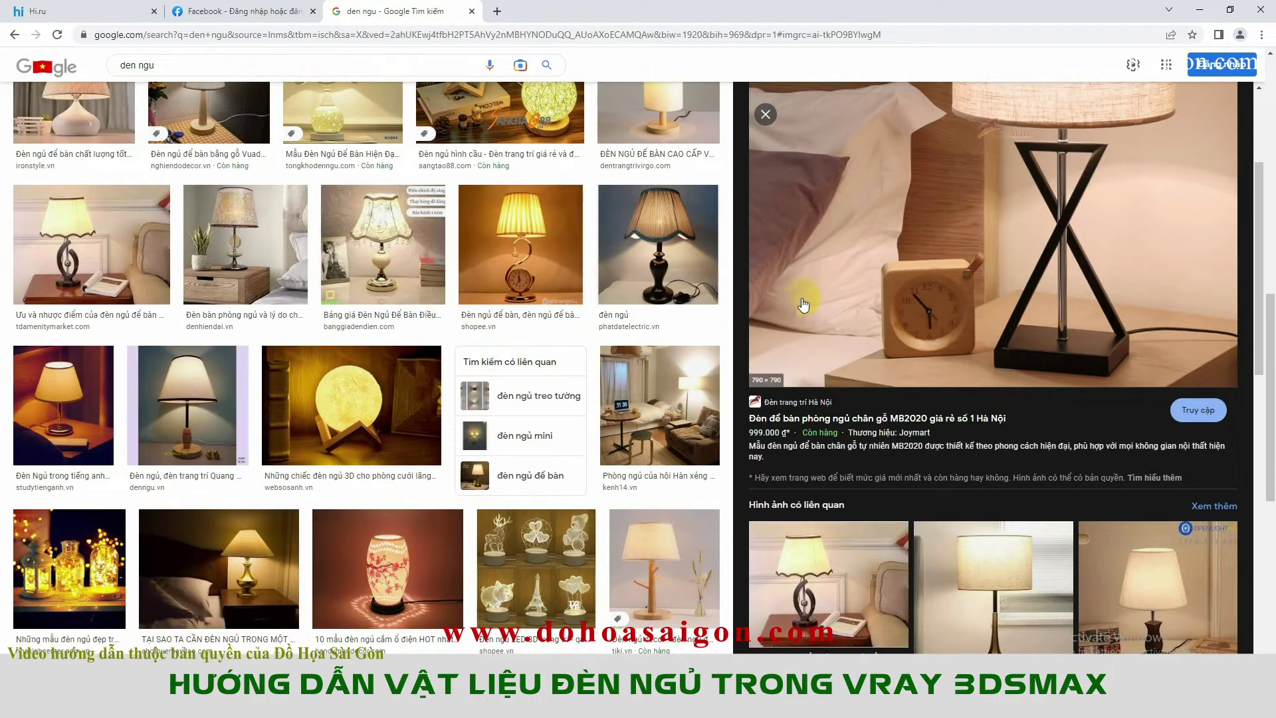
pyautogui.scroll(-2, 805, 287)
pyautogui.scroll(-4, 475, 432)
pyautogui.click(403, 359)
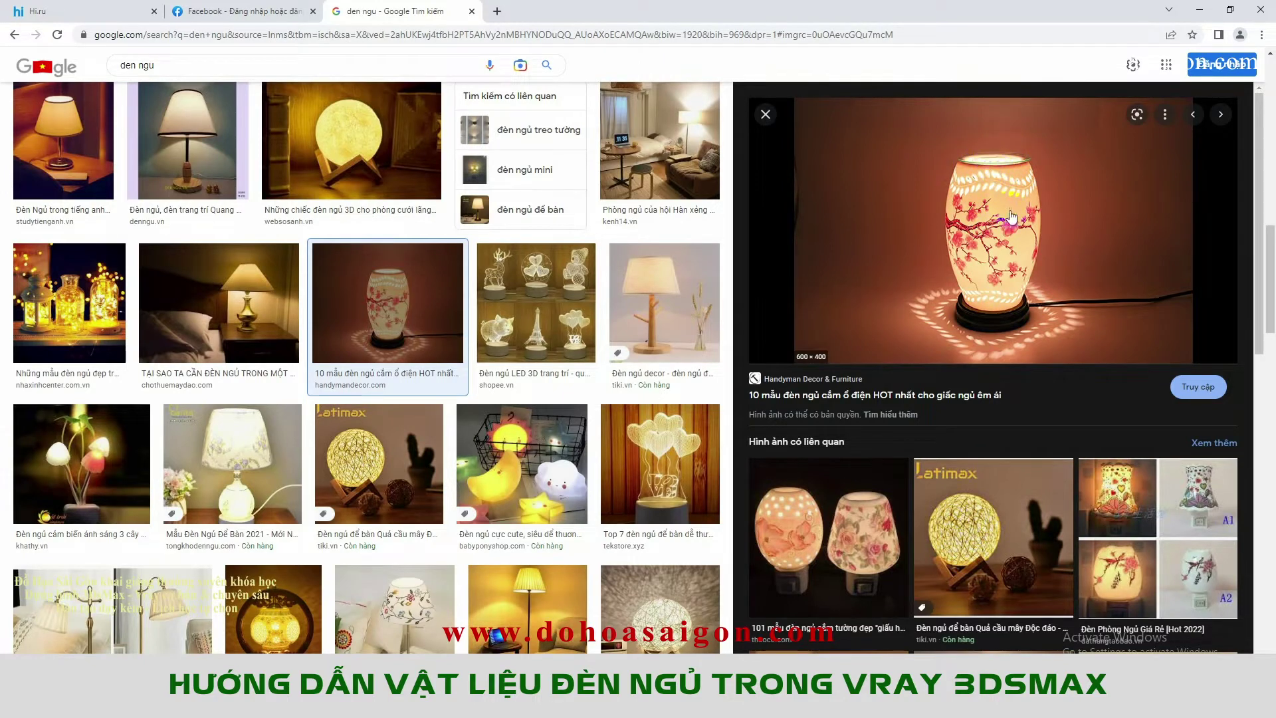
# Step: Preview the warm-lit floor lamp and embroidered fabric-shade lamp, then return to thuc hanh.max
pyautogui.scroll(-4, 985, 349)
pyautogui.scroll(-3, 532, 412)
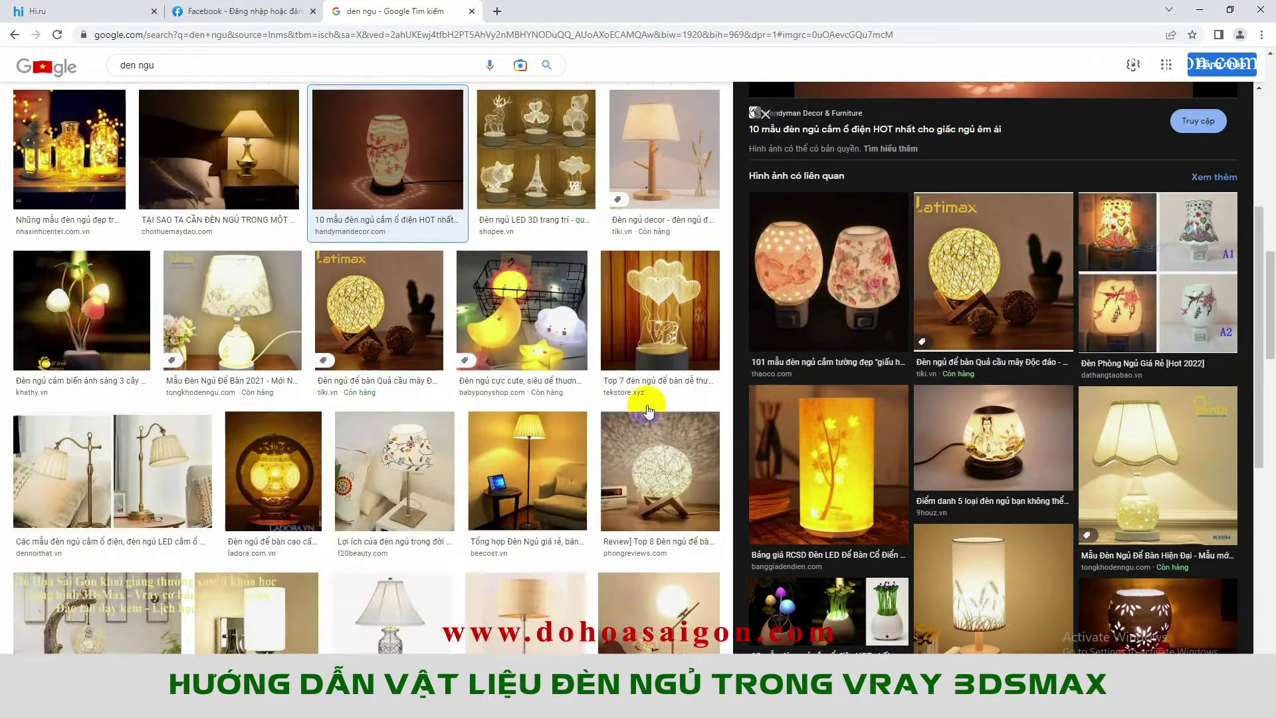
pyautogui.click(531, 414)
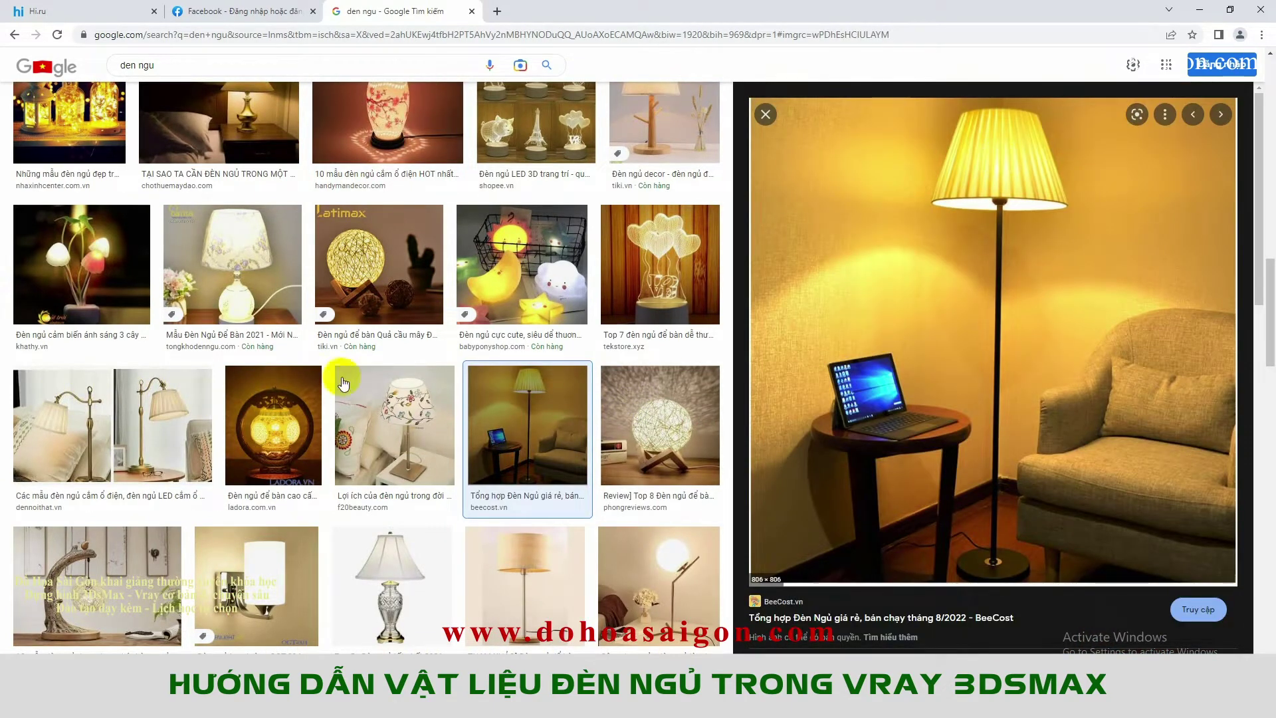
pyautogui.click(353, 399)
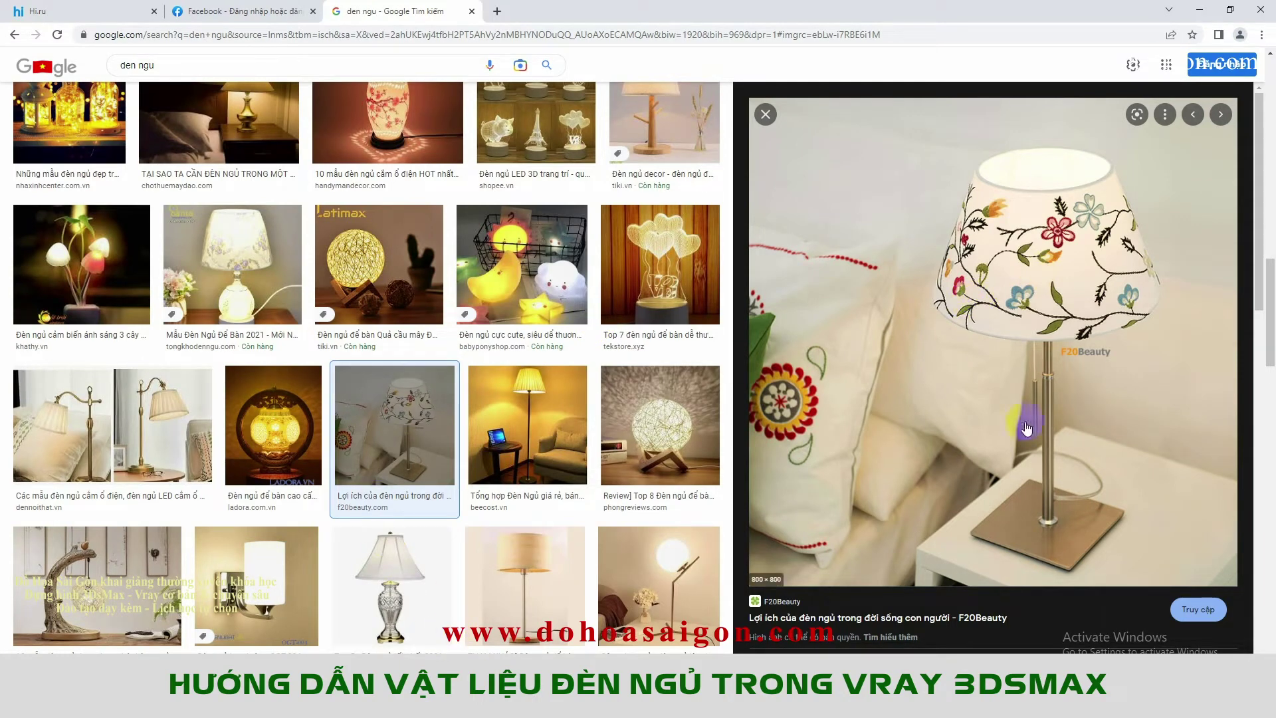
pyautogui.click(473, 704)
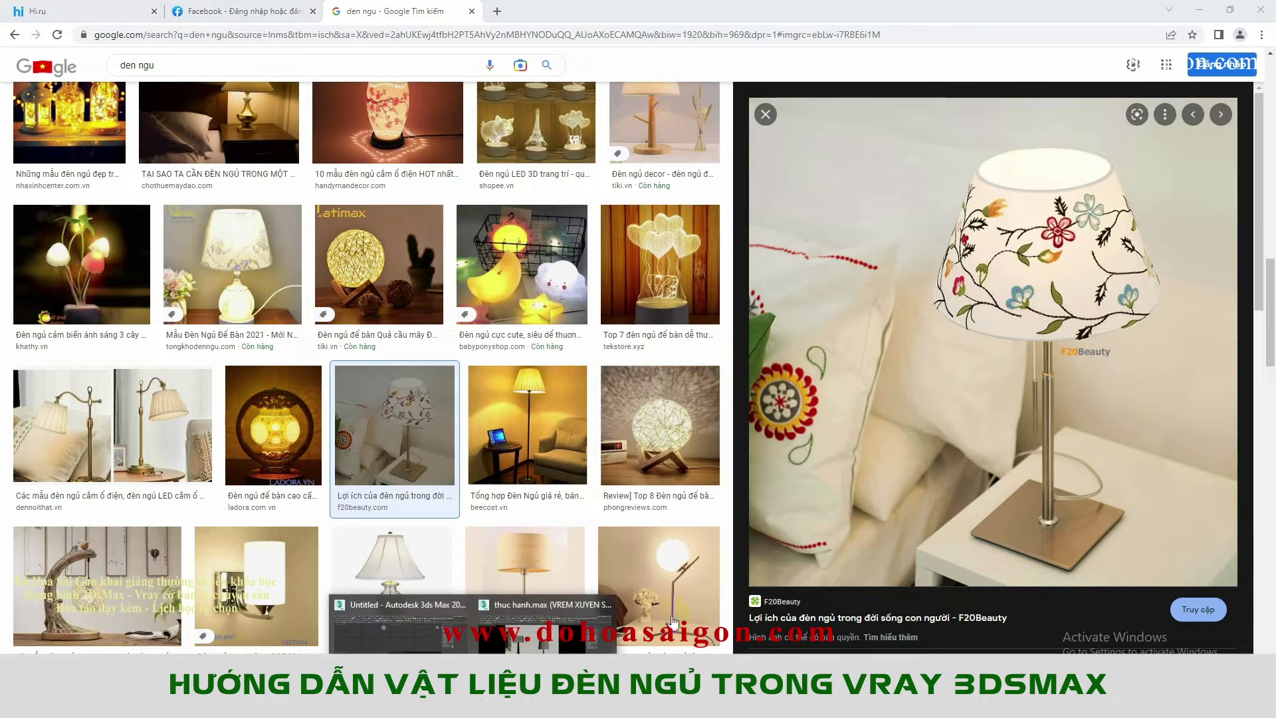
pyautogui.click(545, 622)
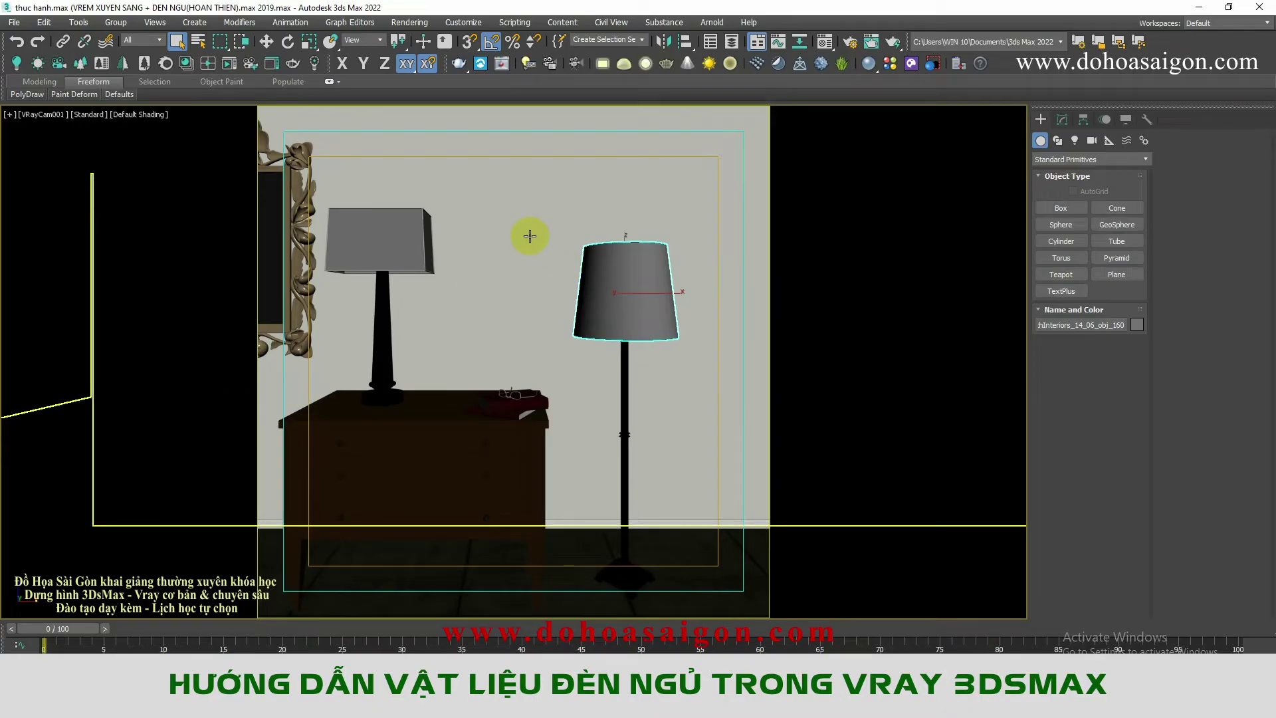
# Step: Switch to Perspective, frame the floor lamp shade, and select VRayLight006 inside it
pyautogui.click(391, 261)
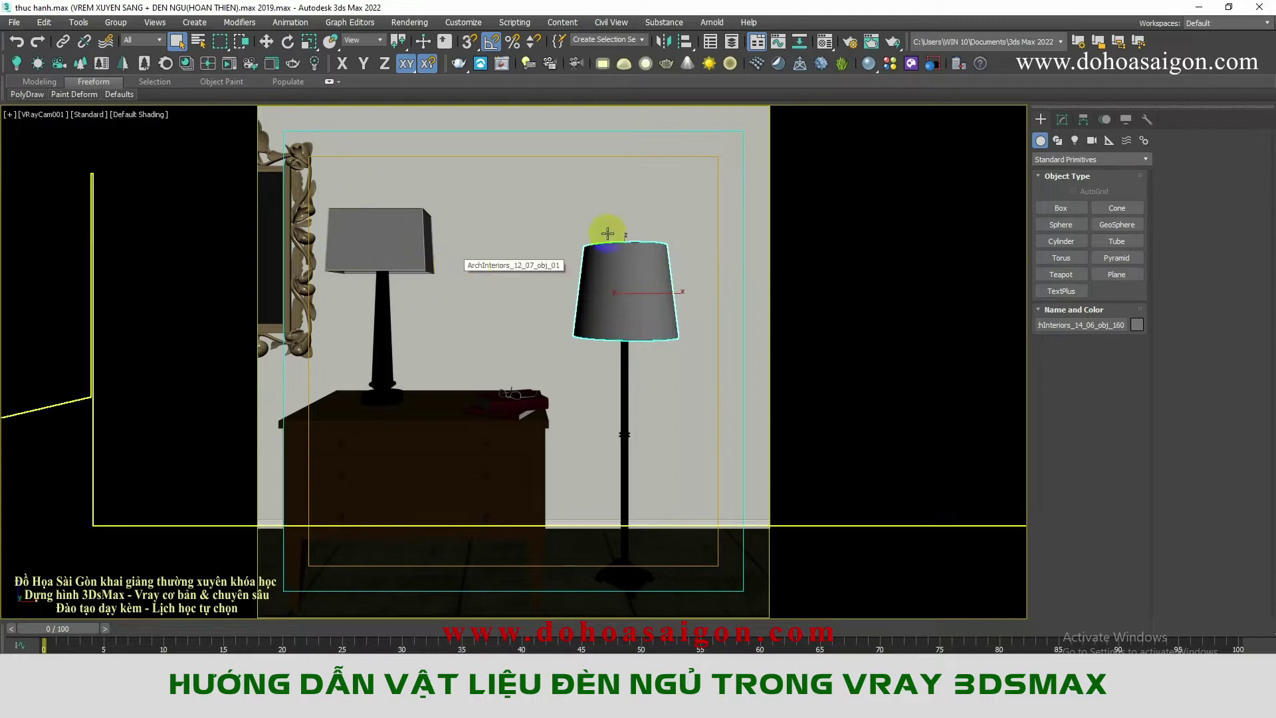
pyautogui.hotkey('shift', 'f')
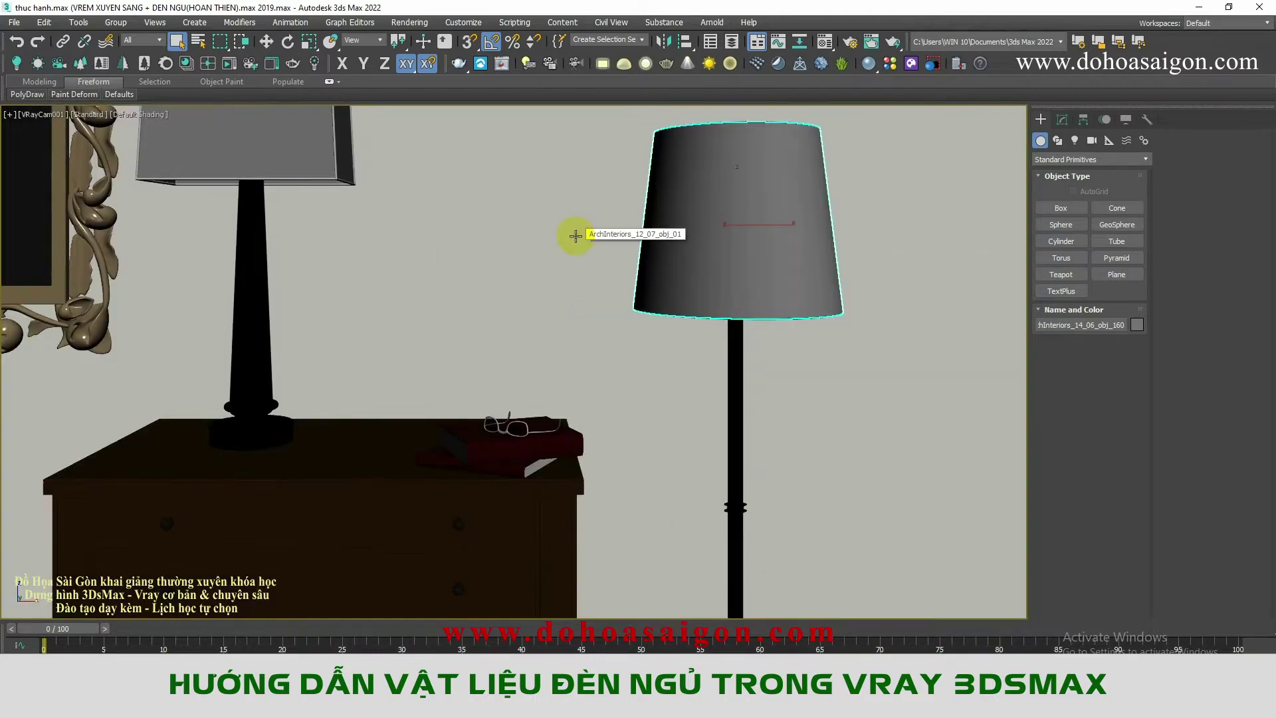
pyautogui.press('p')
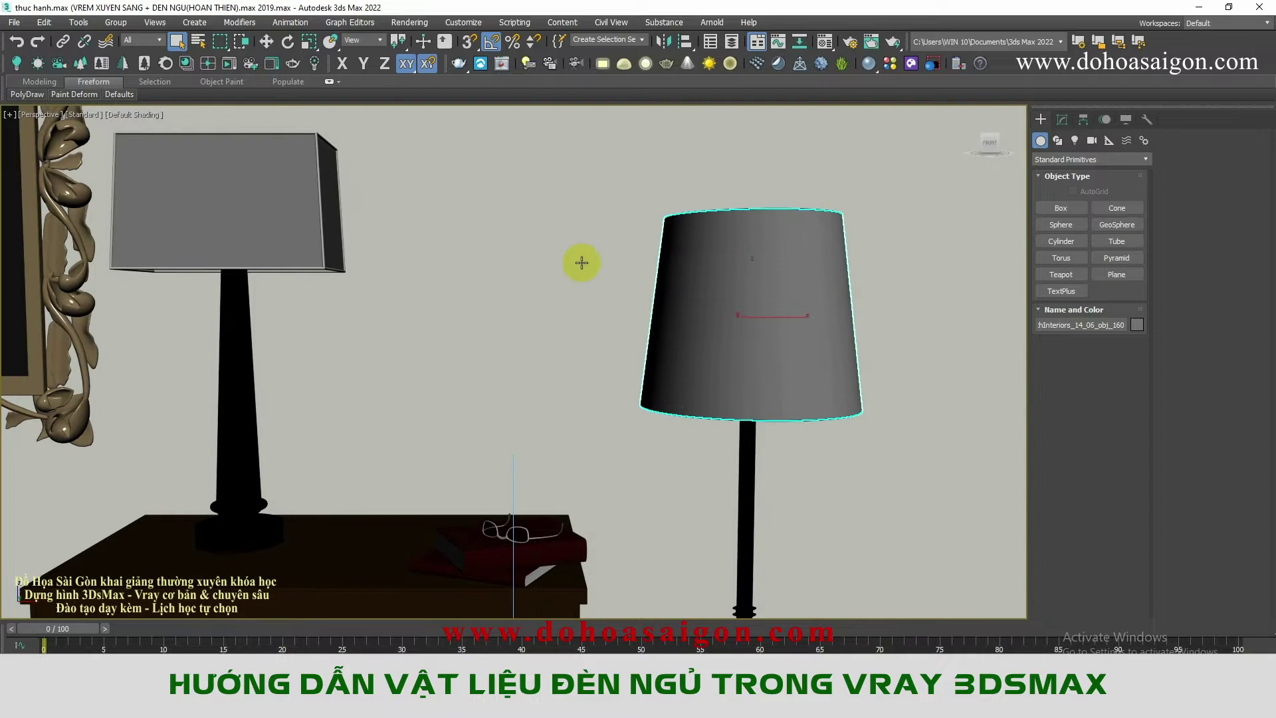
pyautogui.press('z')
pyautogui.moveTo(556, 265)
pyautogui.keyDown('alt'); pyautogui.mouseDown(button='middle')
pyautogui.moveTo(442, 287)
pyautogui.moveTo(595, 345)
pyautogui.moveTo(462, 333)
pyautogui.moveTo(536, 342)
pyautogui.moveTo(456, 293)
pyautogui.moveTo(529, 326)
pyautogui.moveTo(510, 293)
pyautogui.moveTo(585, 328)
pyautogui.moveTo(484, 297)
pyautogui.moveTo(580, 247)
pyautogui.moveTo(561, 308)
pyautogui.moveTo(513, 308)
pyautogui.mouseUp(button='middle'); pyautogui.keyUp('alt')
pyautogui.click(460, 290)
pyautogui.scroll(-3, 561, 308)
pyautogui.scroll(5, 513, 307)
# Step: Inspect VRayLight006's intensity multiplier, then turn the view toward the wall, table and lamp
pyautogui.click(1062, 120)
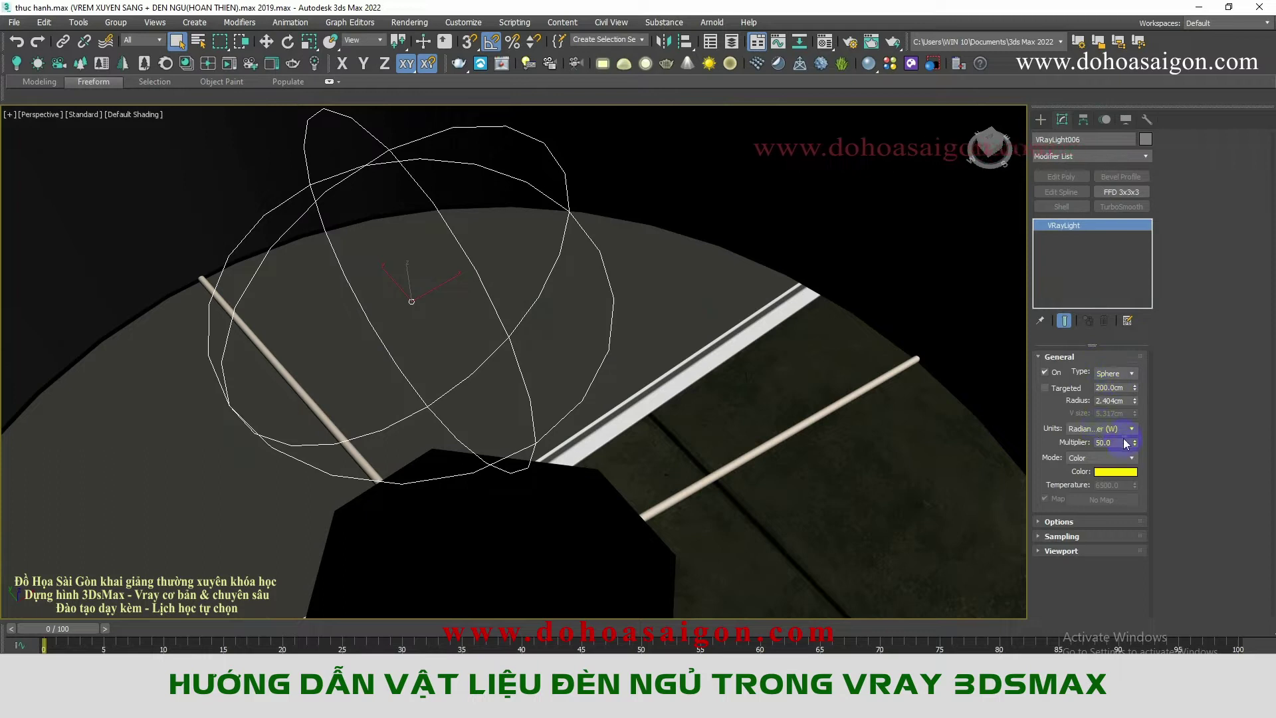
pyautogui.click(1104, 442)
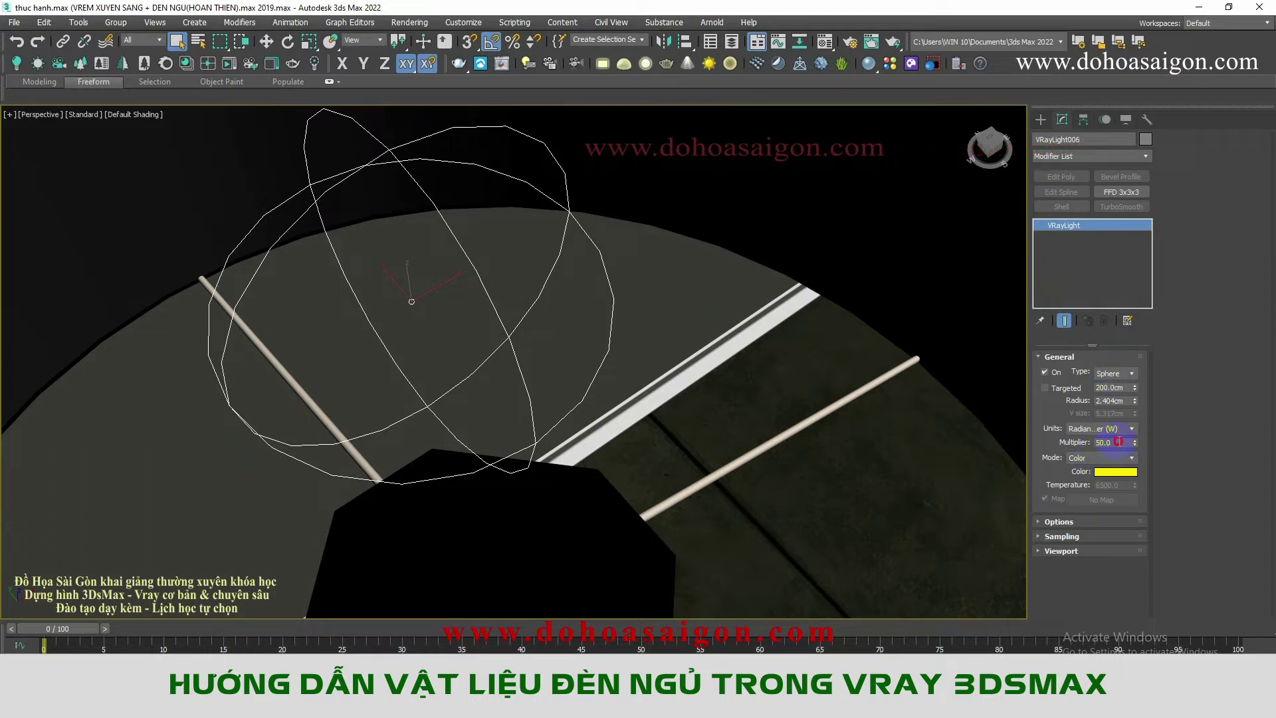
pyautogui.click(965, 439)
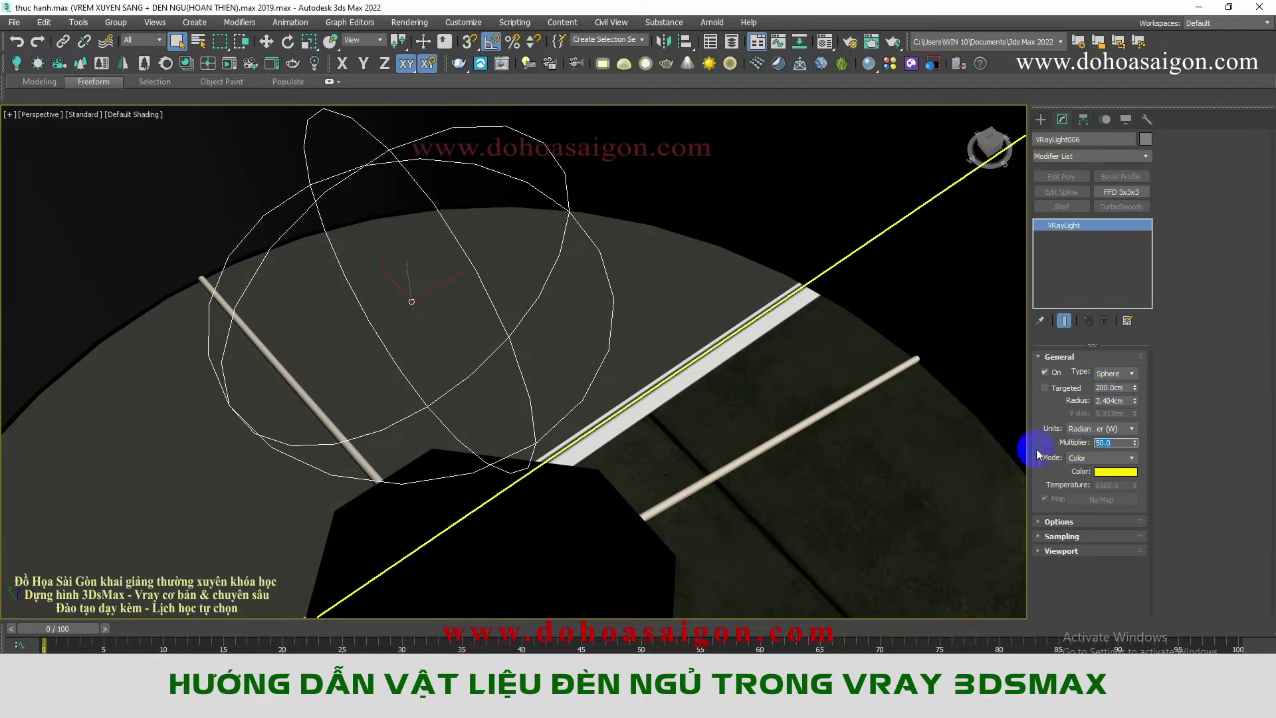
pyautogui.scroll(-5, 653, 370)
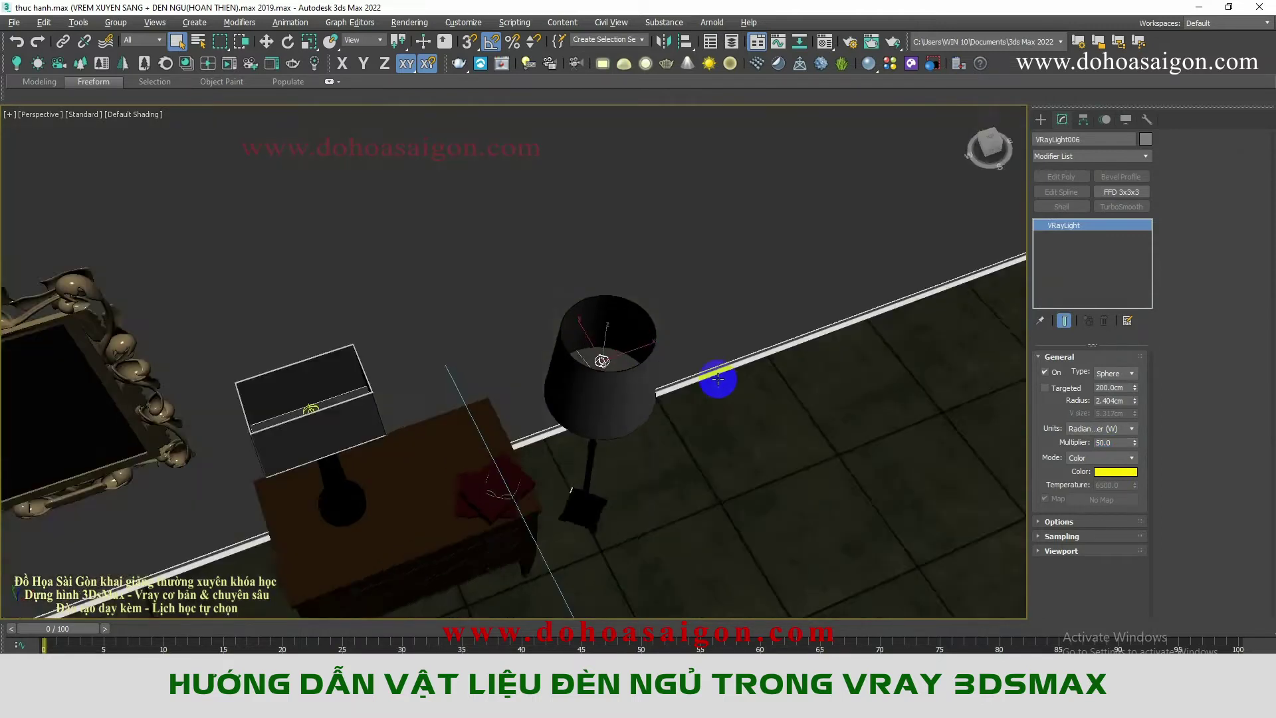
pyautogui.scroll(4, 622, 355)
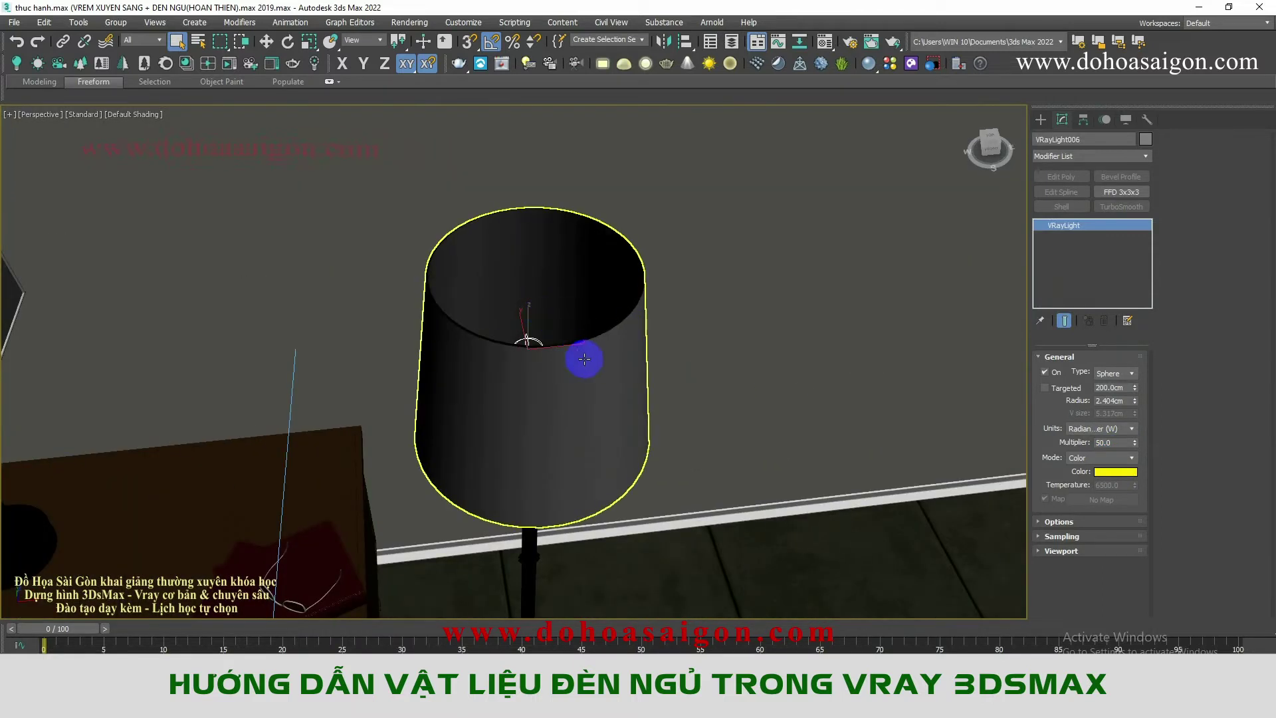
pyautogui.scroll(-5, 588, 361)
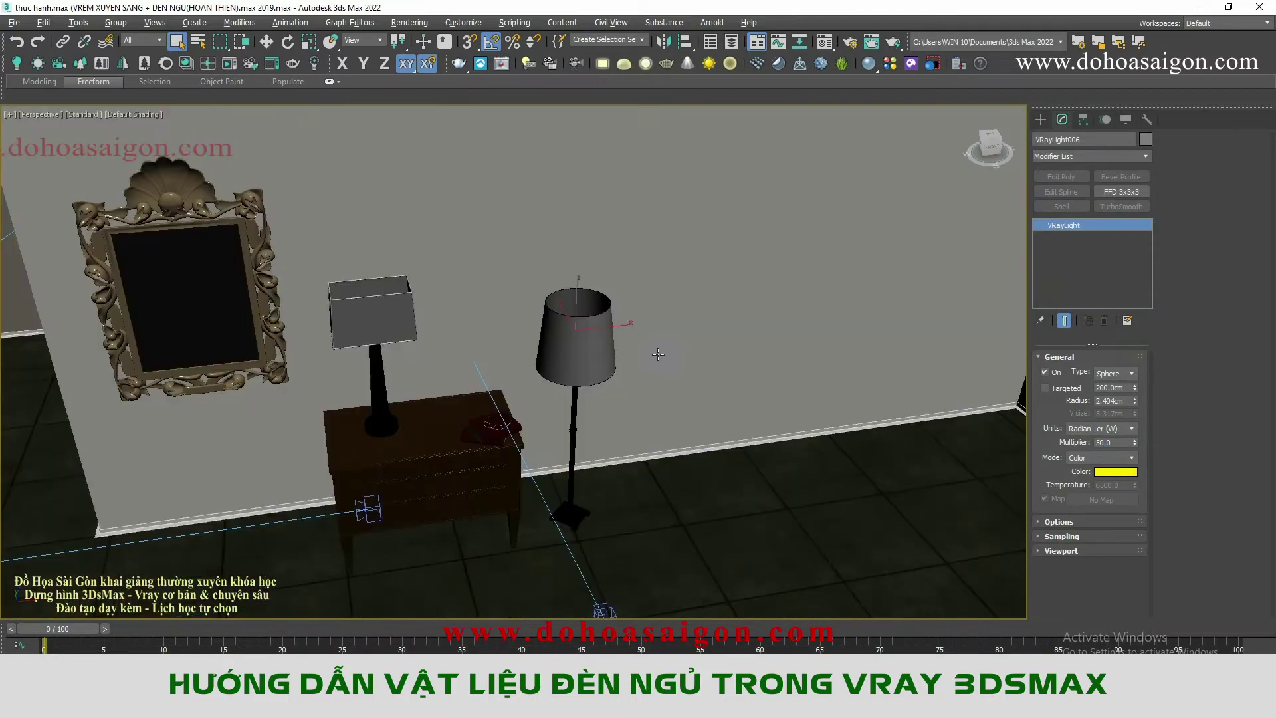
pyautogui.keyDown('alt'); pyautogui.moveTo(625, 349); pyautogui.dragTo(647, 330, button='middle'); pyautogui.keyUp('alt')
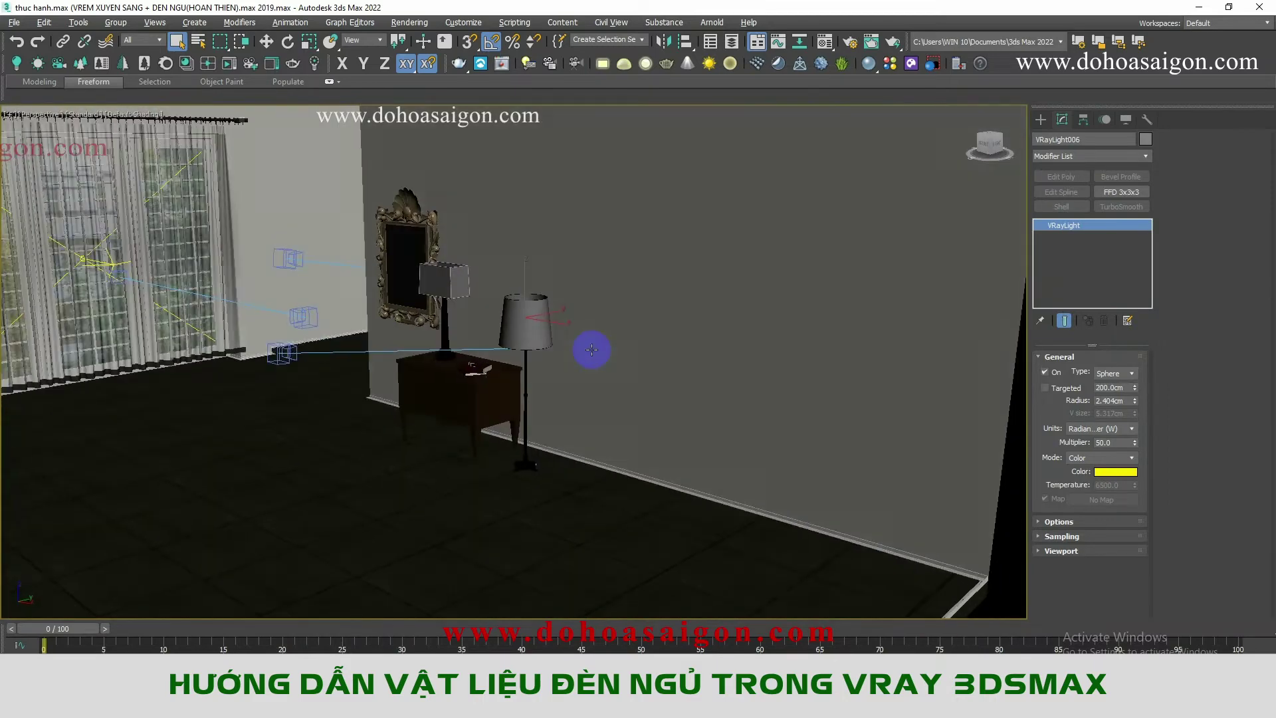
# Step: View the scene through VRayCam001 with the safe frame borders shown
pyautogui.press('c')
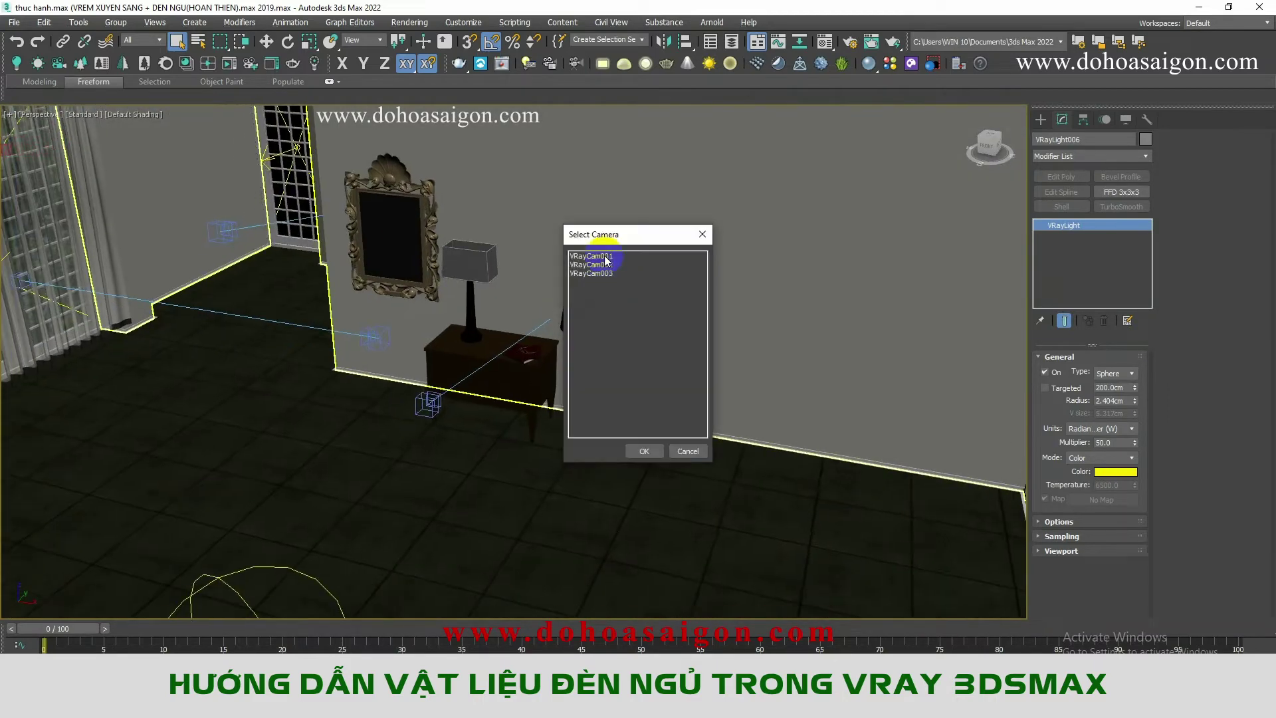
pyautogui.click(602, 257)
pyautogui.click(643, 452)
pyautogui.press('c')
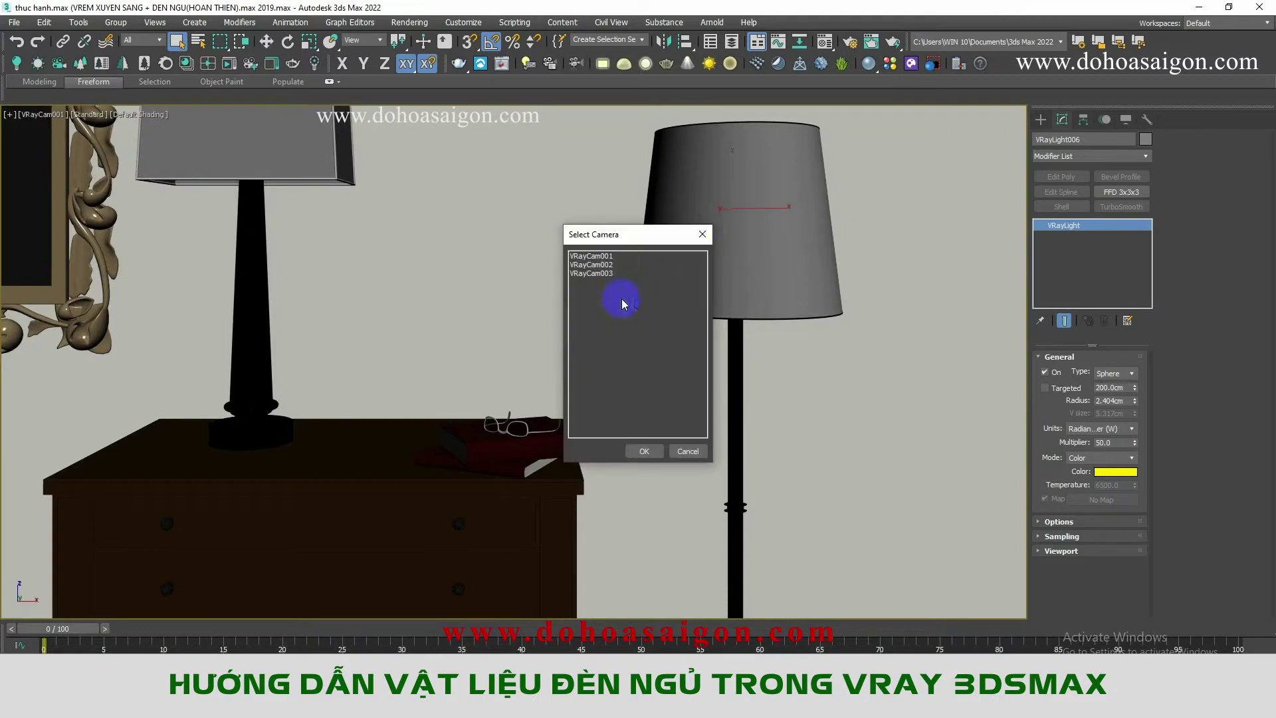
pyautogui.click(702, 234)
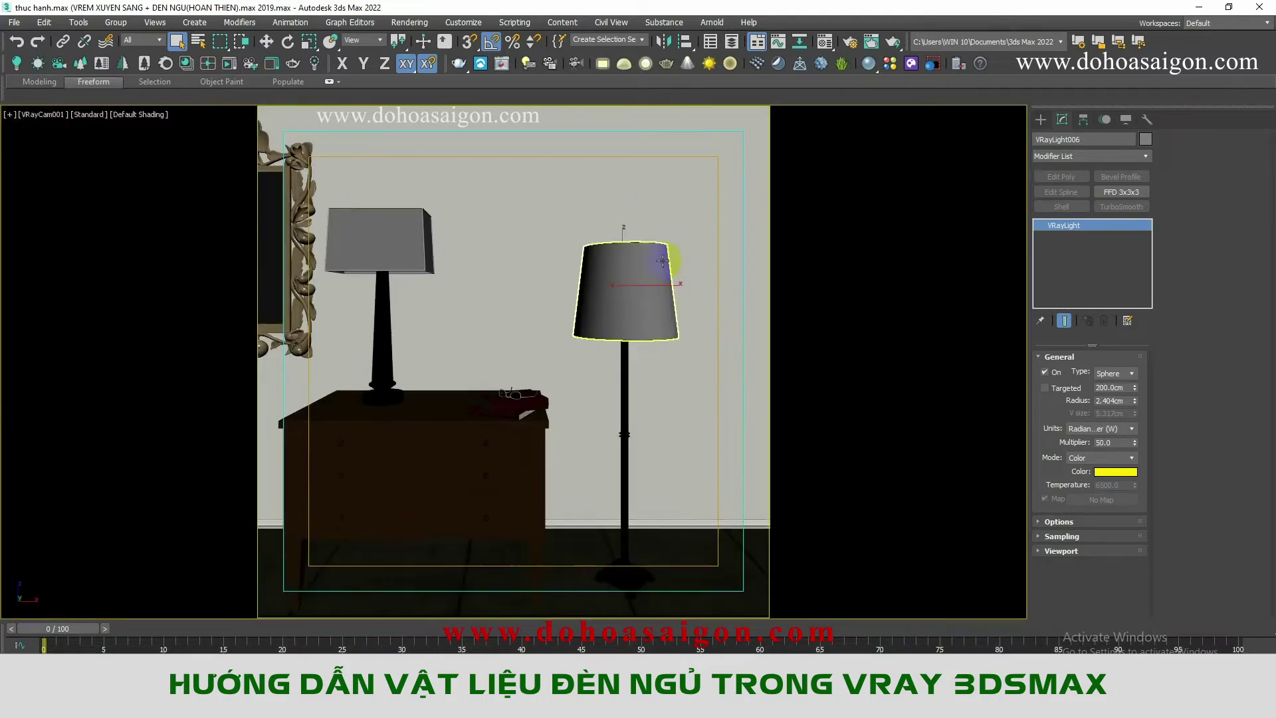
pyautogui.hotkey('shift', 'f')
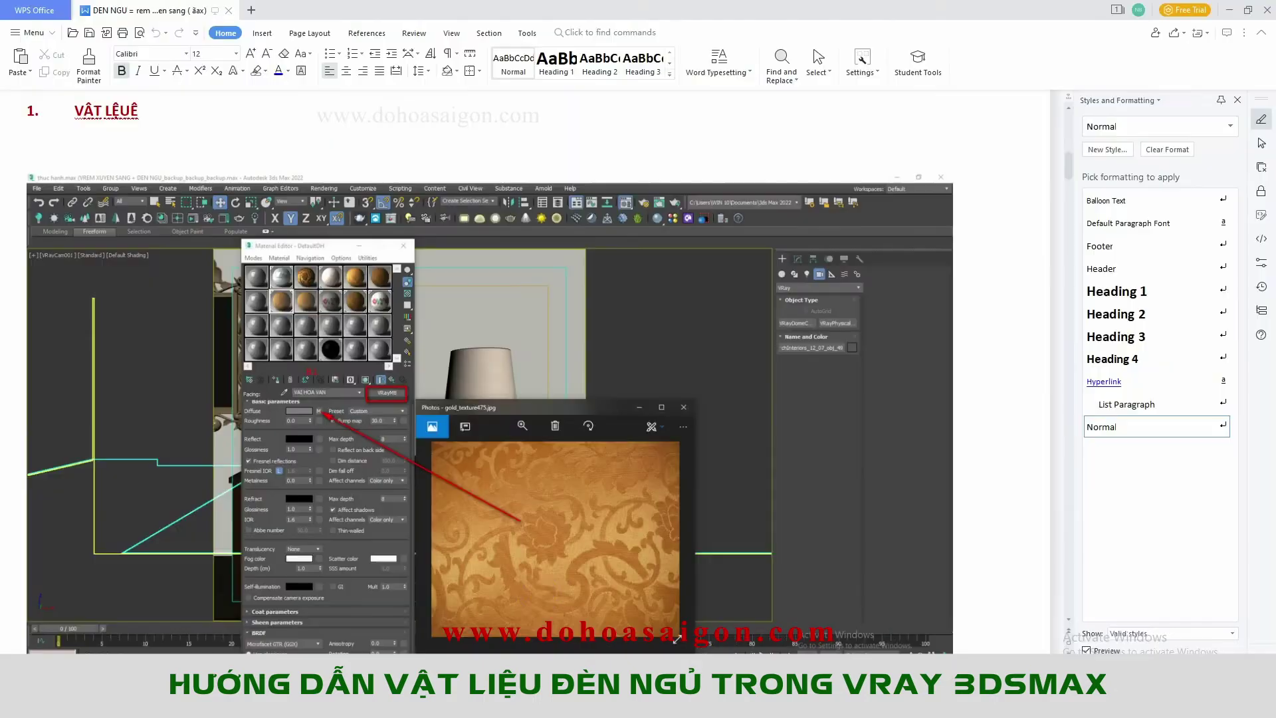
# Step: Scroll through the three lamp photos in the WPS document, then return to thuc hanh.max
pyautogui.scroll(4, 696, 439)
pyautogui.scroll(5, 696, 439)
pyautogui.scroll(-3, 706, 415)
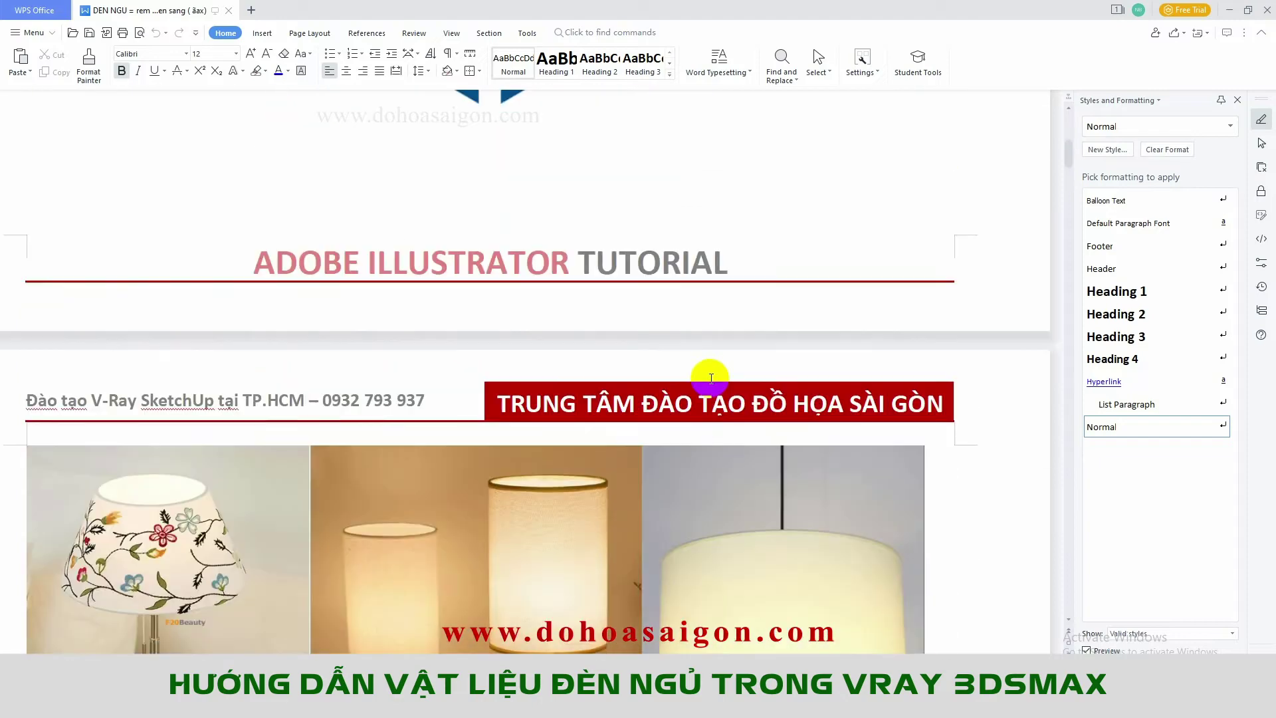
pyautogui.scroll(-3, 708, 370)
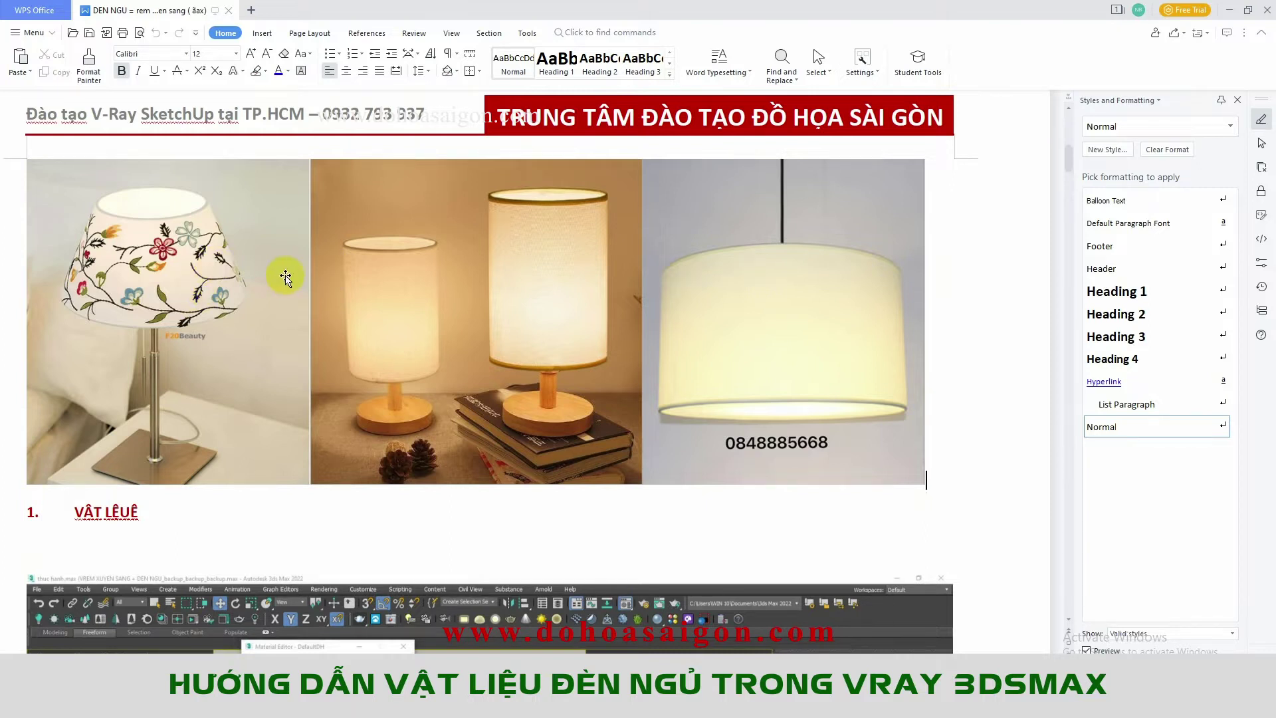
pyautogui.scroll(3, 285, 277)
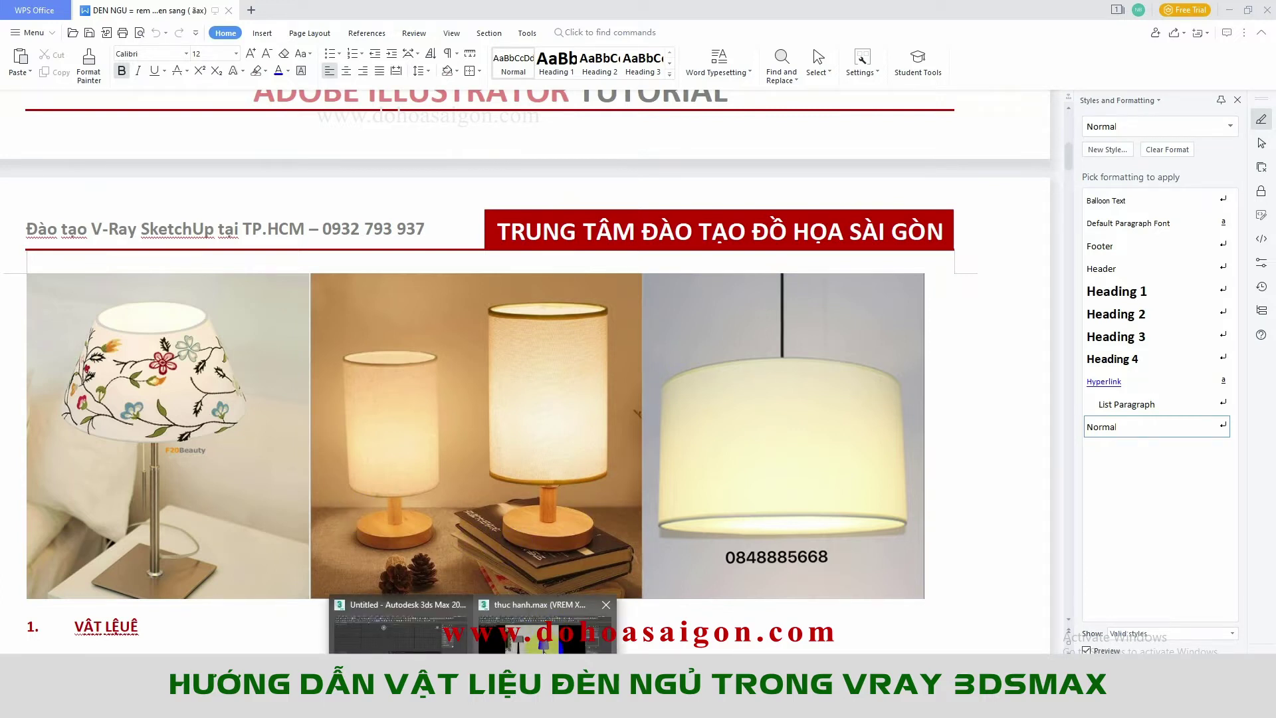
pyautogui.click(544, 638)
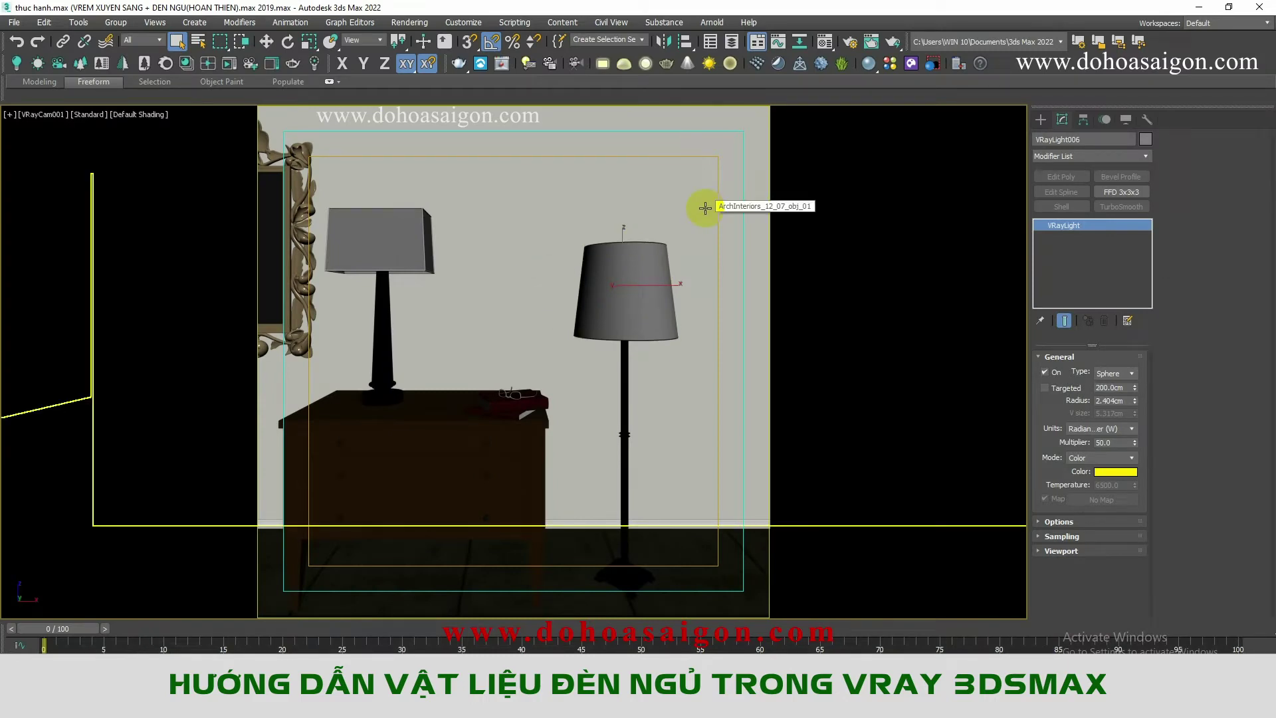
# Step: Convert material slot 05 to a VRayMtl, then select the table lamp shade
pyautogui.press('m')
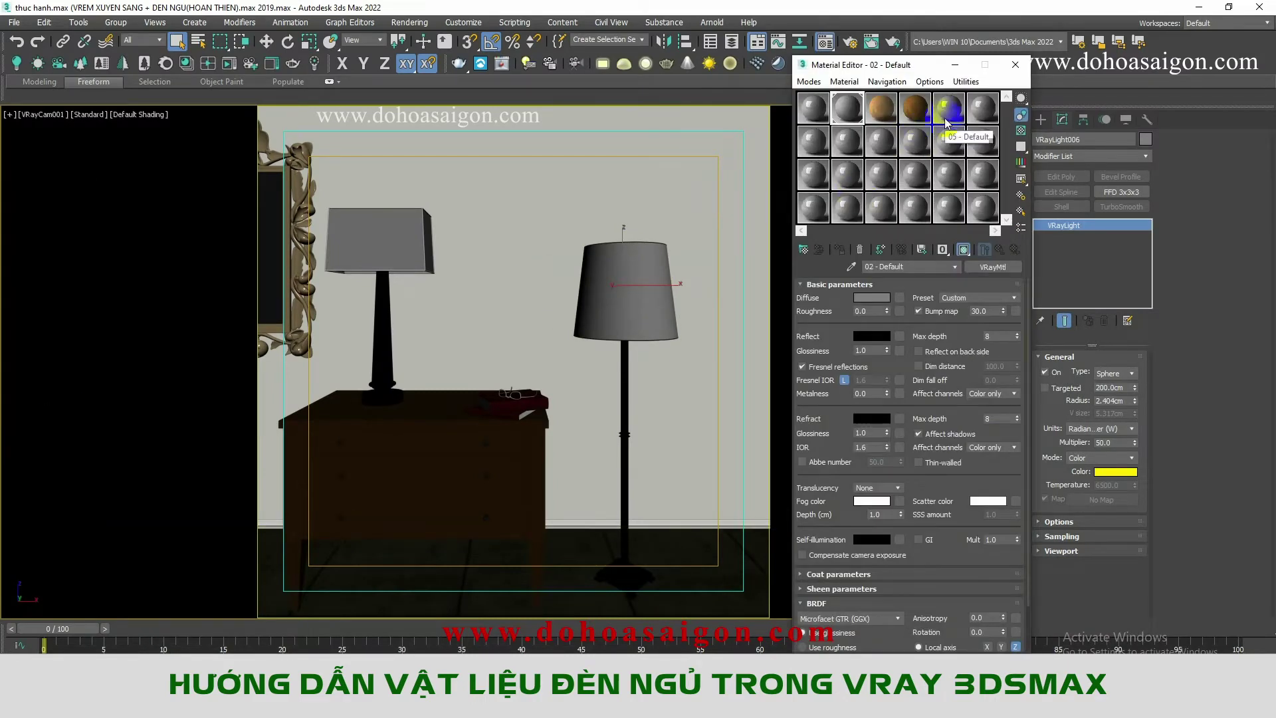
pyautogui.moveTo(892, 63); pyautogui.dragTo(908, 65)
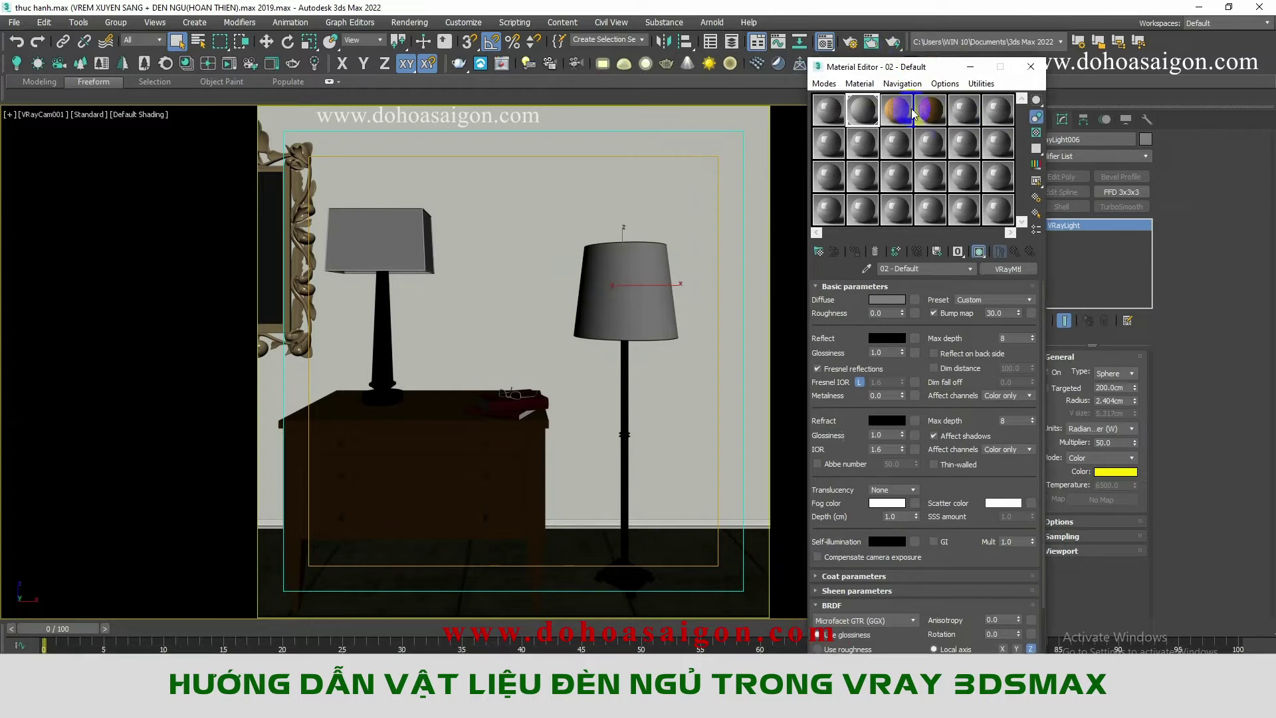
pyautogui.click(961, 120)
pyautogui.click(1008, 269)
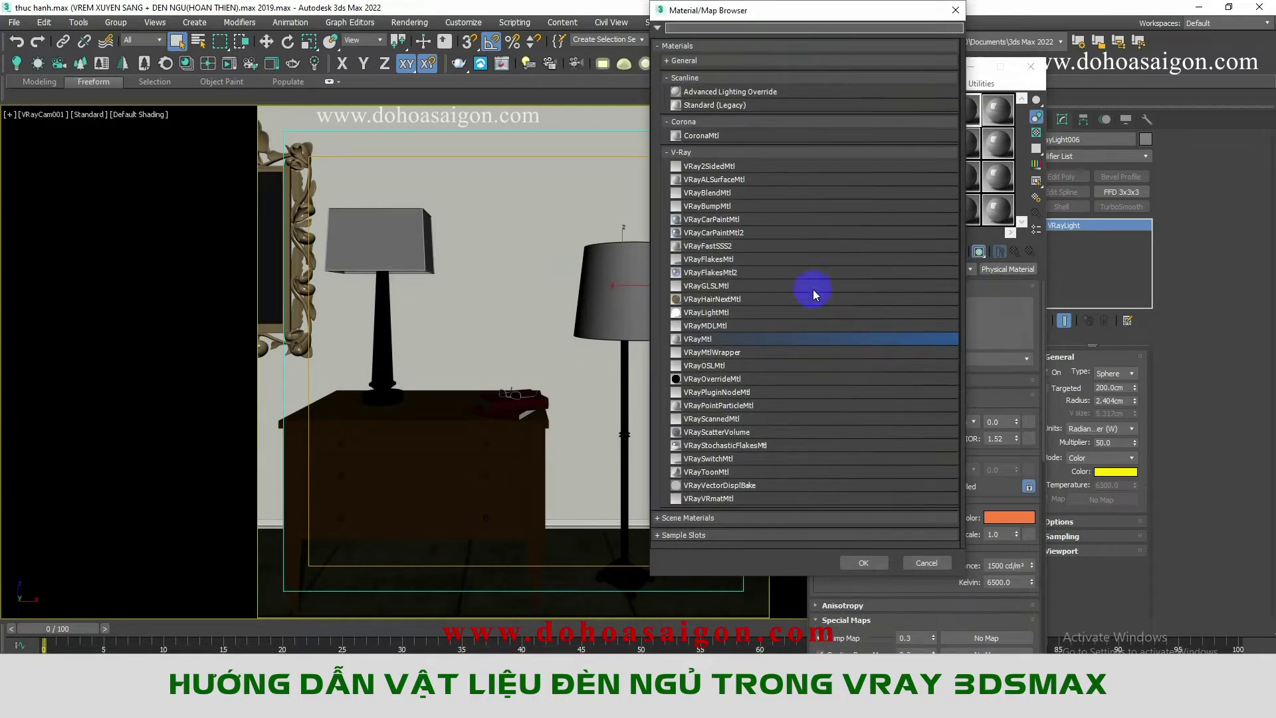
pyautogui.moveTo(718, 14); pyautogui.dragTo(422, 26)
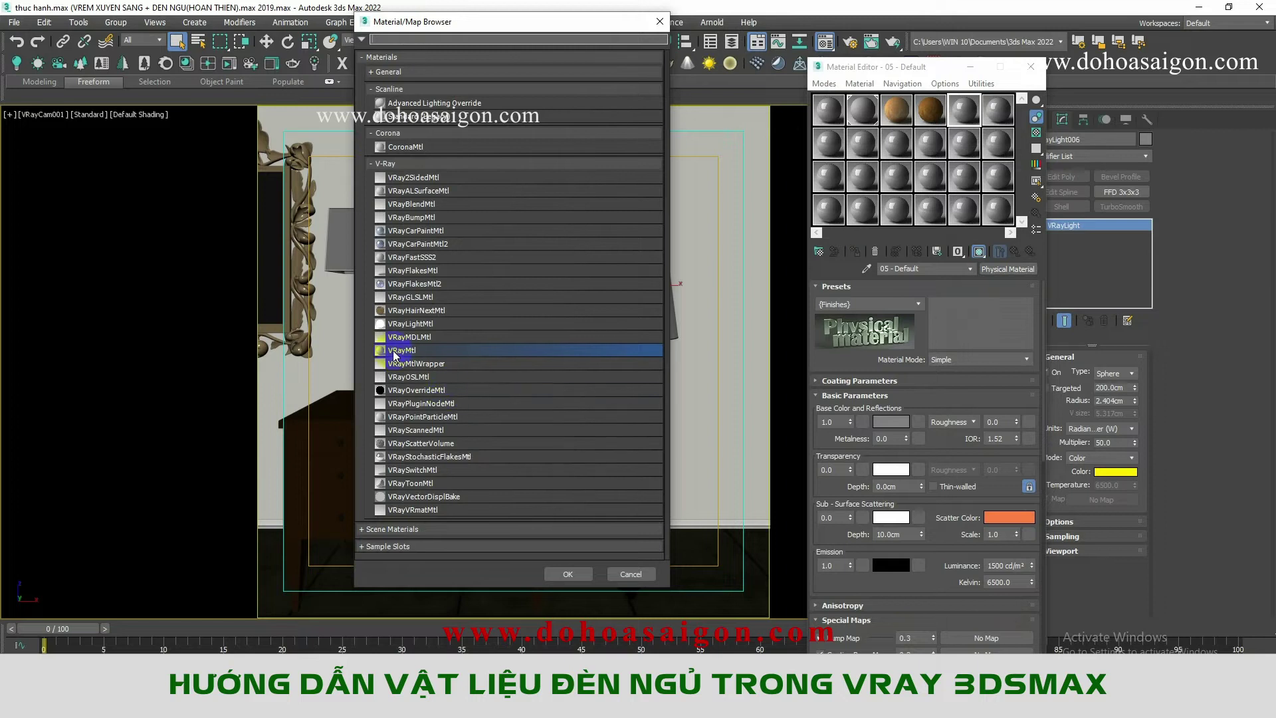
pyautogui.doubleClick(421, 351)
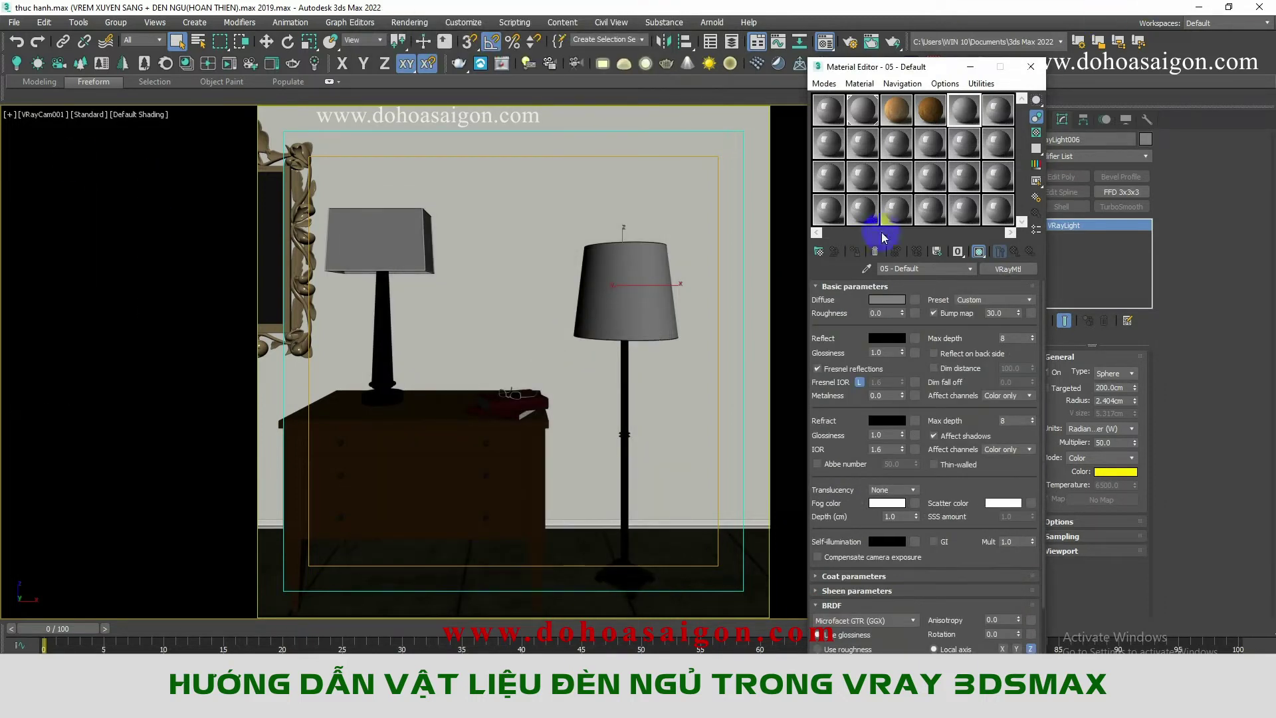
pyautogui.click(365, 234)
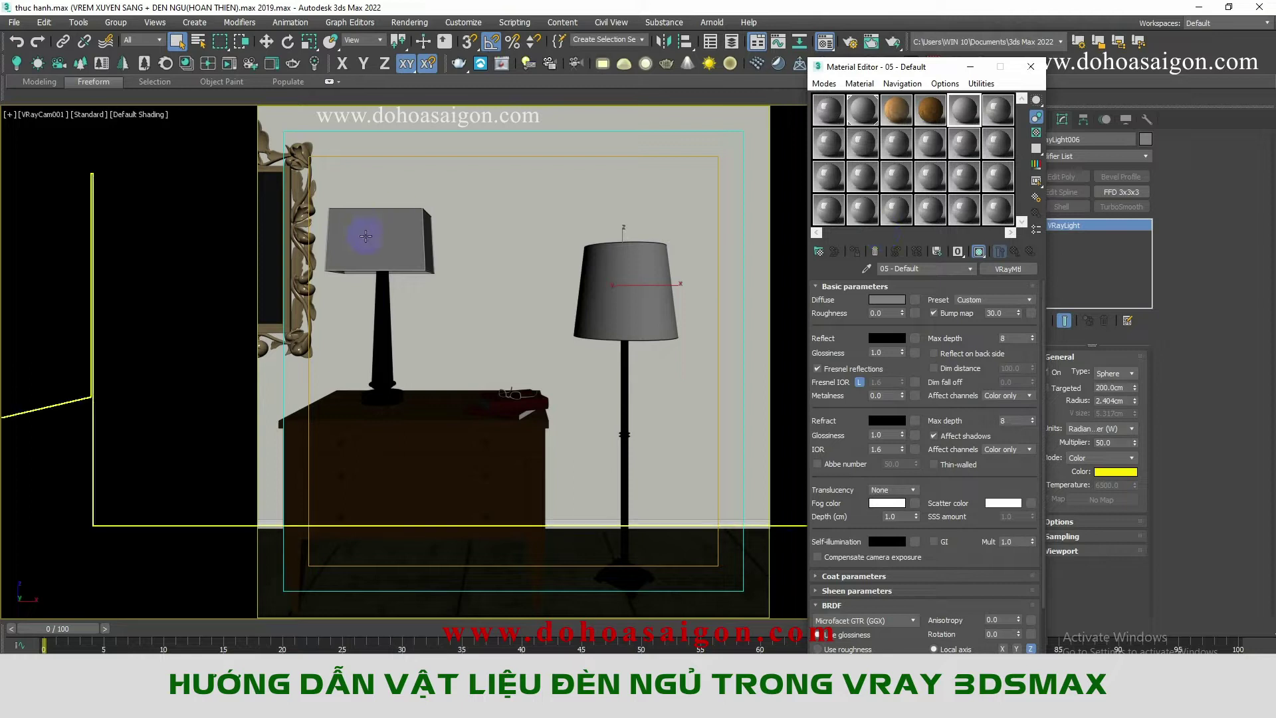
pyautogui.click(565, 465)
pyautogui.hotkey('alt', 'Tab')
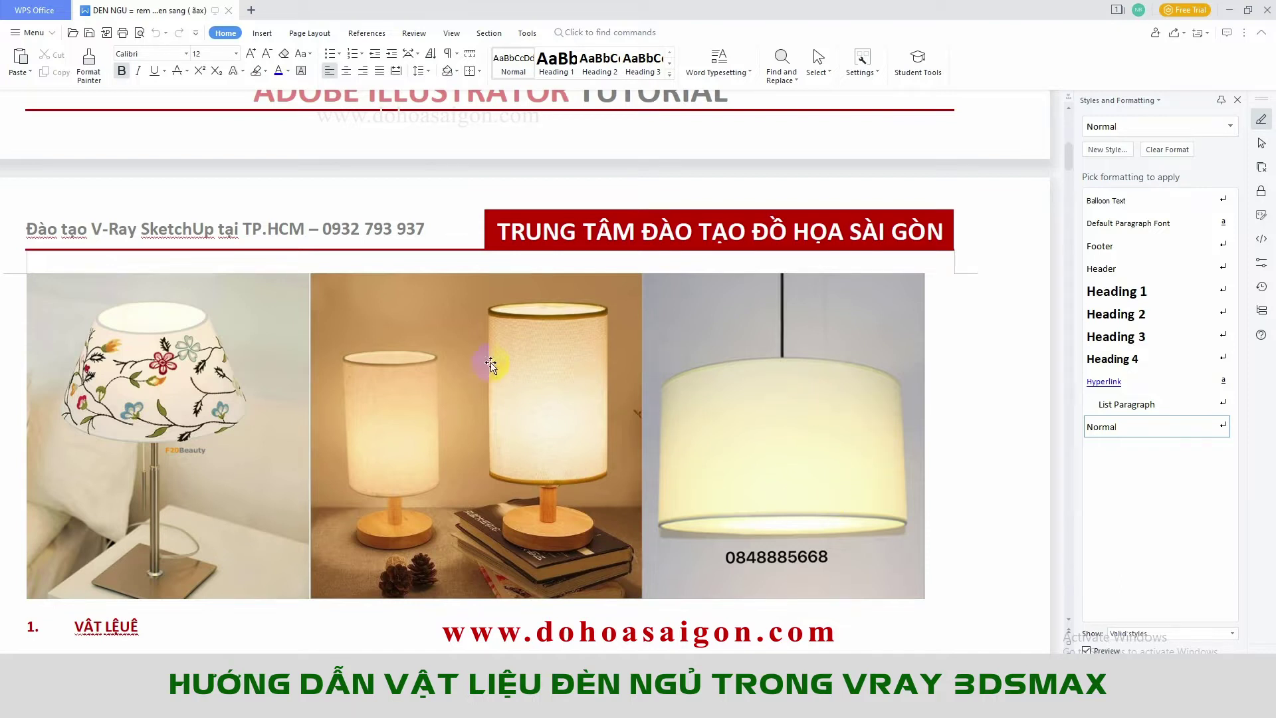
# Step: Set max depth 8 on the VAI DEN 1 material and add a Bitmap to its Diffuse
pyautogui.hotkey('alt', 'Tab')
pyautogui.click(633, 498)
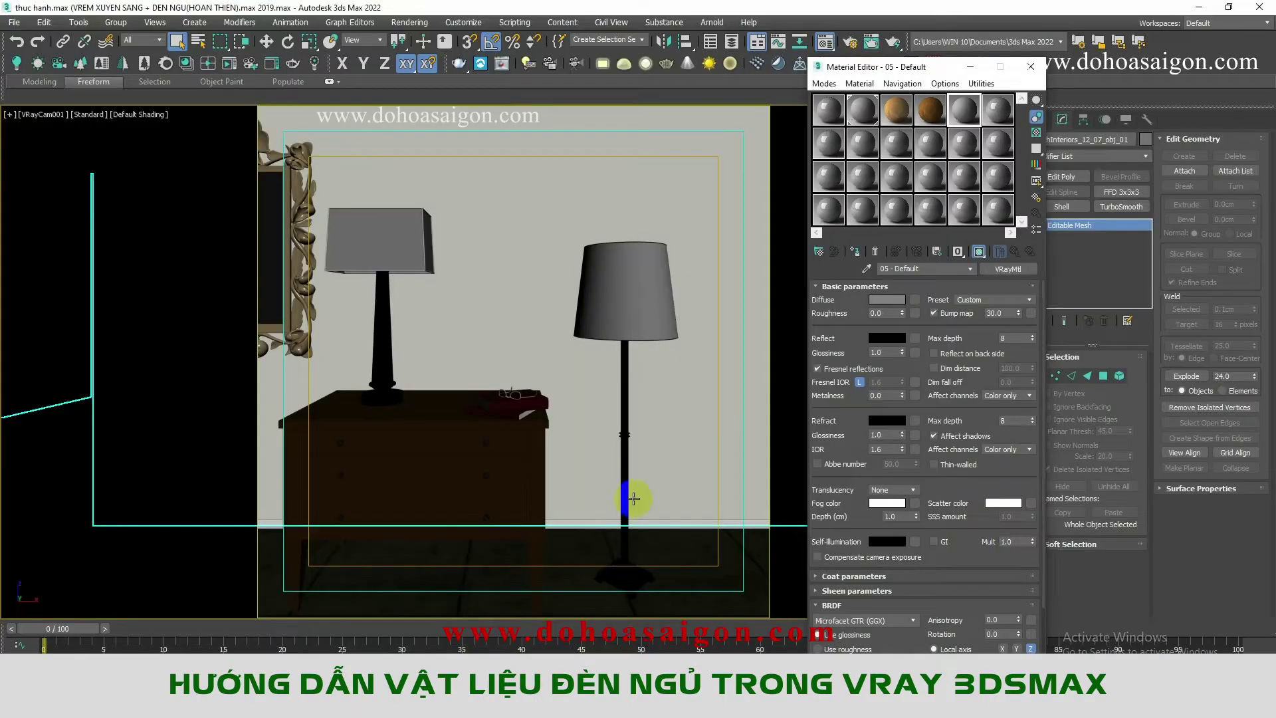
pyautogui.moveTo(889, 65); pyautogui.dragTo(780, 92)
pyautogui.click(790, 213)
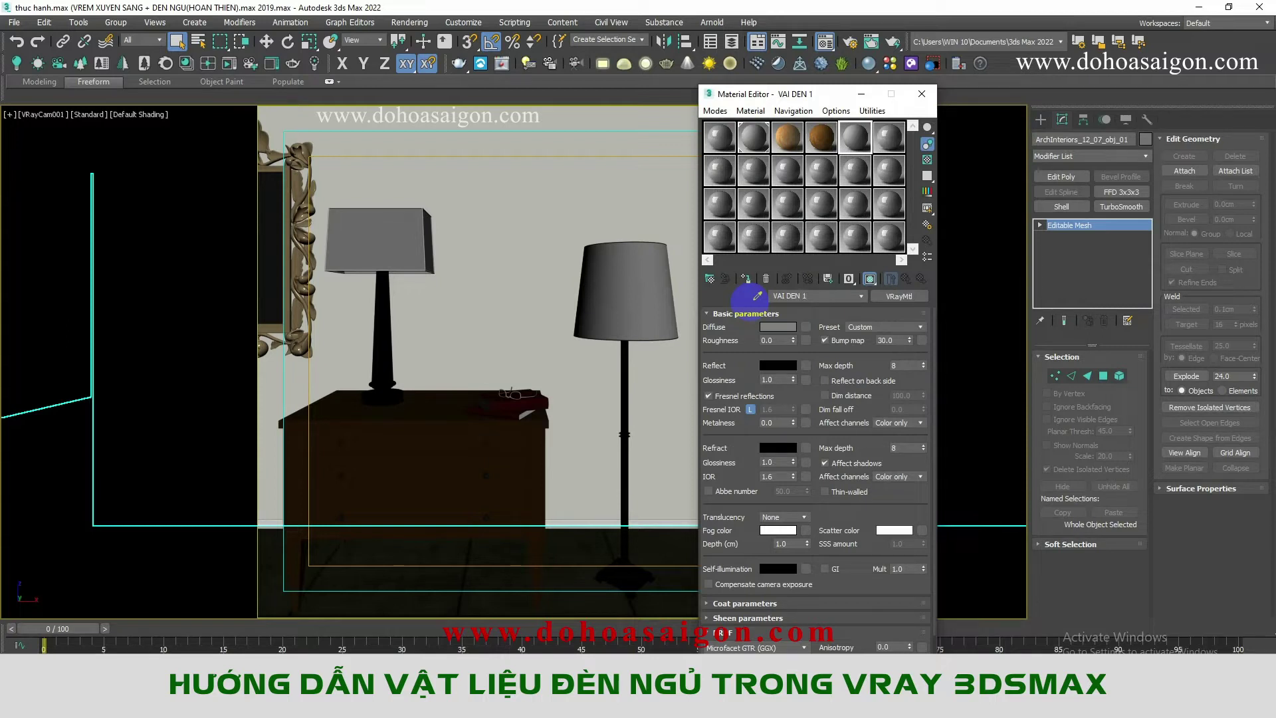
pyautogui.click(806, 345)
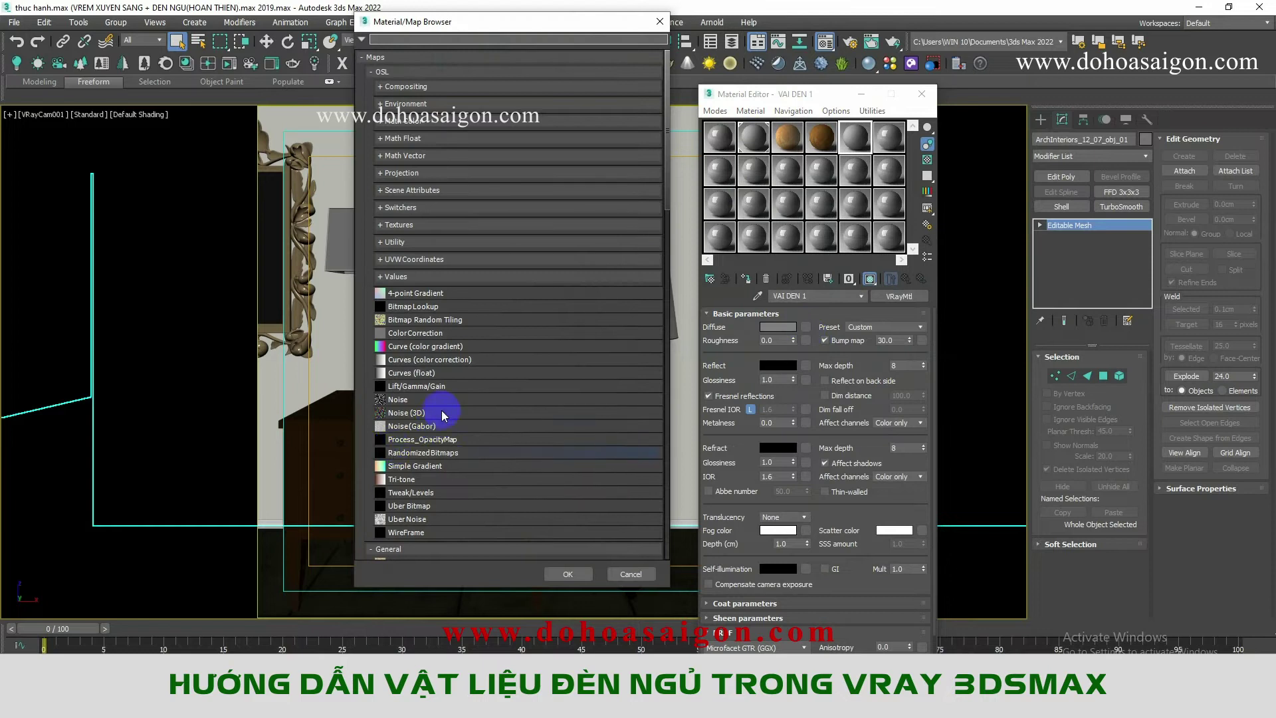
pyautogui.scroll(-3, 467, 453)
pyautogui.scroll(-1, 428, 484)
pyautogui.doubleClick(428, 484)
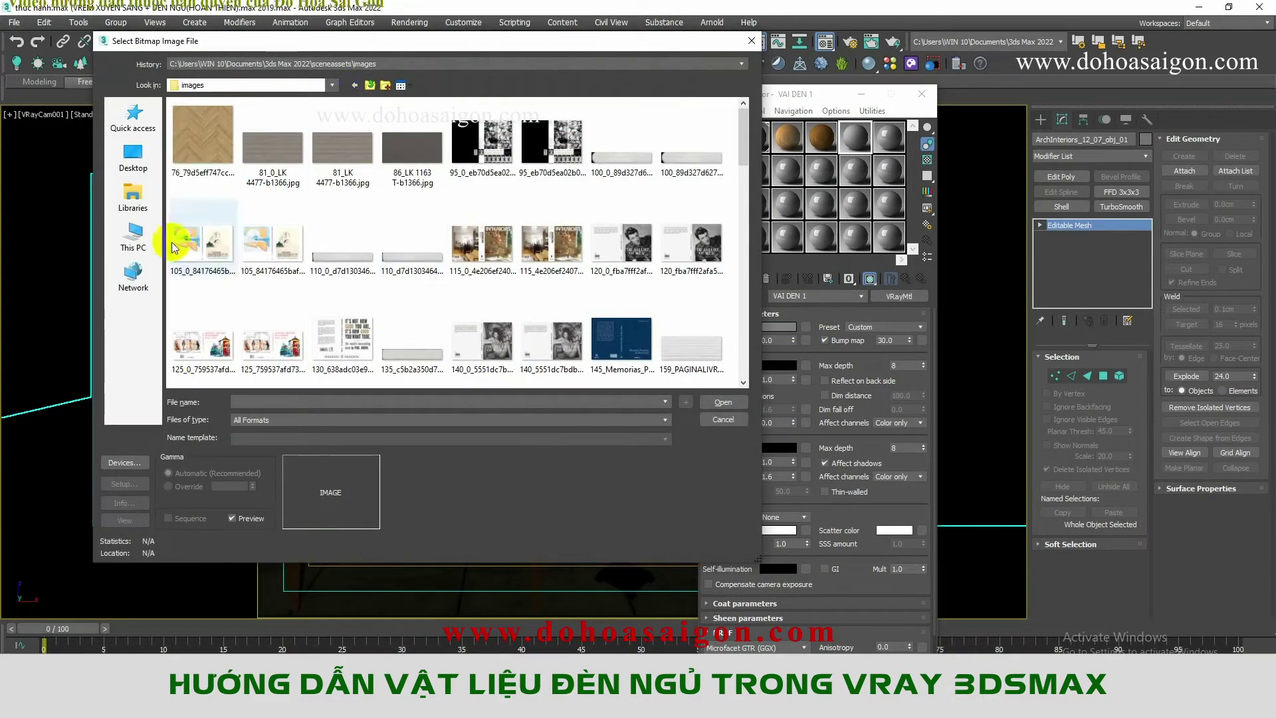
# Step: Load gold_texture475.jpg from the lamp texture folder on DATA (D:) into the bitmap
pyautogui.click(139, 240)
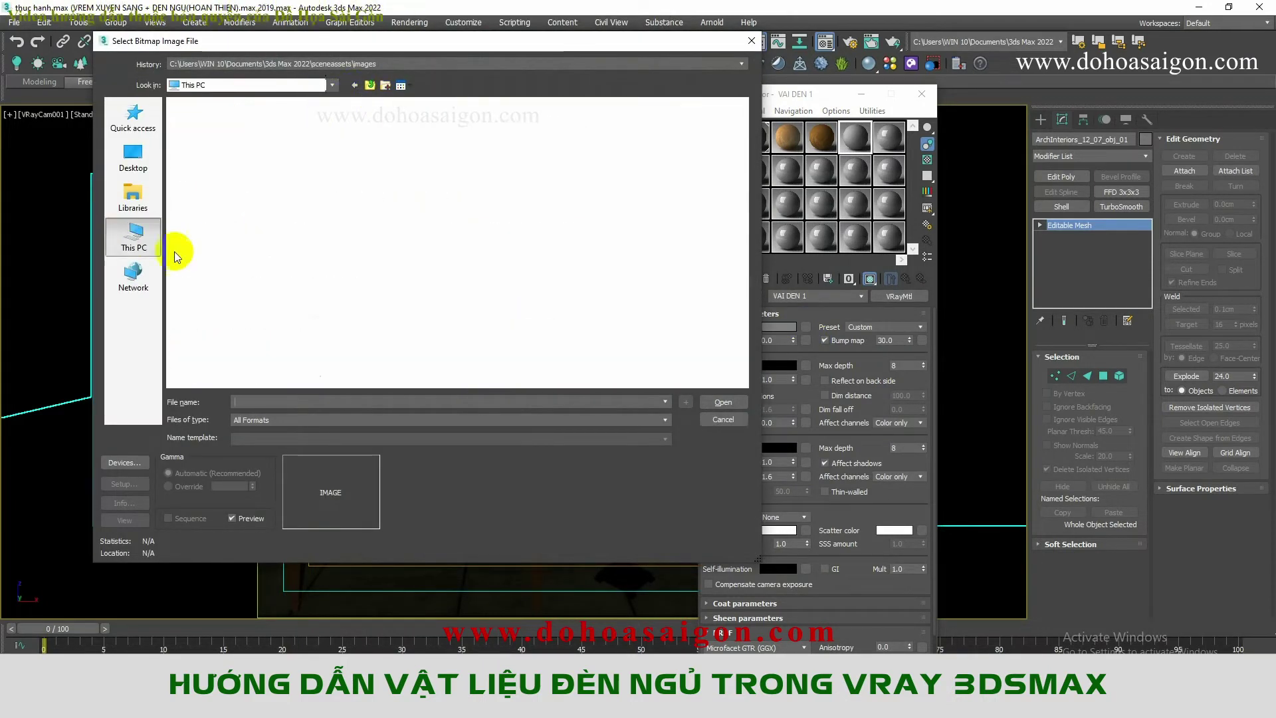
pyautogui.doubleClick(530, 250)
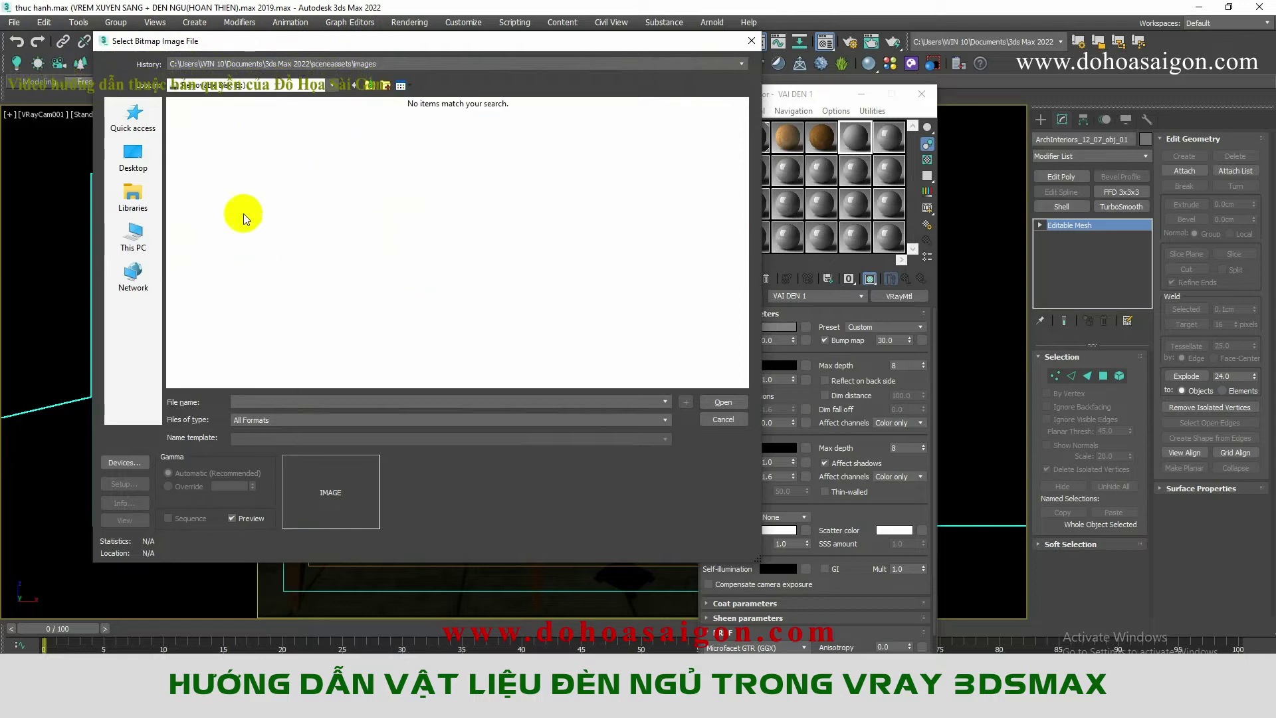
pyautogui.click(136, 159)
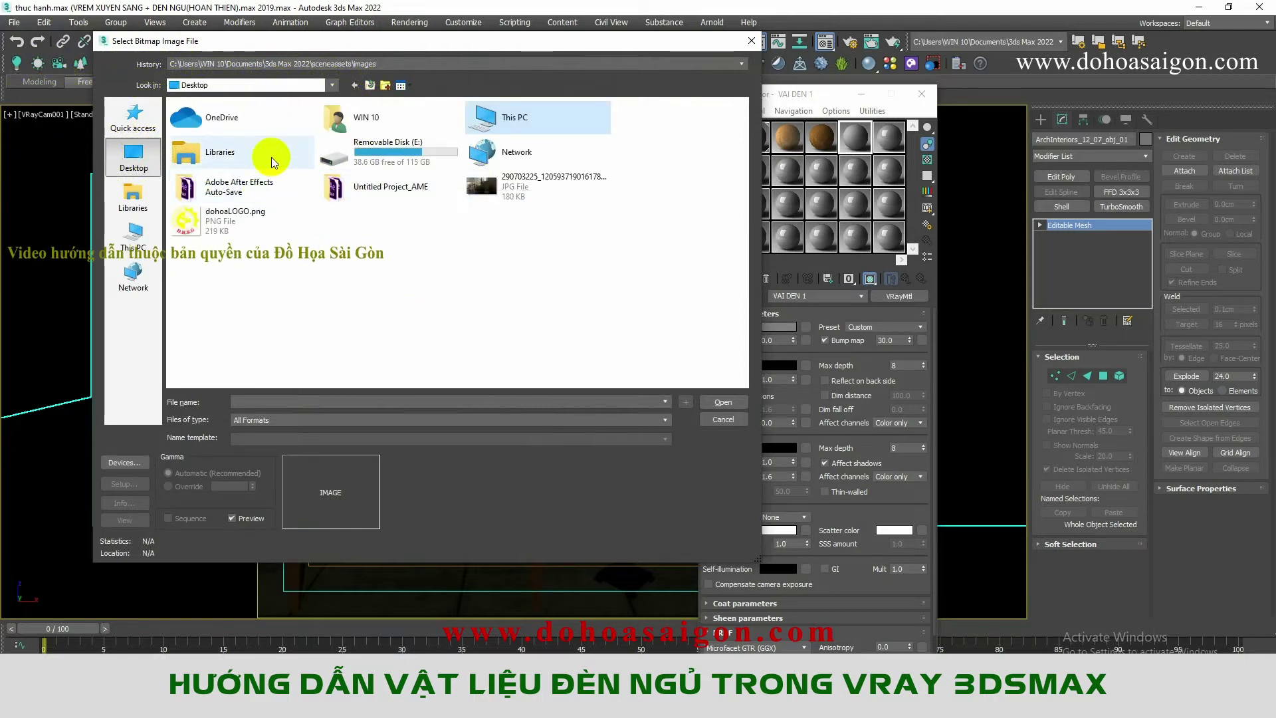
pyautogui.click(510, 121)
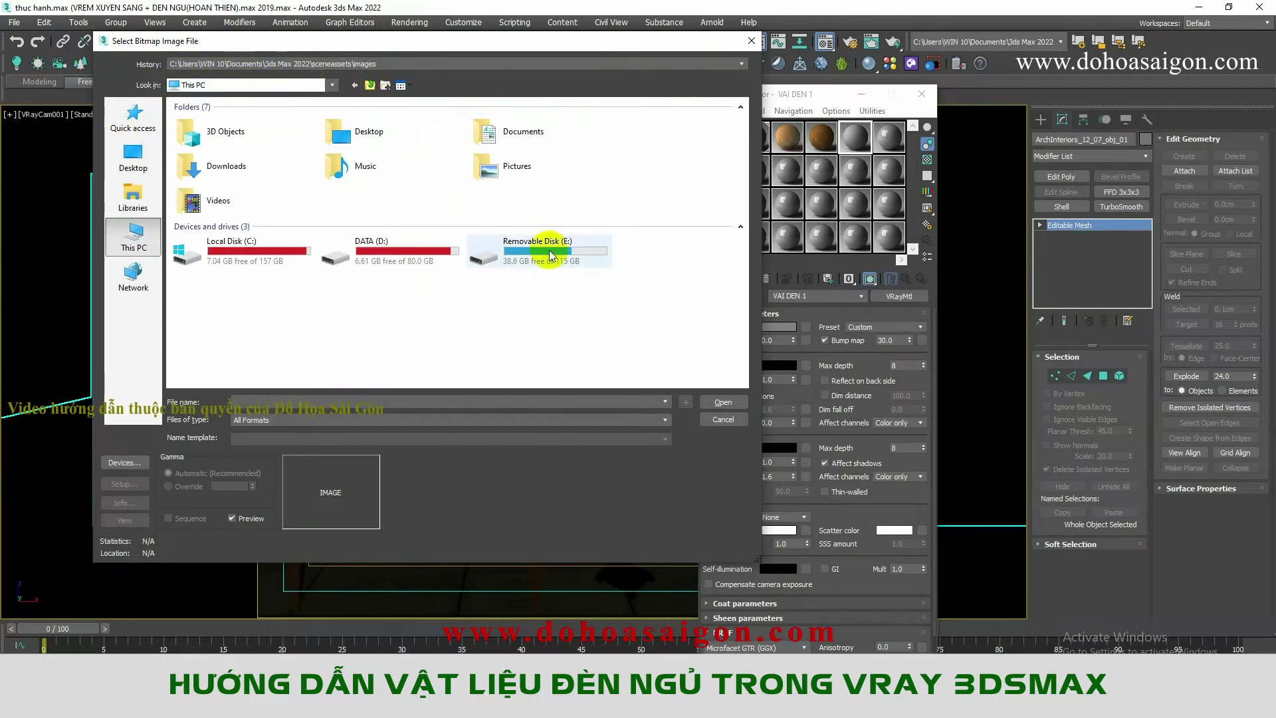
pyautogui.doubleClick(428, 251)
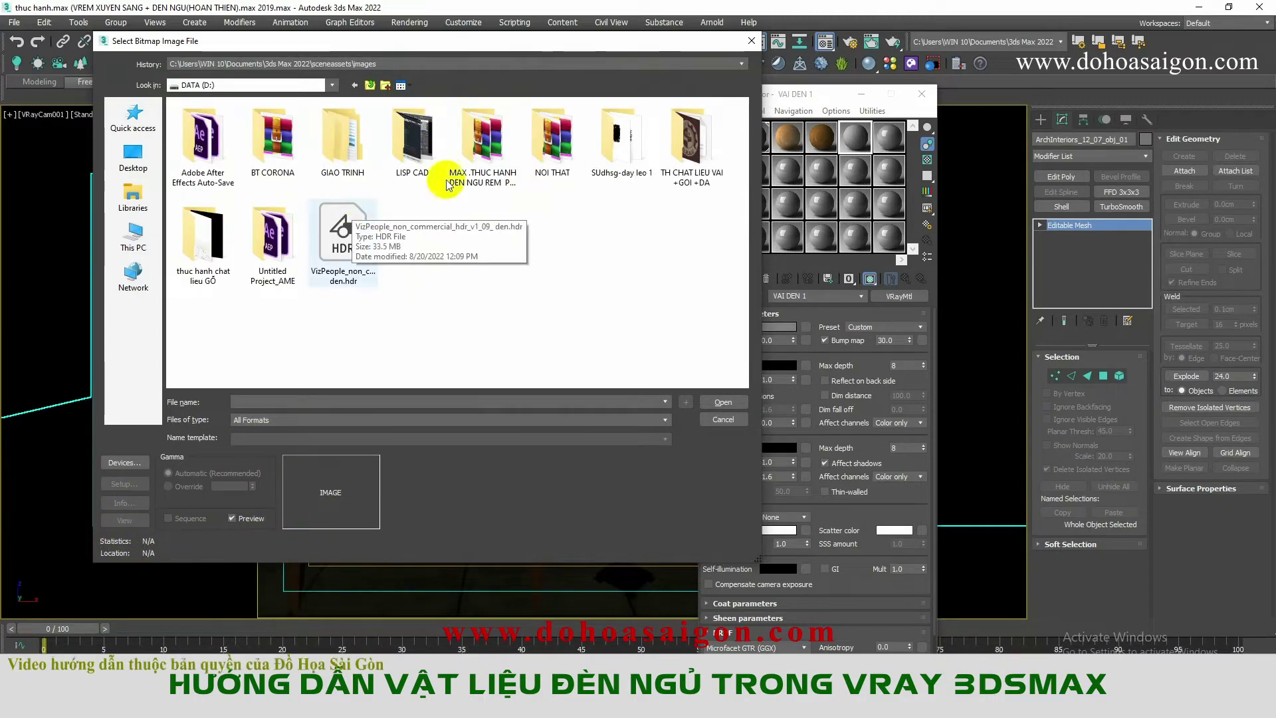
pyautogui.doubleClick(483, 143)
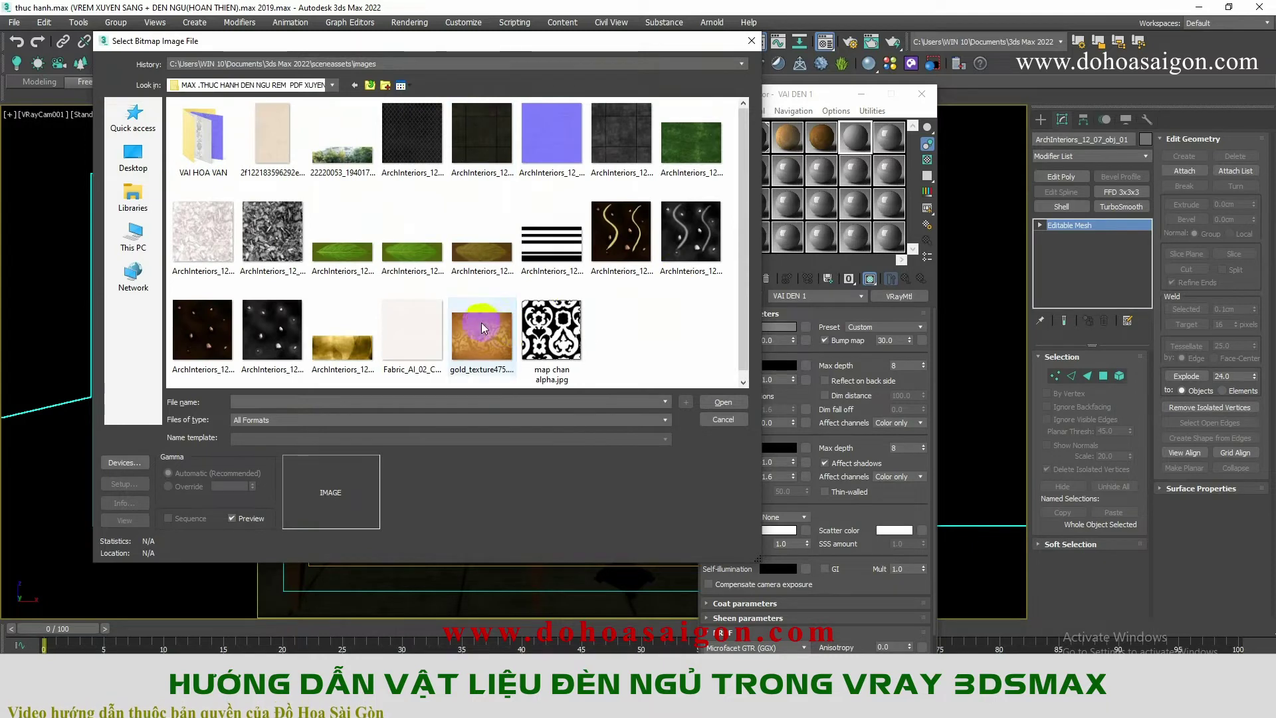
pyautogui.click(480, 336)
pyautogui.click(725, 402)
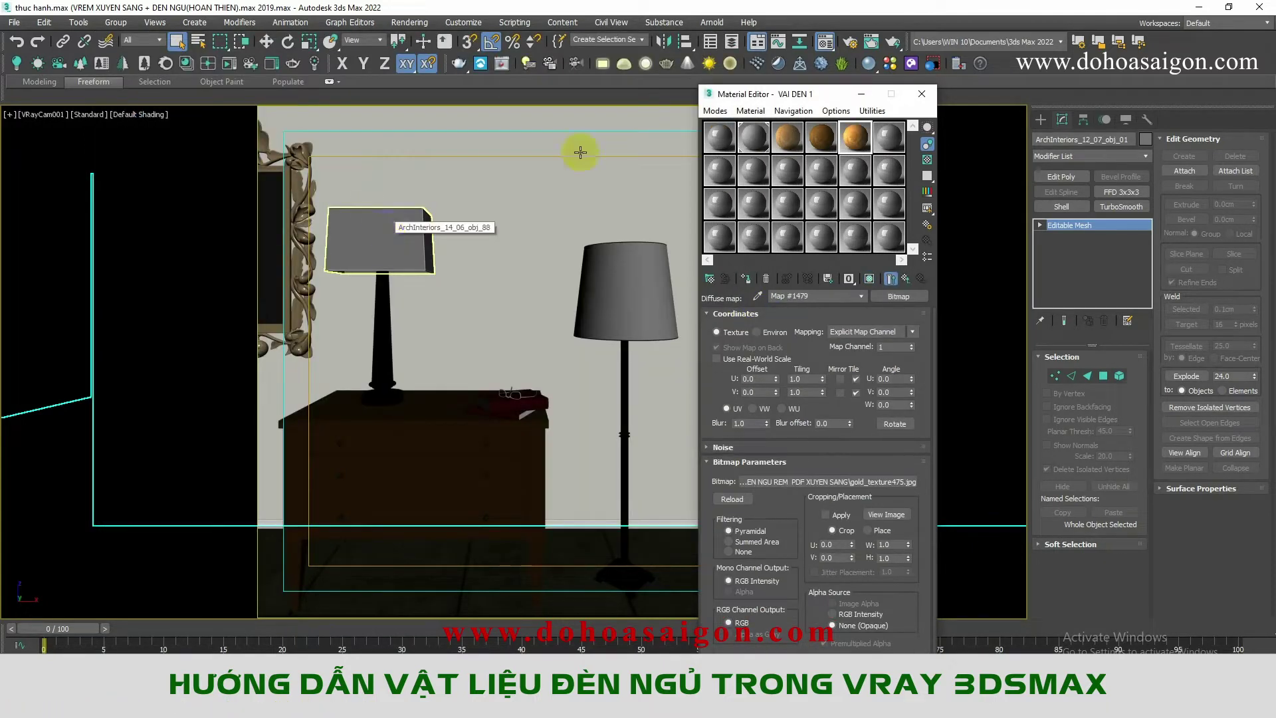
# Step: Assign the gold material to the table lamp shade, show it in viewport, and render
pyautogui.click(384, 229)
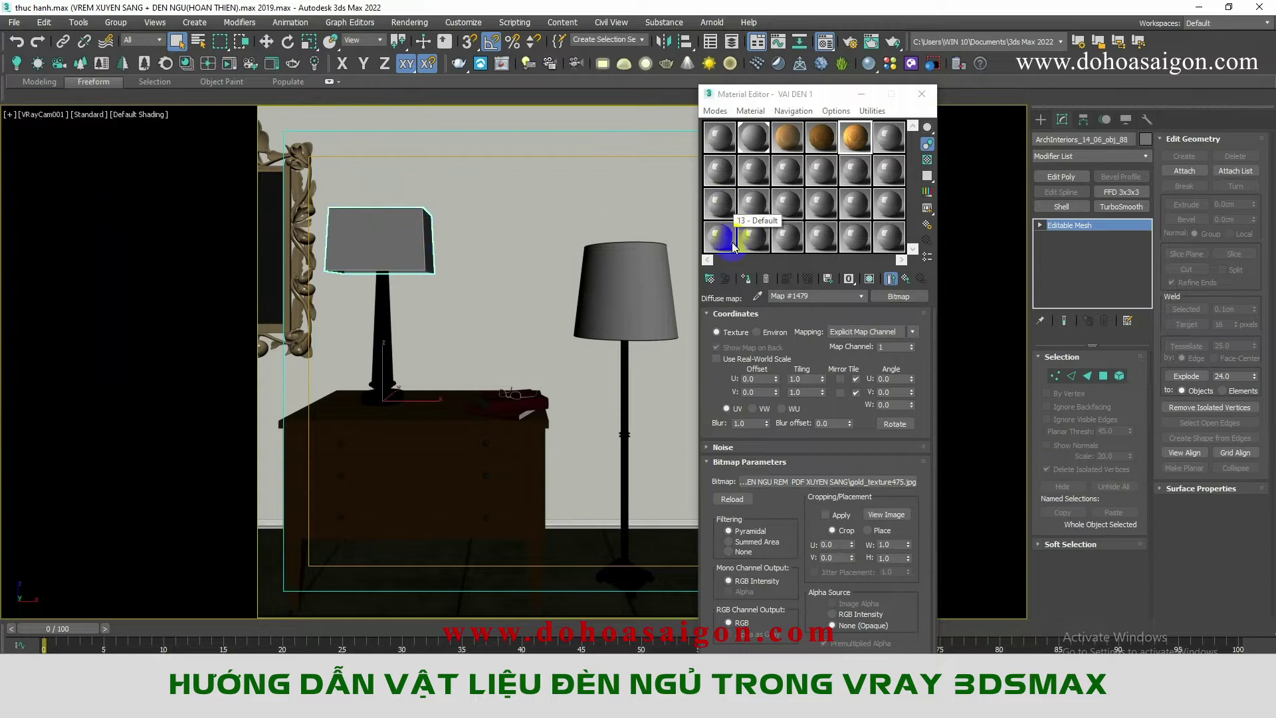
pyautogui.click(746, 277)
pyautogui.click(875, 284)
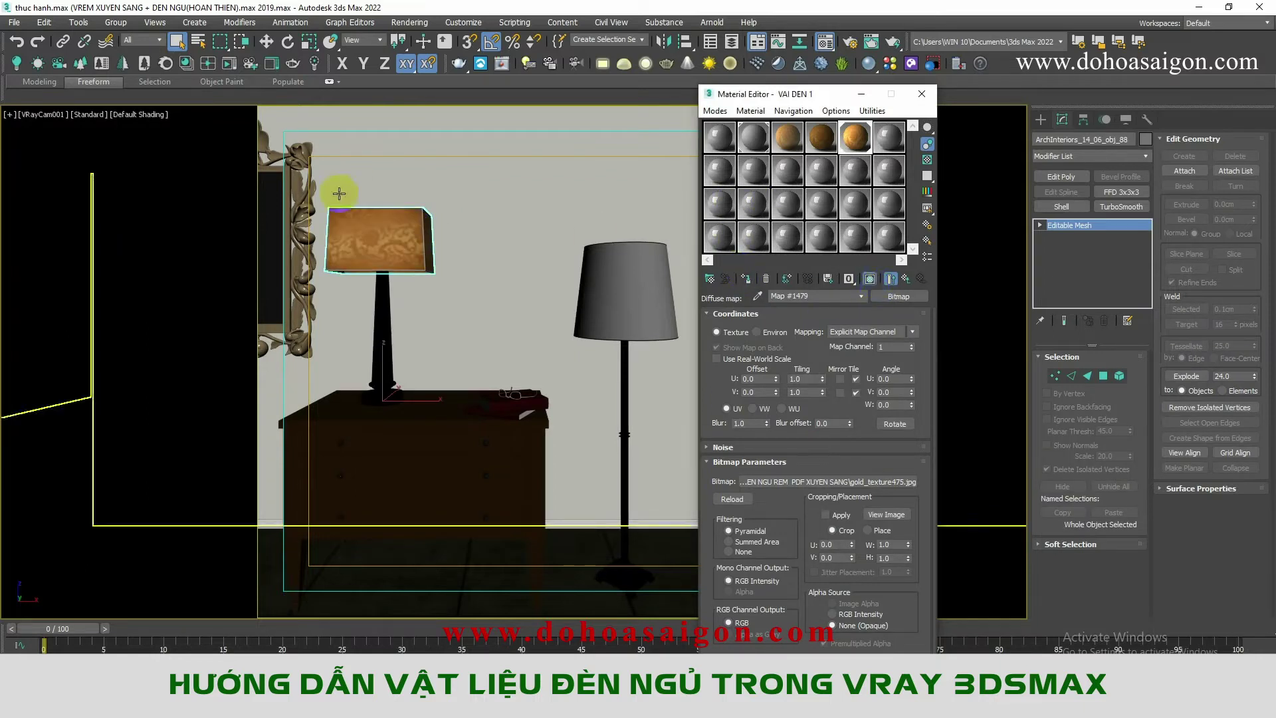
pyautogui.click(925, 95)
pyautogui.click(503, 64)
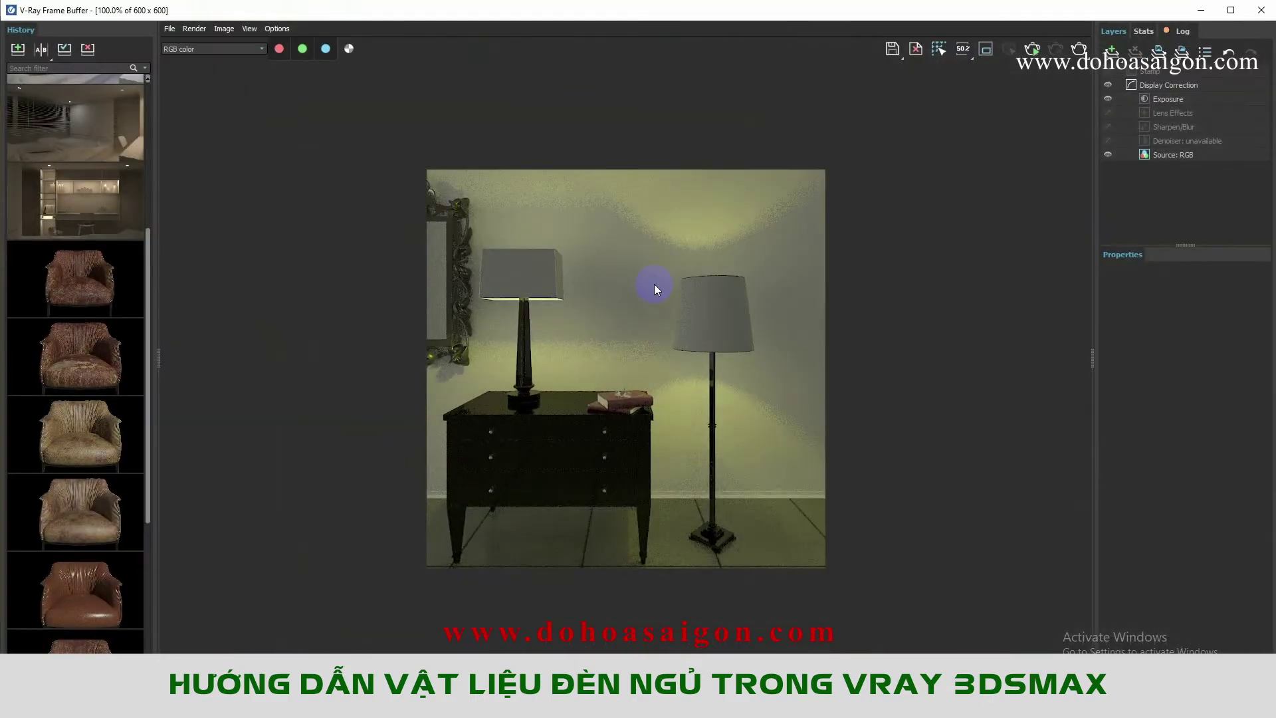
# Step: Reopen the V-Ray frame buffer, reposition it, and start a new render
pyautogui.click(1263, 11)
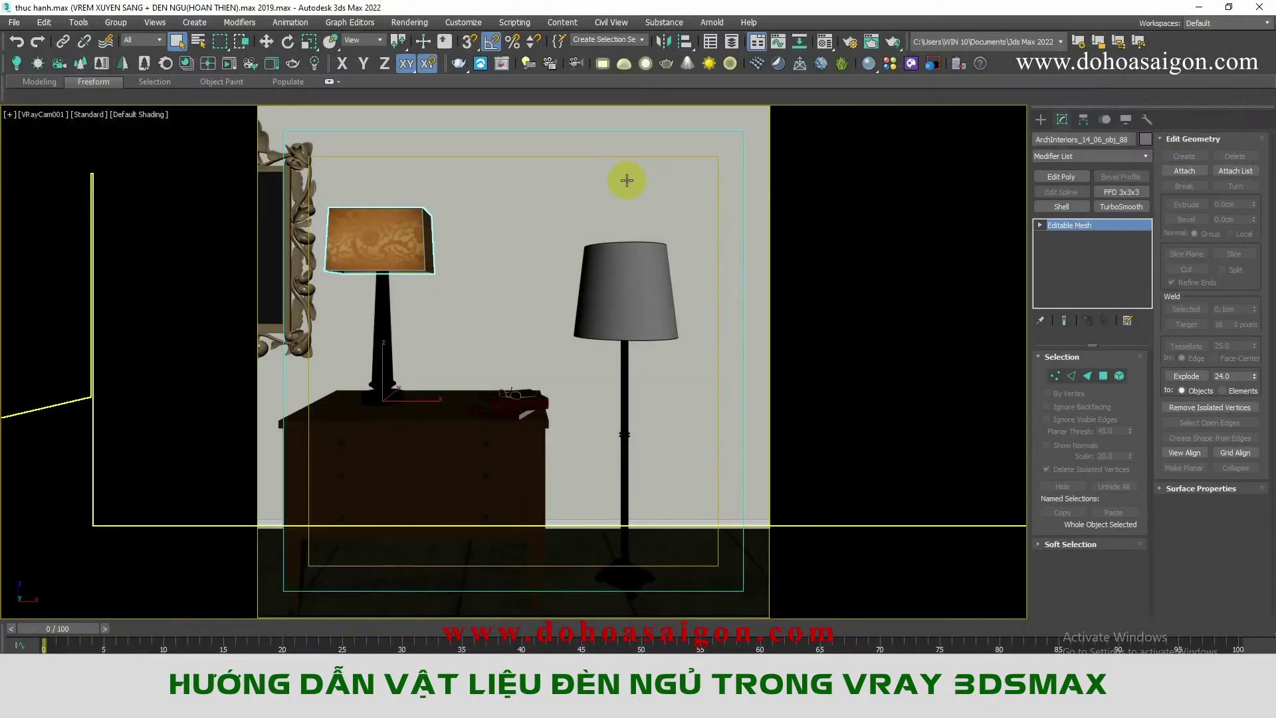
pyautogui.click(503, 69)
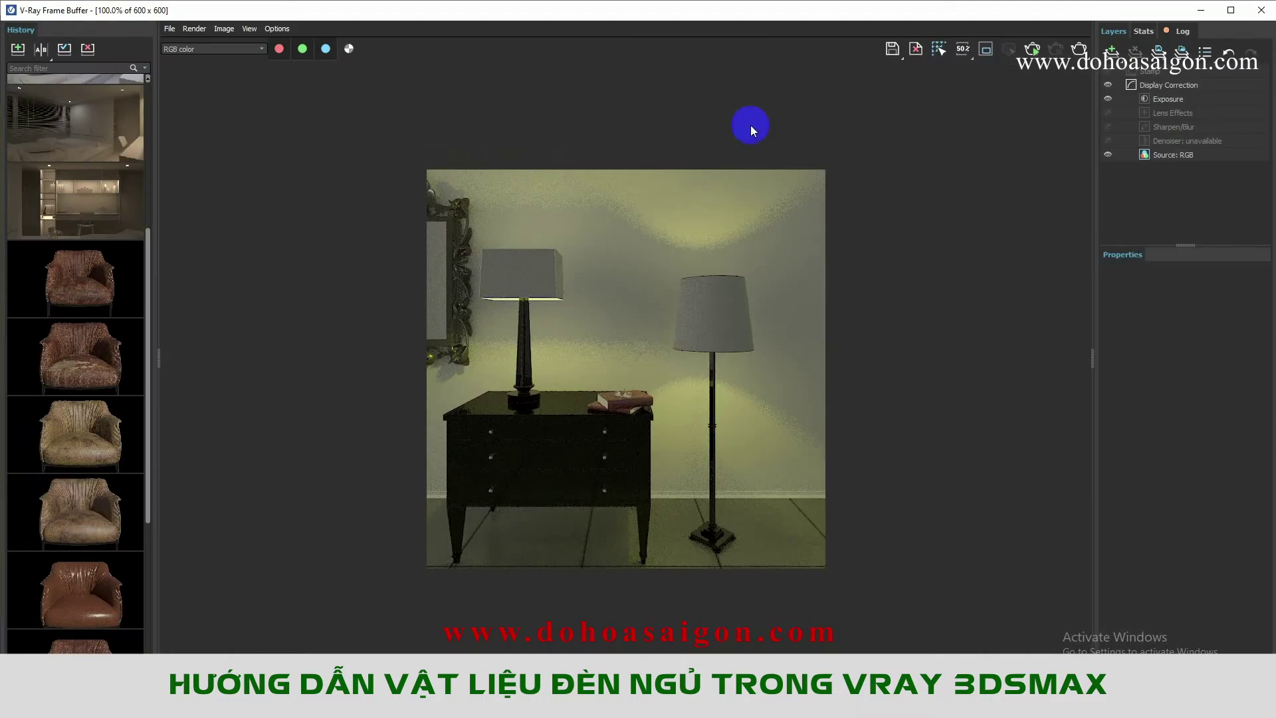
pyautogui.click(1229, 10)
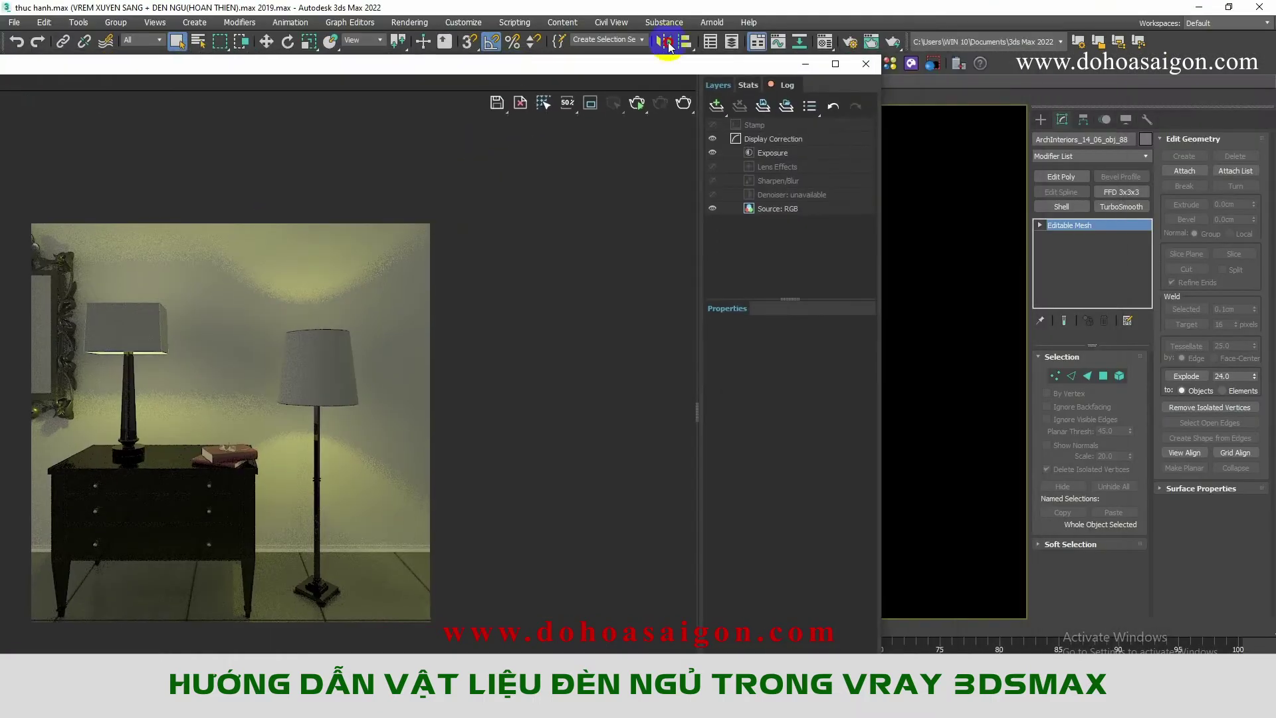
pyautogui.moveTo(920, 13); pyautogui.dragTo(718, 30)
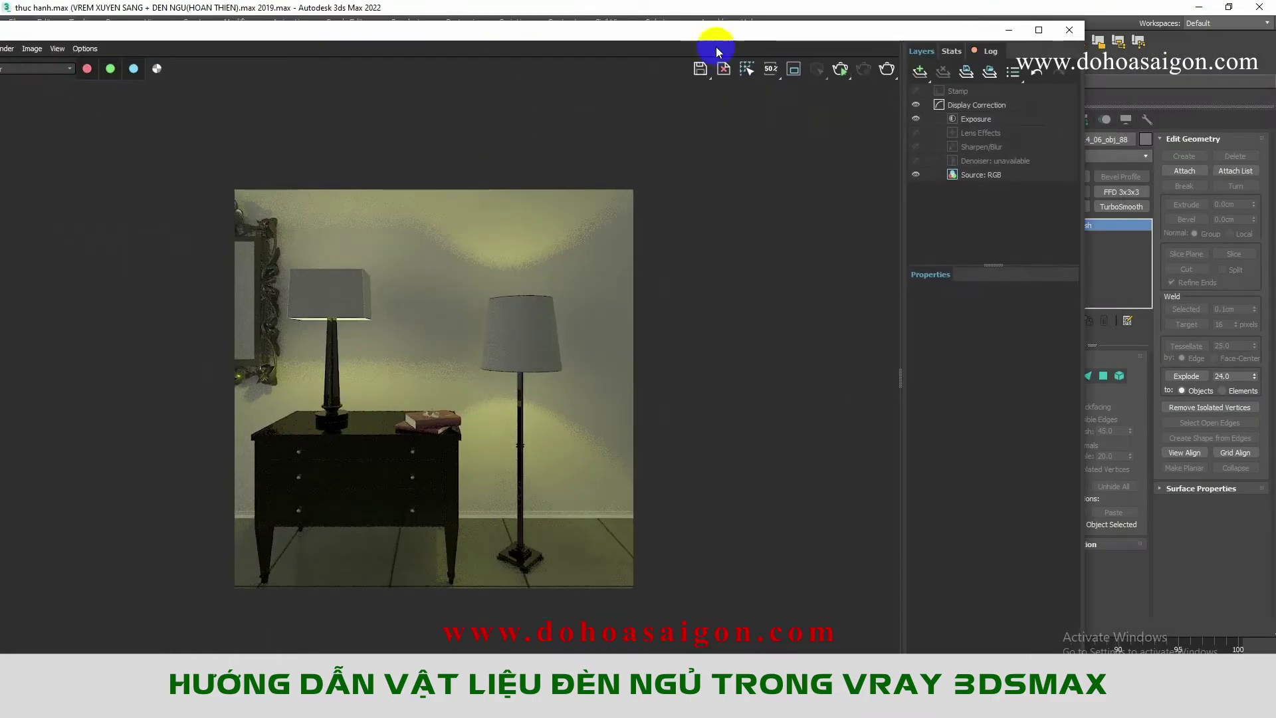
pyautogui.moveTo(838, 32); pyautogui.dragTo(727, 41)
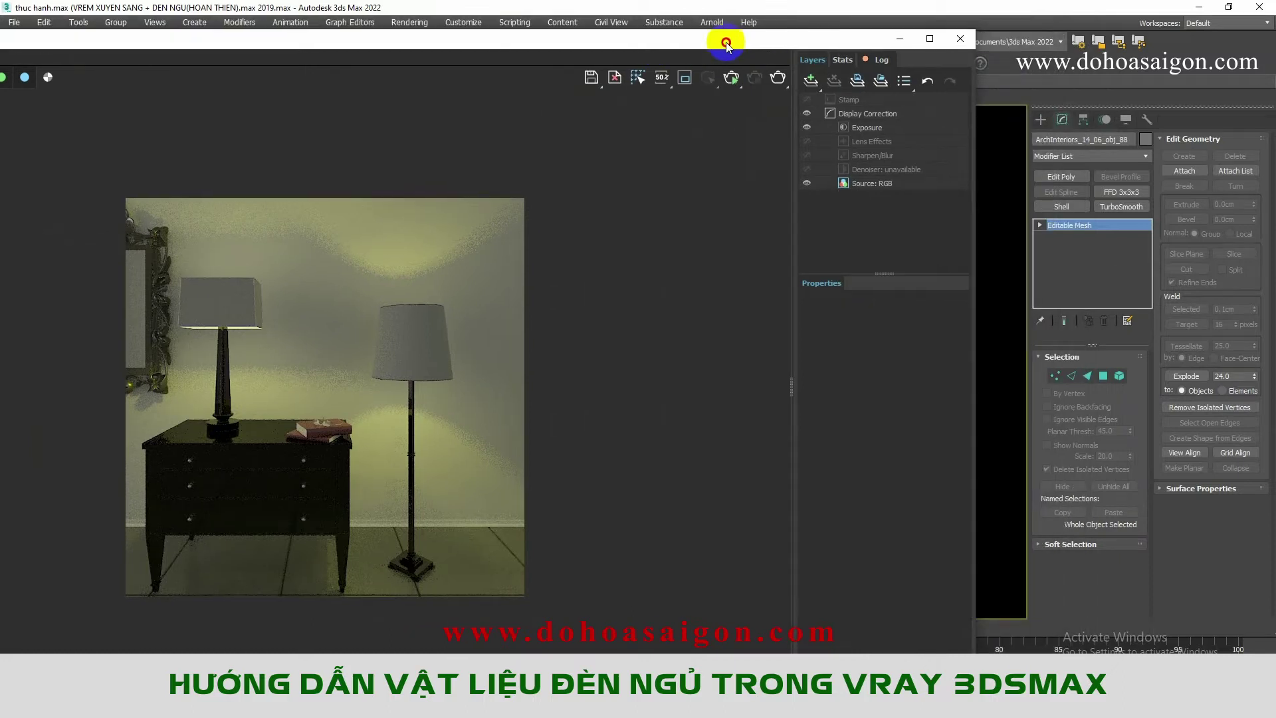
pyautogui.click(732, 81)
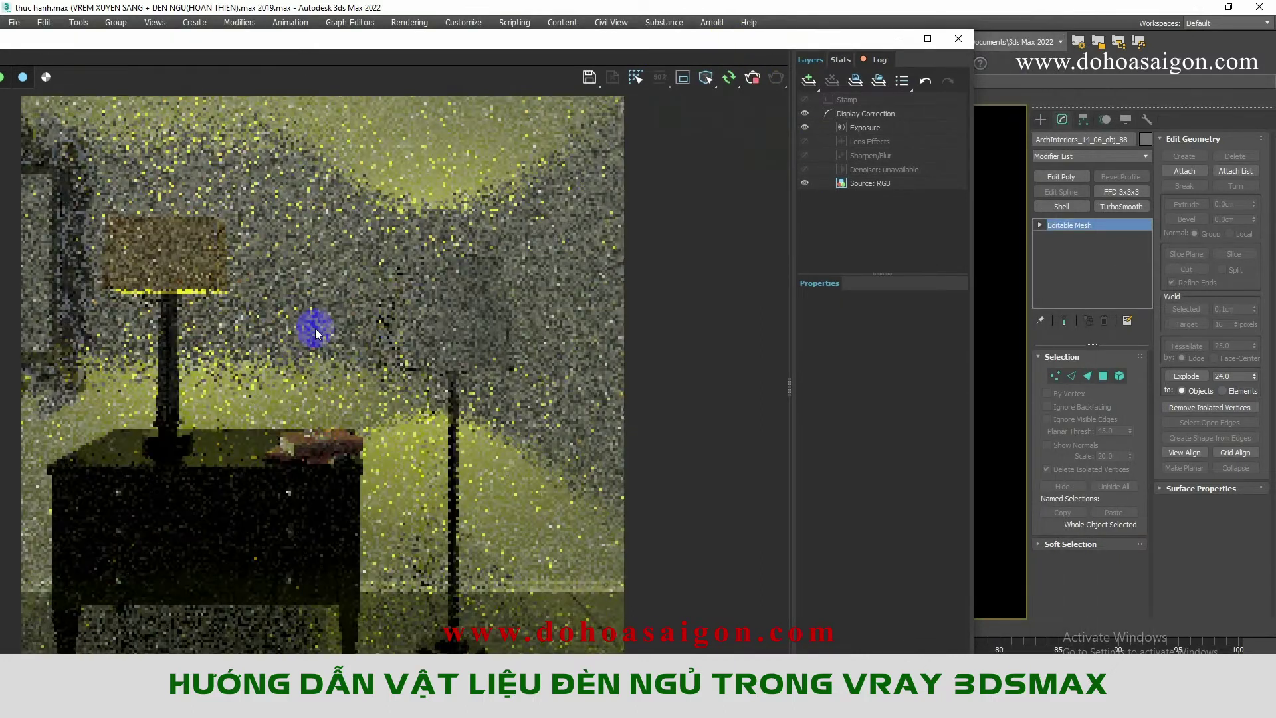
pyautogui.moveTo(371, 47); pyautogui.dragTo(492, 48)
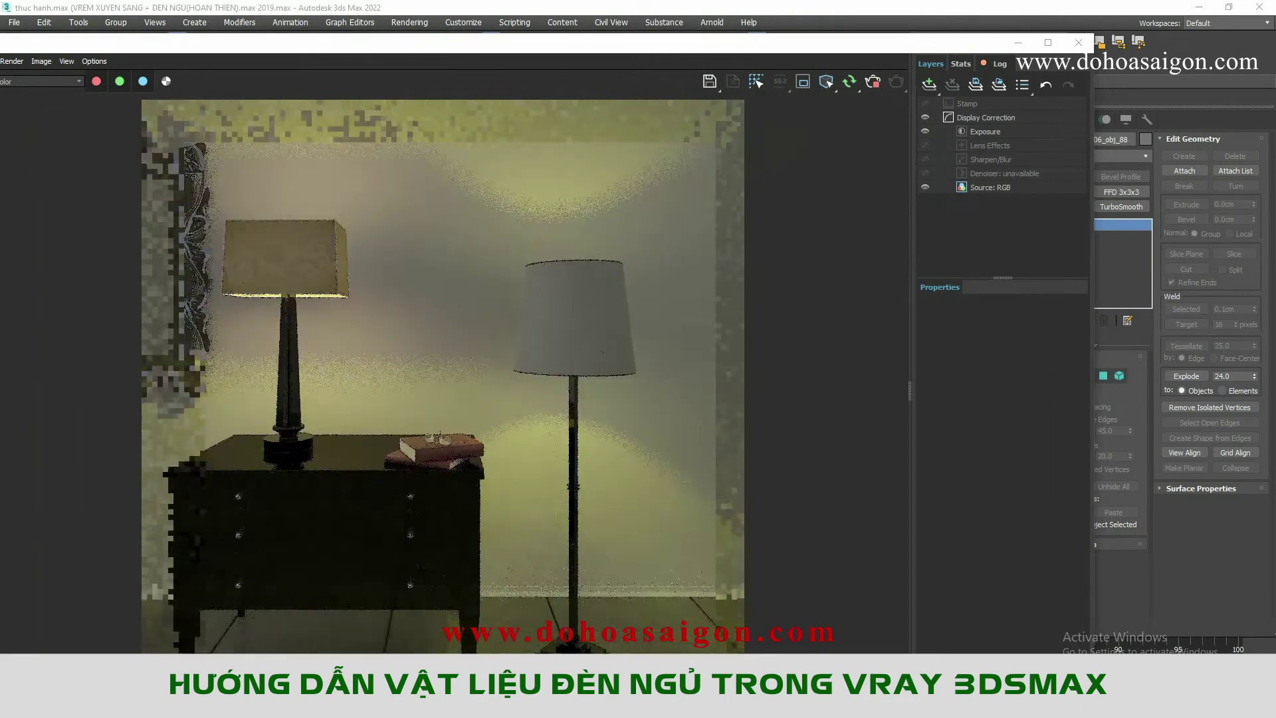
# Step: Zoom into the rendered table lamp to inspect its textured shade up close
pyautogui.scroll(-1, 345, 308)
pyautogui.scroll(1, 349, 302)
pyautogui.scroll(2, 263, 247)
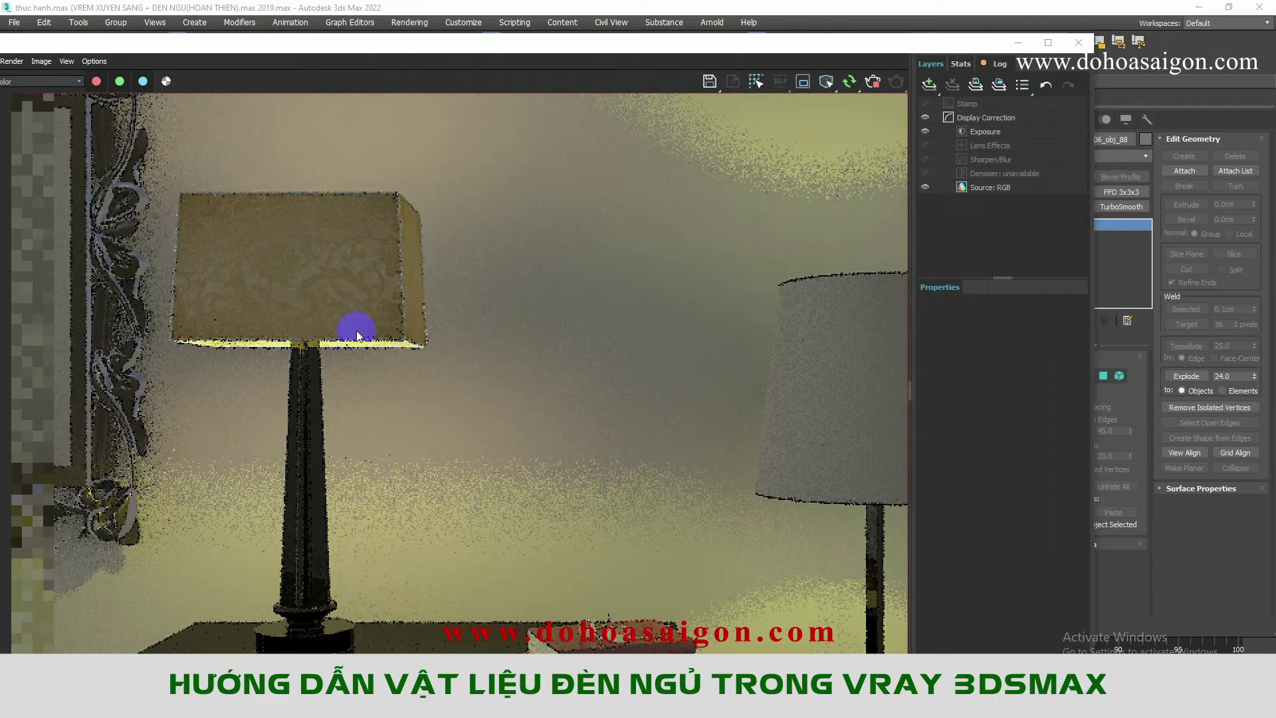
pyautogui.scroll(2, 334, 347)
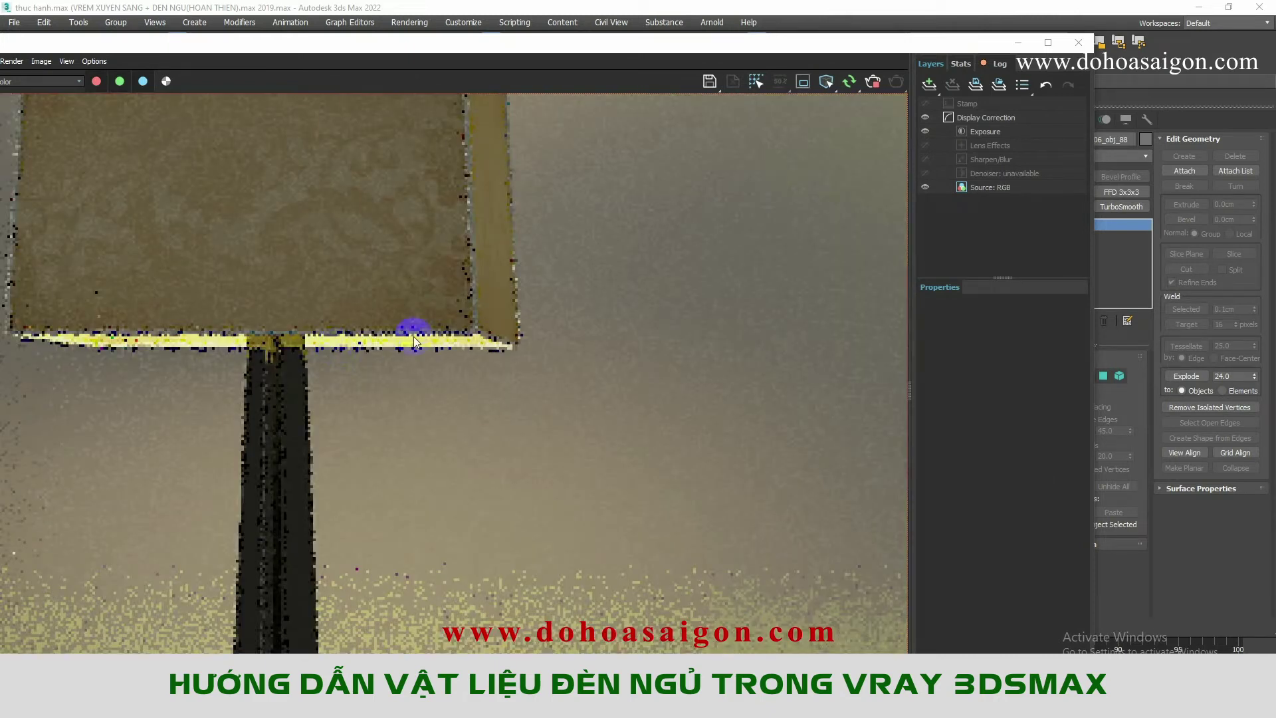
pyautogui.scroll(-2, 399, 293)
pyautogui.scroll(1, 266, 238)
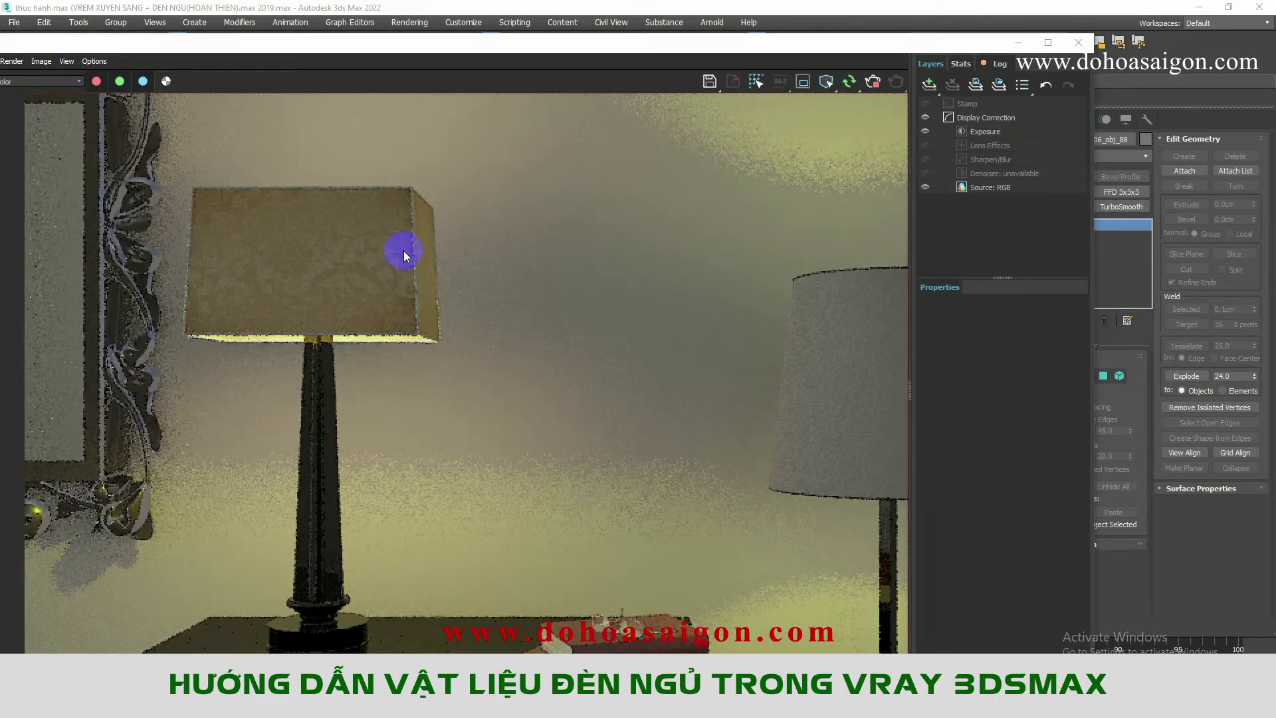
pyautogui.scroll(-3, 250, 260)
pyautogui.scroll(3, 249, 260)
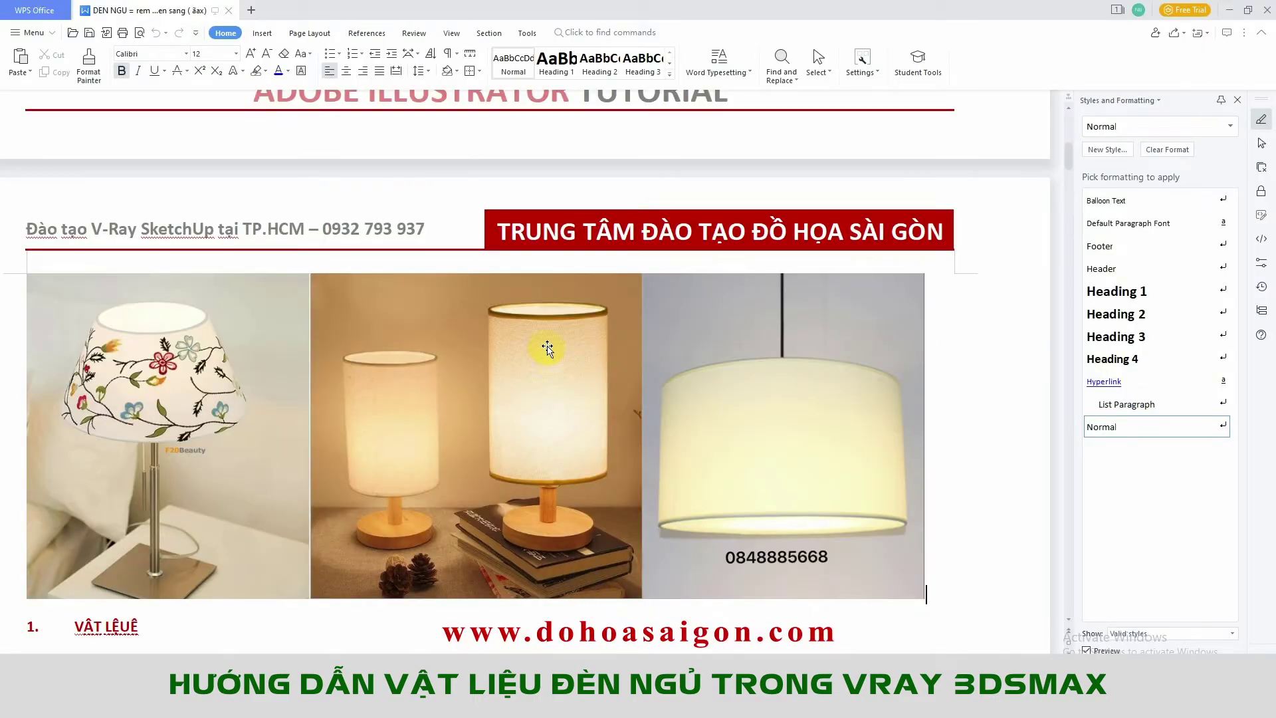
# Step: Scroll the WPS photos of glowing fabric shades, then switch back to the 3ds Max render
pyautogui.scroll(-2, 550, 341)
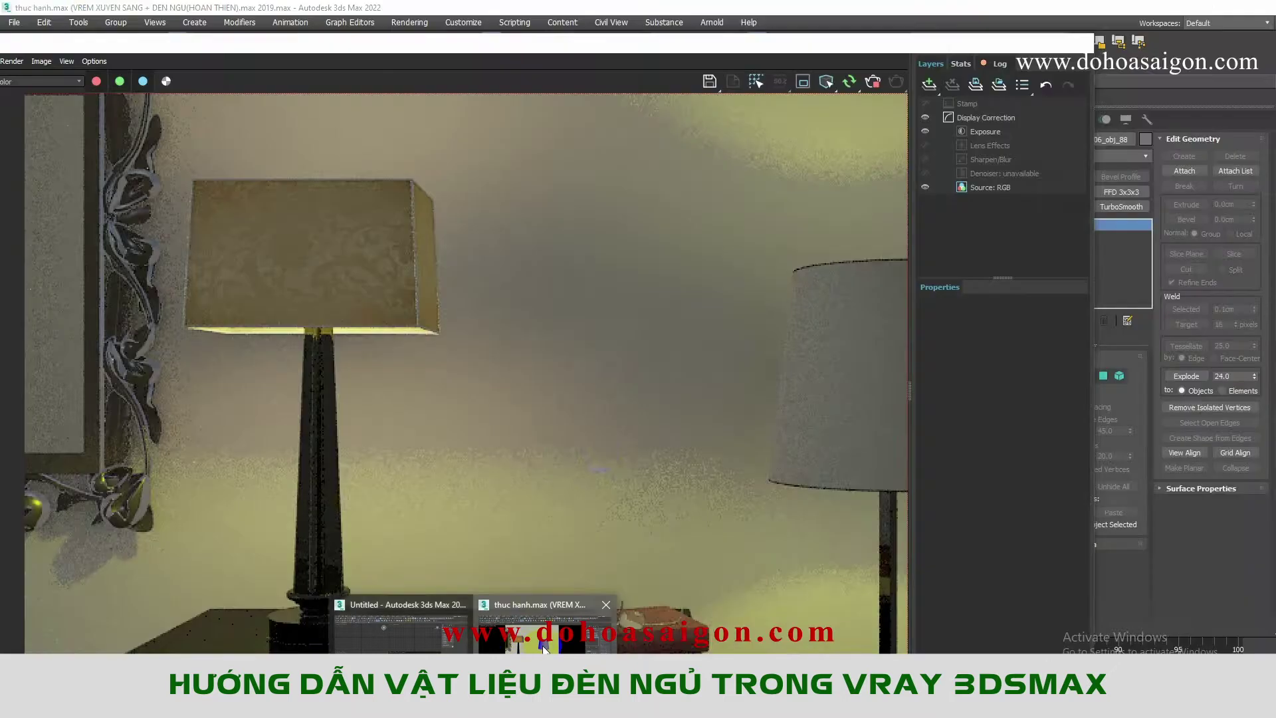
pyautogui.click(551, 622)
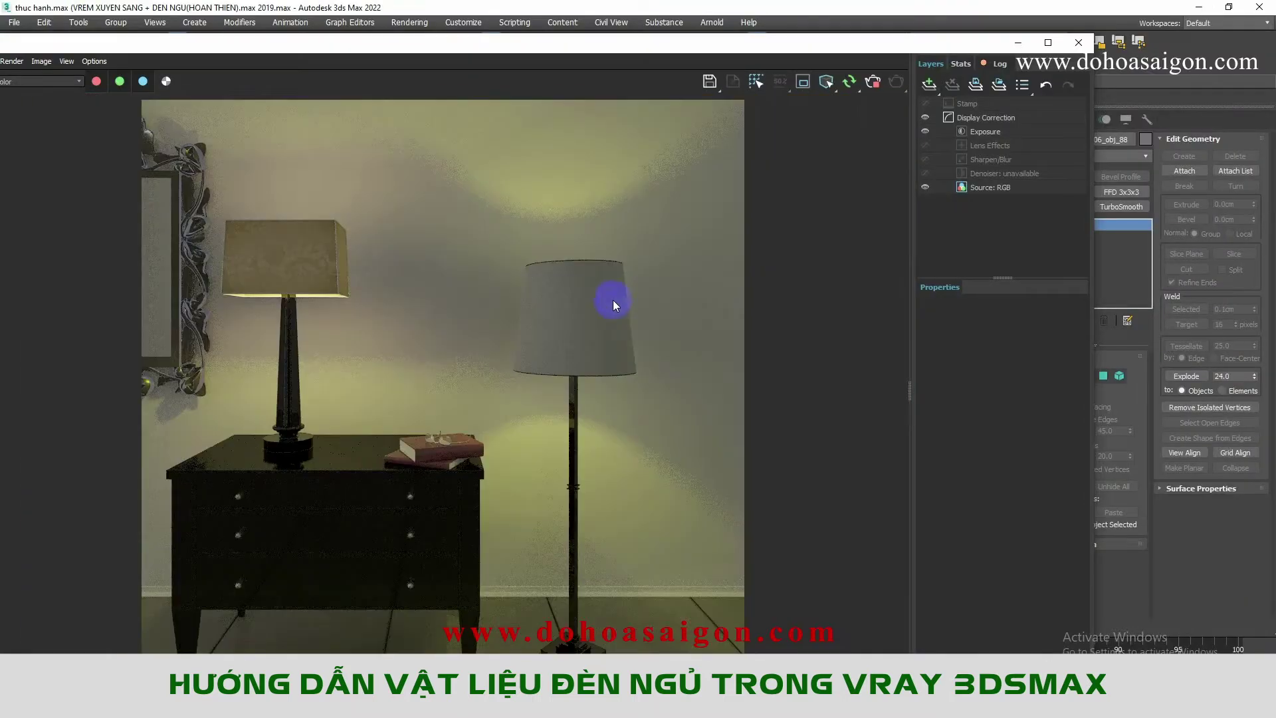
# Step: Restart the render and move the frame buffer out of the way
pyautogui.moveTo(855, 43); pyautogui.dragTo(649, 71)
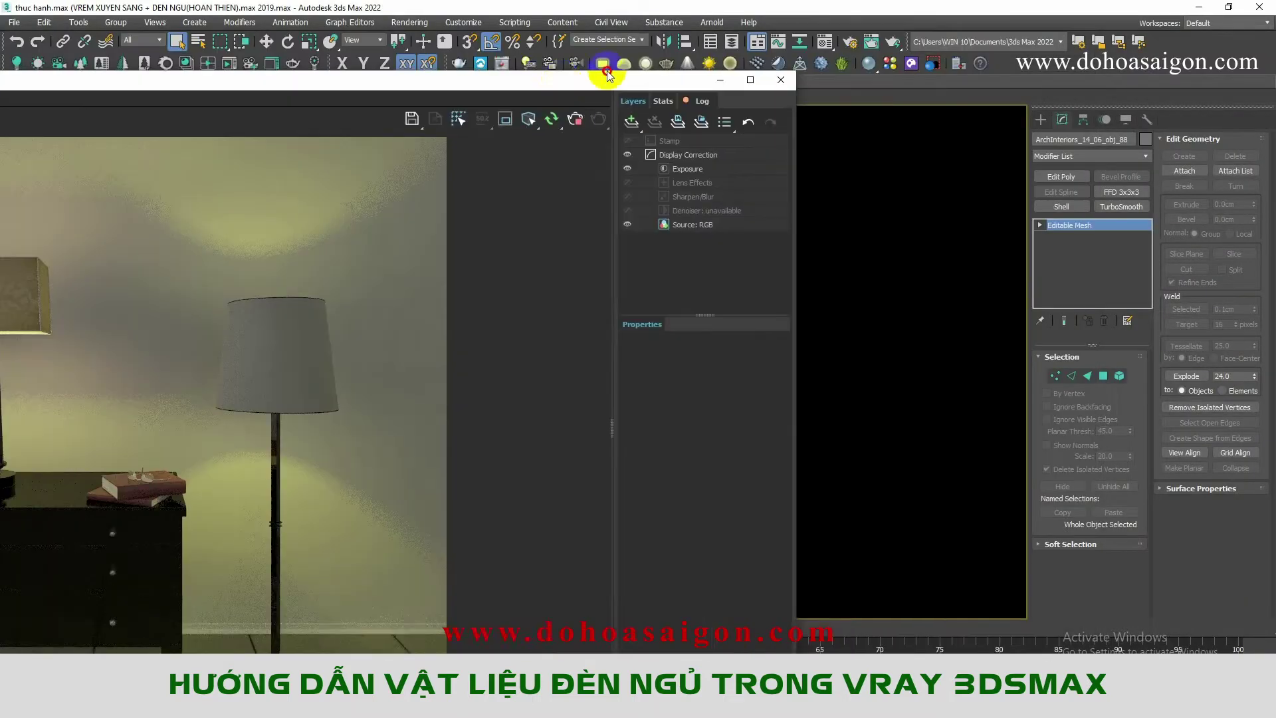
pyautogui.click(663, 115)
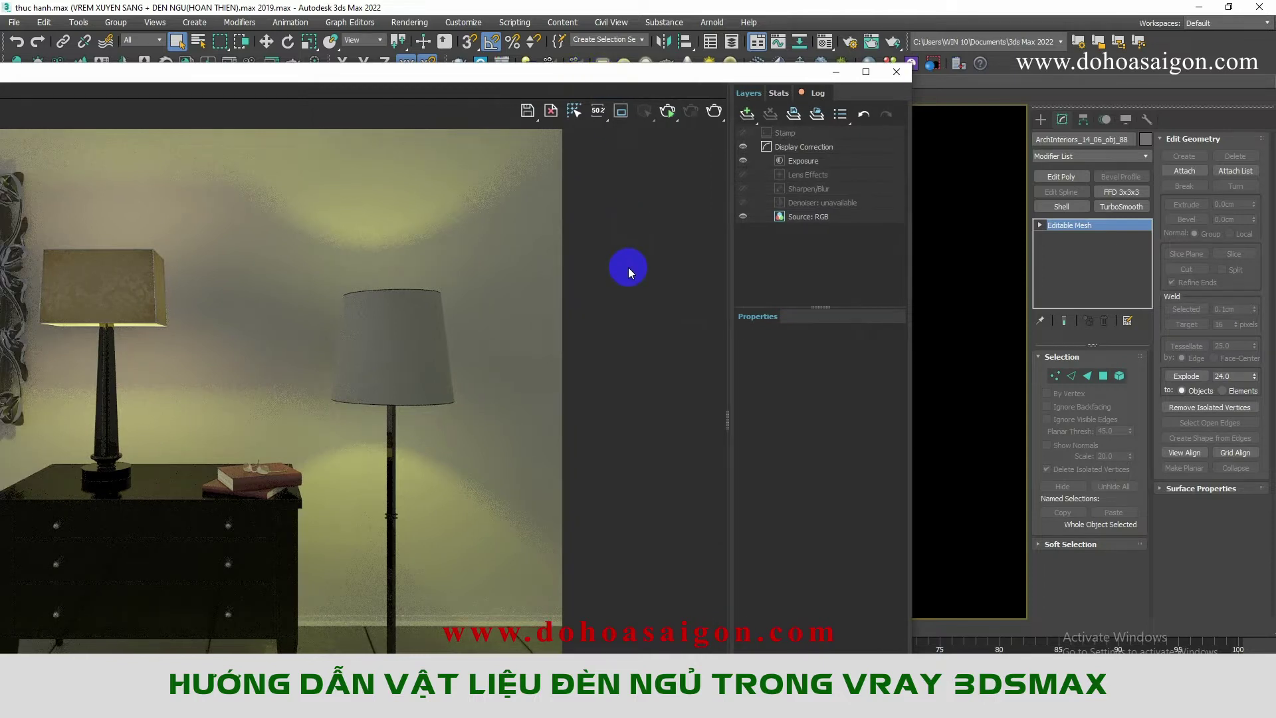
pyautogui.moveTo(781, 64); pyautogui.dragTo(674, 102)
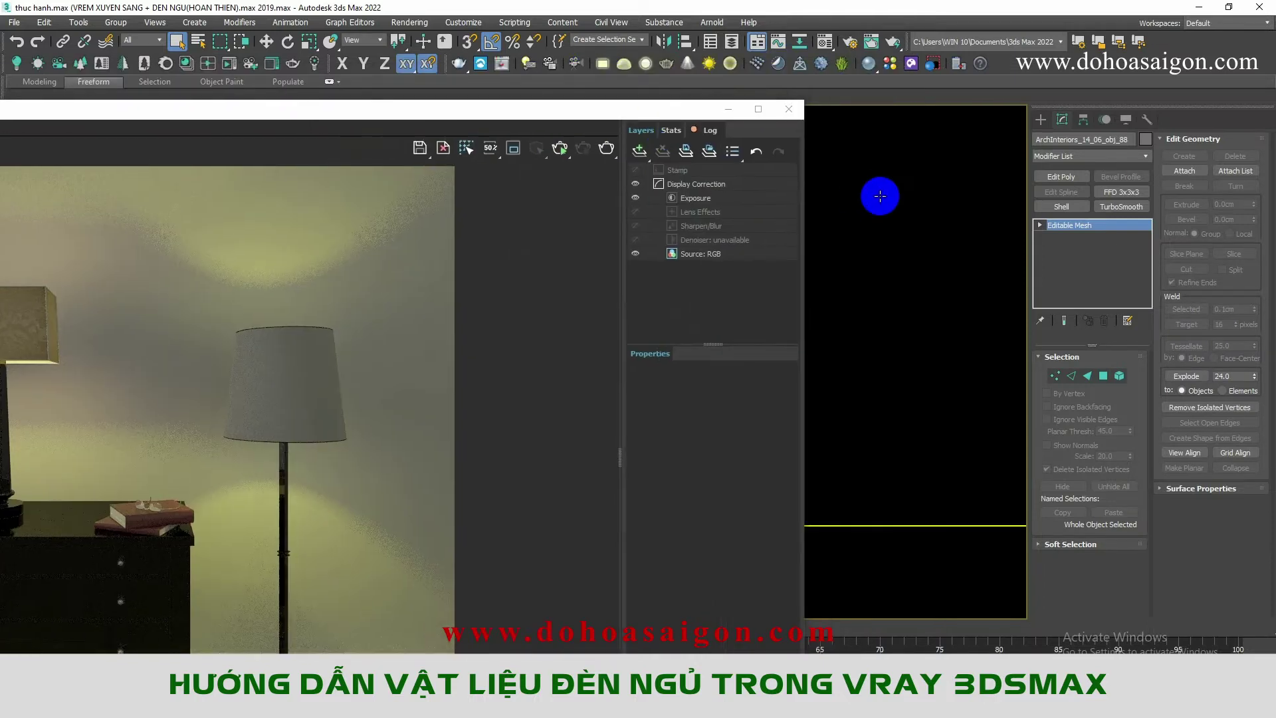
# Step: Convert 06 - Default to VRay2SidedMtl with VAI DEN 1 instanced as front material
pyautogui.press('m')
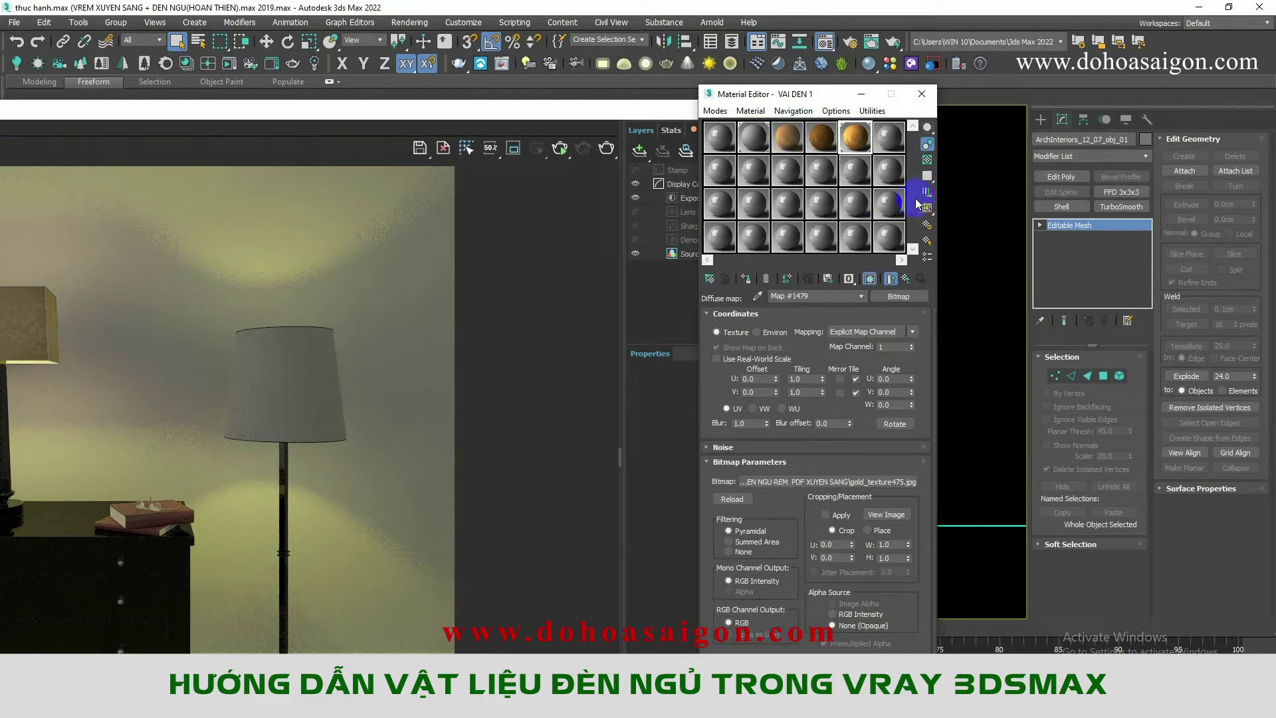
pyautogui.click(891, 141)
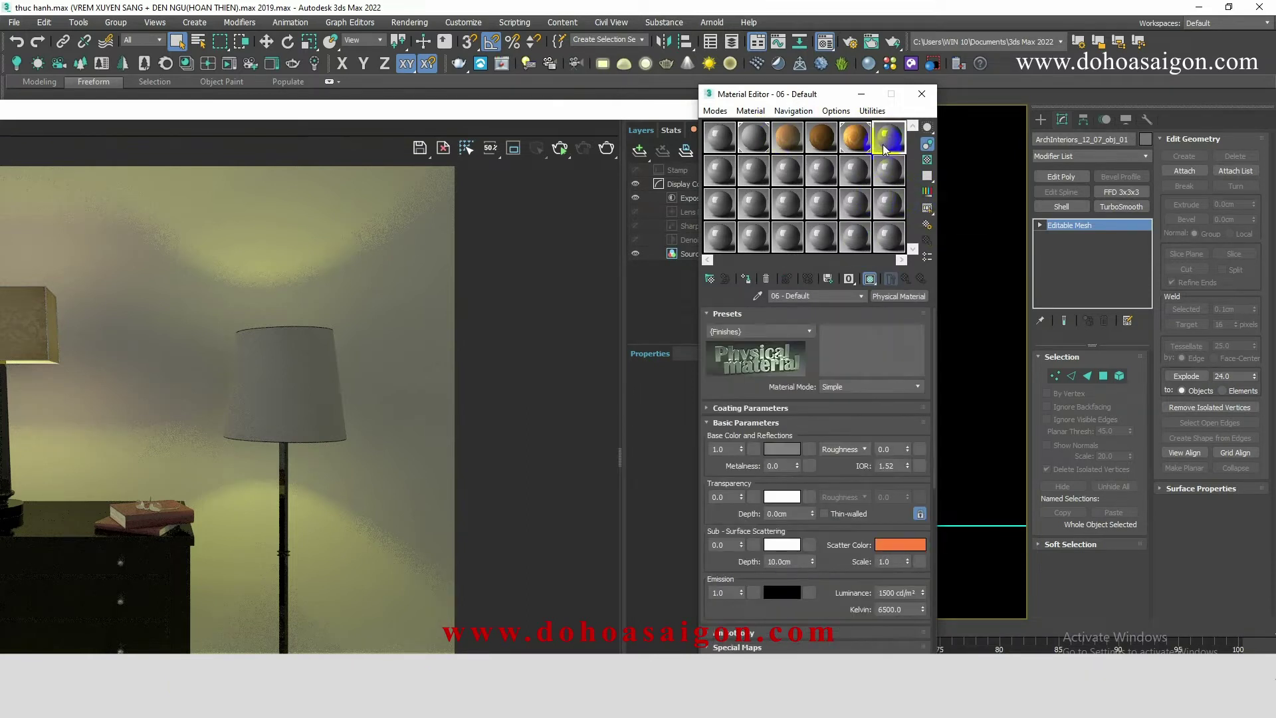
pyautogui.click(906, 298)
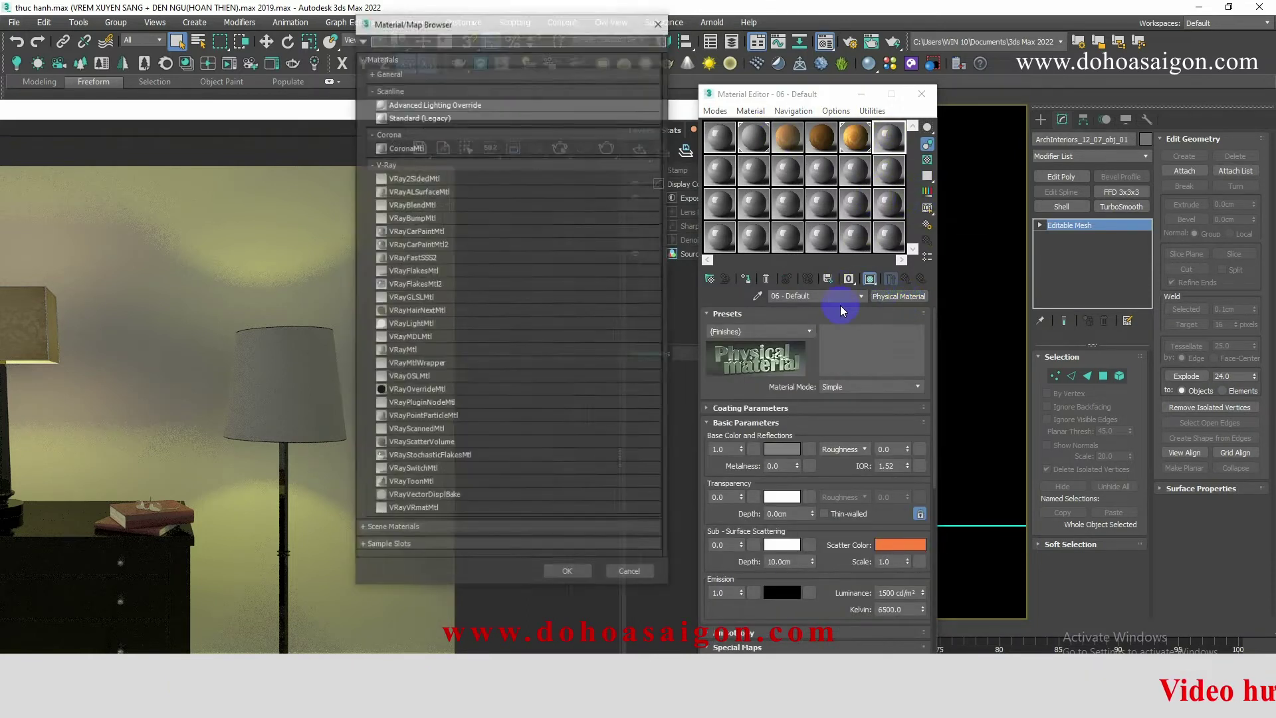
pyautogui.doubleClick(428, 178)
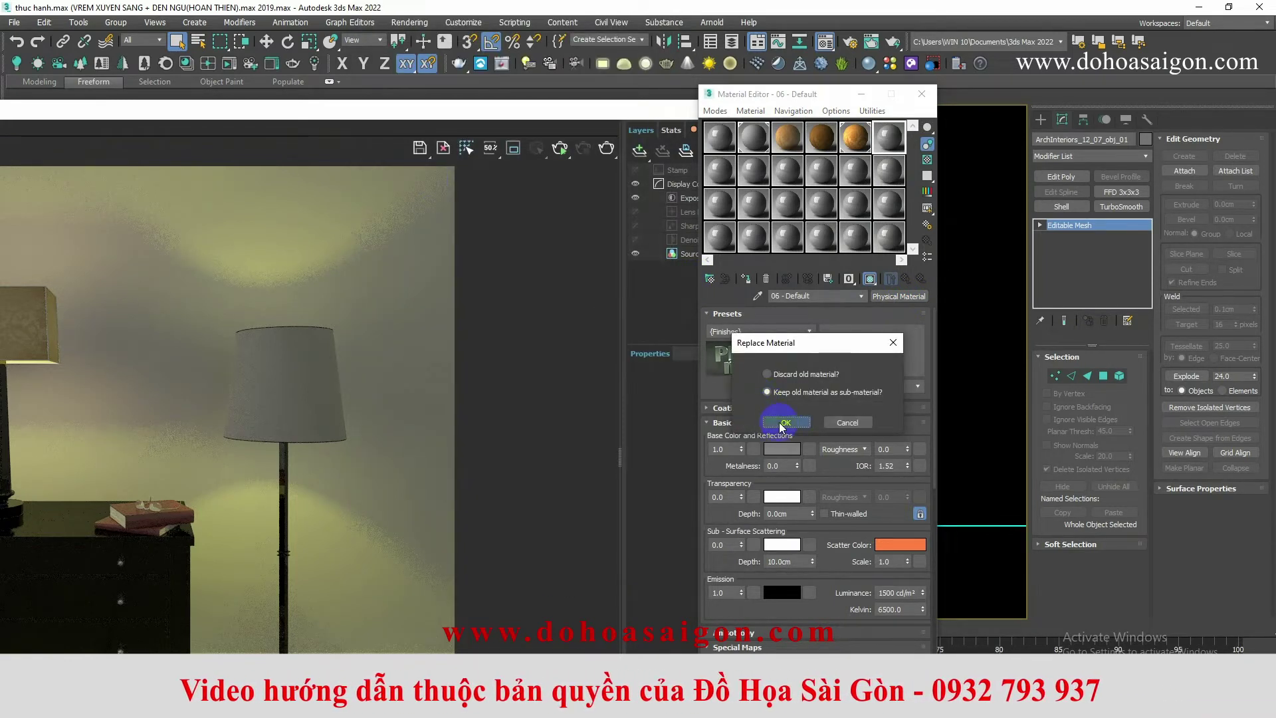
pyautogui.click(782, 427)
pyautogui.moveTo(746, 94); pyautogui.dragTo(768, 96)
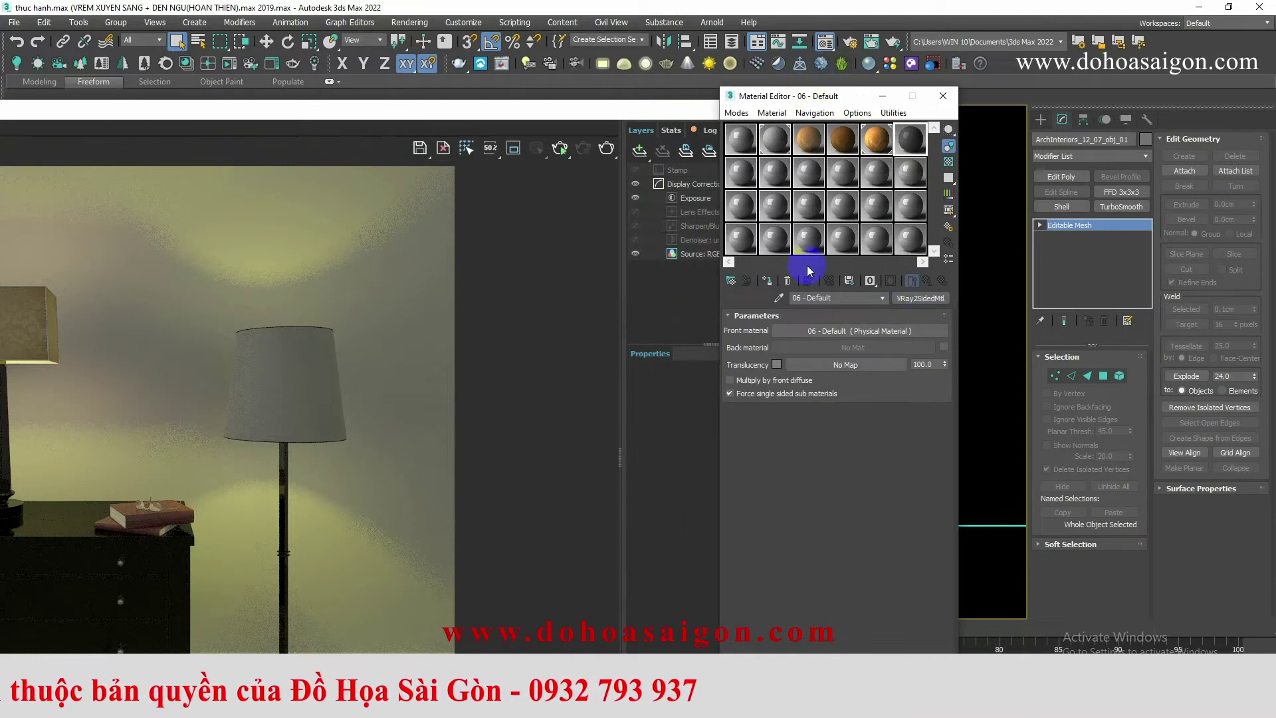
pyautogui.moveTo(846, 330)
pyautogui.mouseDown()
pyautogui.moveTo(884, 153)
pyautogui.moveTo(851, 332)
pyautogui.mouseUp()
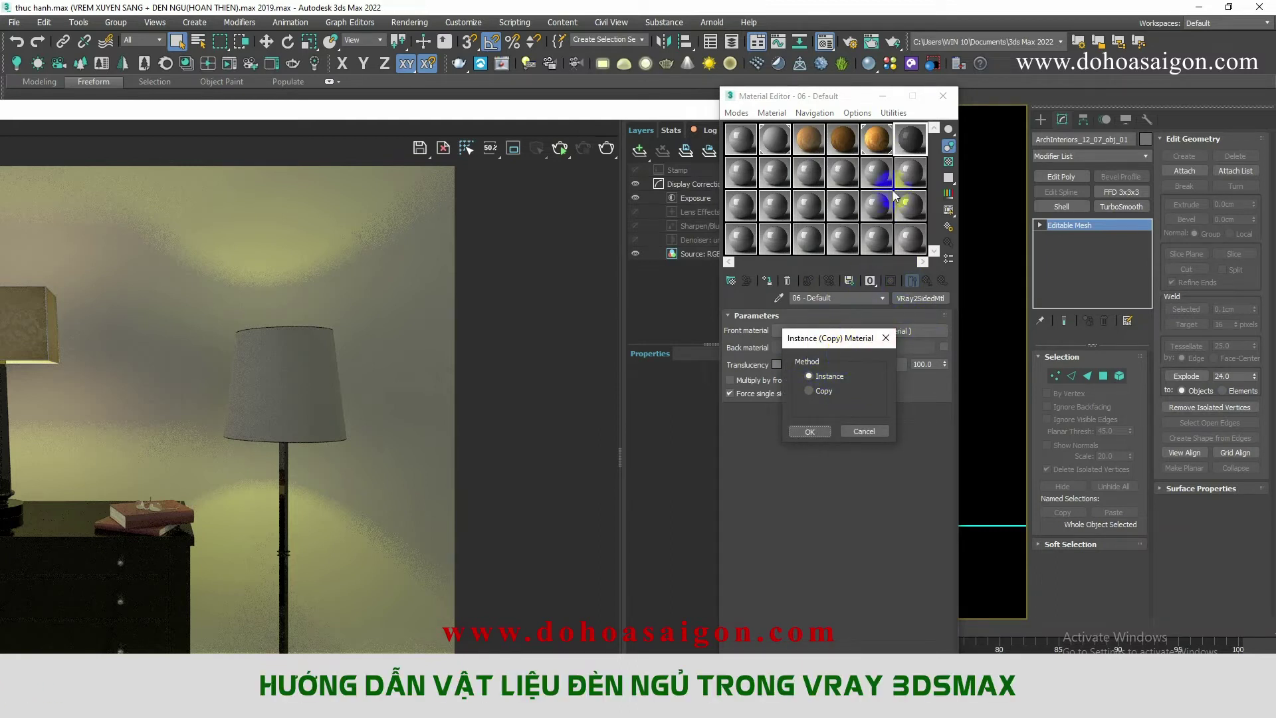
pyautogui.click(811, 433)
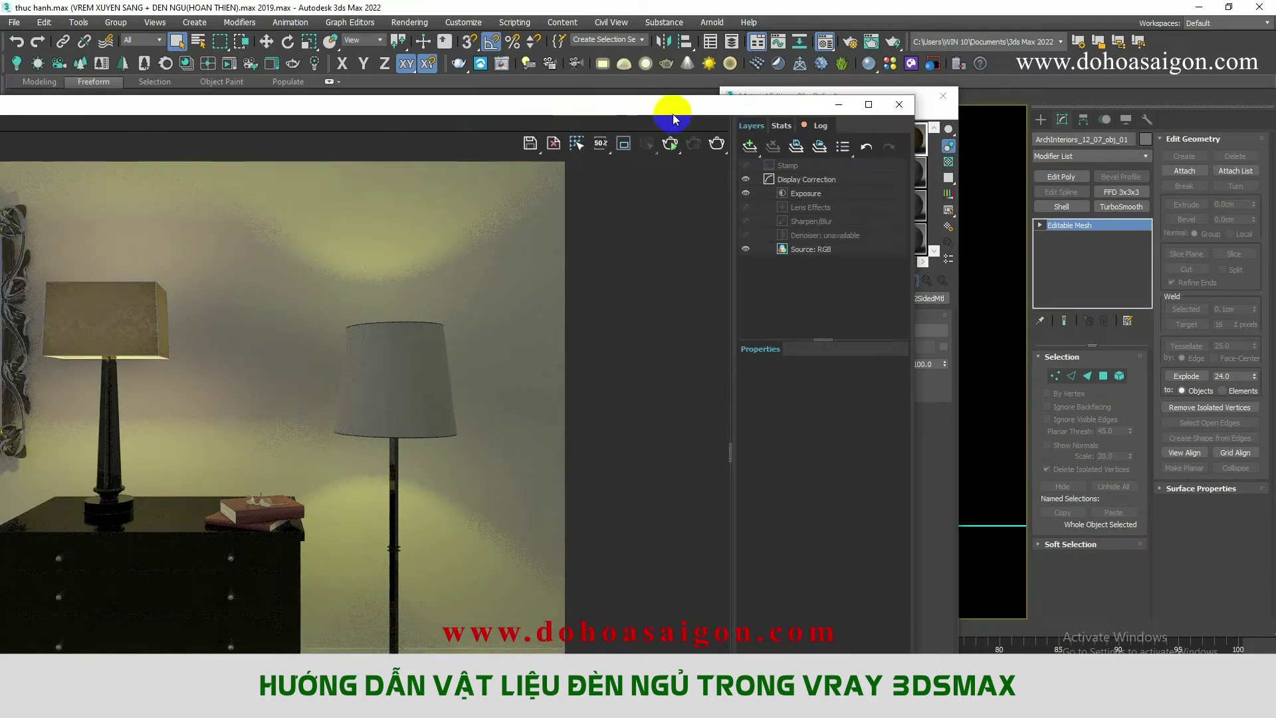
# Step: Rearrange the editor and render windows, close the render window, and select the table lamp shade
pyautogui.moveTo(472, 123); pyautogui.dragTo(565, 155)
pyautogui.moveTo(754, 97); pyautogui.dragTo(884, 107)
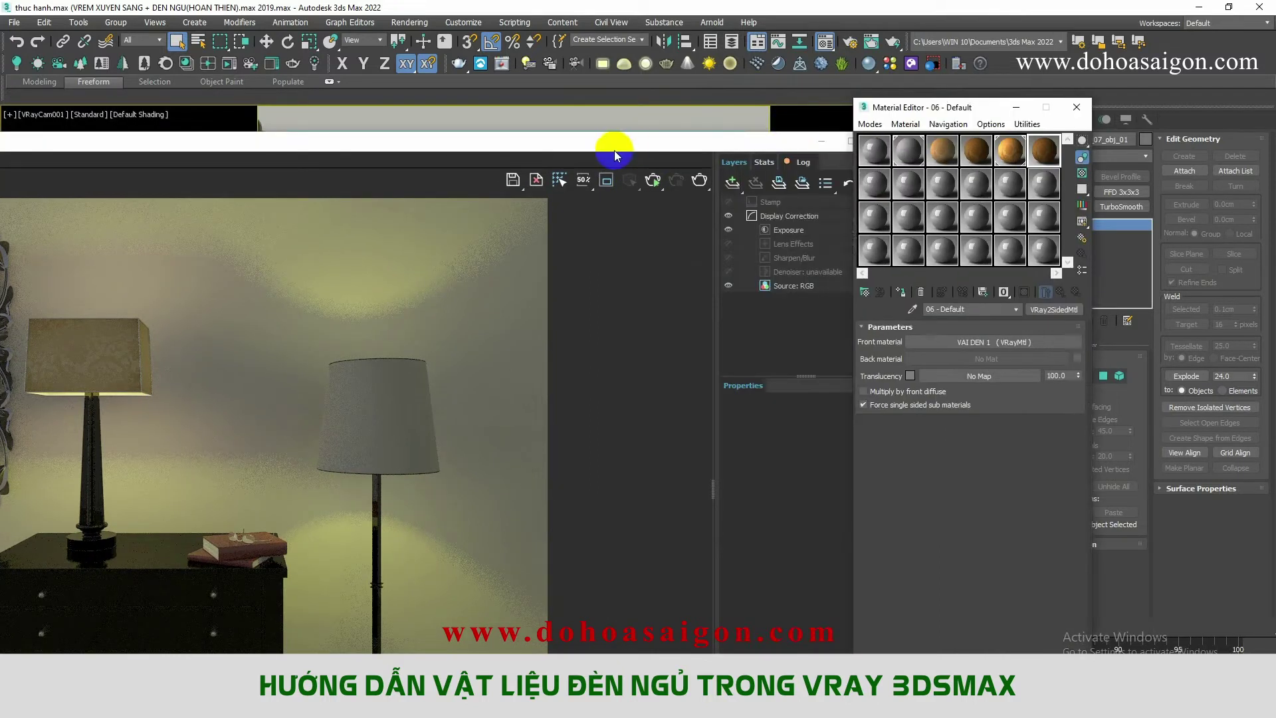
pyautogui.moveTo(613, 142); pyautogui.dragTo(692, 134)
pyautogui.moveTo(928, 113)
pyautogui.mouseDown()
pyautogui.moveTo(861, 114)
pyautogui.moveTo(814, 193)
pyautogui.mouseUp()
pyautogui.click(501, 183)
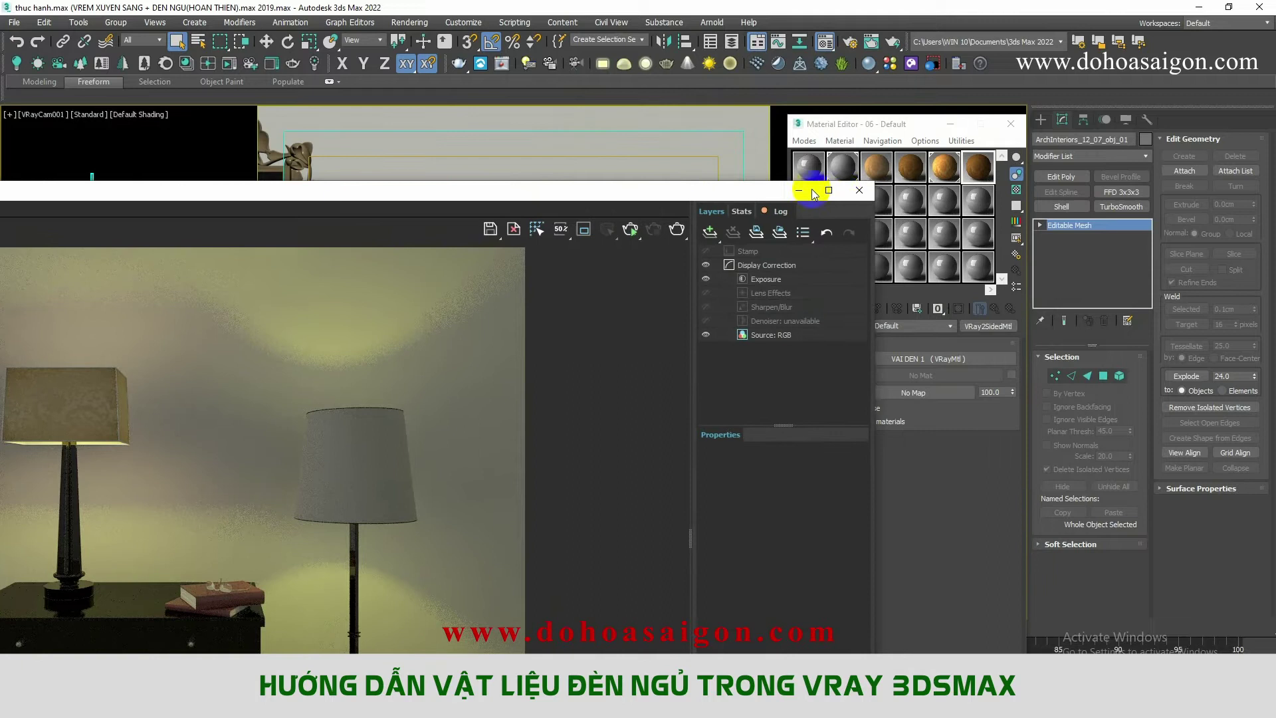
pyautogui.click(853, 192)
pyautogui.click(402, 231)
# Step: Assign the two-sided 06 - Default material to the table lamp shade and show its texture in the viewport
pyautogui.click(980, 172)
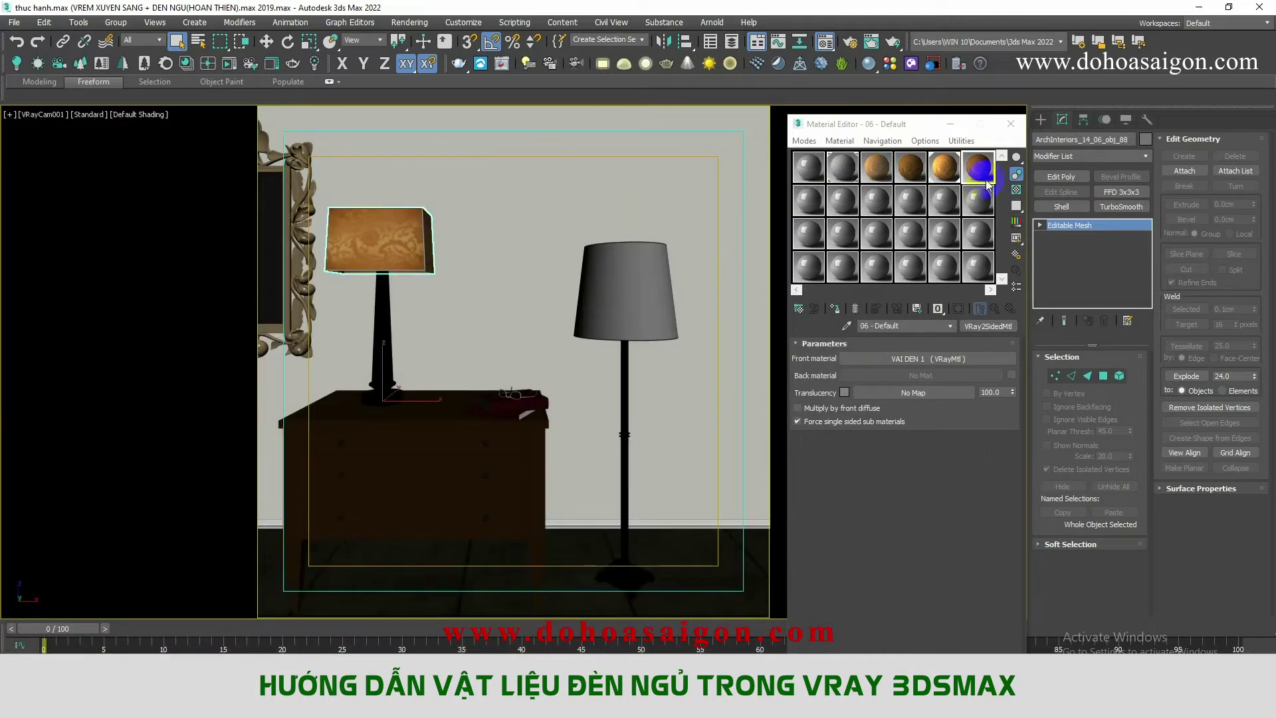
pyautogui.click(836, 308)
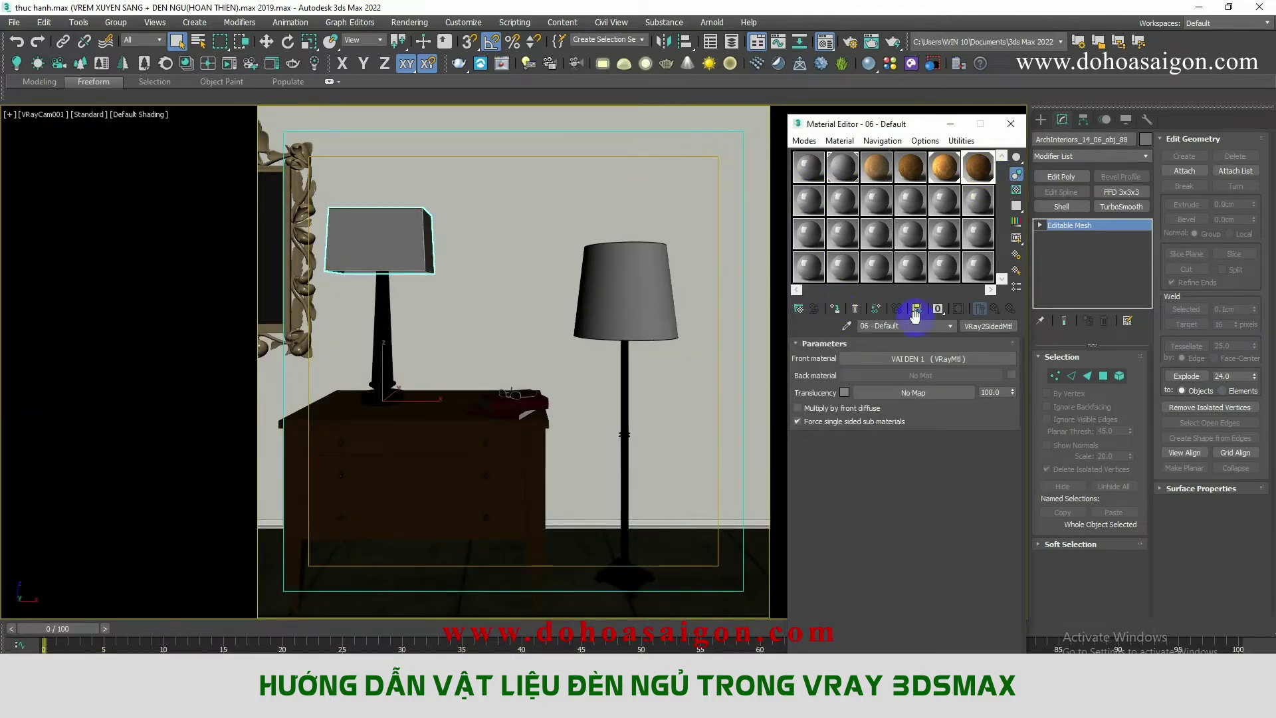
pyautogui.click(931, 359)
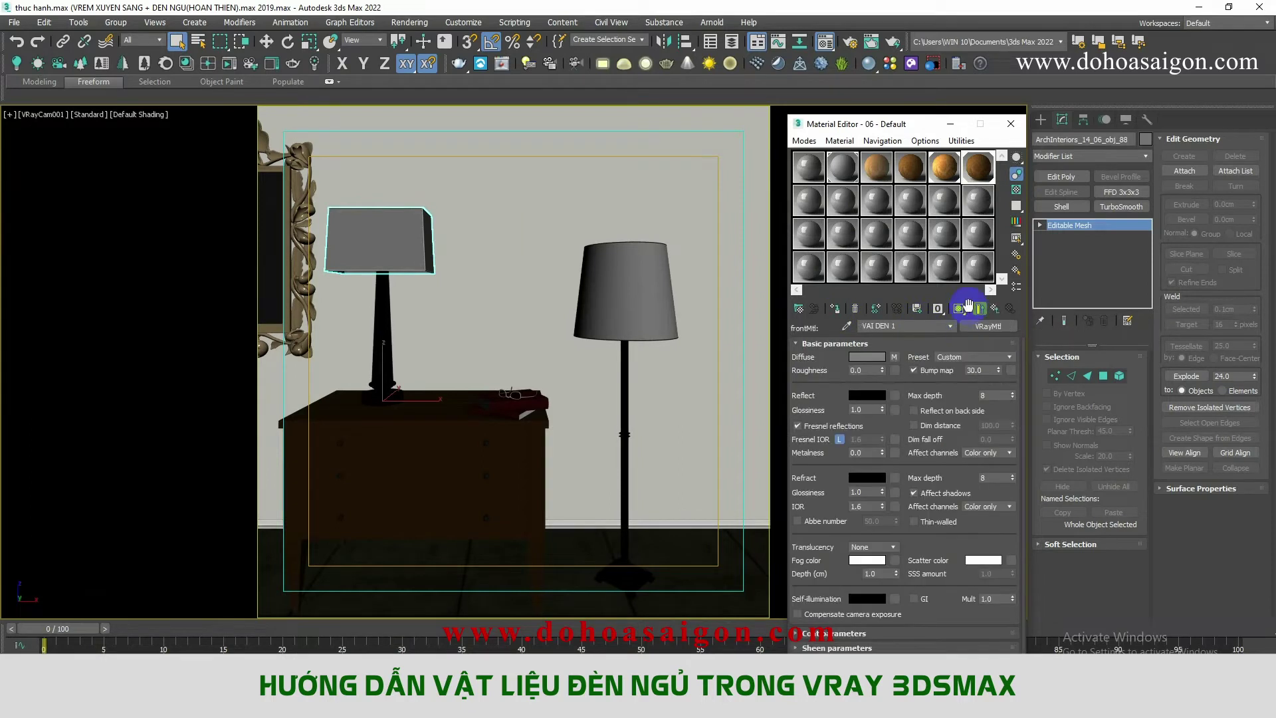
pyautogui.click(958, 310)
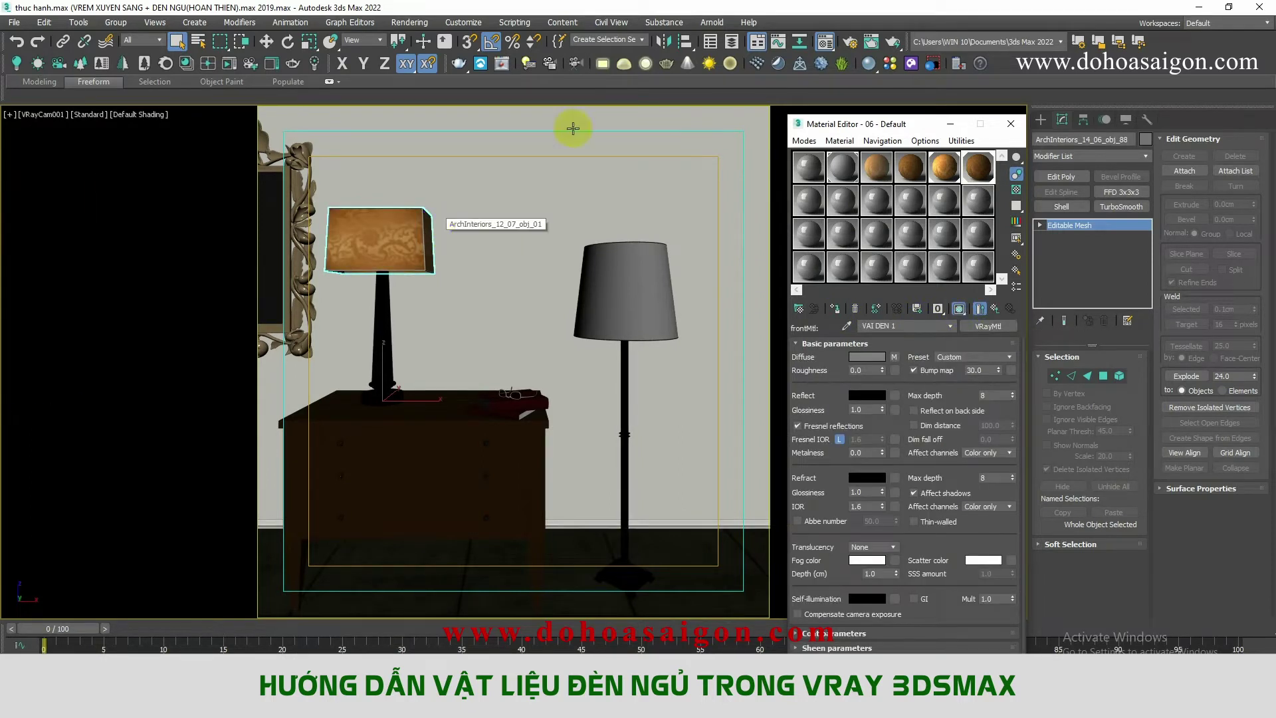
# Step: Re-render the scene in the V-Ray Frame Buffer and return to the two-sided parent material
pyautogui.click(504, 64)
pyautogui.moveTo(599, 192)
pyautogui.mouseDown()
pyautogui.moveTo(836, 133)
pyautogui.moveTo(818, 143)
pyautogui.mouseUp()
pyautogui.click(744, 182)
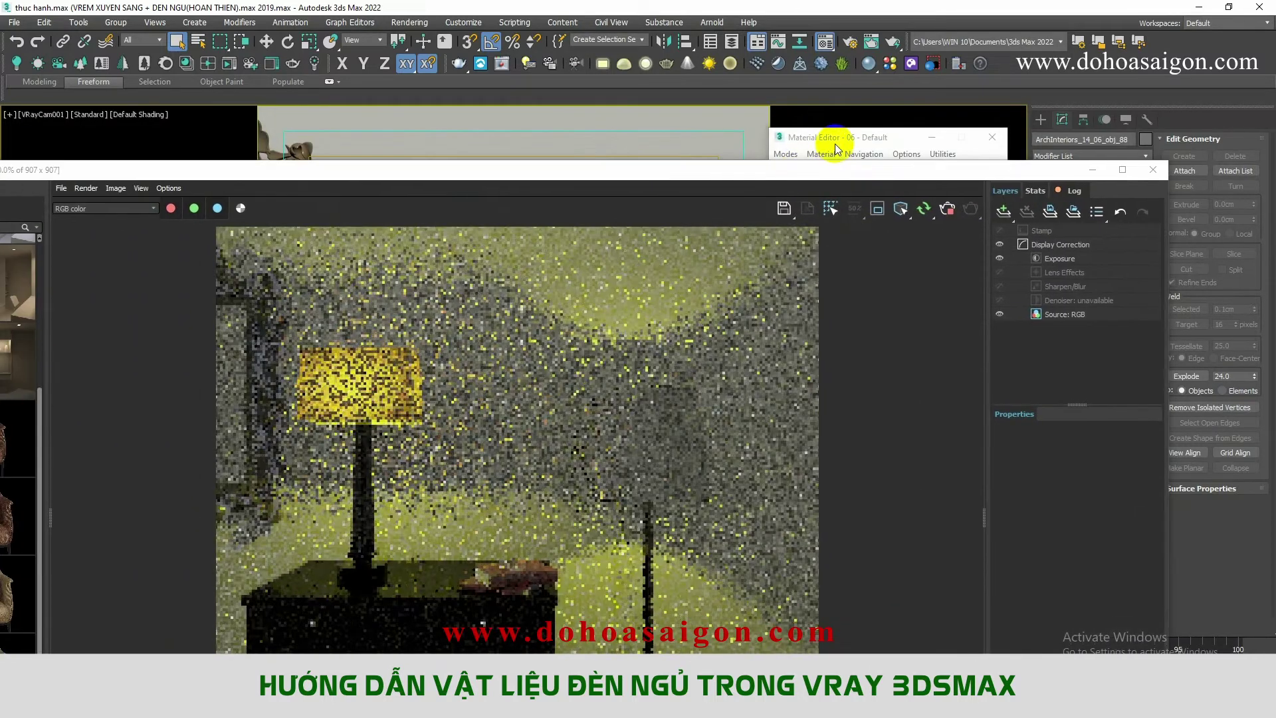
pyautogui.click(827, 148)
pyautogui.moveTo(830, 170); pyautogui.dragTo(824, 172)
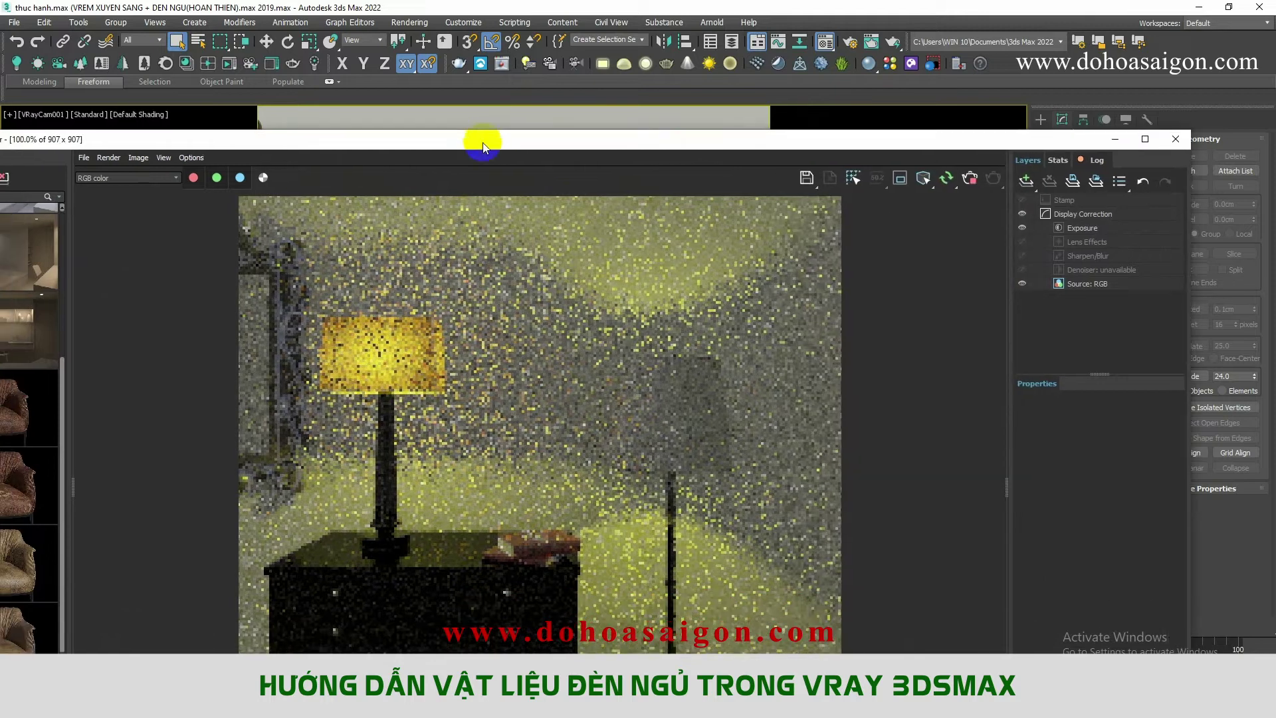
pyautogui.moveTo(461, 172); pyautogui.dragTo(827, 193)
pyautogui.click(827, 172)
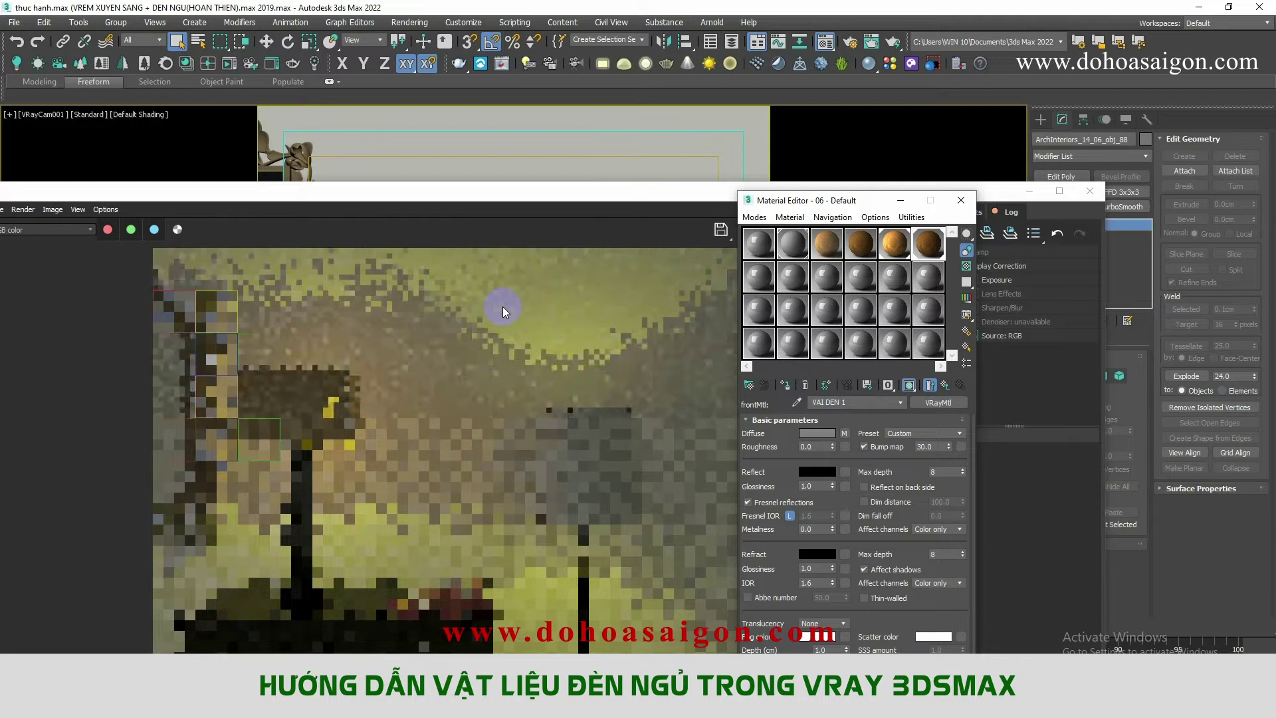
pyautogui.click(945, 385)
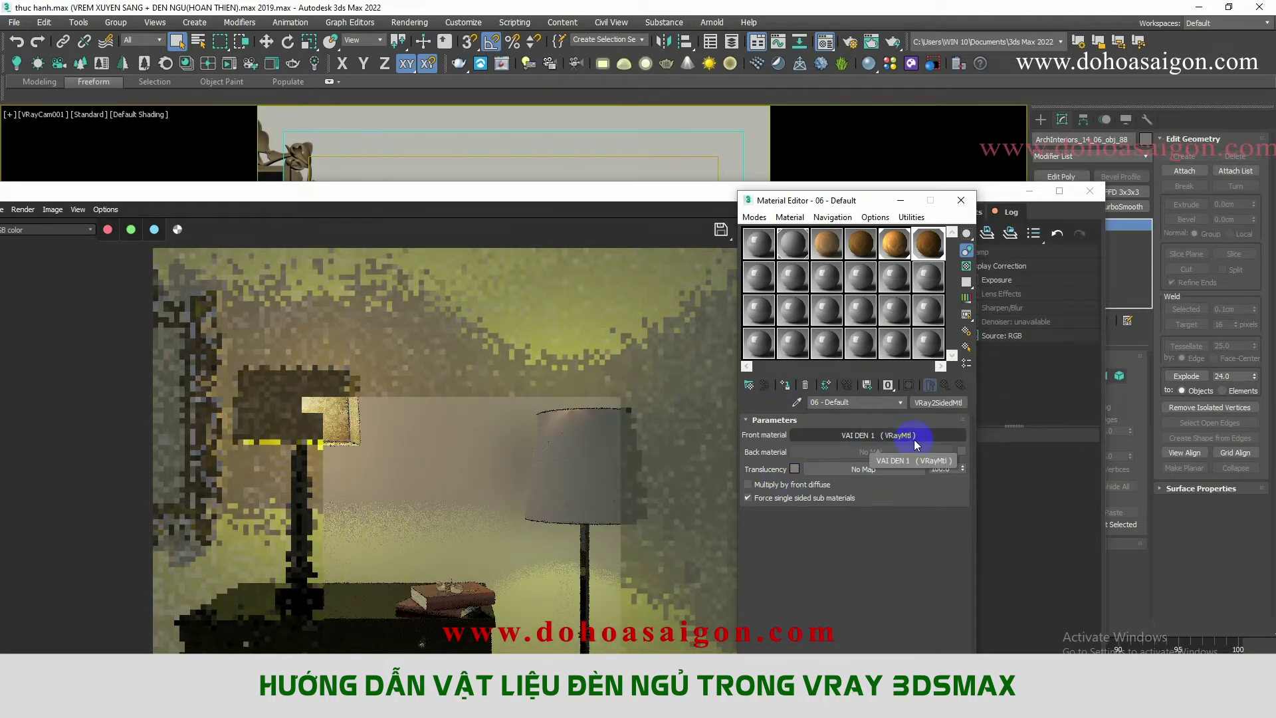
# Step: Test the shade's translucency colour at full black, then at pure white
pyautogui.click(795, 469)
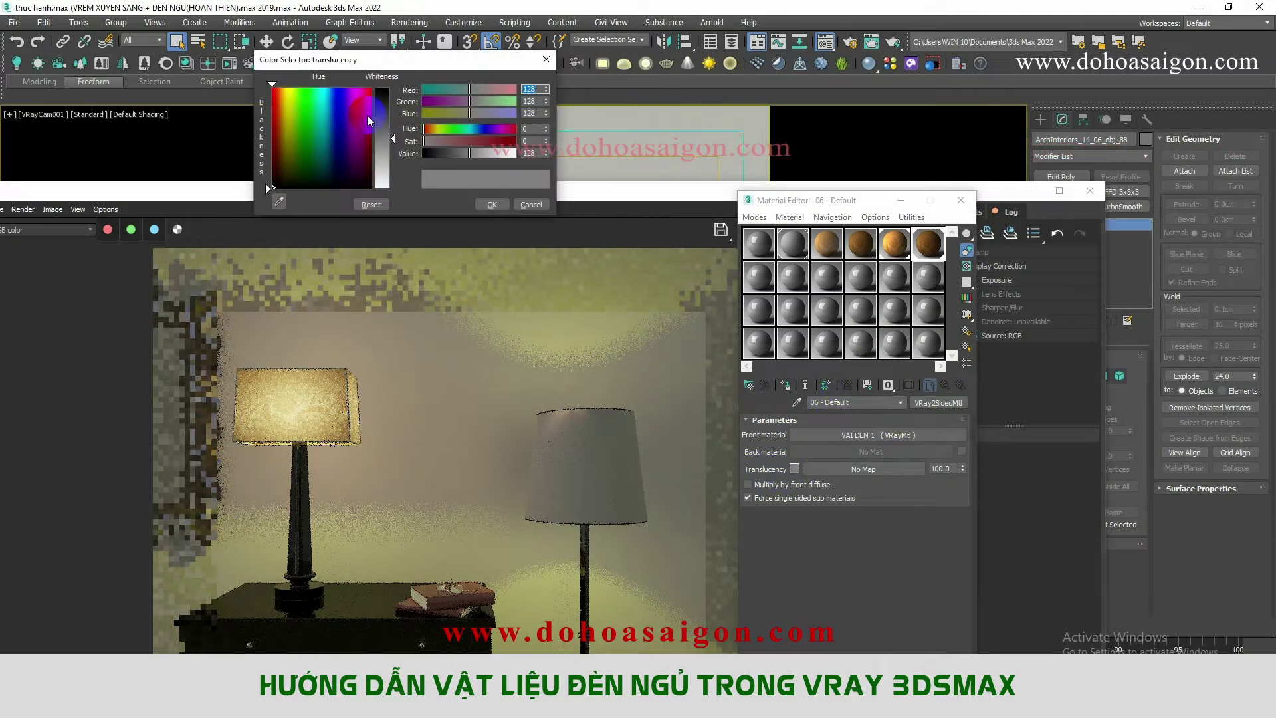
pyautogui.click(384, 119)
pyautogui.moveTo(392, 119); pyautogui.dragTo(395, 92)
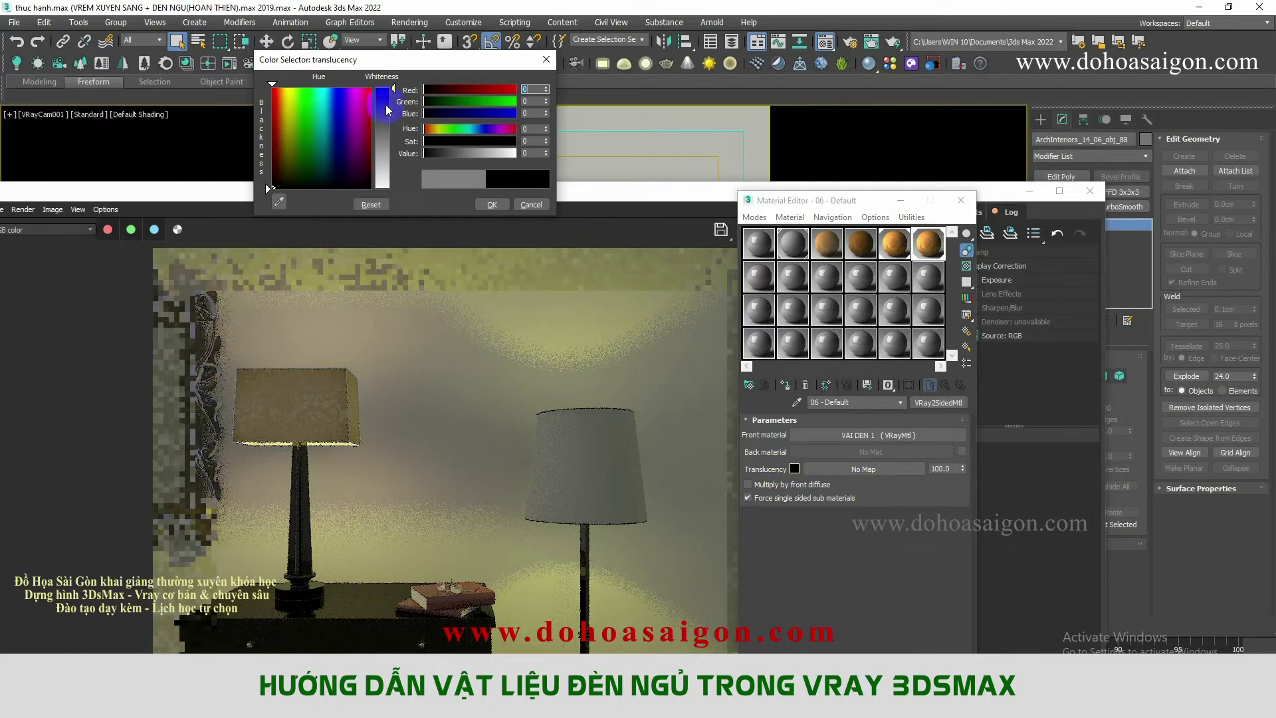
pyautogui.moveTo(389, 110); pyautogui.dragTo(419, 194)
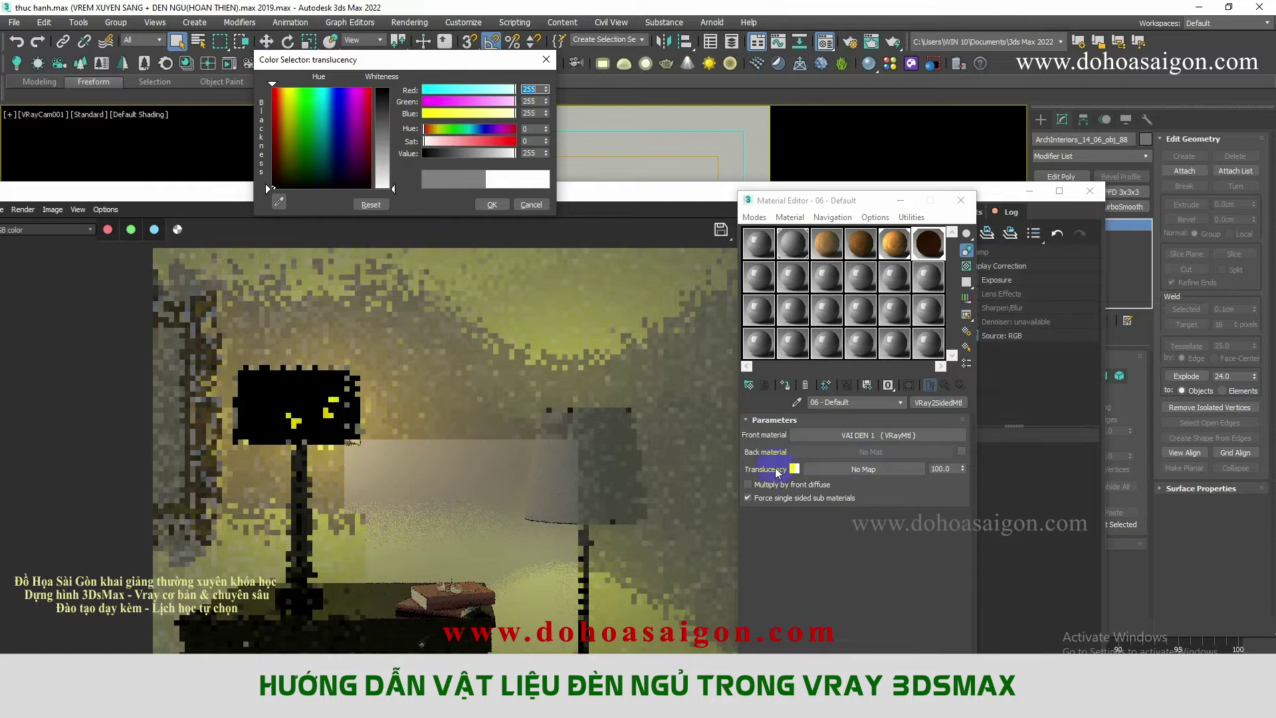
# Step: Reopen the translucency colour and lower it to a mid grey
pyautogui.click(792, 470)
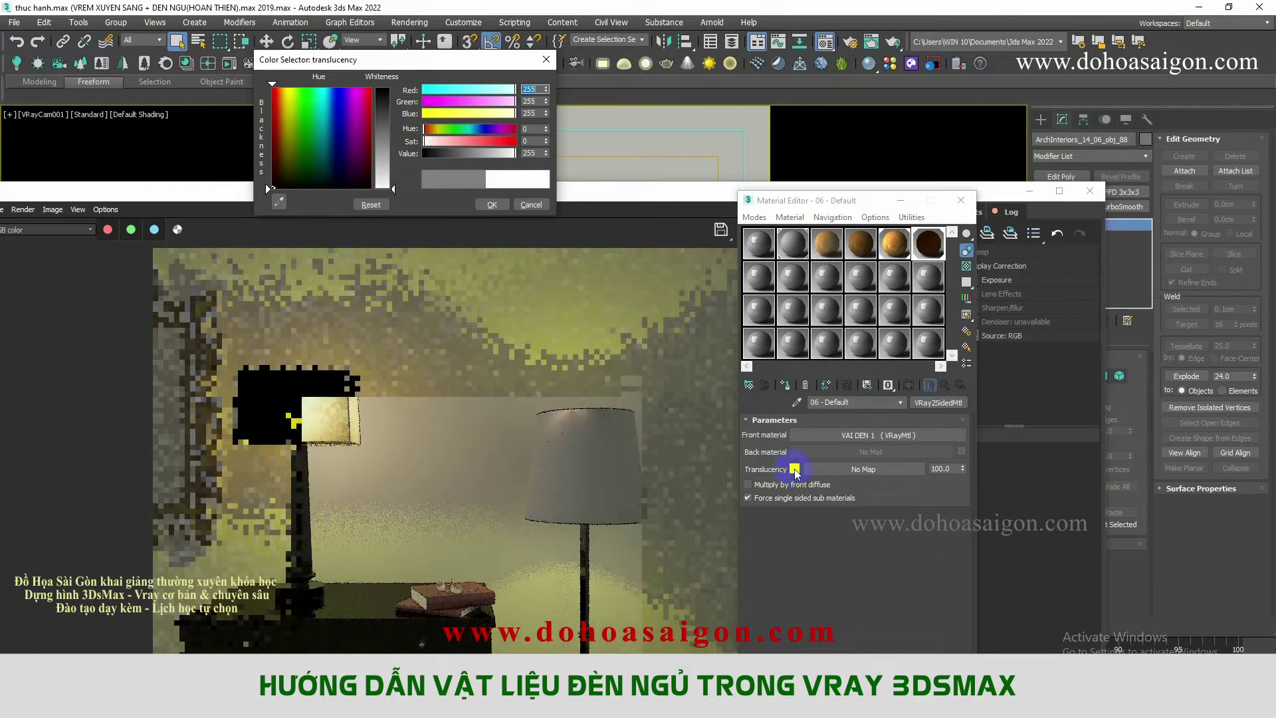
pyautogui.scroll(2, 177, 382)
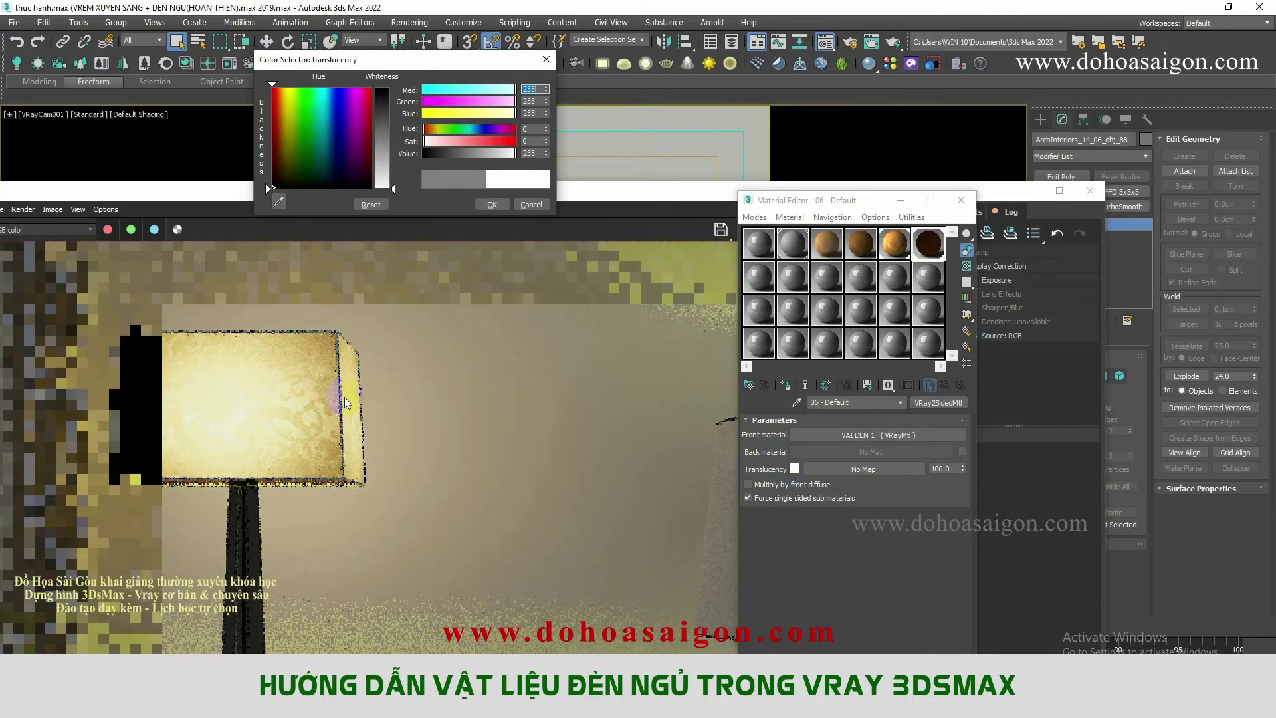
pyautogui.scroll(2, 177, 382)
pyautogui.scroll(-2, 259, 381)
pyautogui.scroll(-2, 261, 406)
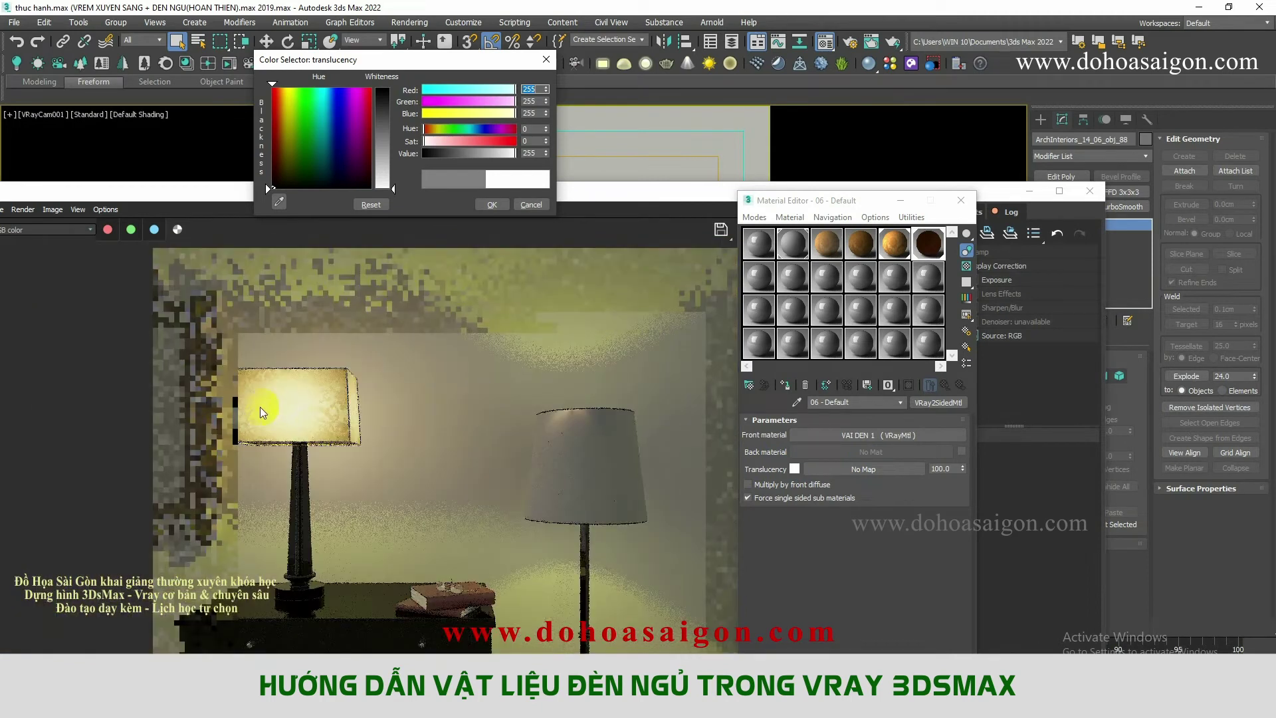
pyautogui.scroll(2, 260, 404)
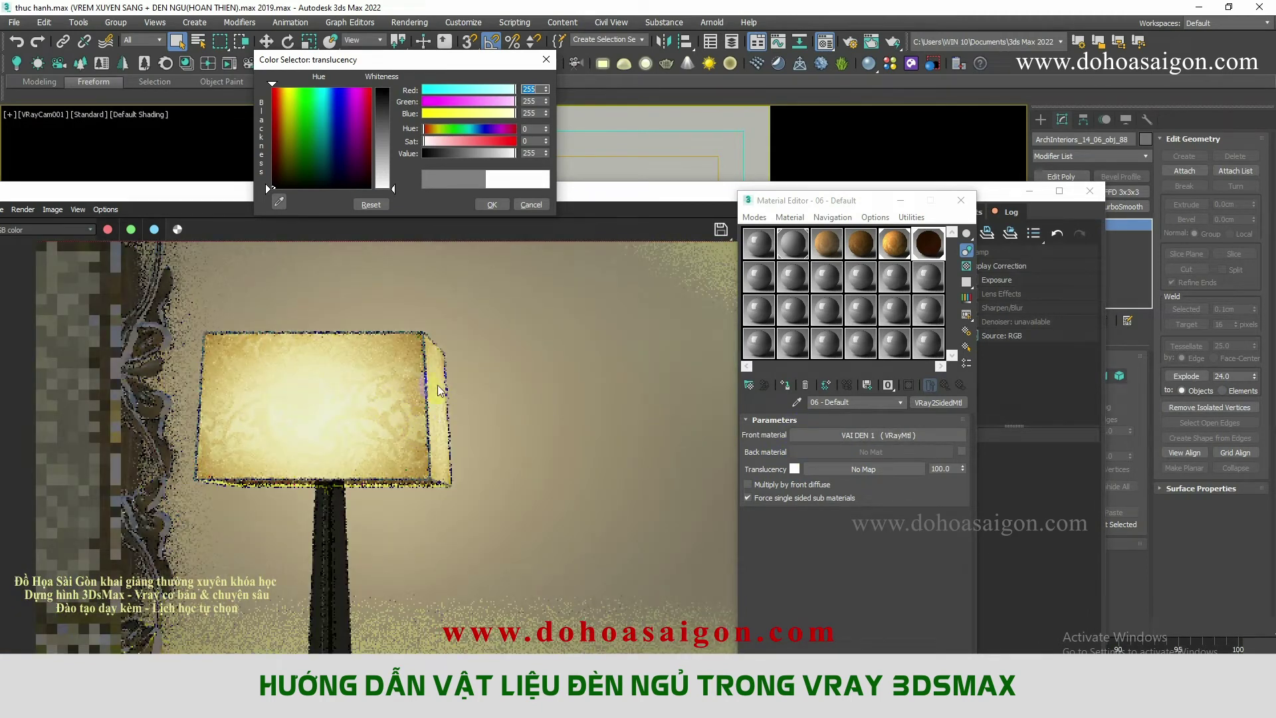
pyautogui.scroll(-2, 393, 405)
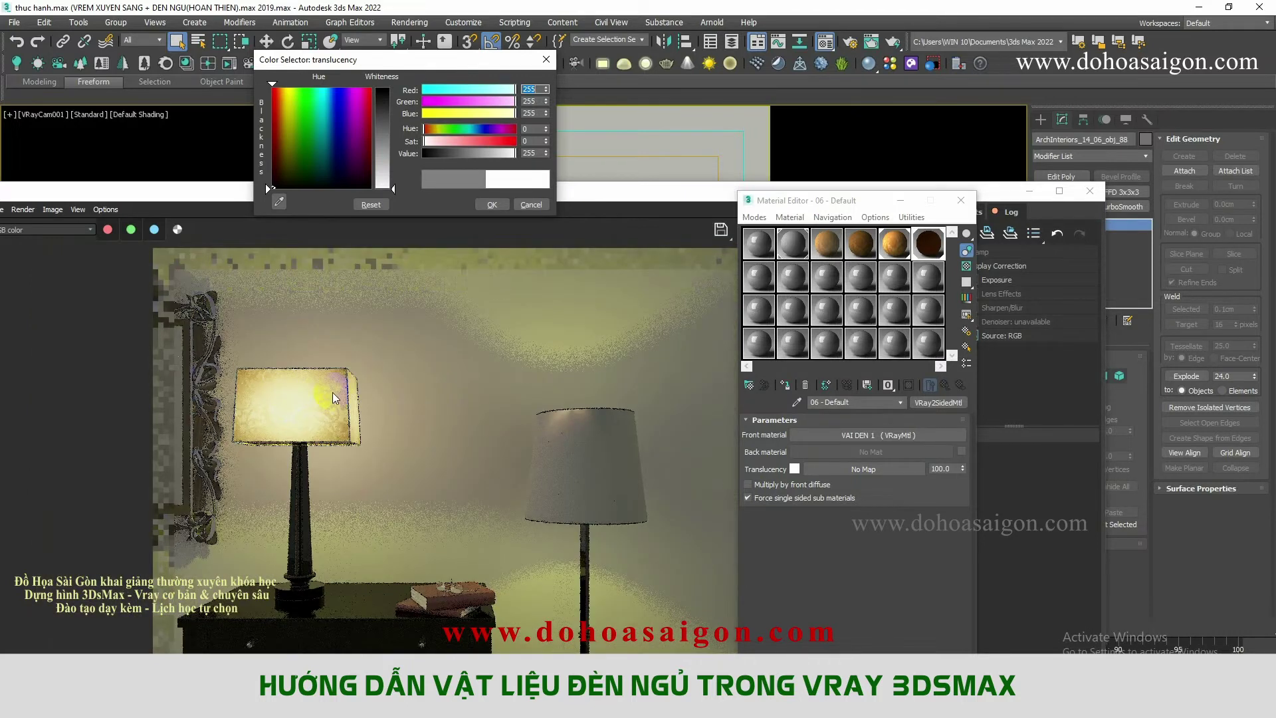
pyautogui.click(795, 469)
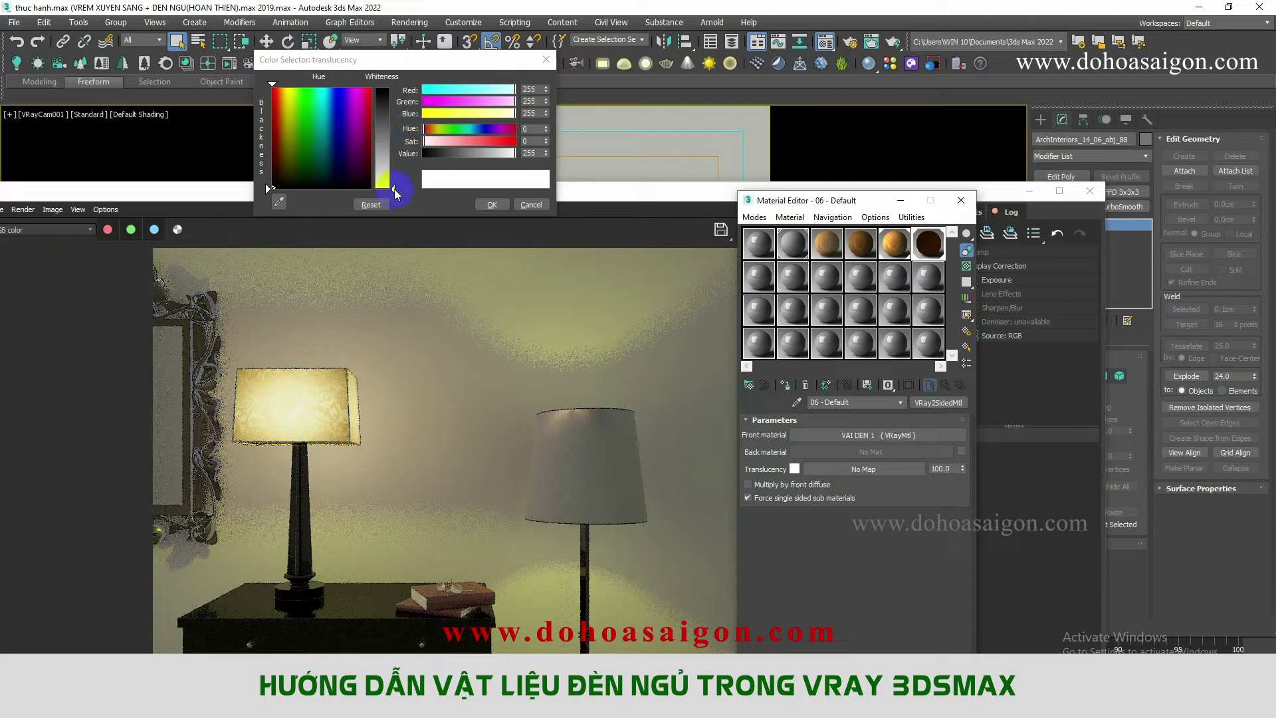
pyautogui.moveTo(393, 188); pyautogui.dragTo(387, 133)
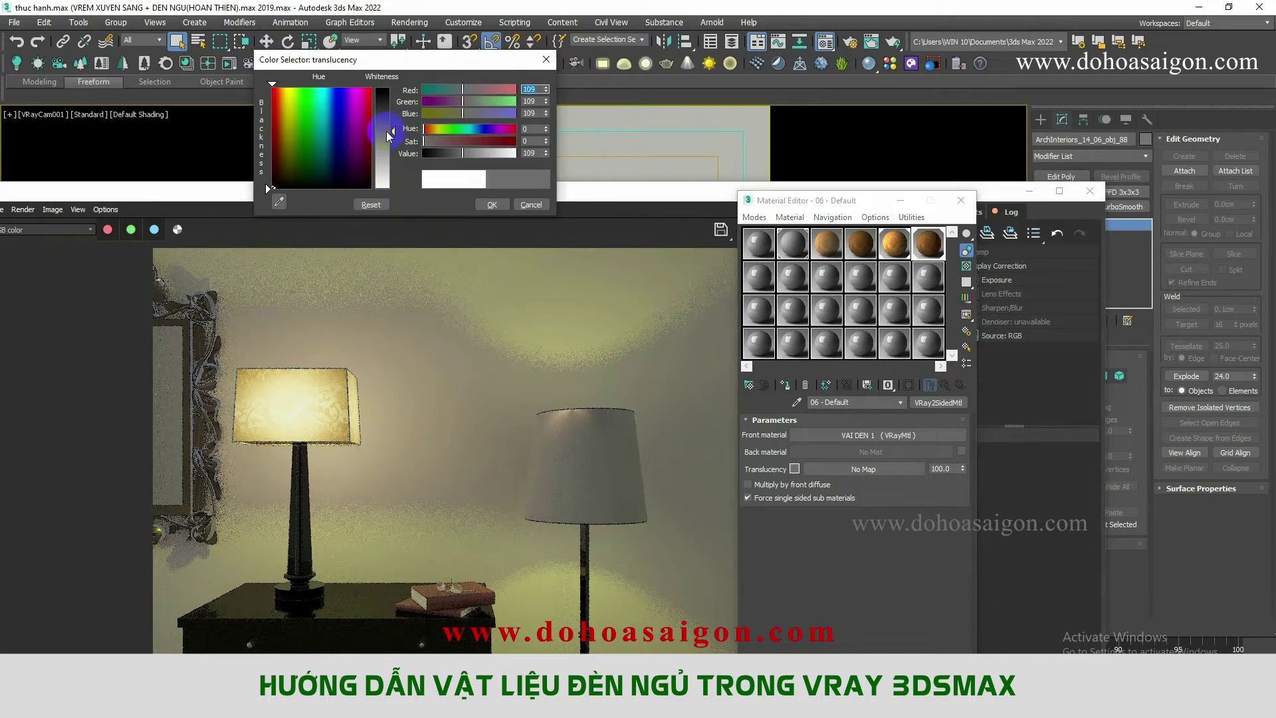
# Step: Lighten the translucency to a light grey of about 210
pyautogui.moveTo(307, 428)
pyautogui.mouseDown()
pyautogui.moveTo(353, 410)
pyautogui.moveTo(307, 405)
pyautogui.moveTo(361, 404)
pyautogui.moveTo(476, 533)
pyautogui.moveTo(516, 533)
pyautogui.moveTo(462, 449)
pyautogui.moveTo(361, 420)
pyautogui.mouseUp()
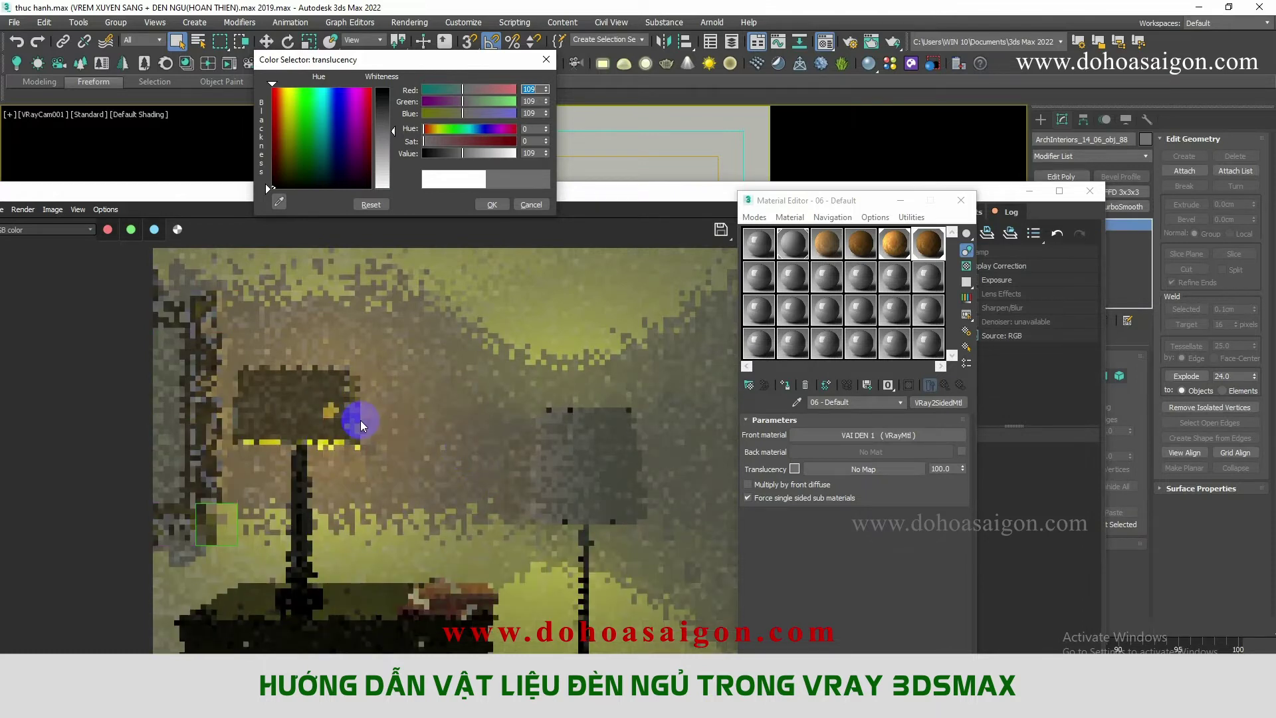
pyautogui.moveTo(272, 387)
pyautogui.mouseDown()
pyautogui.moveTo(345, 399)
pyautogui.moveTo(288, 408)
pyautogui.moveTo(282, 397)
pyautogui.moveTo(294, 420)
pyautogui.moveTo(308, 411)
pyautogui.moveTo(503, 456)
pyautogui.mouseUp()
pyautogui.scroll(3, 257, 407)
pyautogui.scroll(-5, 407, 390)
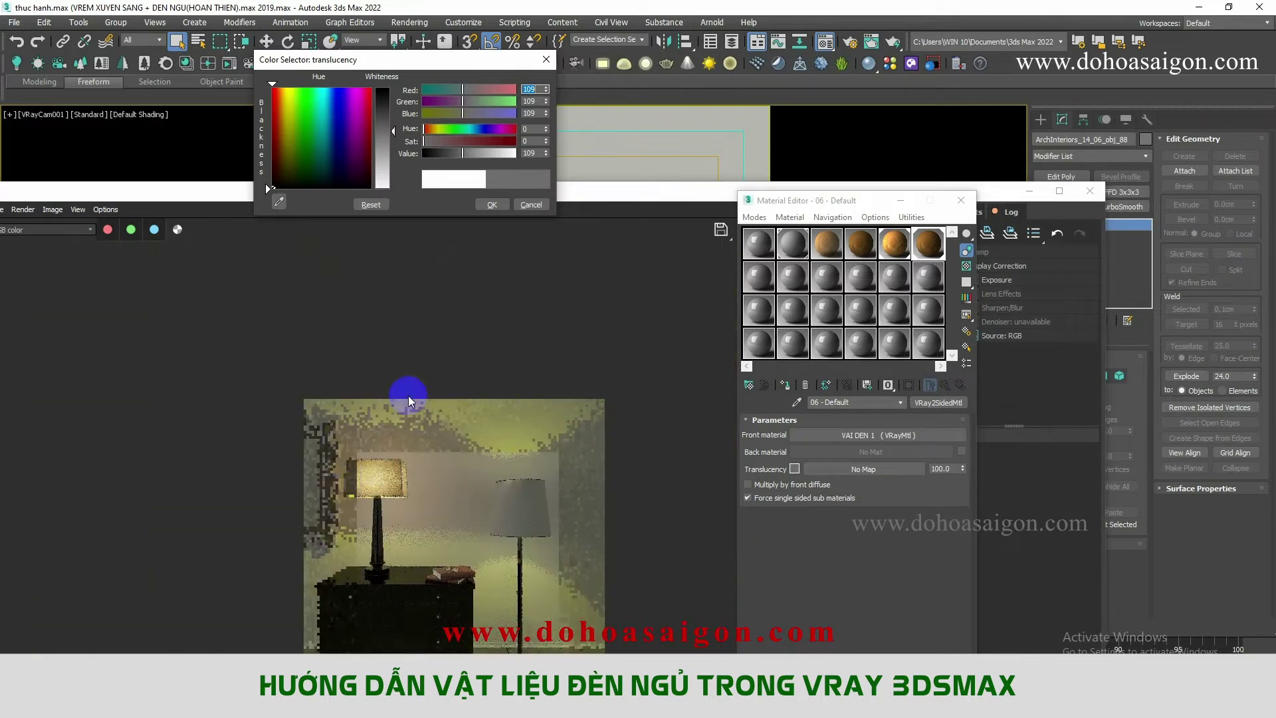
pyautogui.scroll(2, 365, 490)
pyautogui.moveTo(364, 490); pyautogui.dragTo(267, 426)
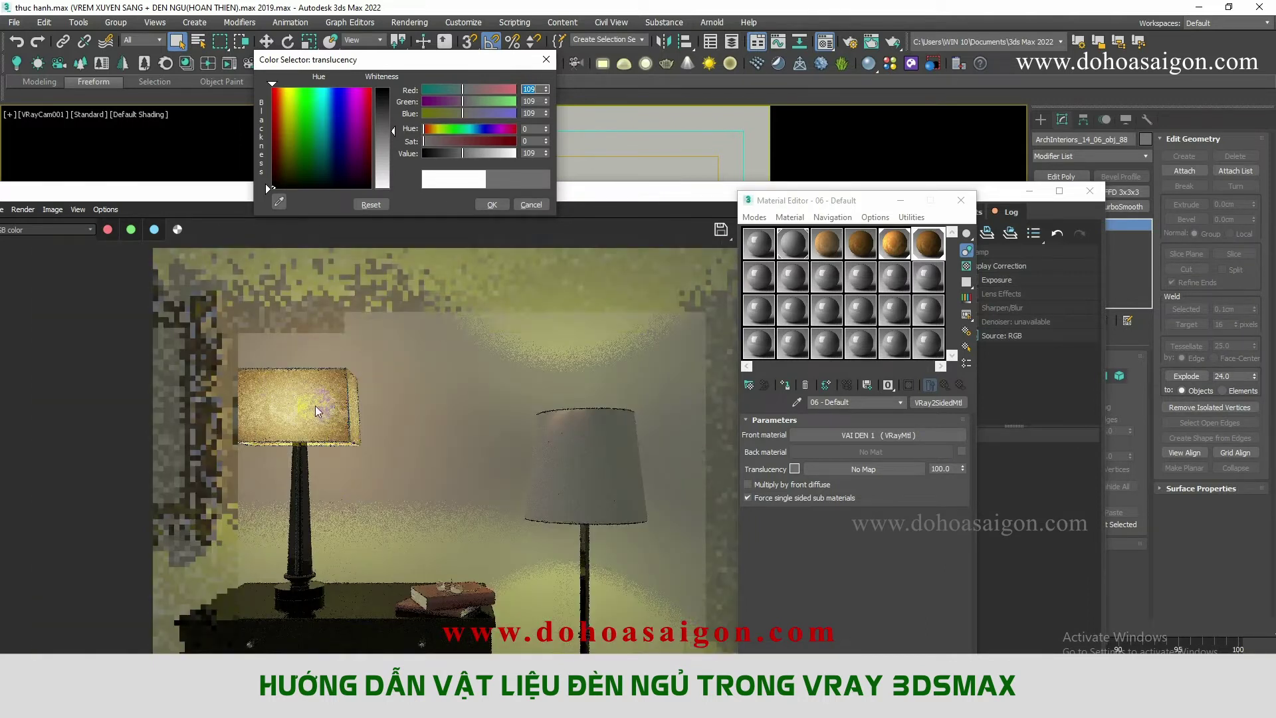
pyautogui.click(404, 143)
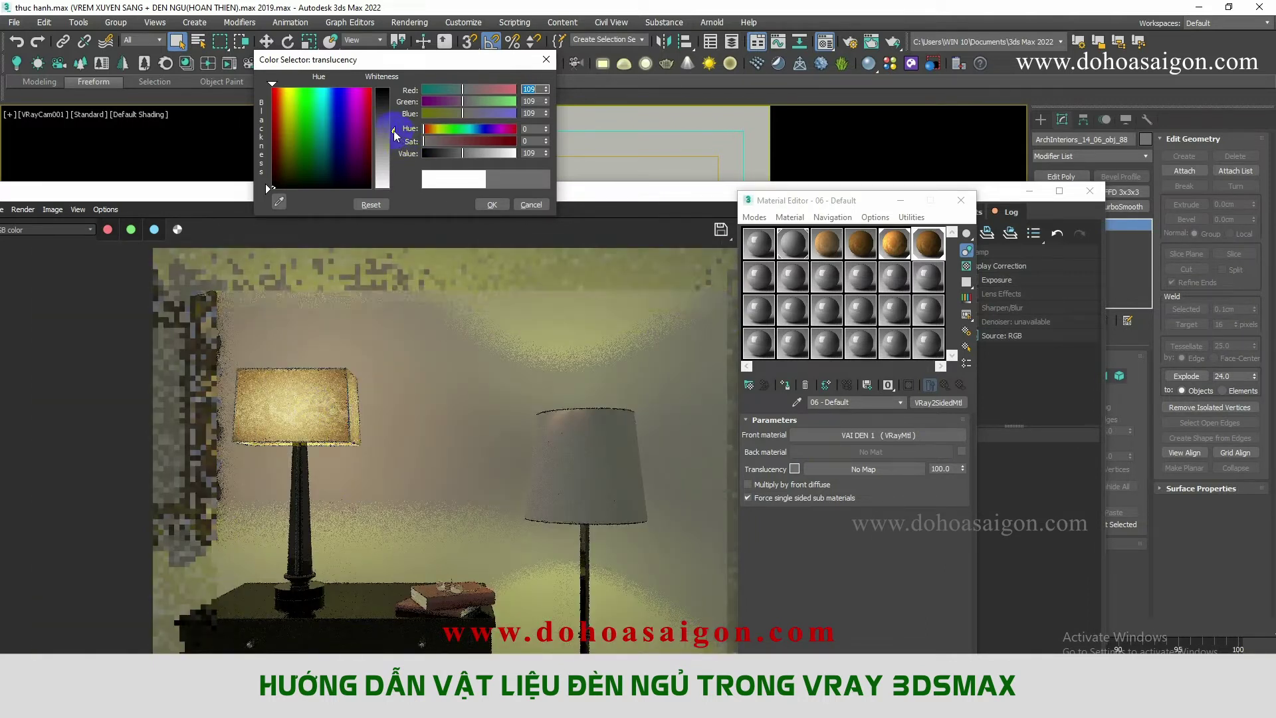
pyautogui.moveTo(393, 130); pyautogui.dragTo(397, 171)
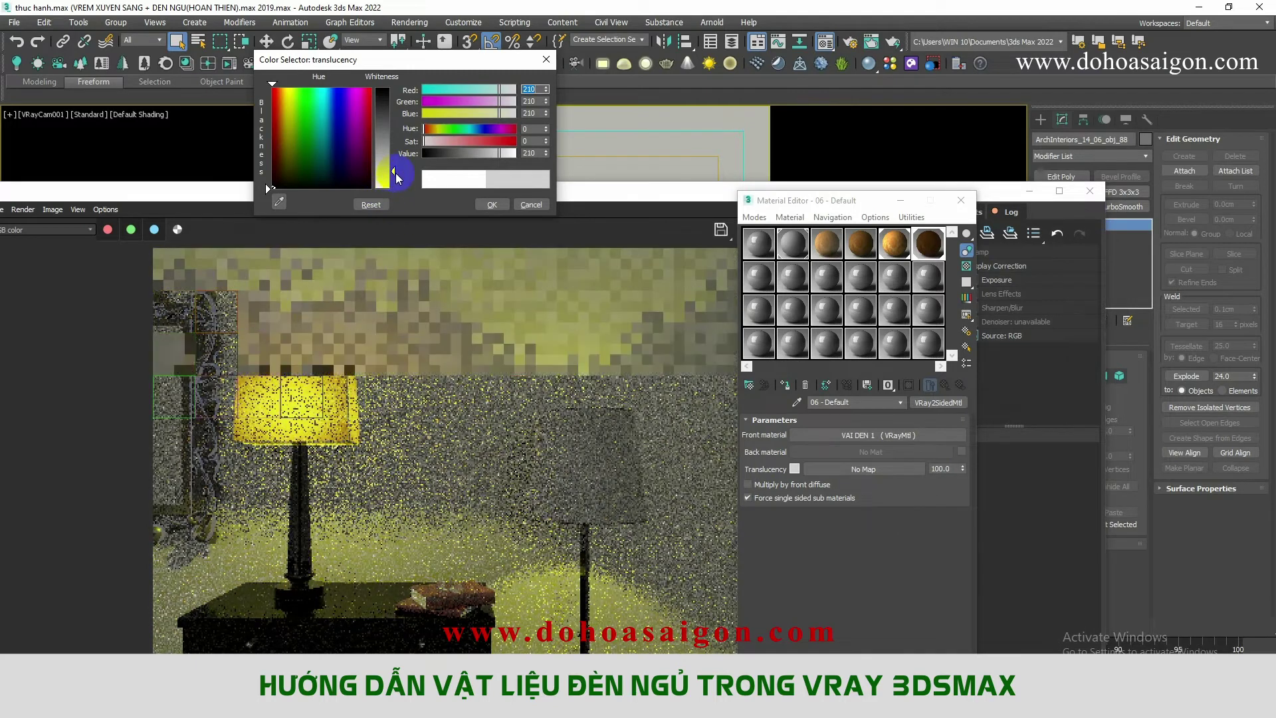
# Step: Adjust the translucency grey to 79, then 146, comparing against the reference lamp photos
pyautogui.moveTo(397, 176); pyautogui.dragTo(394, 145)
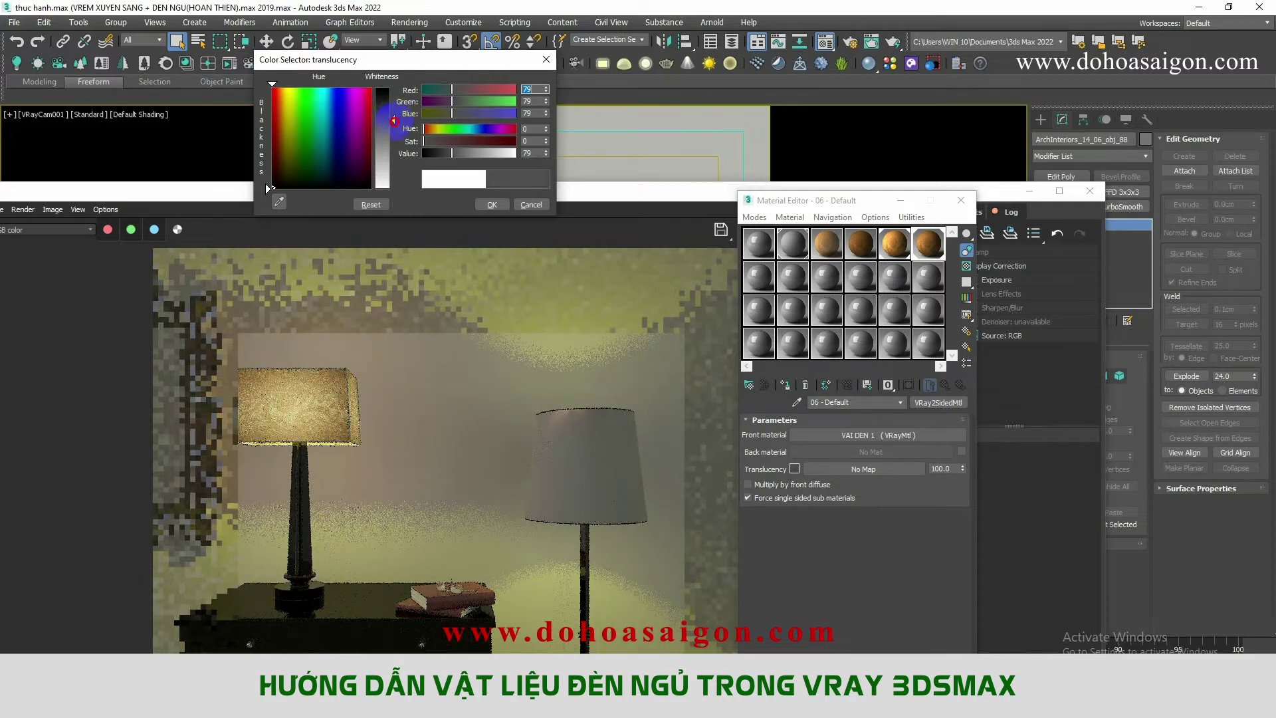
pyautogui.moveTo(395, 121); pyautogui.dragTo(397, 146)
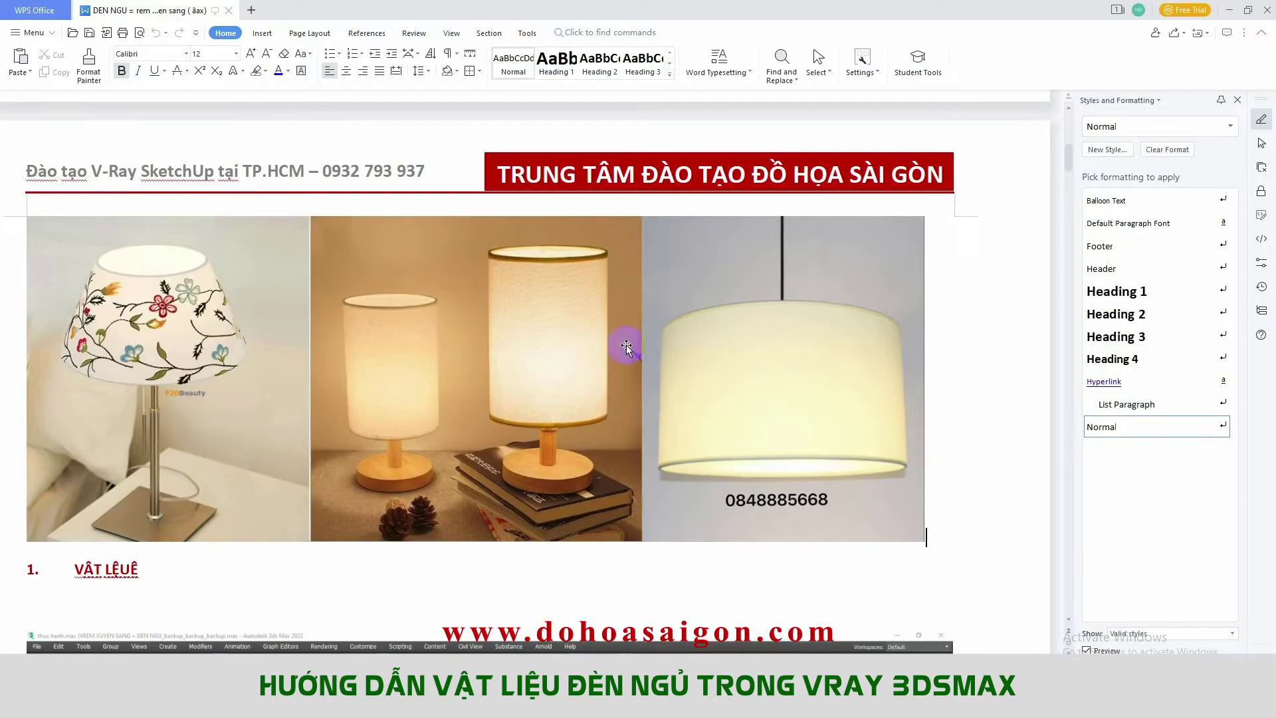
pyautogui.scroll(-3, 632, 349)
pyautogui.scroll(3, 632, 352)
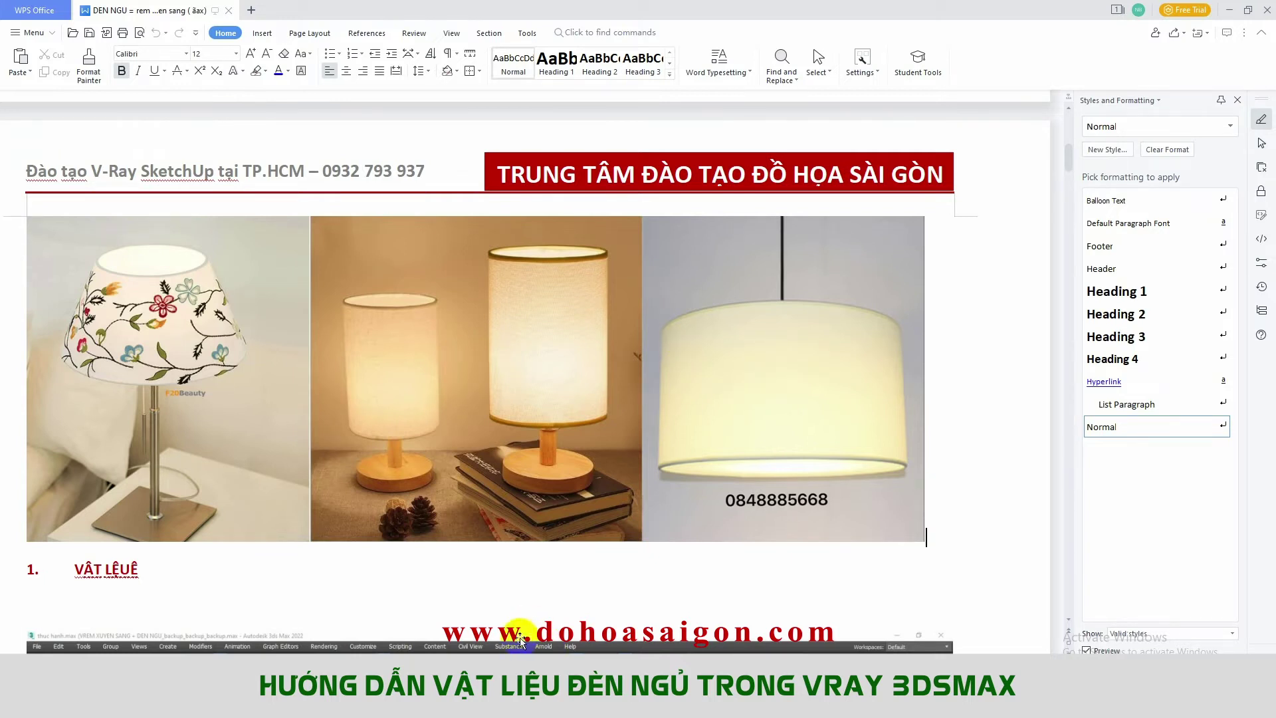
pyautogui.hotkey('alt', 'Tab')
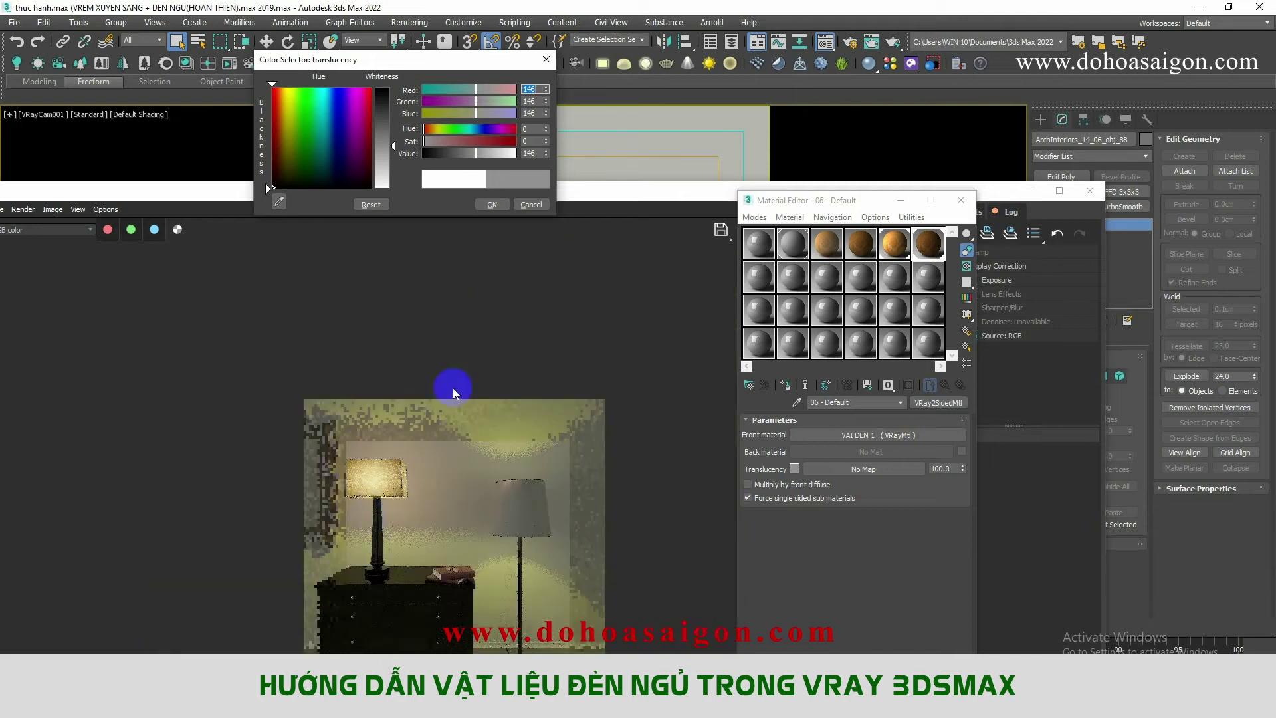
pyautogui.scroll(3, 370, 518)
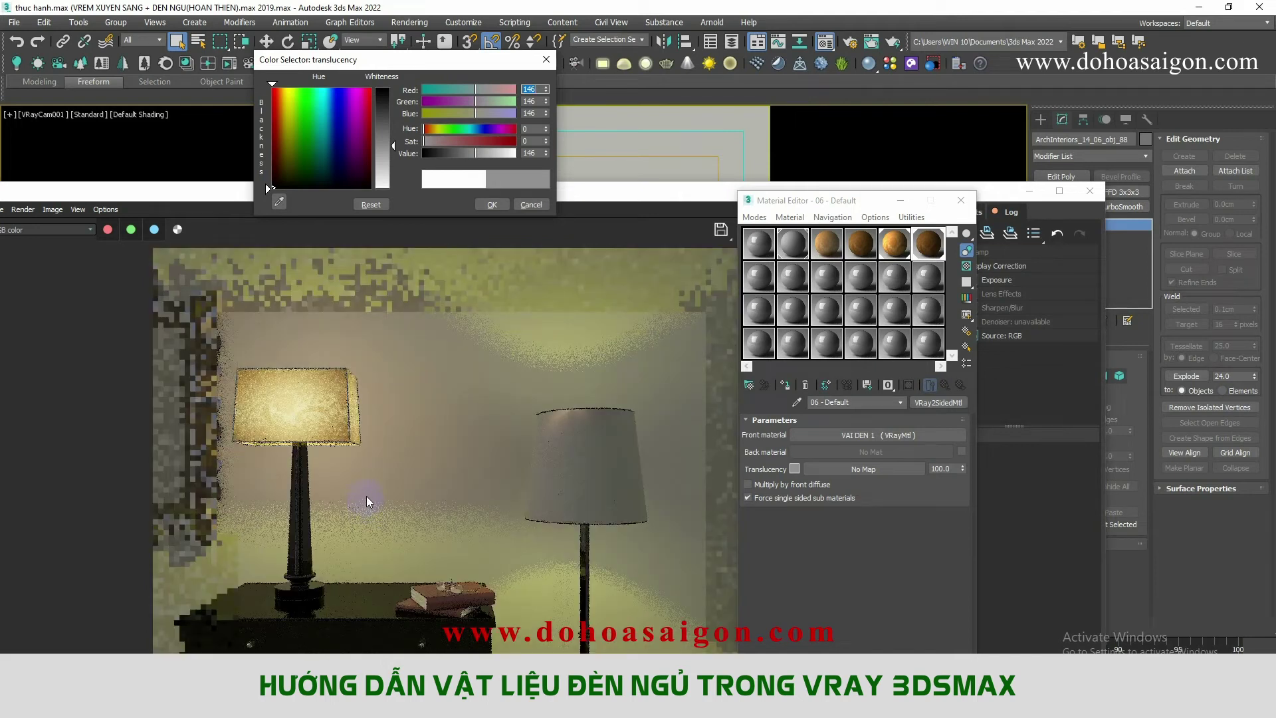
pyautogui.scroll(-3, 433, 399)
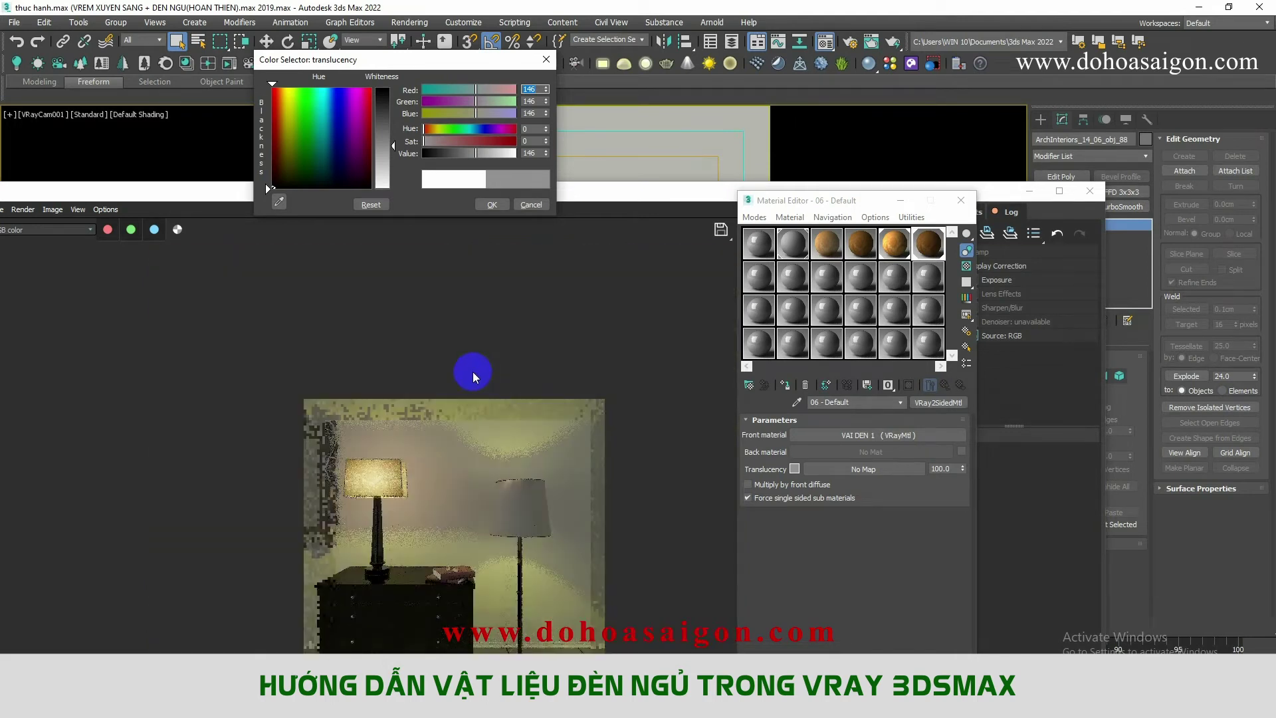
pyautogui.scroll(3, 459, 532)
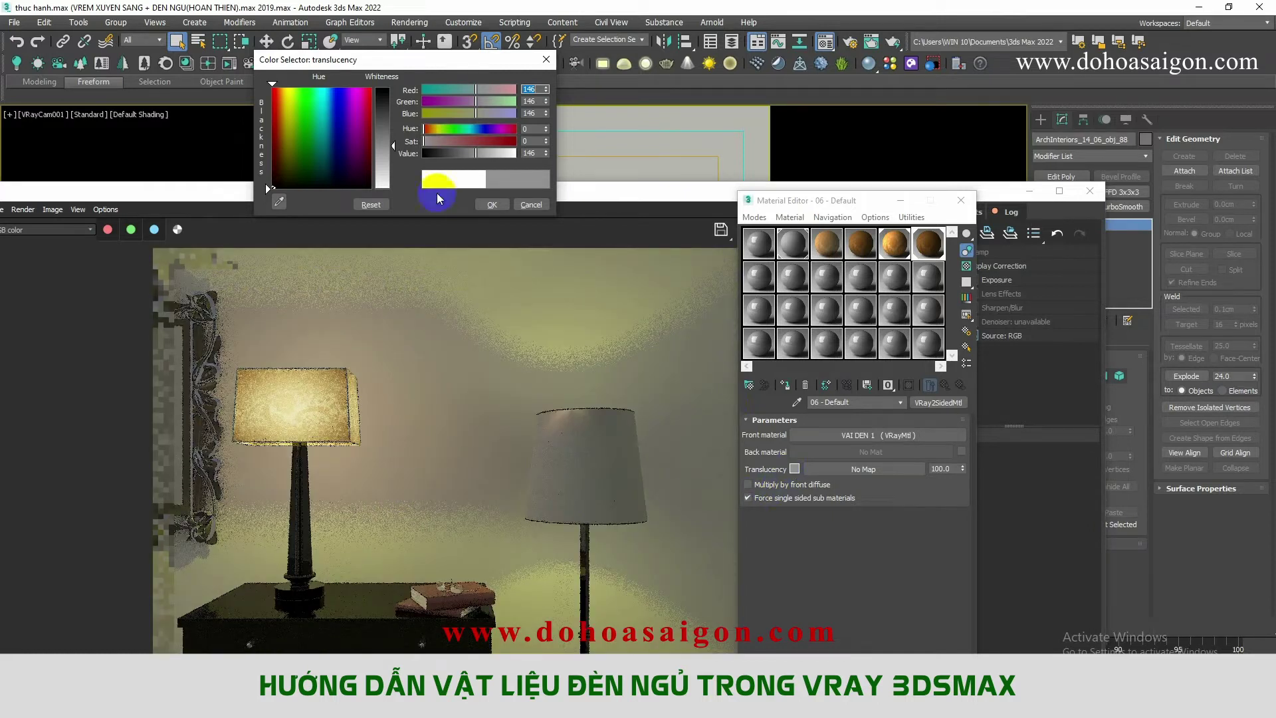
# Step: Sweep the translucency through black, white, 210 and 148, ending at grey 101
pyautogui.moveTo(393, 145); pyautogui.dragTo(392, 91)
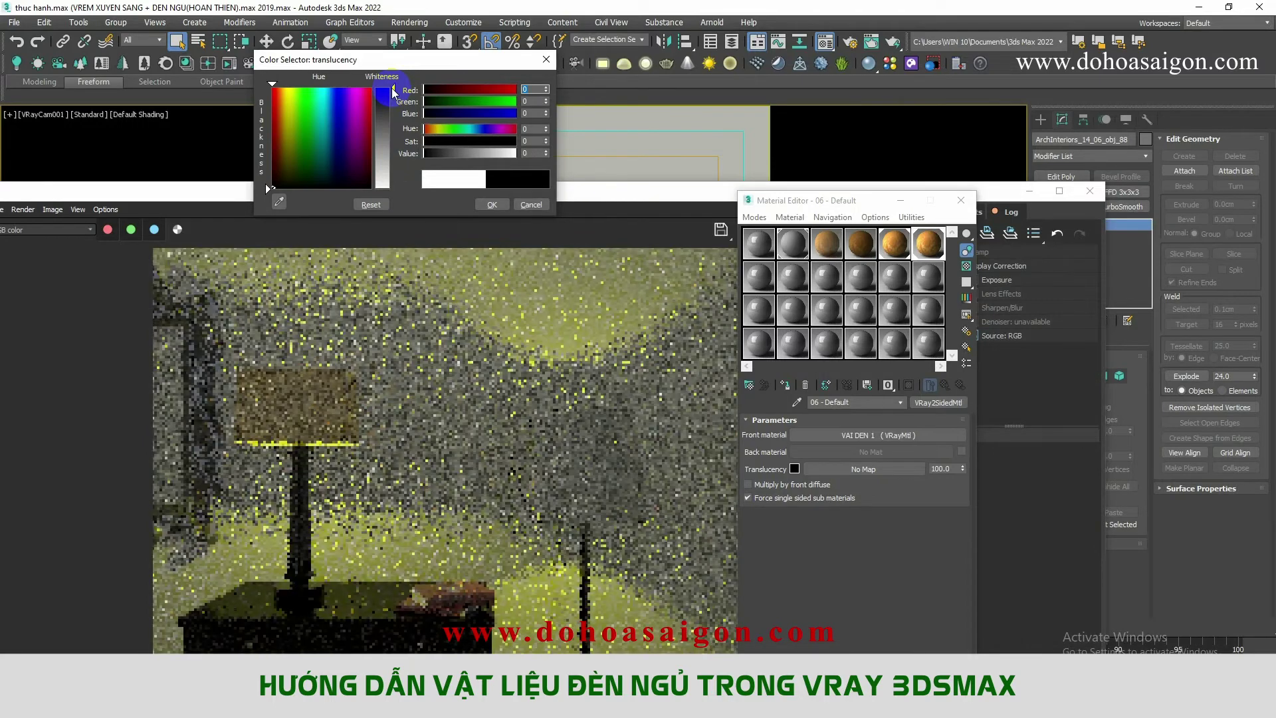
pyautogui.moveTo(393, 91); pyautogui.dragTo(394, 188)
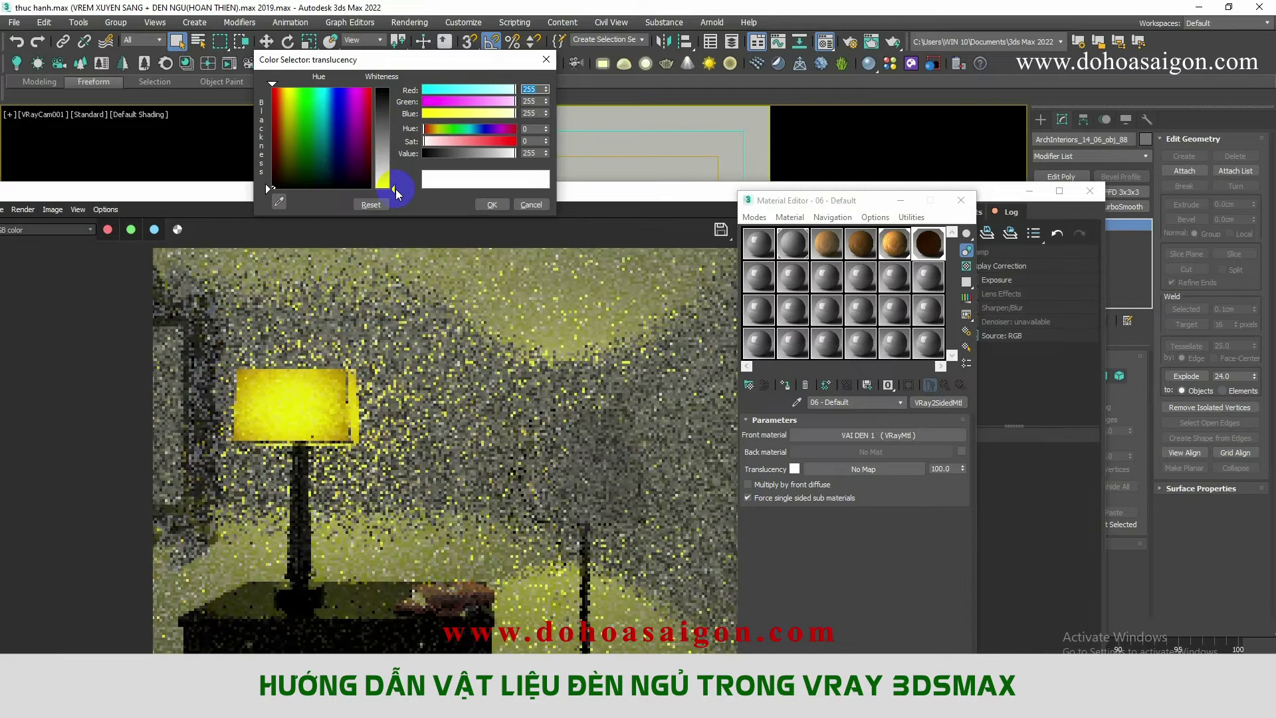
pyautogui.moveTo(397, 189); pyautogui.dragTo(395, 147)
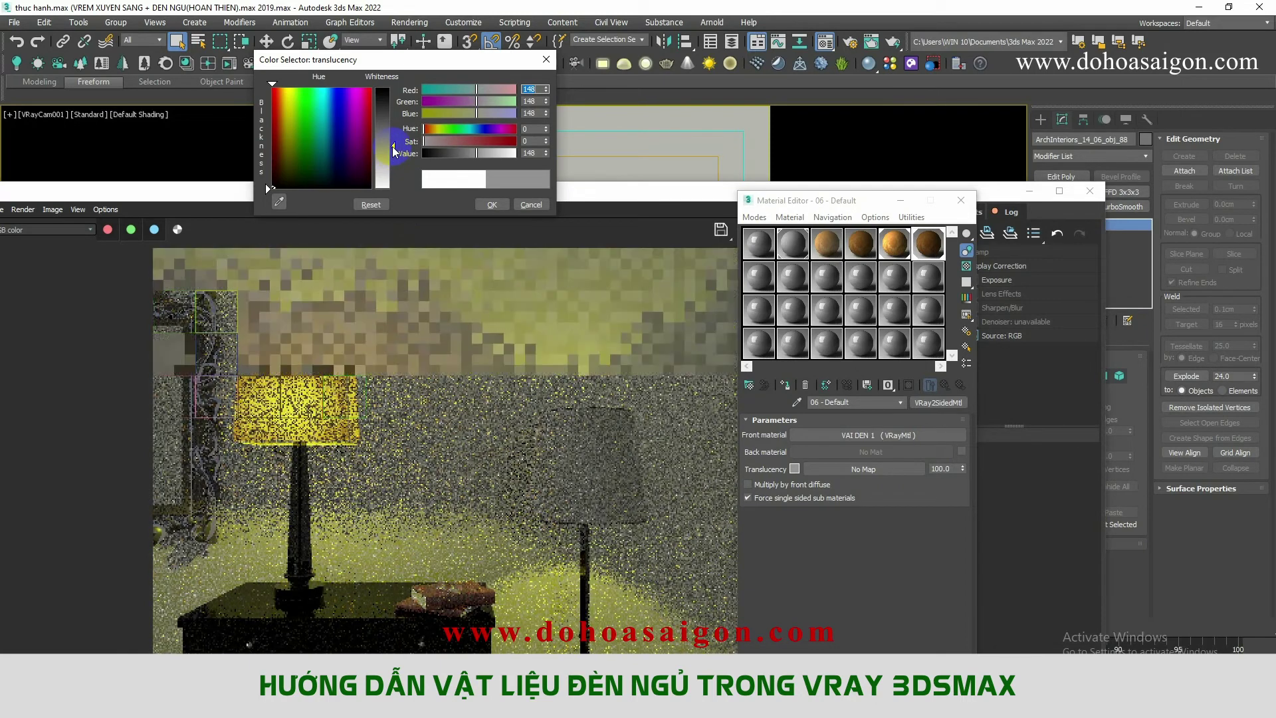
pyautogui.moveTo(394, 149); pyautogui.dragTo(393, 133)
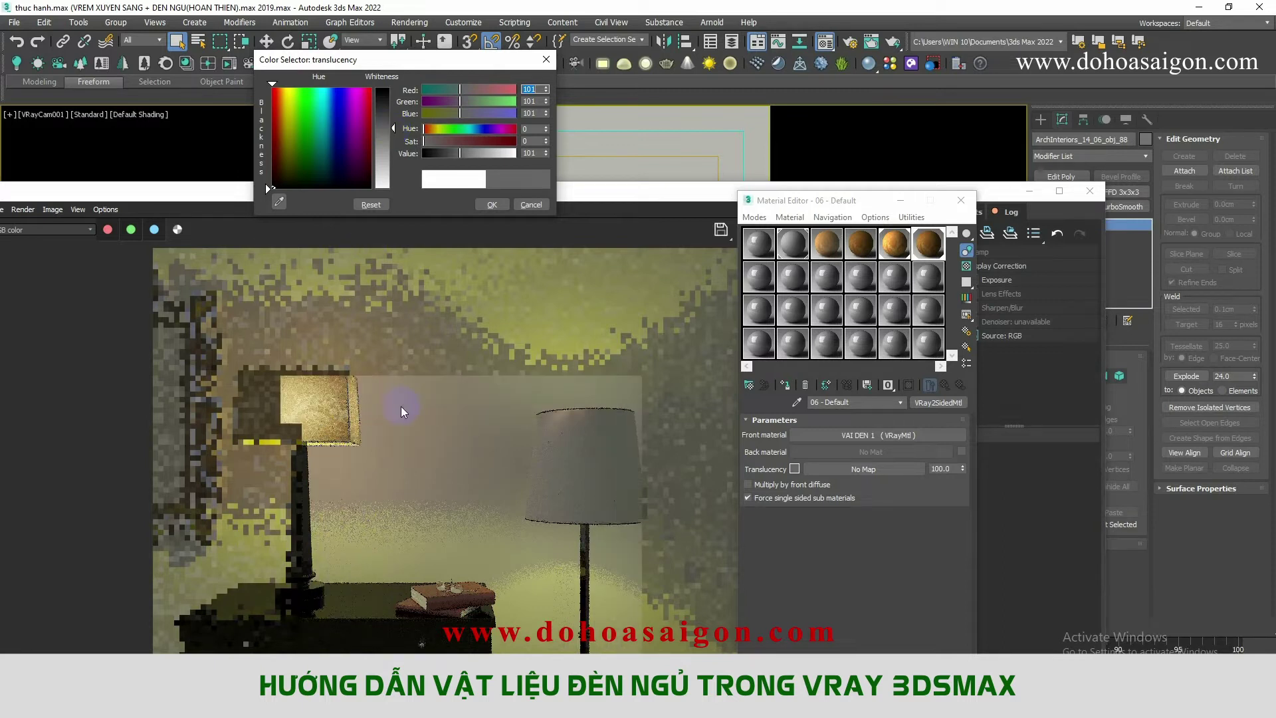
pyautogui.scroll(3, 319, 402)
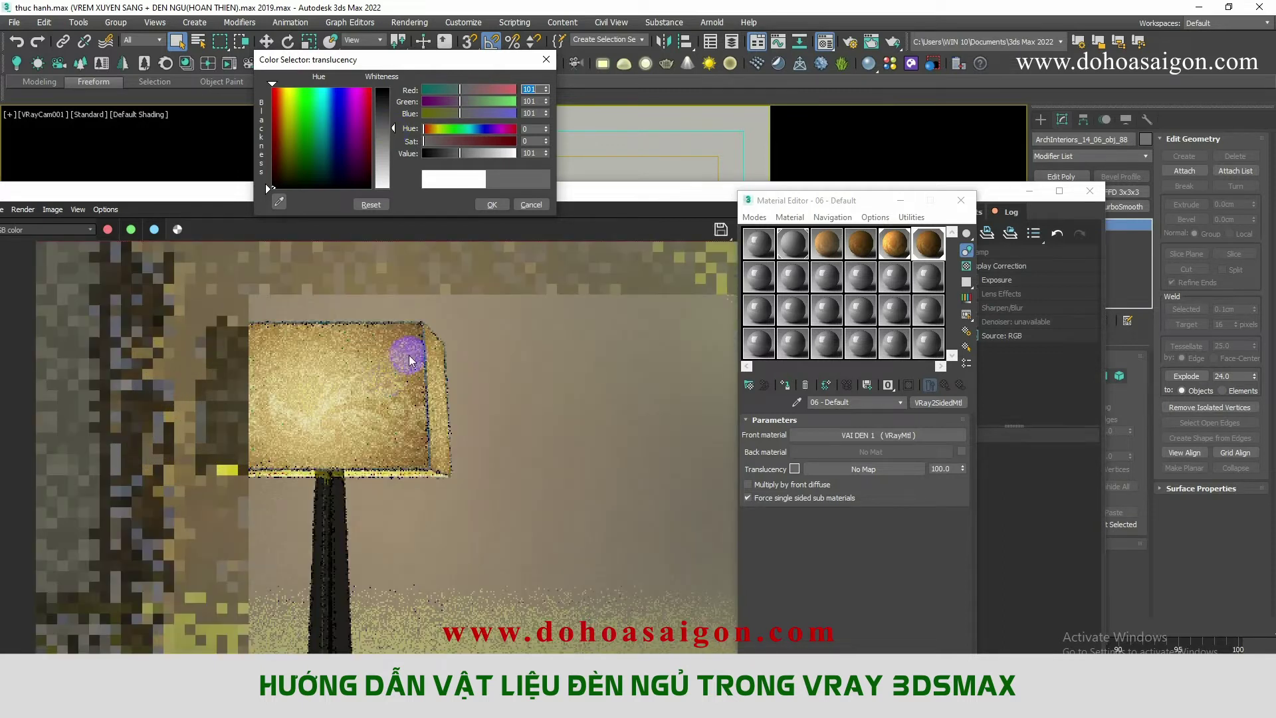
pyautogui.scroll(-3, 410, 361)
pyautogui.click(493, 206)
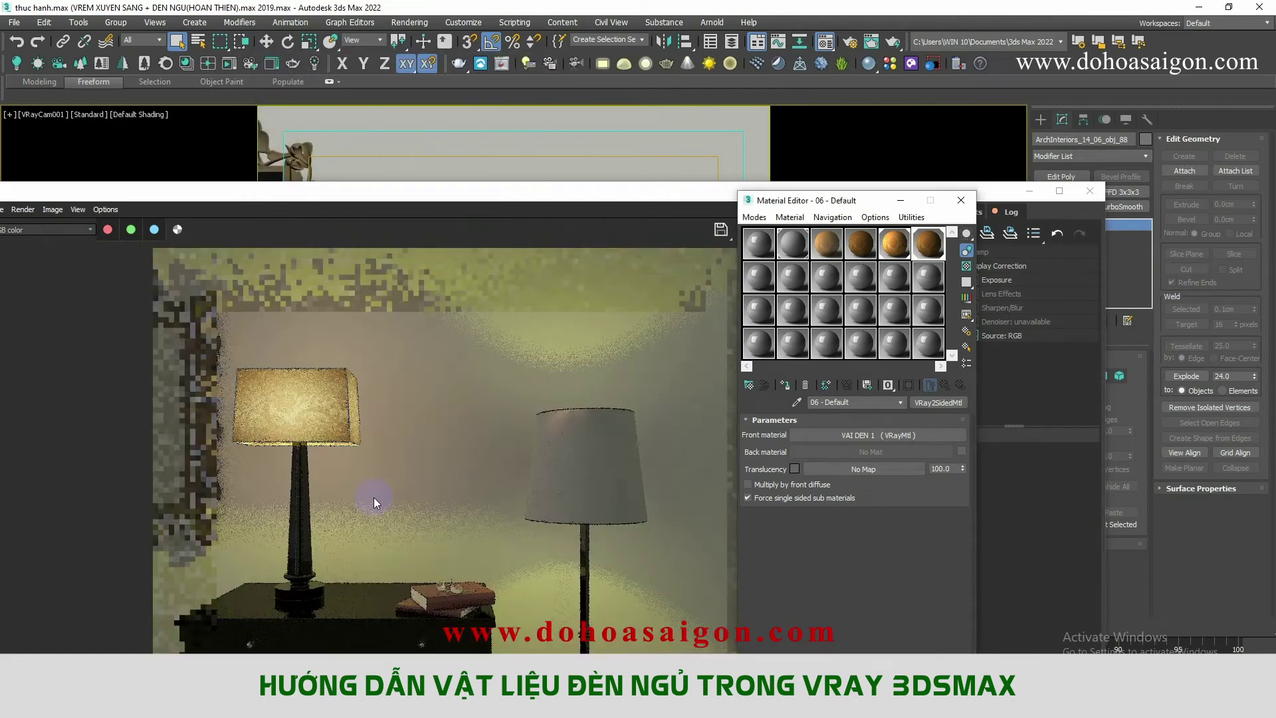
pyautogui.scroll(-2, 428, 460)
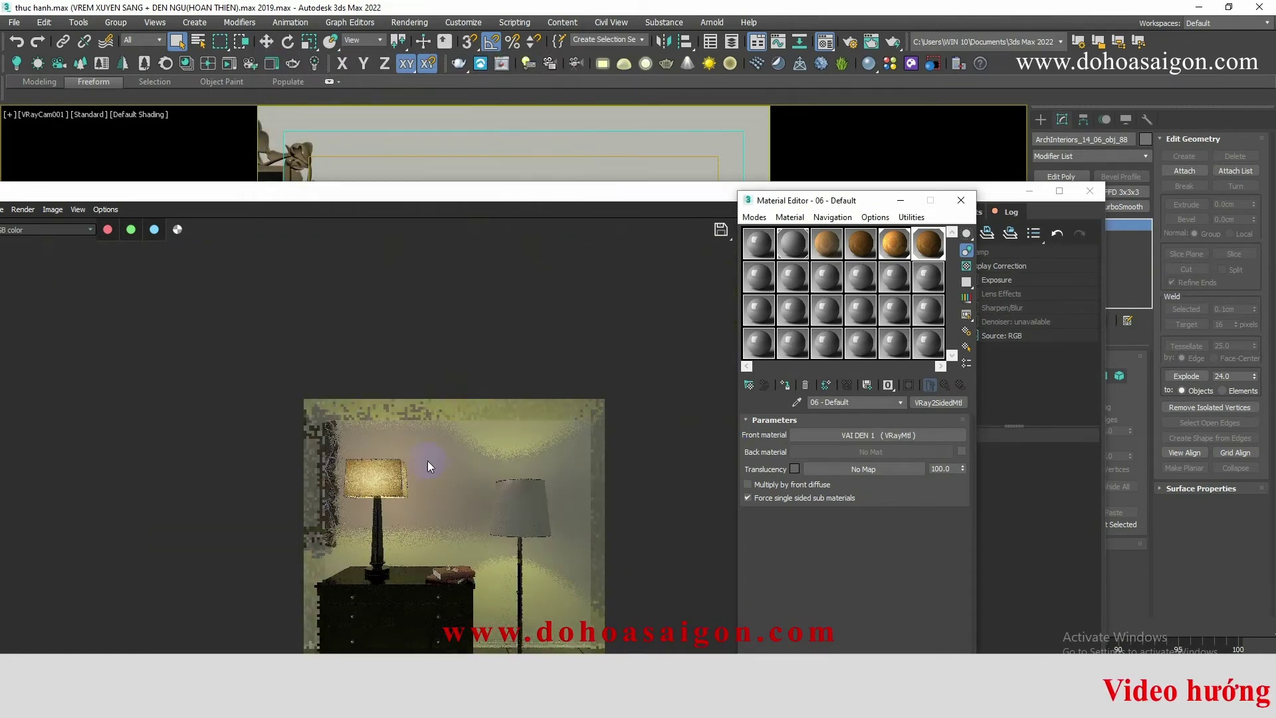
pyautogui.scroll(2, 428, 461)
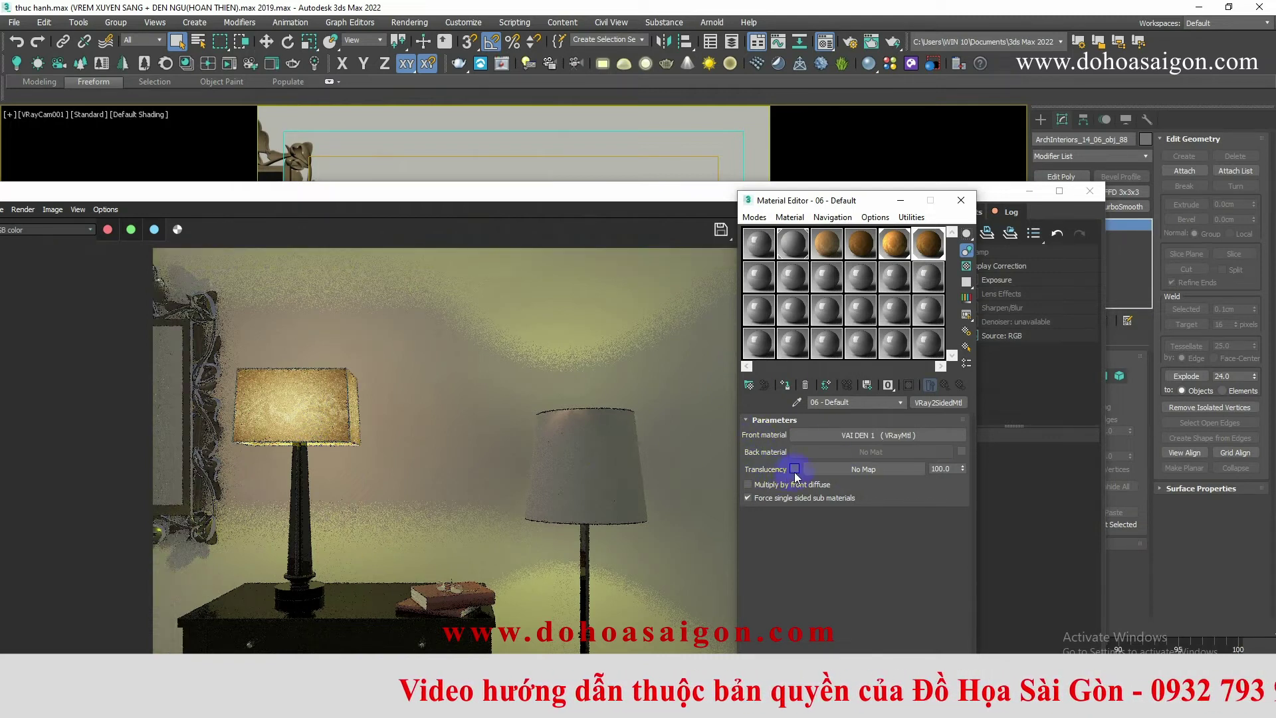
pyautogui.scroll(-1, 426, 499)
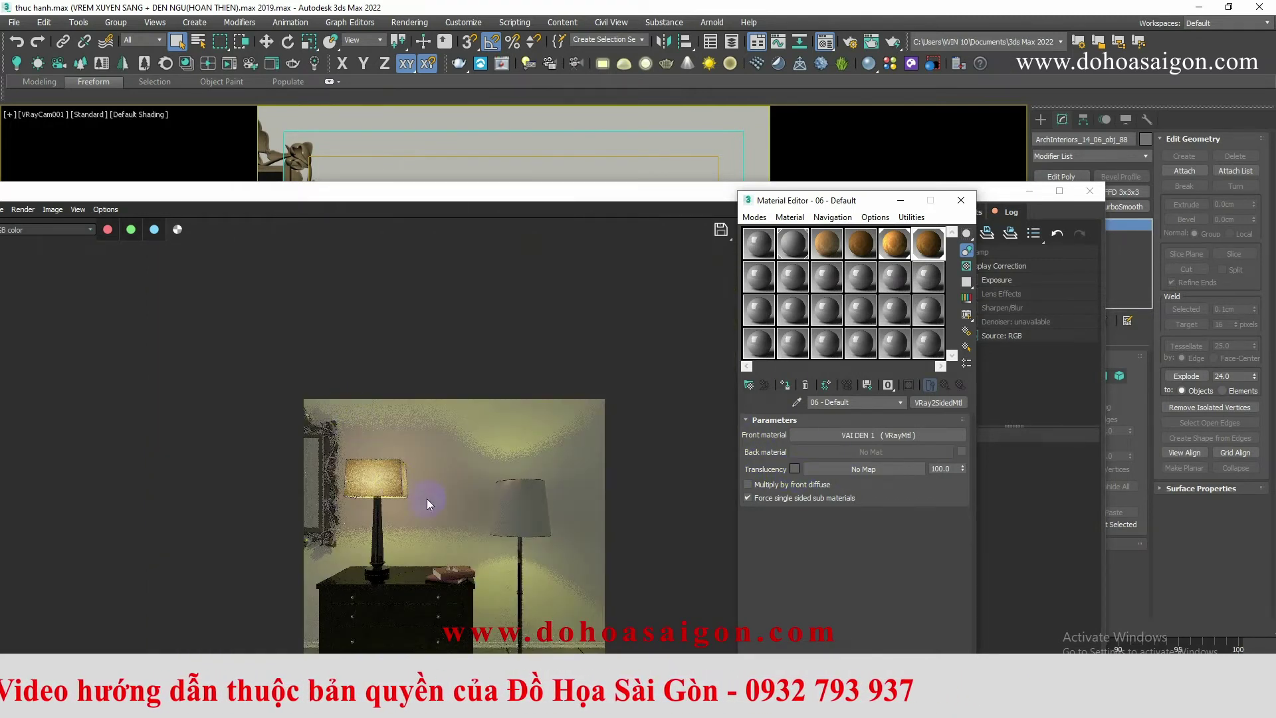
pyautogui.scroll(1, 427, 499)
pyautogui.moveTo(538, 193); pyautogui.dragTo(570, 128)
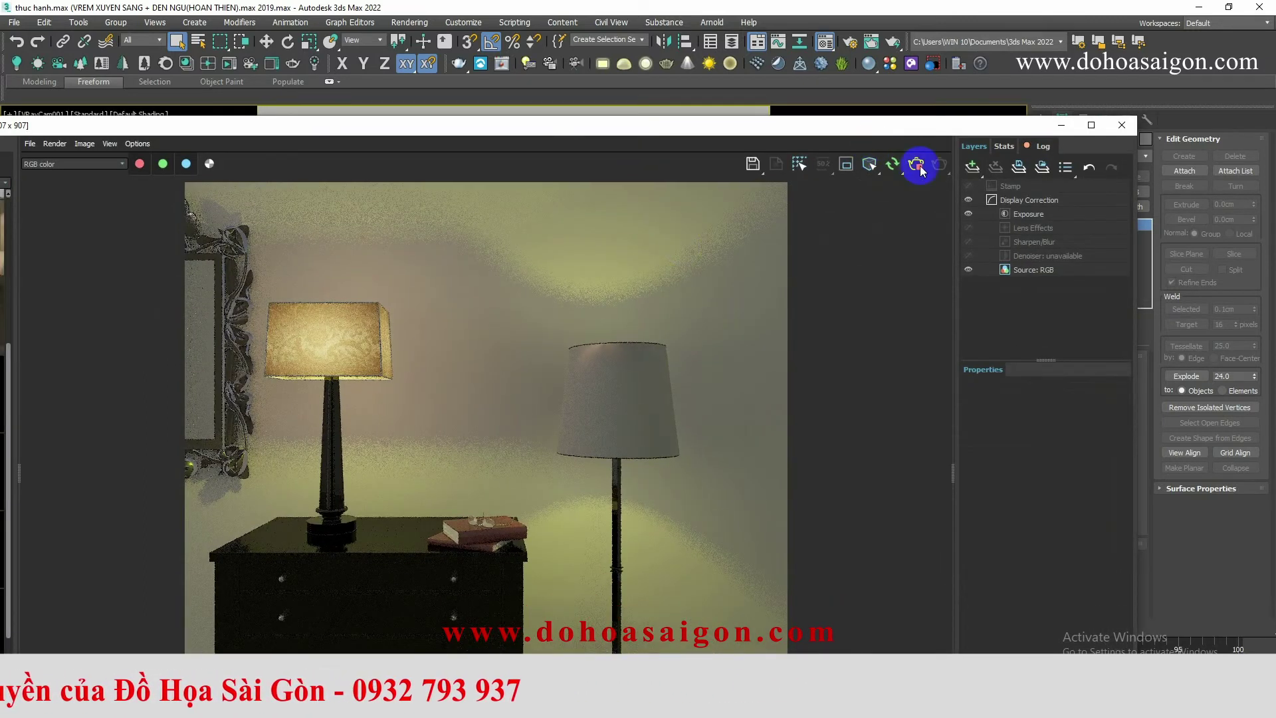
pyautogui.moveTo(875, 125)
pyautogui.mouseDown()
pyautogui.moveTo(672, 175)
pyautogui.moveTo(675, 157)
pyautogui.mouseUp()
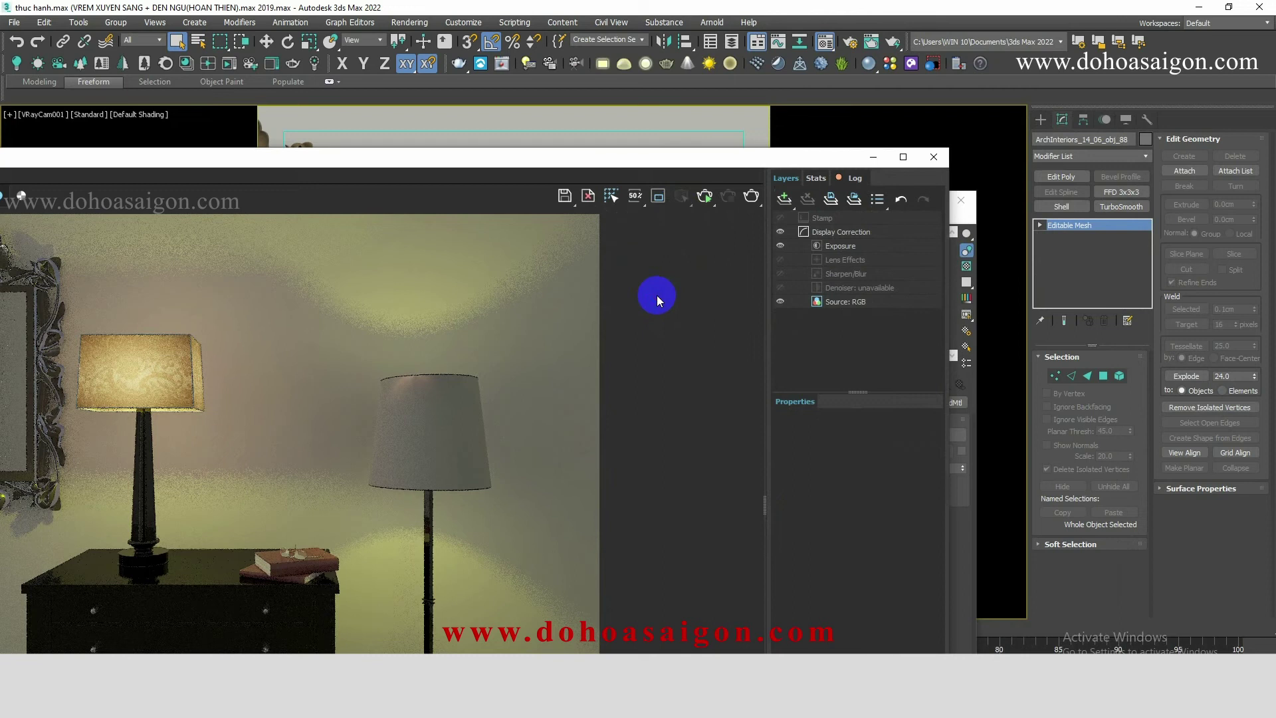
pyautogui.moveTo(883, 163); pyautogui.dragTo(802, 177)
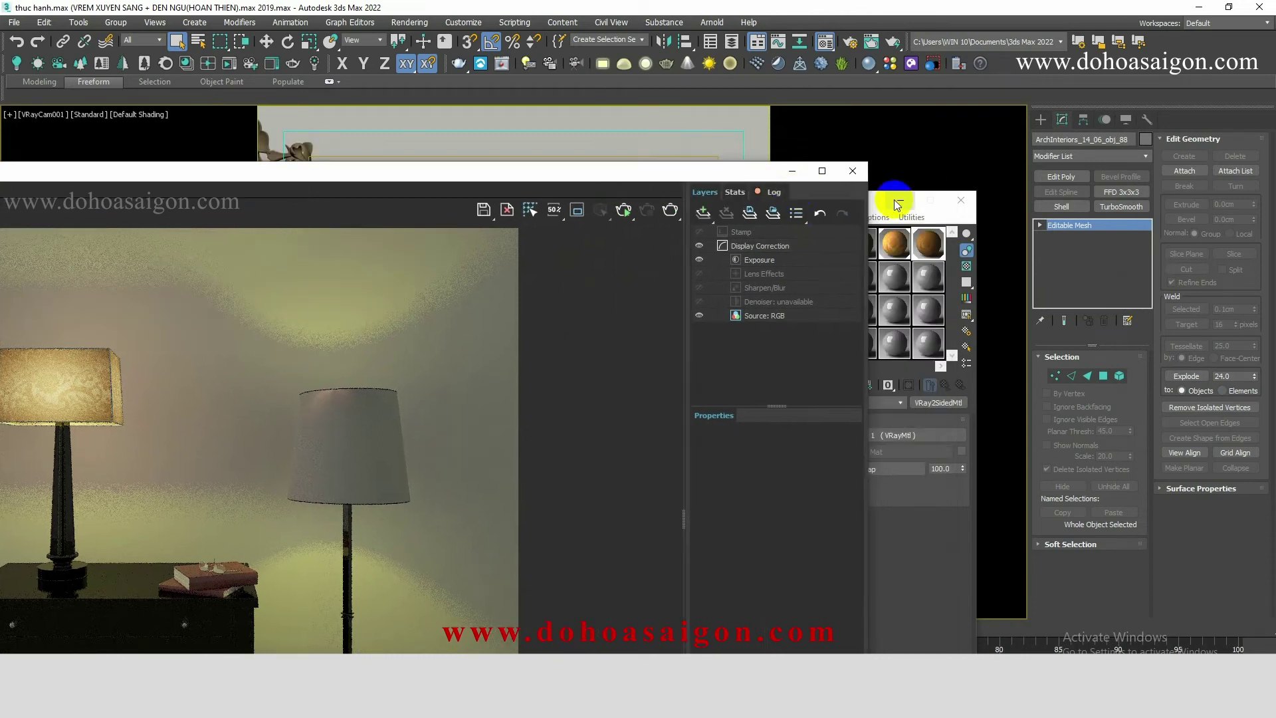
pyautogui.click(898, 201)
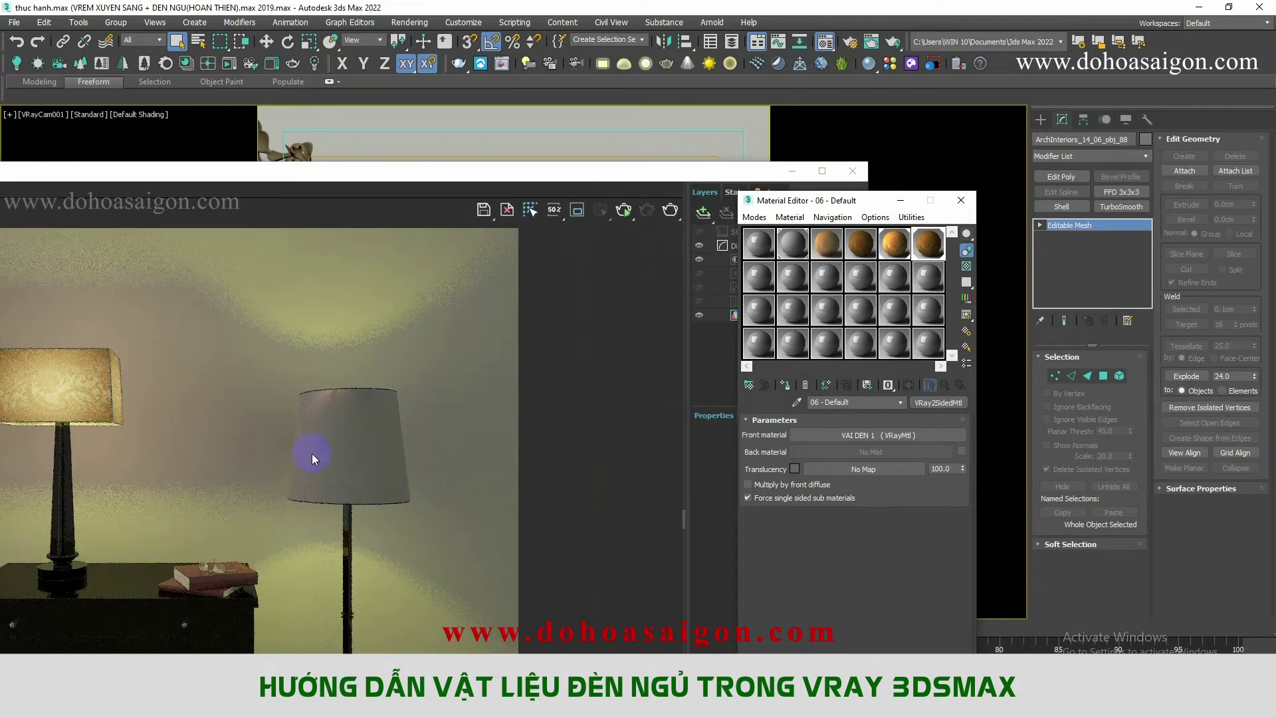
pyautogui.scroll(2, 335, 401)
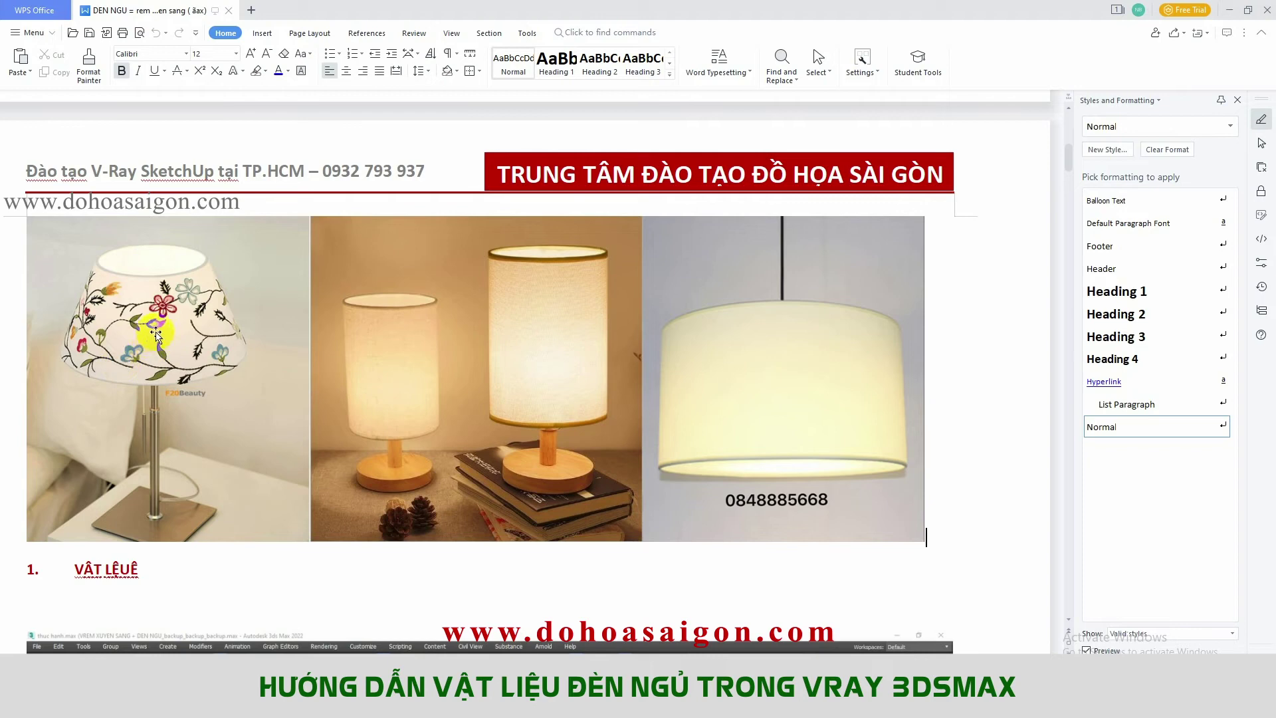
pyautogui.scroll(1, 173, 336)
pyautogui.scroll(-2, 194, 362)
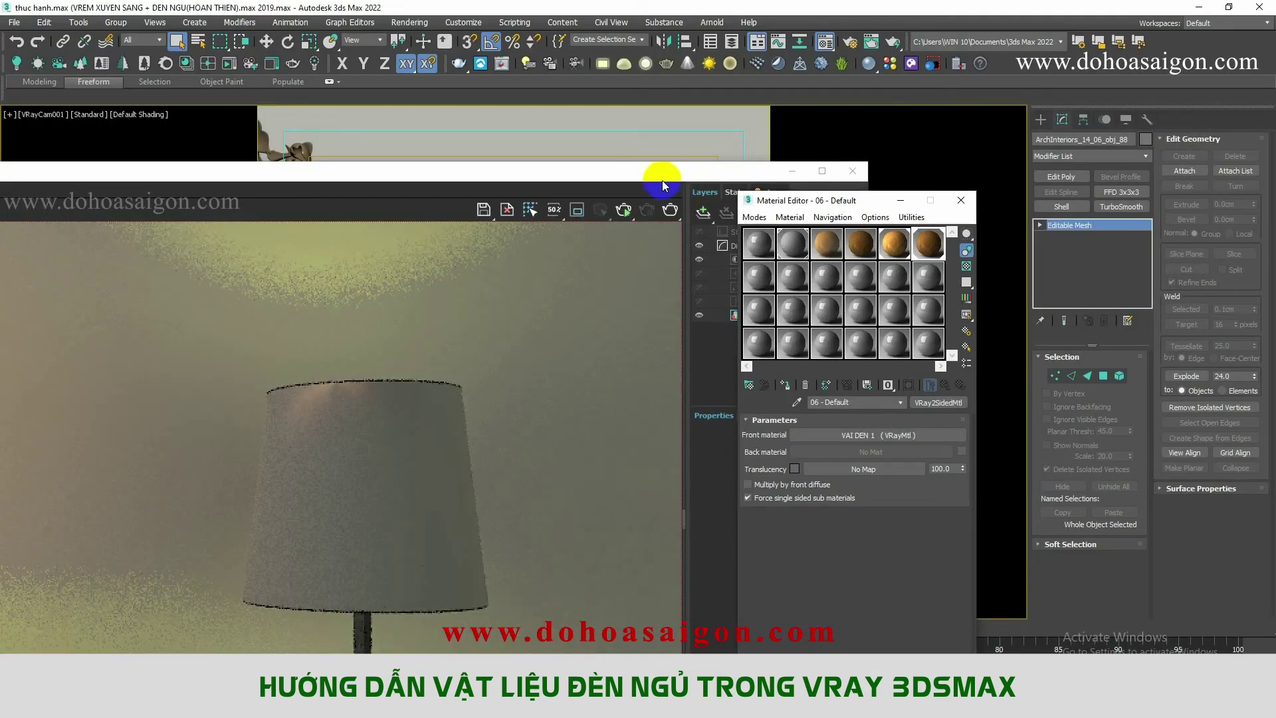
# Step: Turn unused material slot 12 into a new VRayMtl
pyautogui.moveTo(627, 179); pyautogui.dragTo(680, 101)
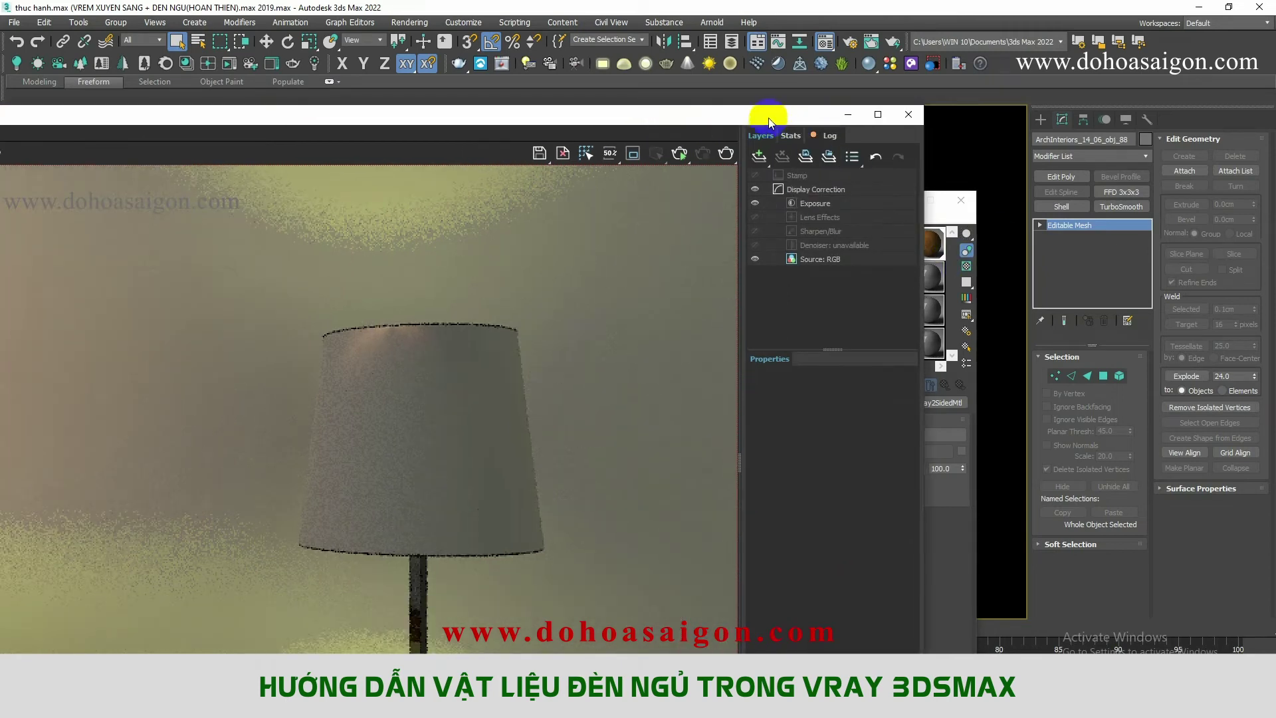
pyautogui.moveTo(767, 114); pyautogui.dragTo(666, 135)
pyautogui.click(870, 202)
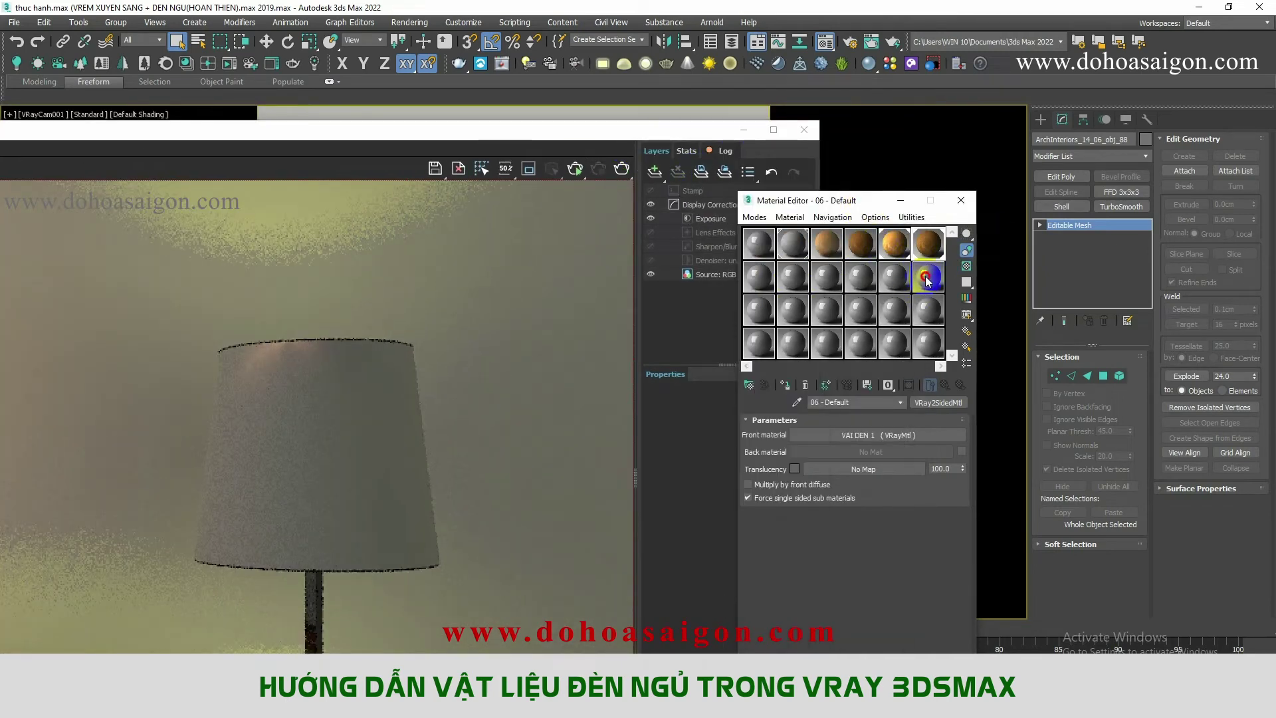
pyautogui.click(928, 281)
pyautogui.click(934, 402)
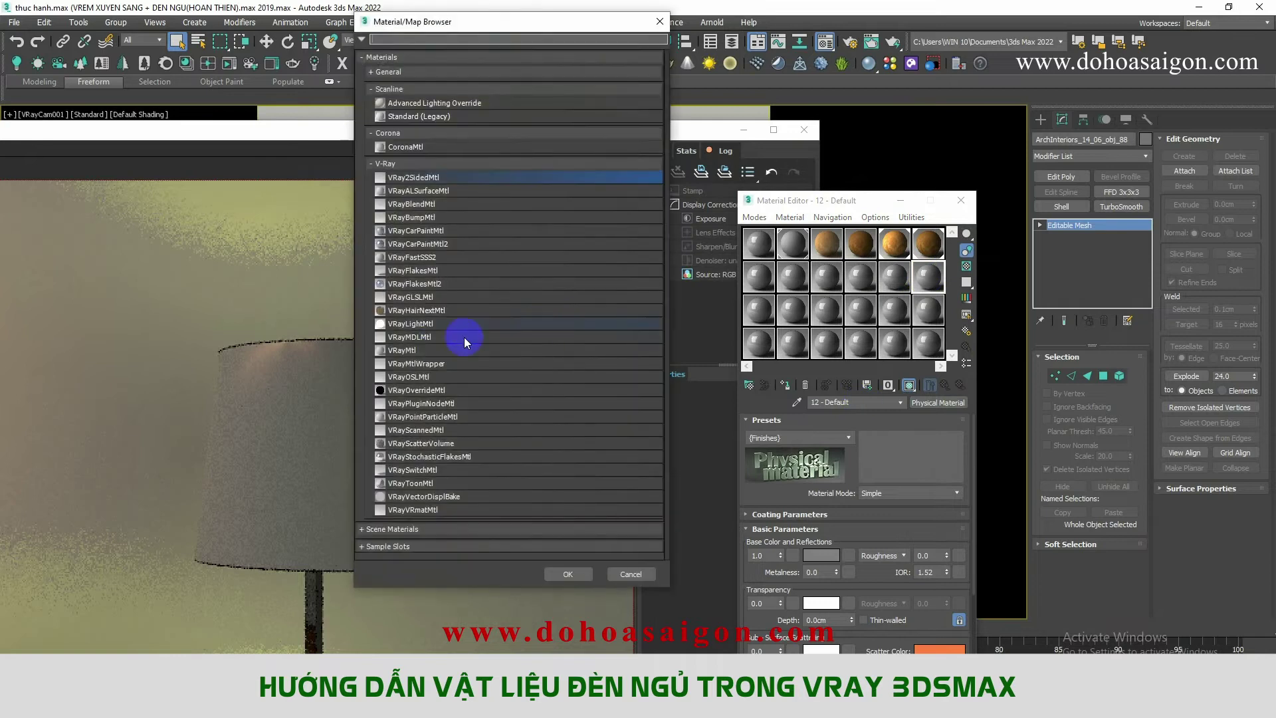
pyautogui.doubleClick(449, 353)
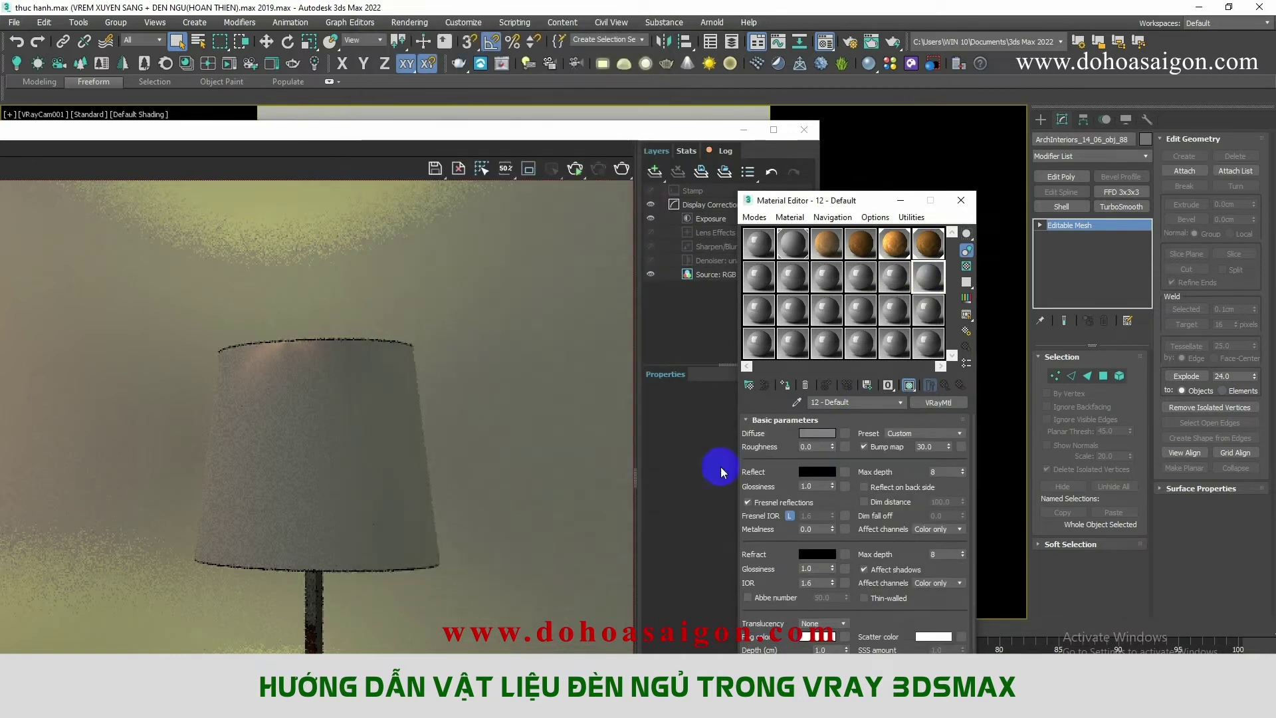
# Step: Load the beige woven fabric JPG as the VRayMtl's diffuse Bitmap and preview it
pyautogui.click(845, 433)
pyautogui.scroll(-2, 461, 436)
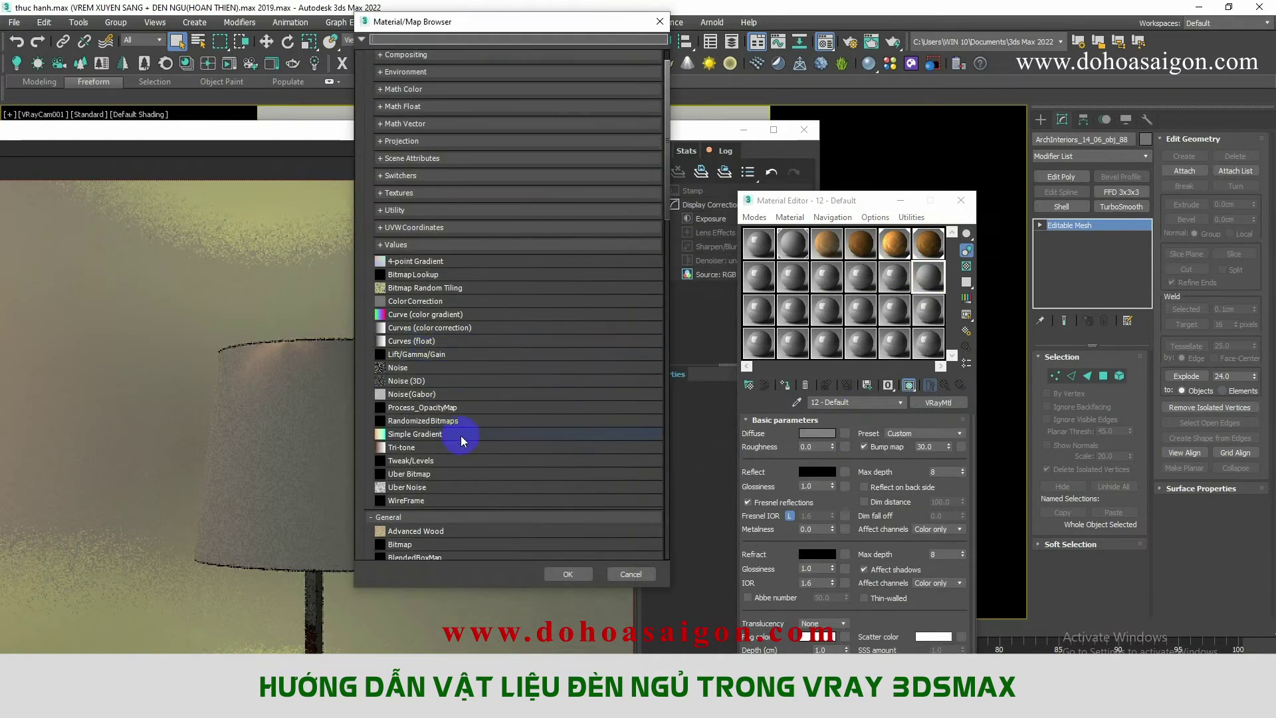
pyautogui.scroll(-3, 450, 468)
pyautogui.doubleClick(444, 497)
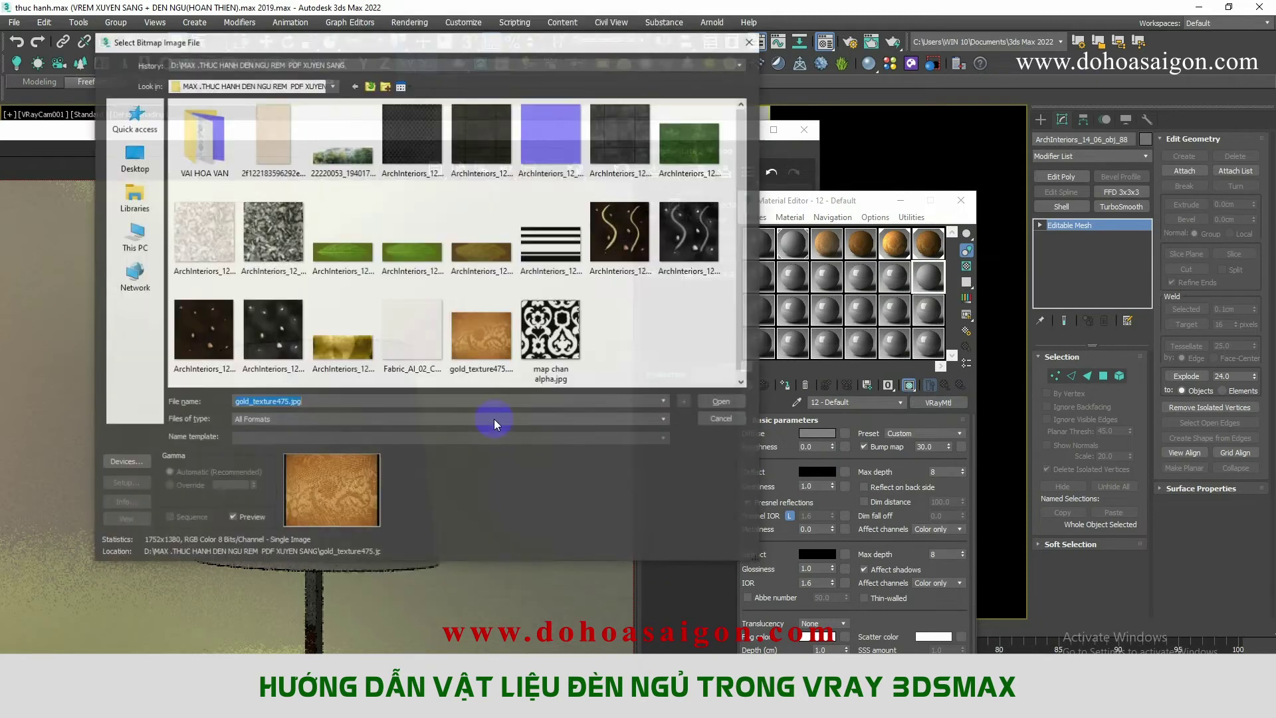
pyautogui.click(274, 143)
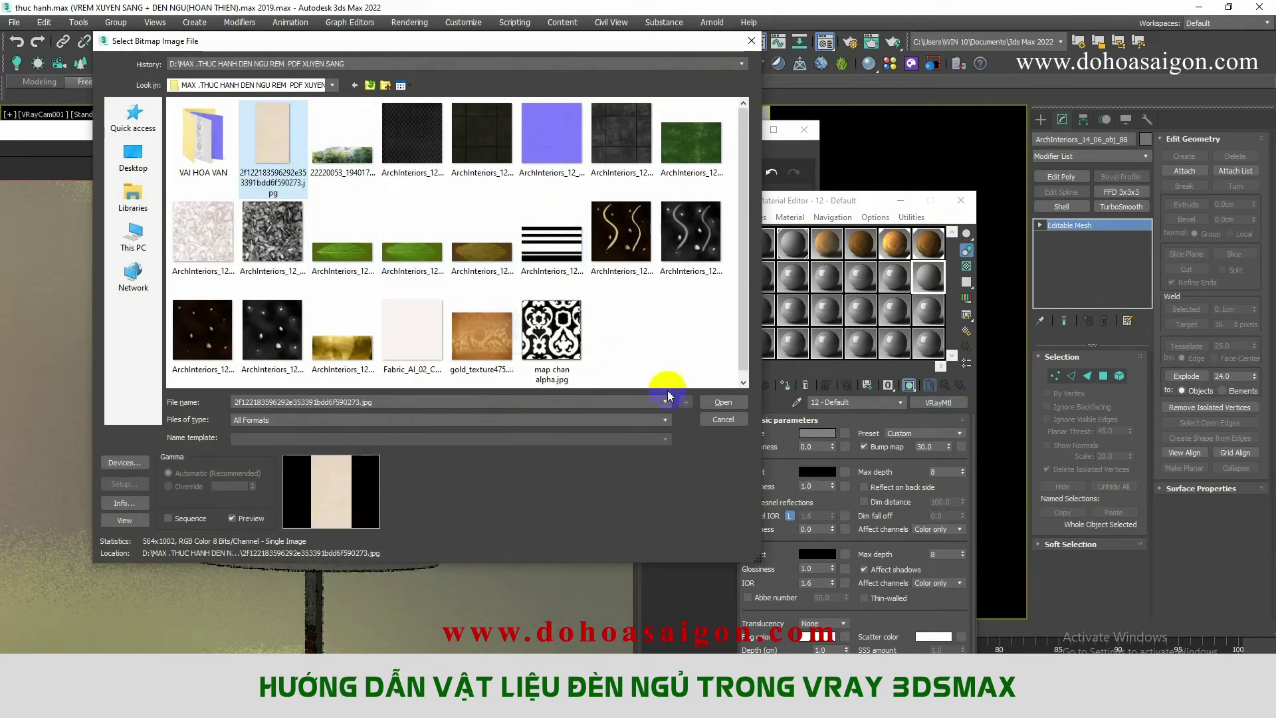
pyautogui.click(710, 400)
pyautogui.moveTo(834, 203); pyautogui.dragTo(868, 104)
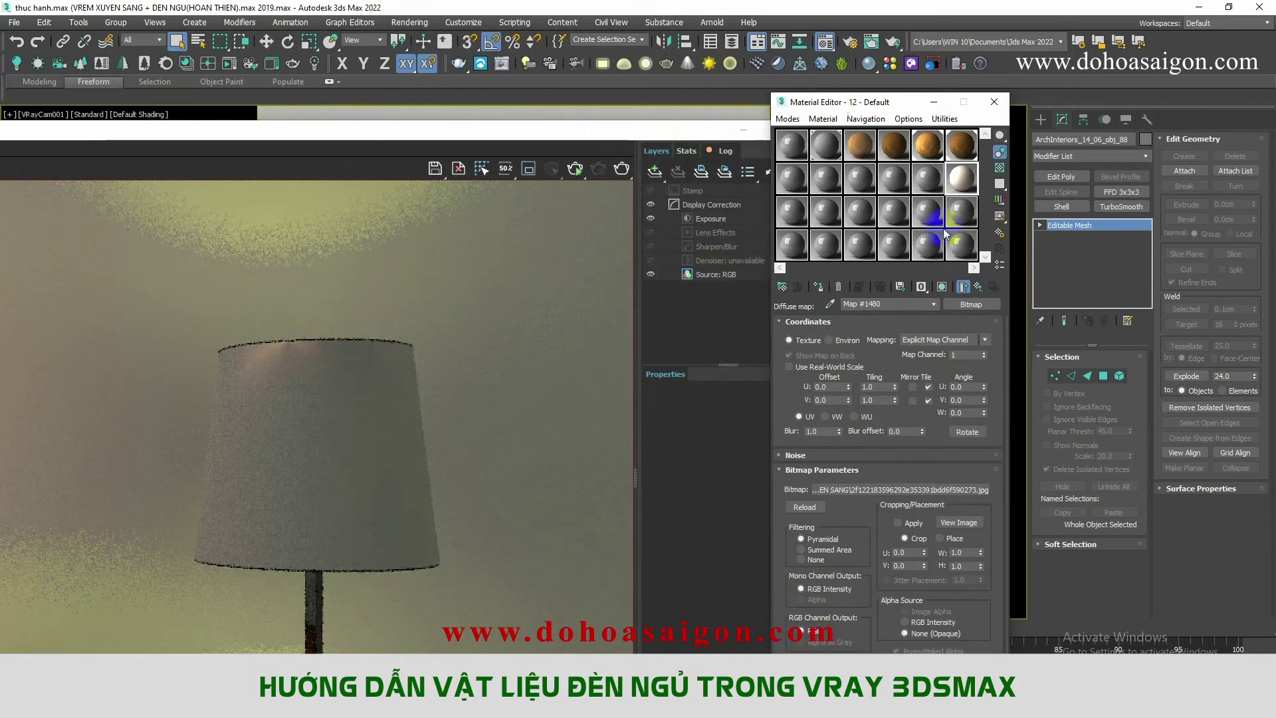
pyautogui.click(976, 526)
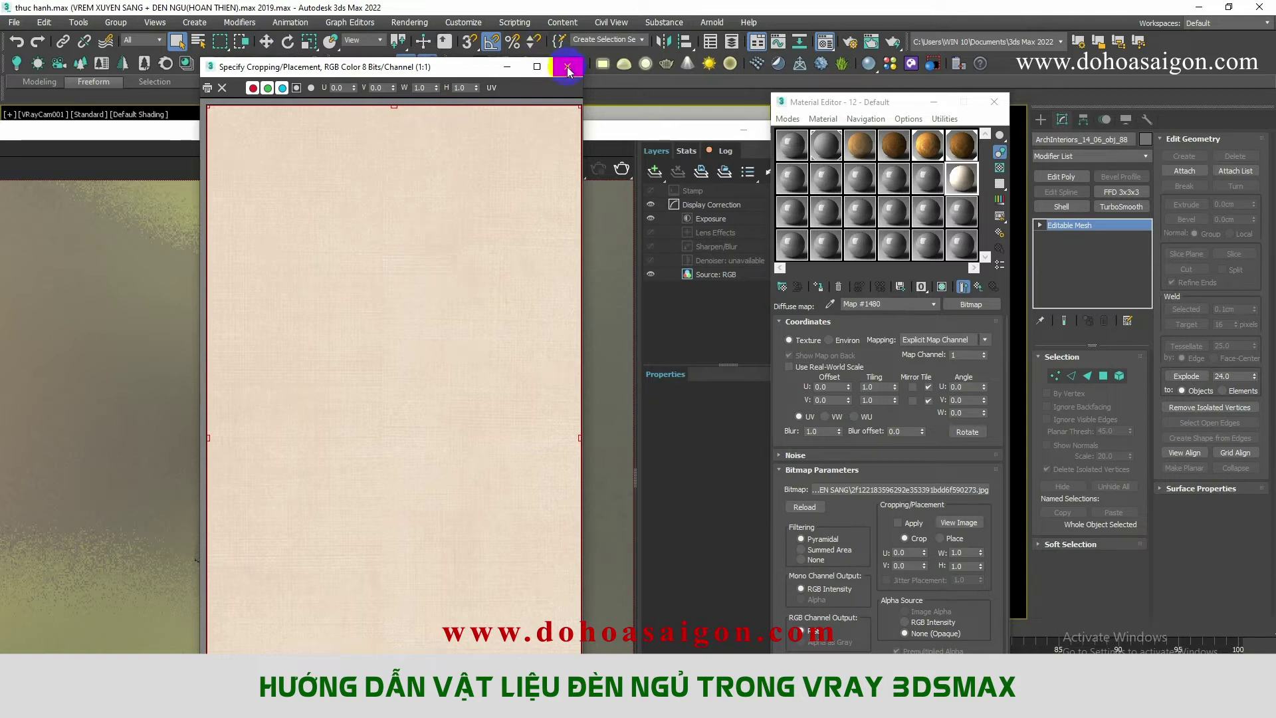
pyautogui.click(567, 67)
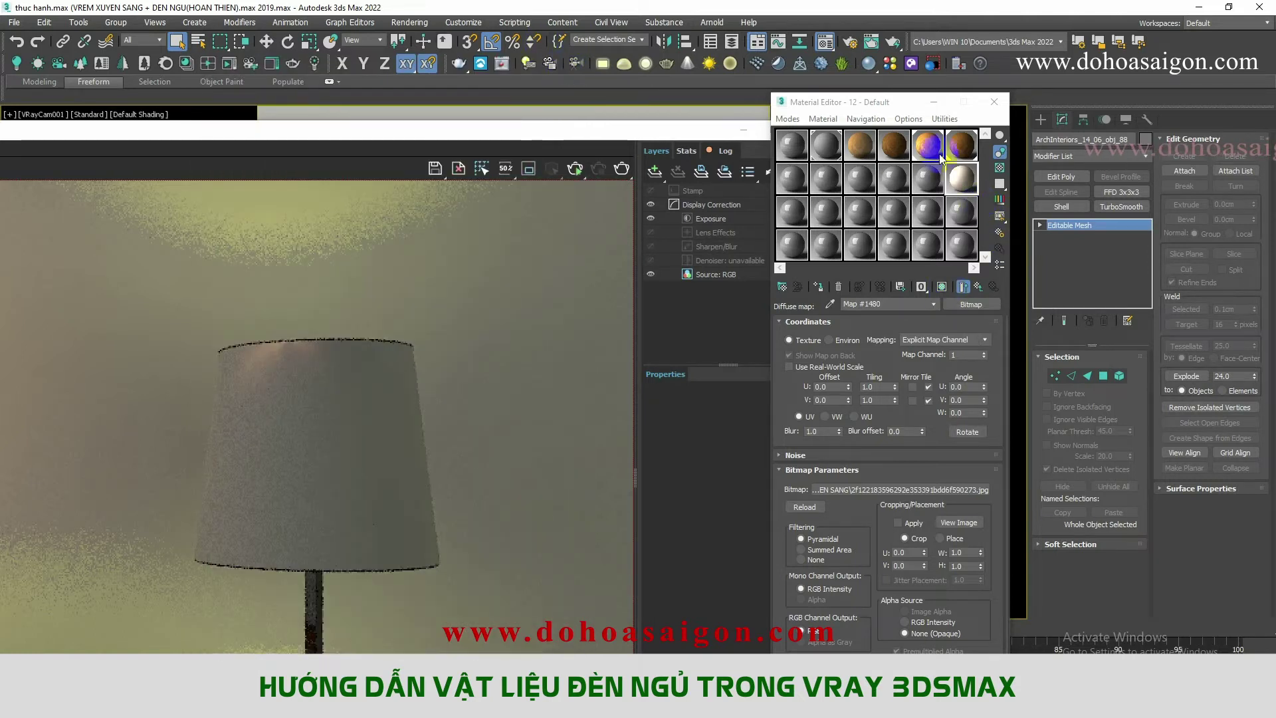
pyautogui.click(962, 154)
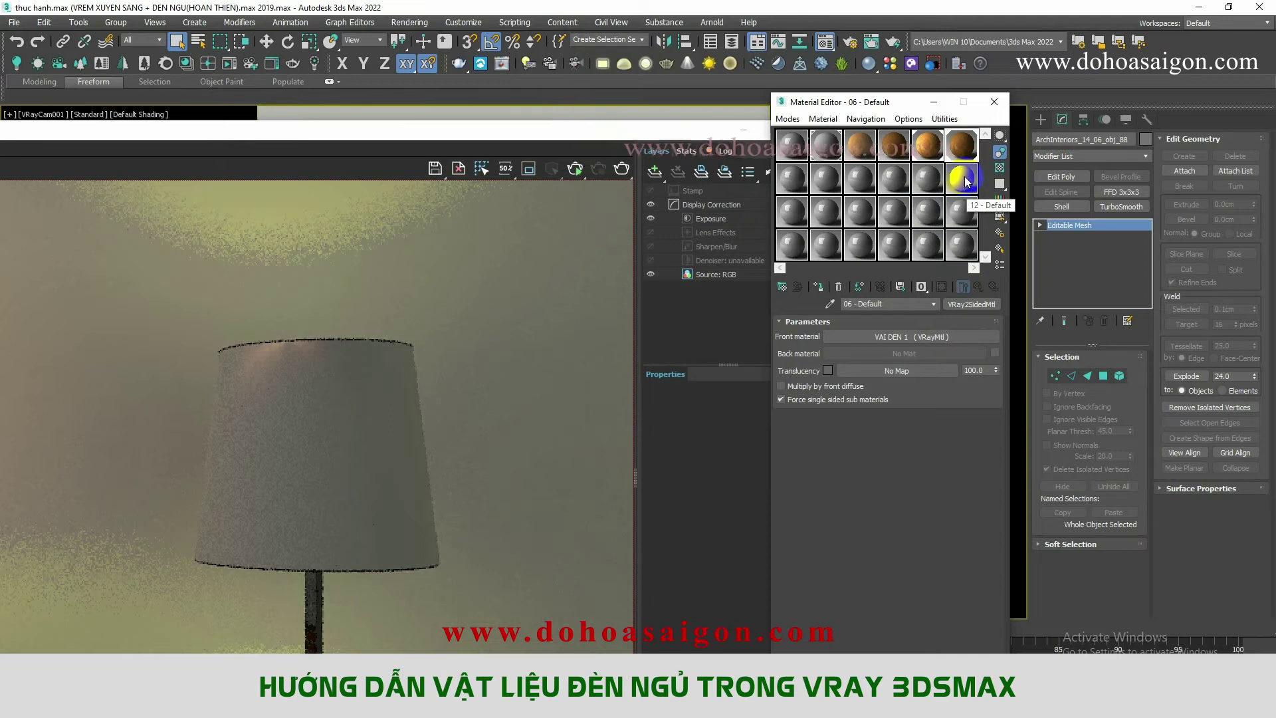
# Step: Enable a back material, name the two-sided material VAI 2 and instance the fabric material as its back
pyautogui.moveTo(967, 186); pyautogui.dragTo(967, 212)
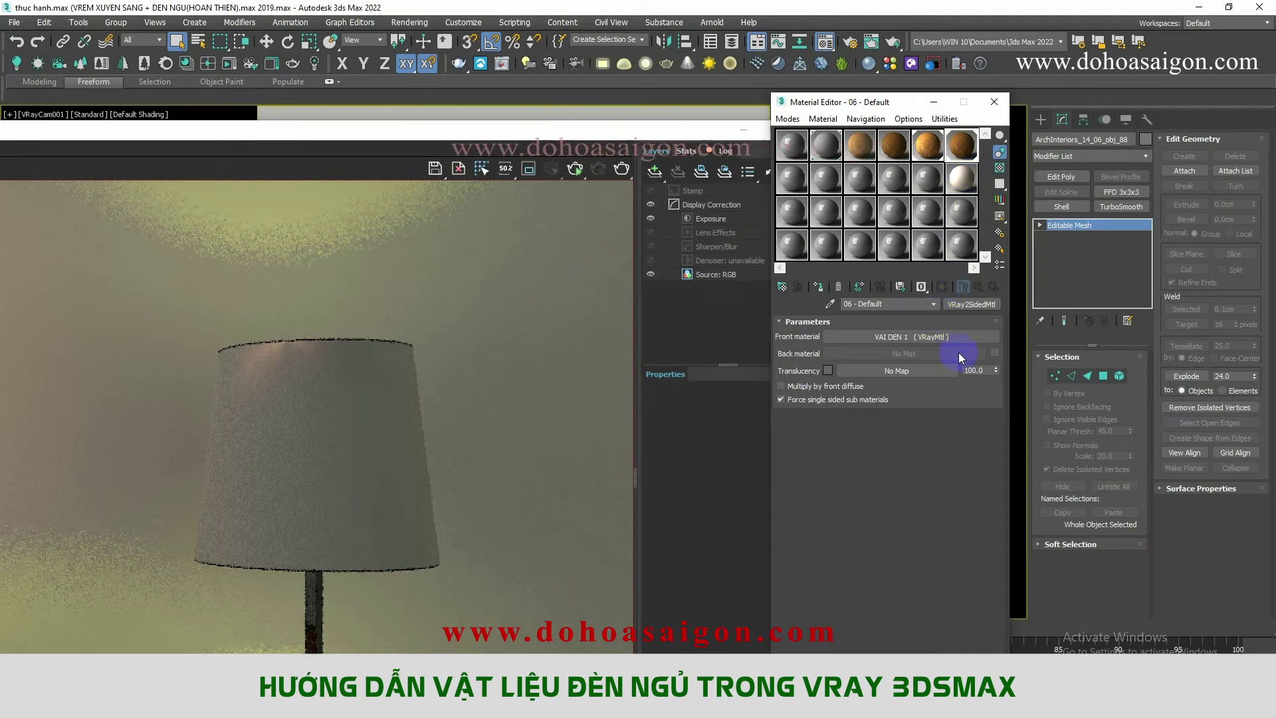
pyautogui.click(996, 353)
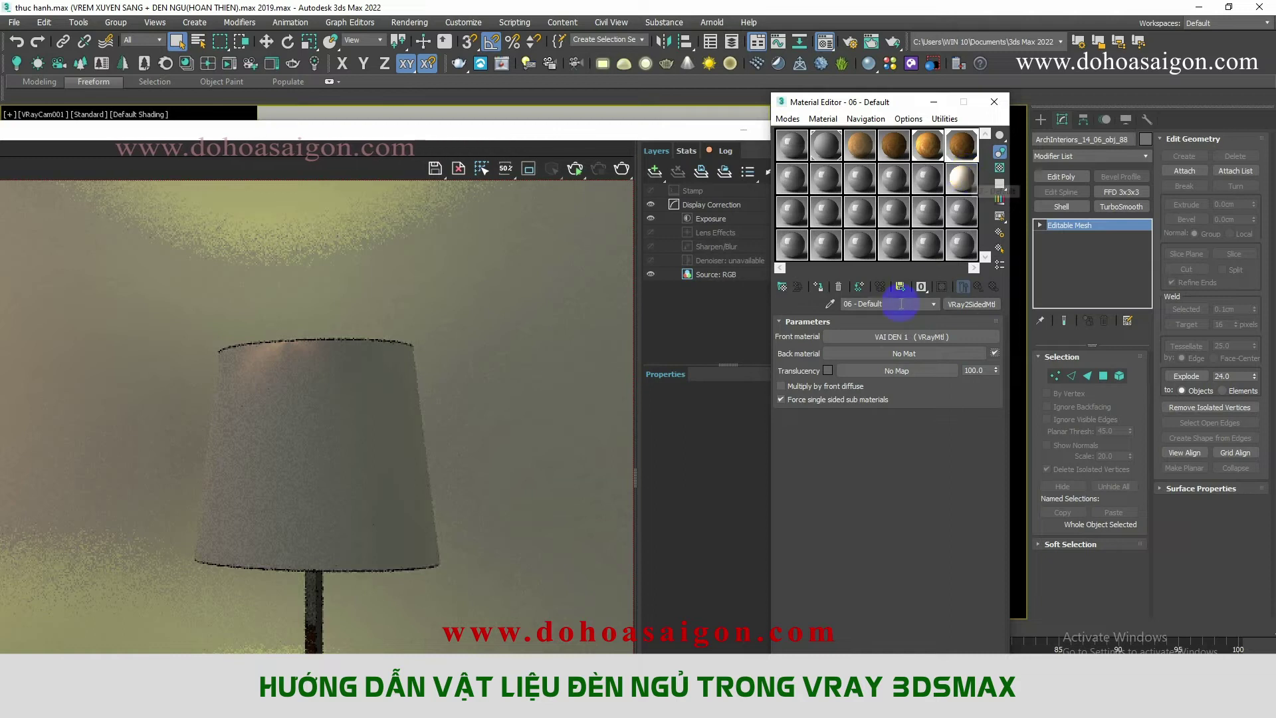
pyautogui.write('VAI 2')
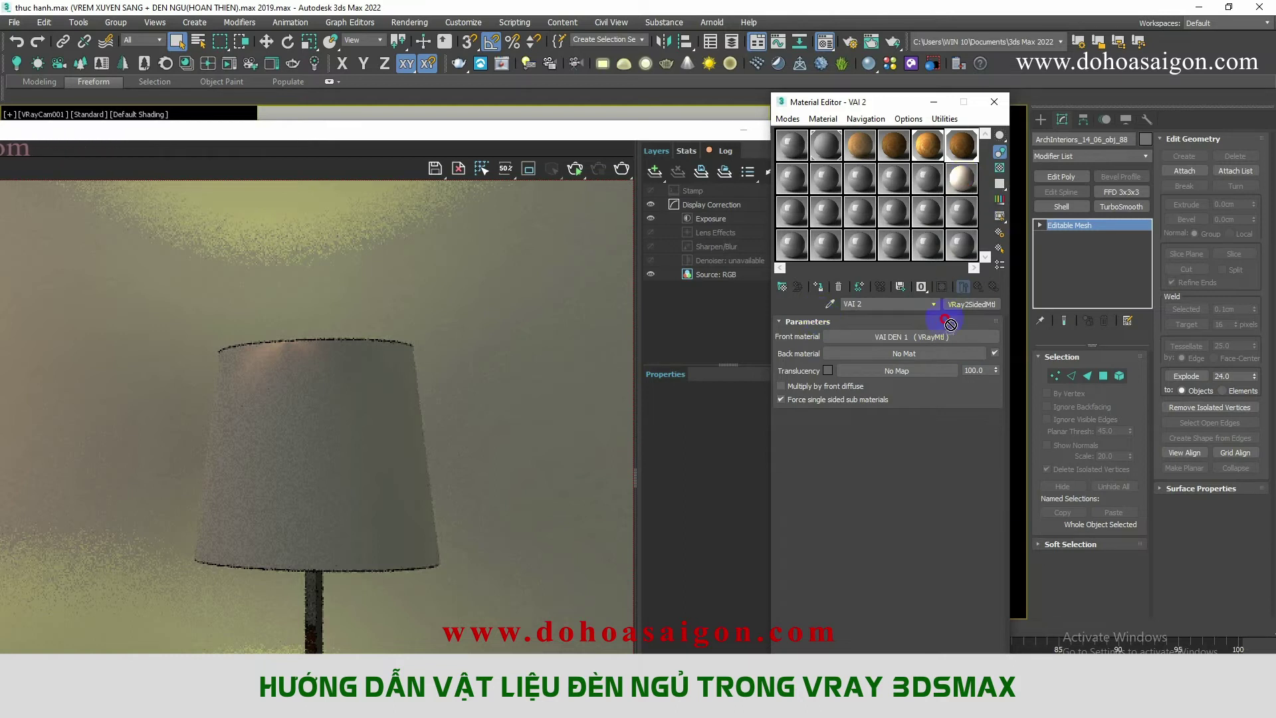
pyautogui.click(862, 436)
# Step: Compare with the last render, then assign VAI 2 to the floor lampshade
pyautogui.scroll(-3, 414, 369)
pyautogui.scroll(-3, 480, 283)
pyautogui.doubleClick(393, 137)
pyautogui.scroll(3, 427, 334)
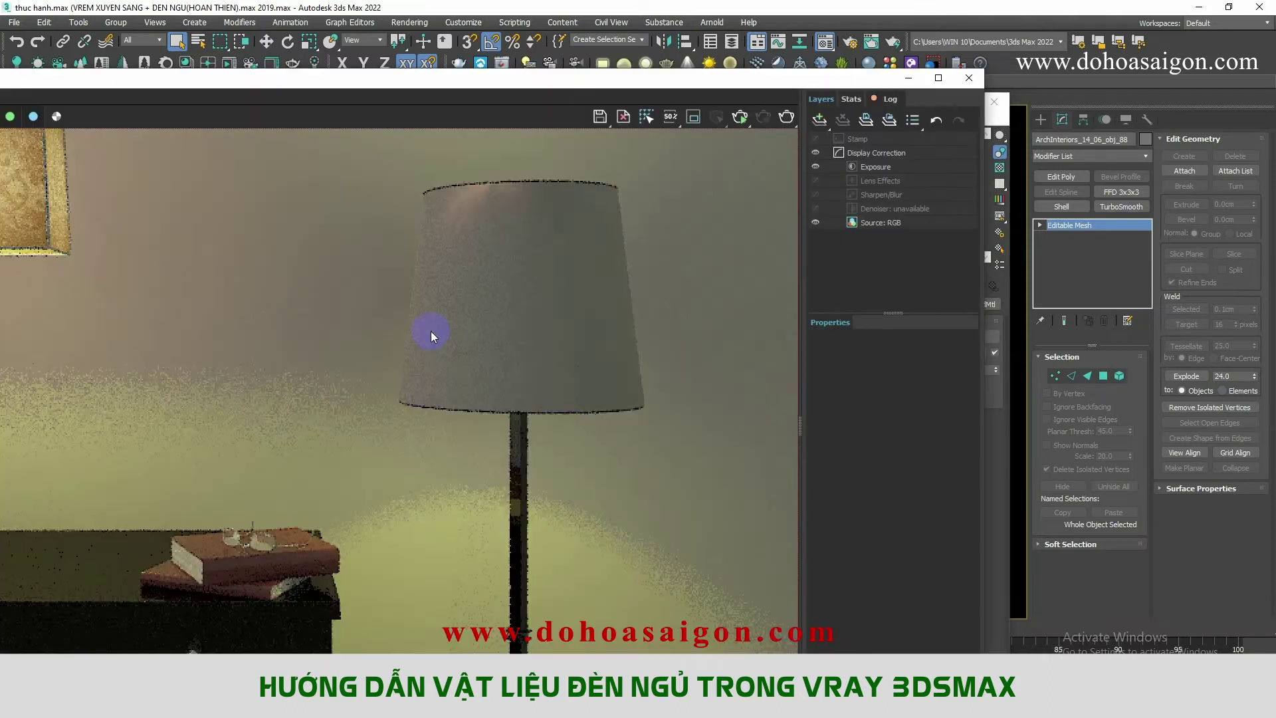
pyautogui.scroll(-1, 492, 342)
pyautogui.click(972, 81)
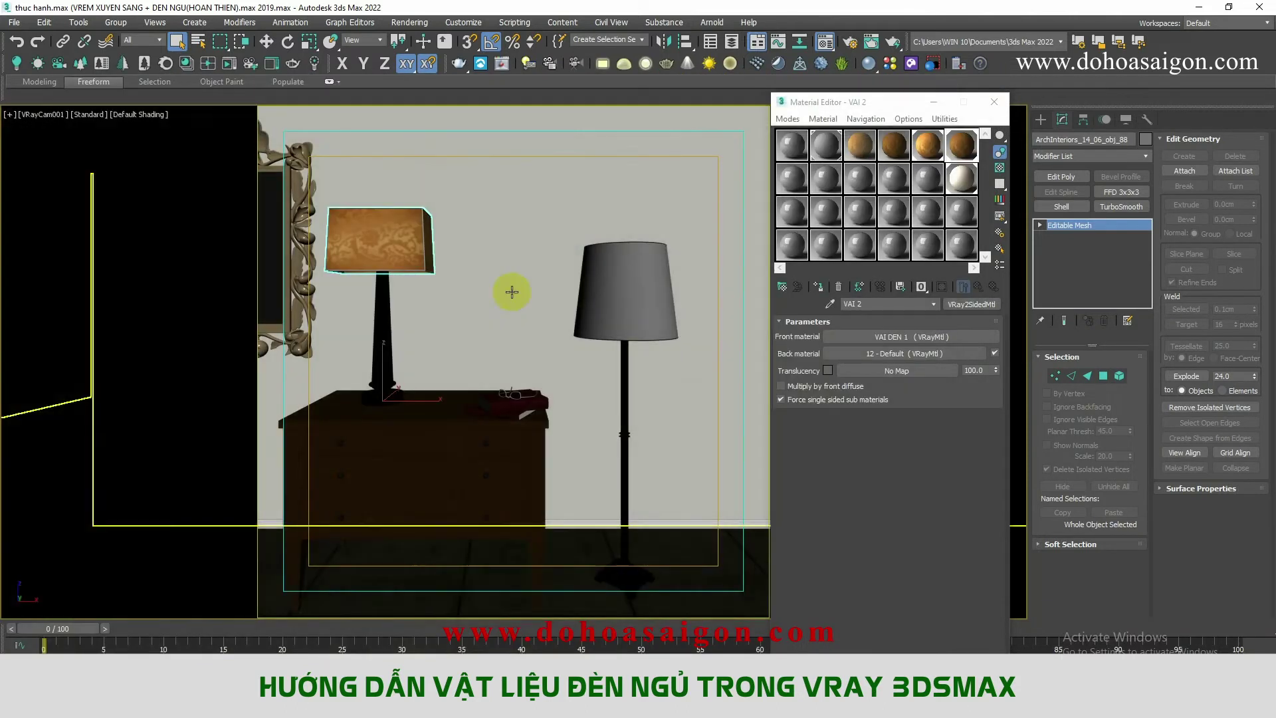
pyautogui.click(604, 294)
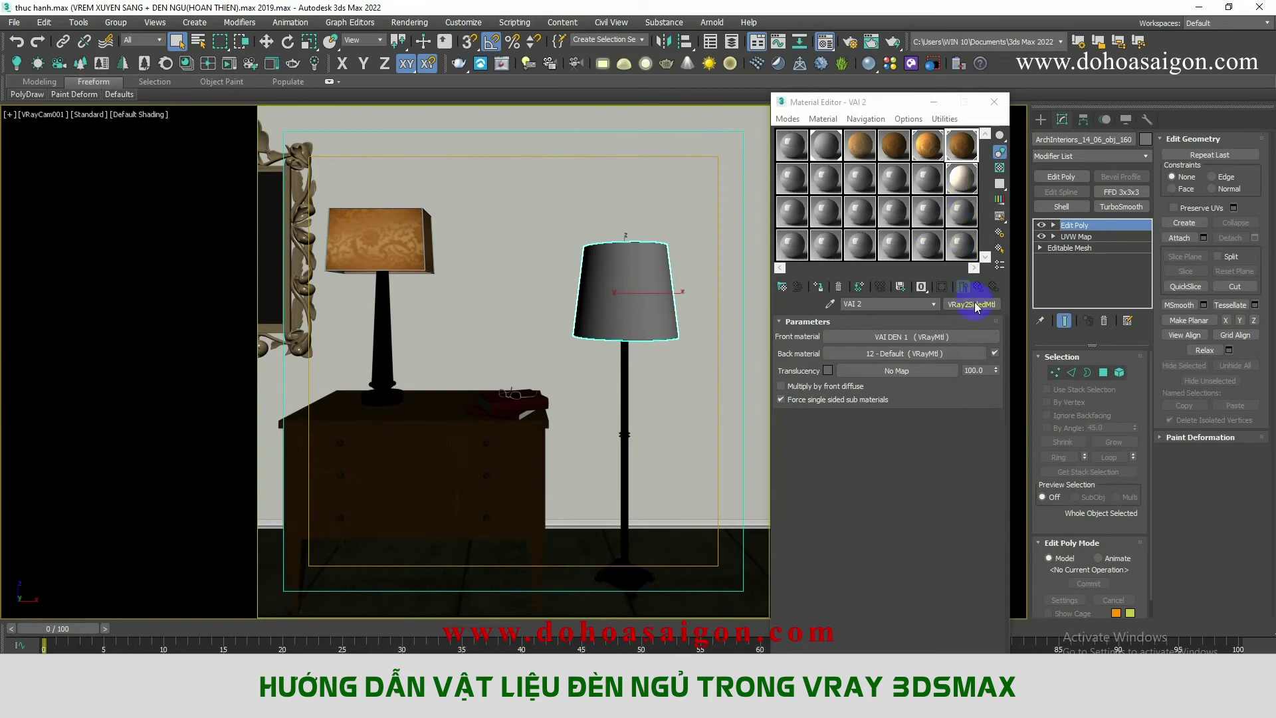
pyautogui.click(822, 286)
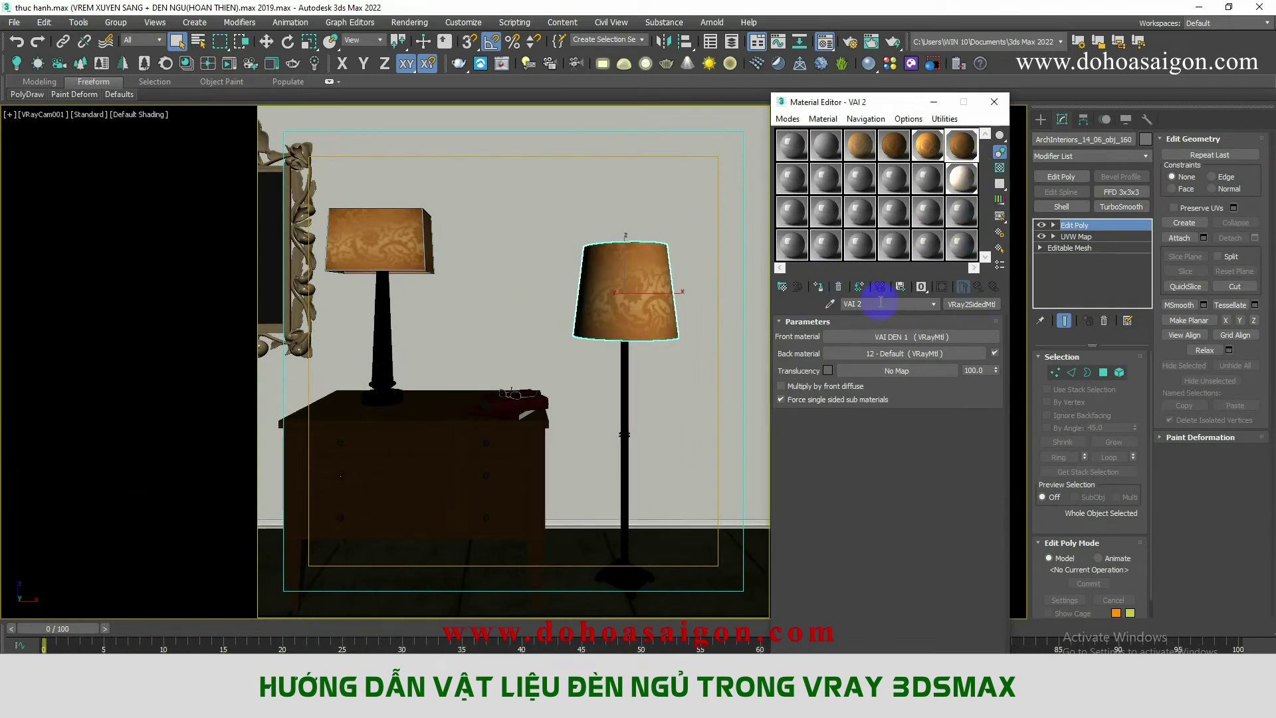
pyautogui.moveTo(846, 102); pyautogui.dragTo(916, 90)
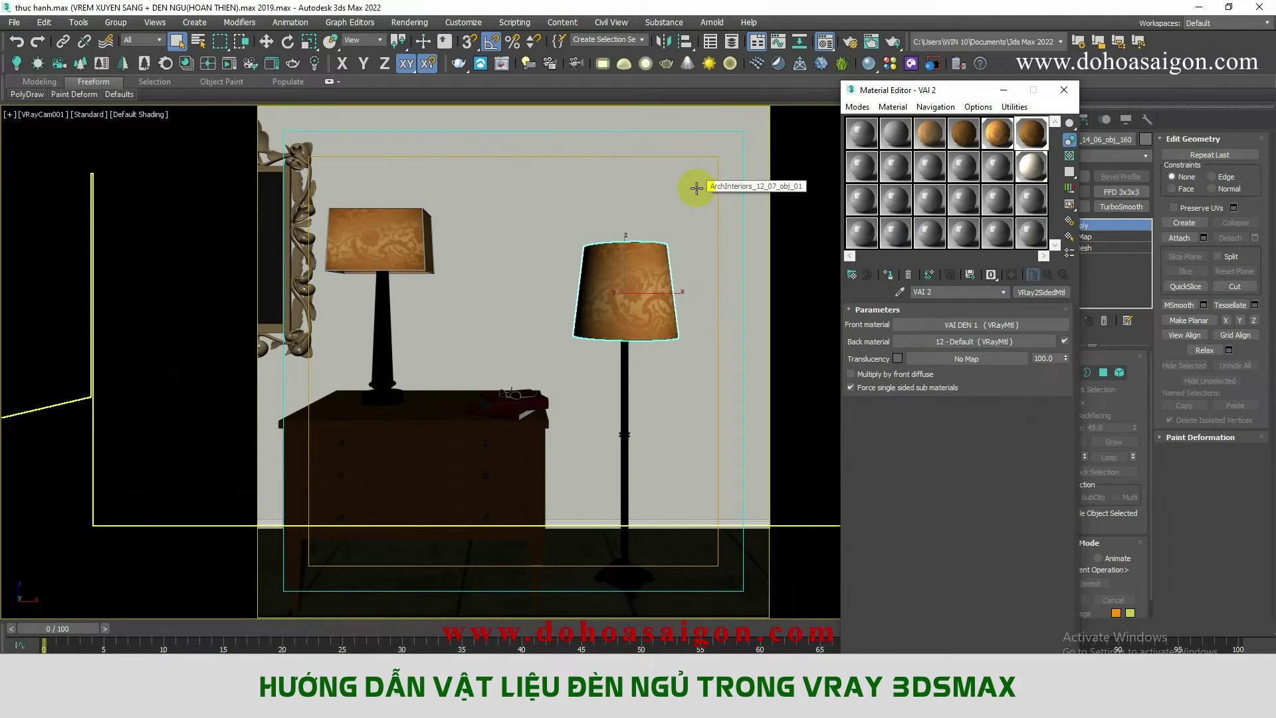
# Step: Start a new V-Ray render of the scene with both lampshades applied
pyautogui.click(502, 67)
pyautogui.moveTo(646, 86); pyautogui.dragTo(456, 84)
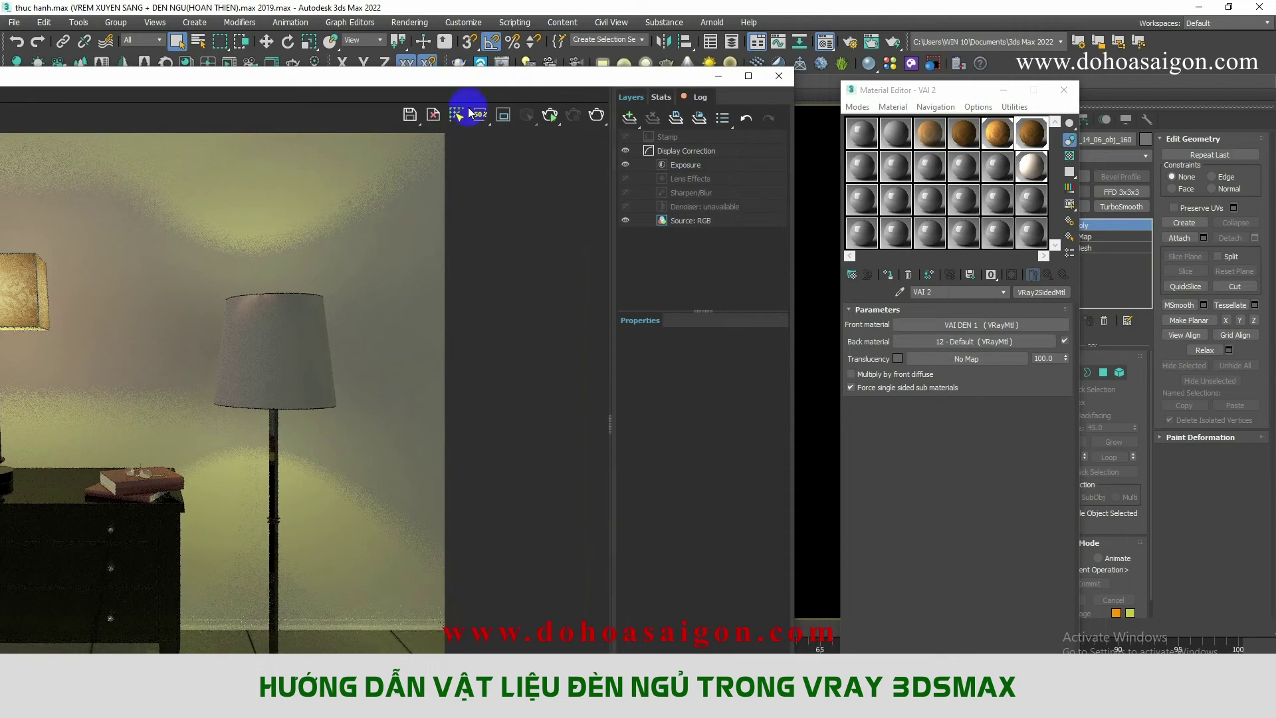
pyautogui.click(598, 117)
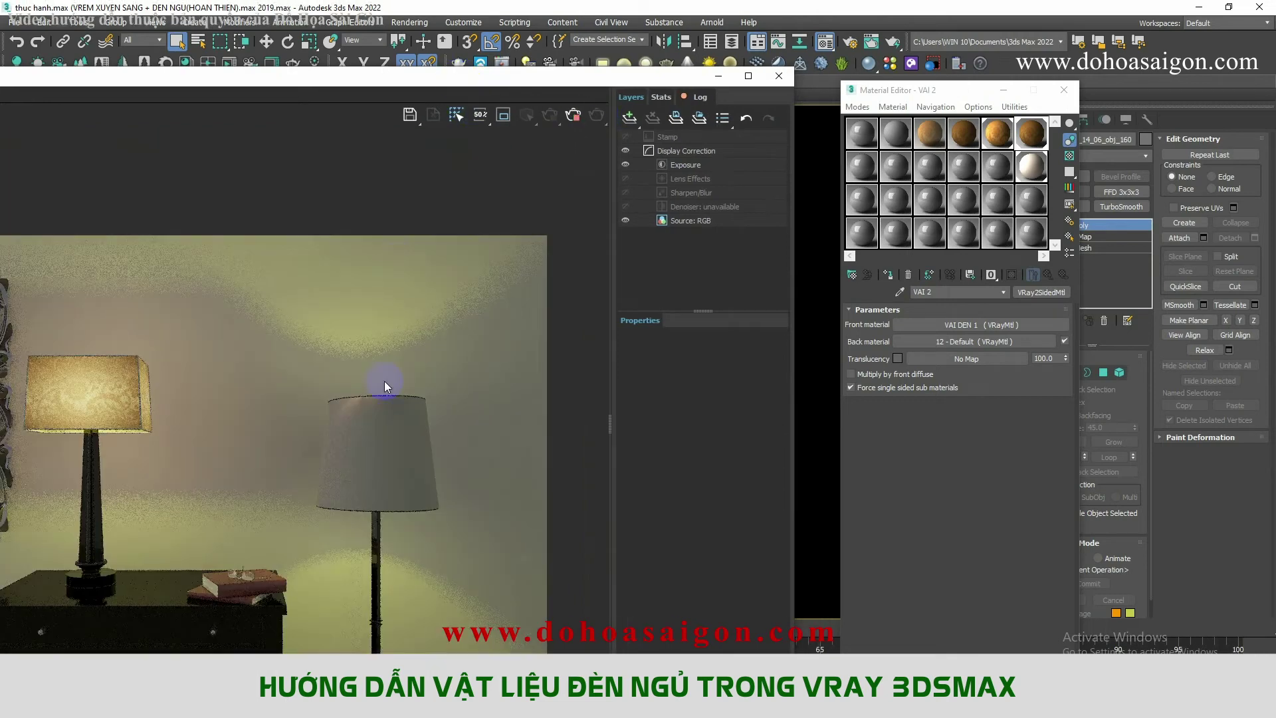
pyautogui.scroll(2, 209, 370)
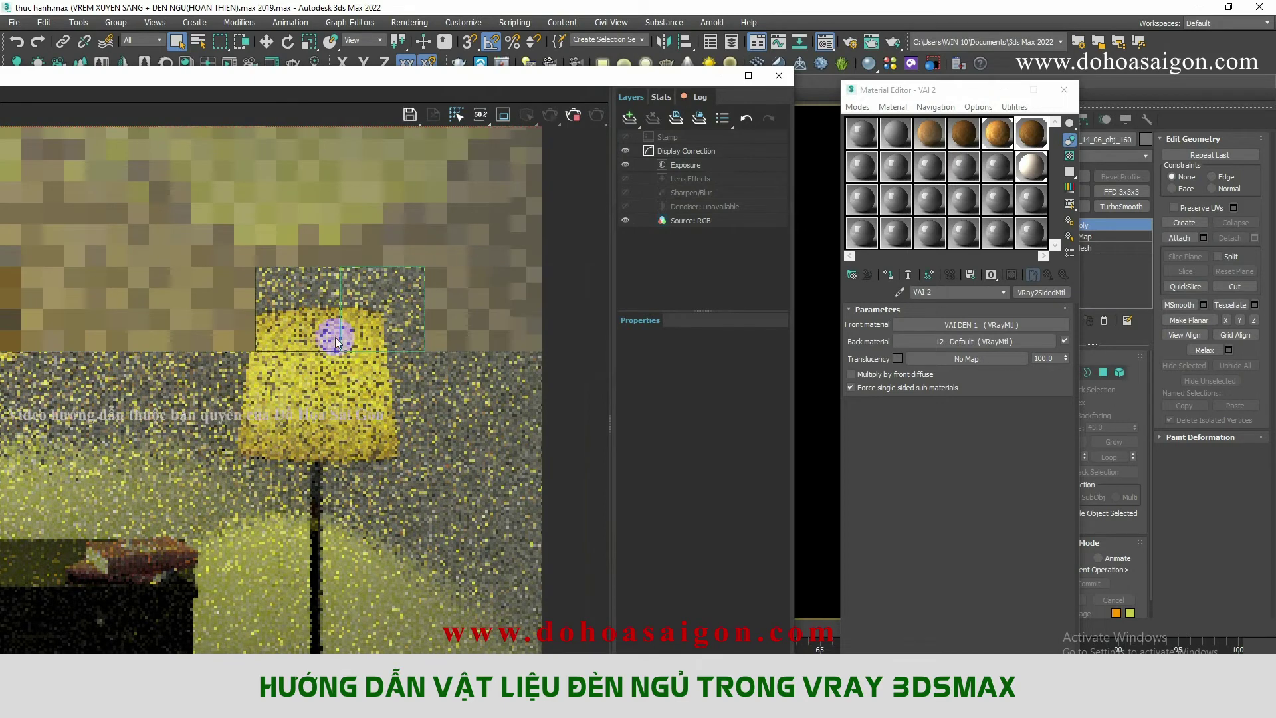
pyautogui.scroll(-4, 313, 371)
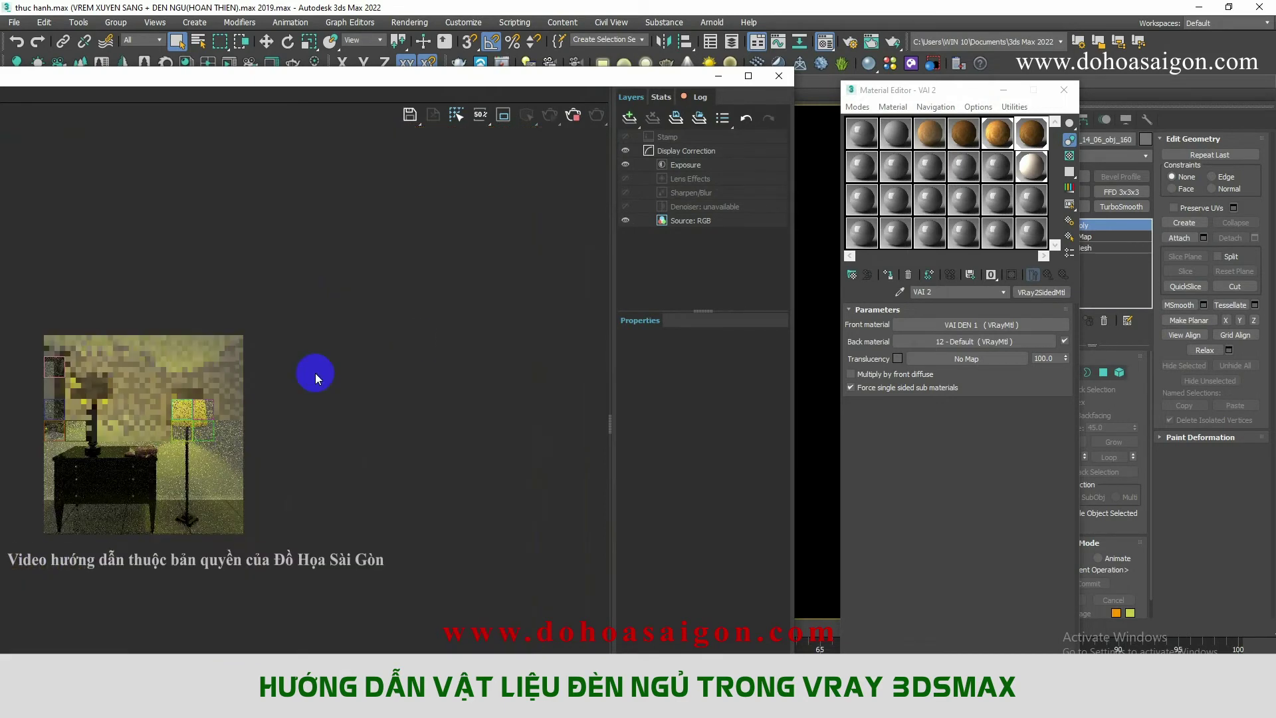
pyautogui.scroll(4, 157, 413)
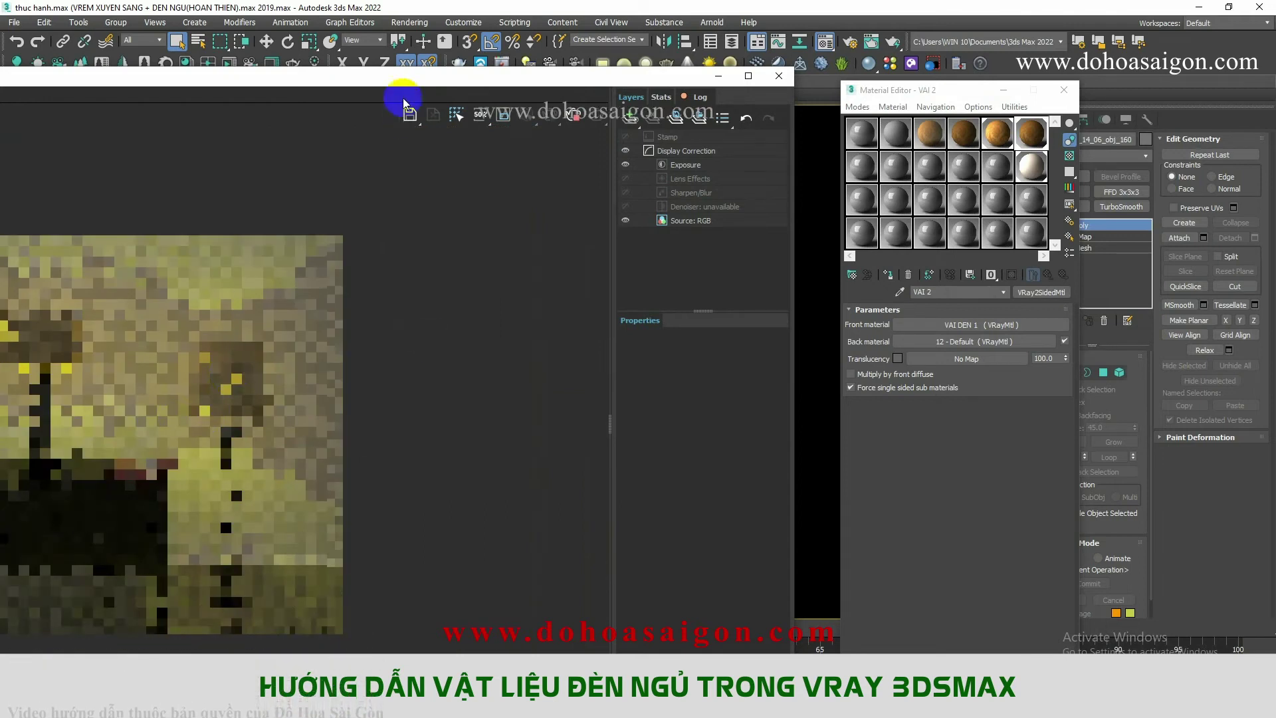
pyautogui.moveTo(417, 78); pyautogui.dragTo(541, 53)
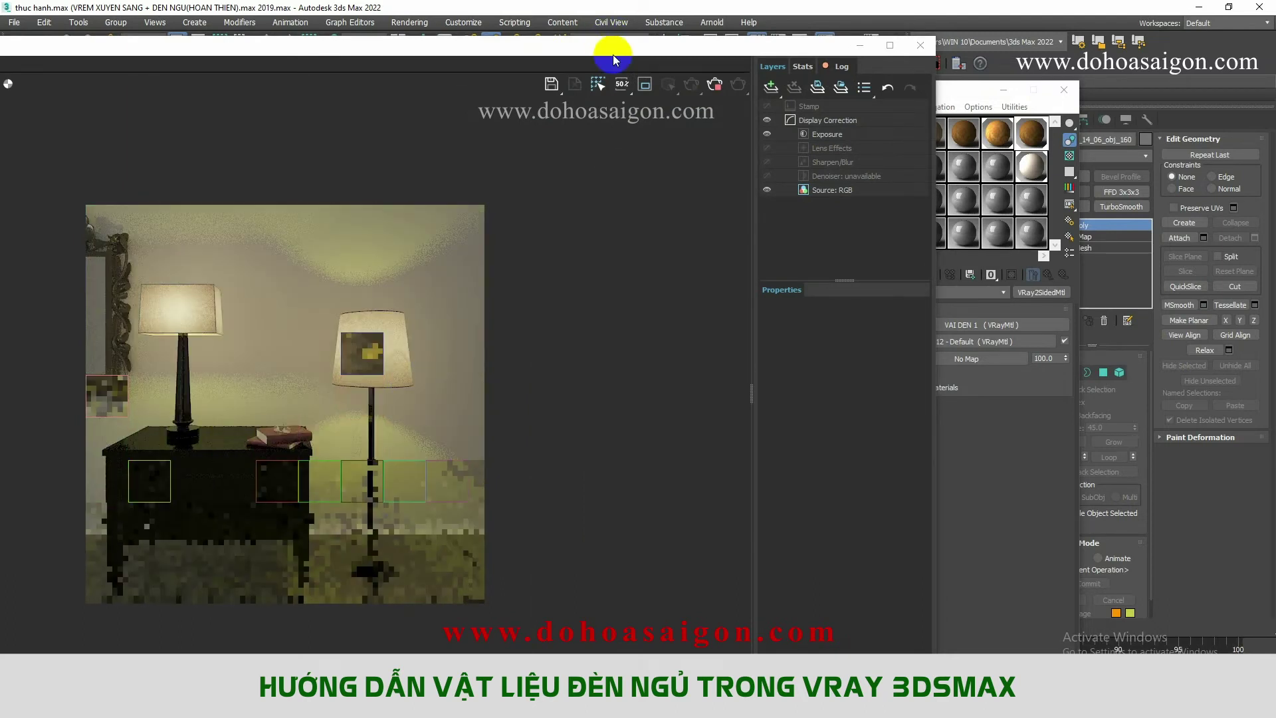
pyautogui.moveTo(613, 57); pyautogui.dragTo(581, 49)
pyautogui.scroll(3, 362, 345)
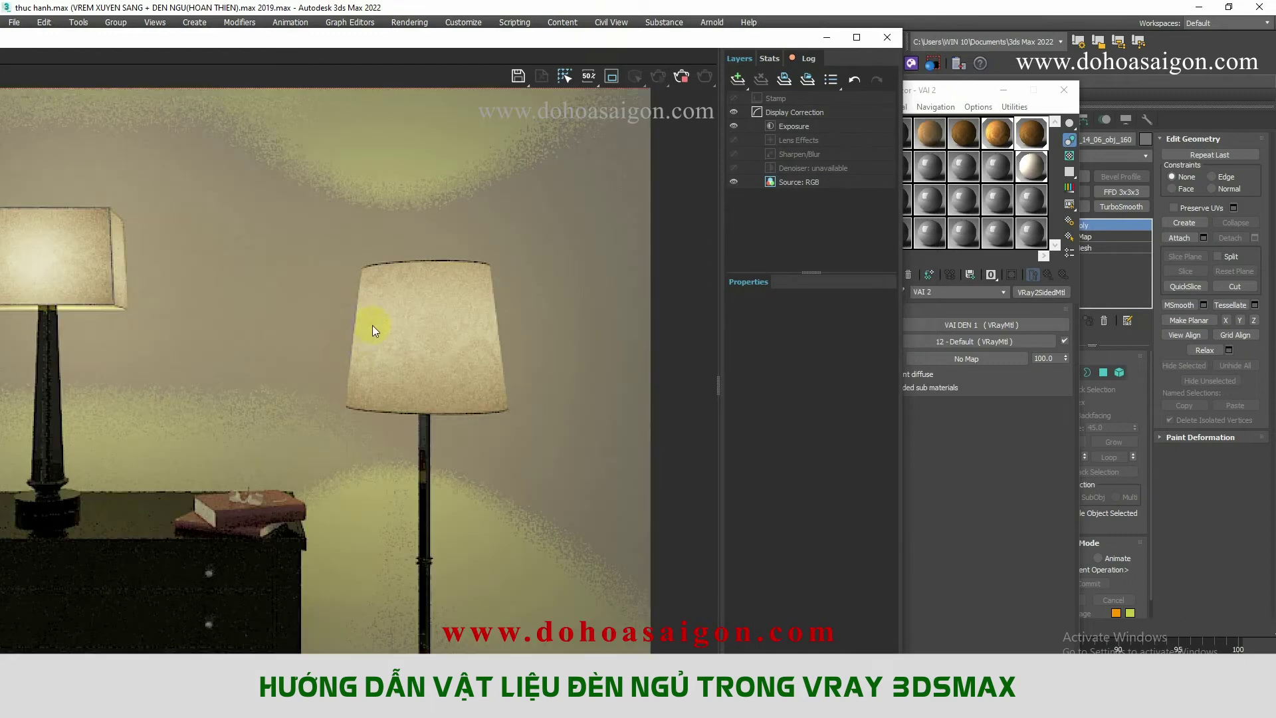
pyautogui.scroll(-3, 372, 326)
pyautogui.scroll(3, 349, 332)
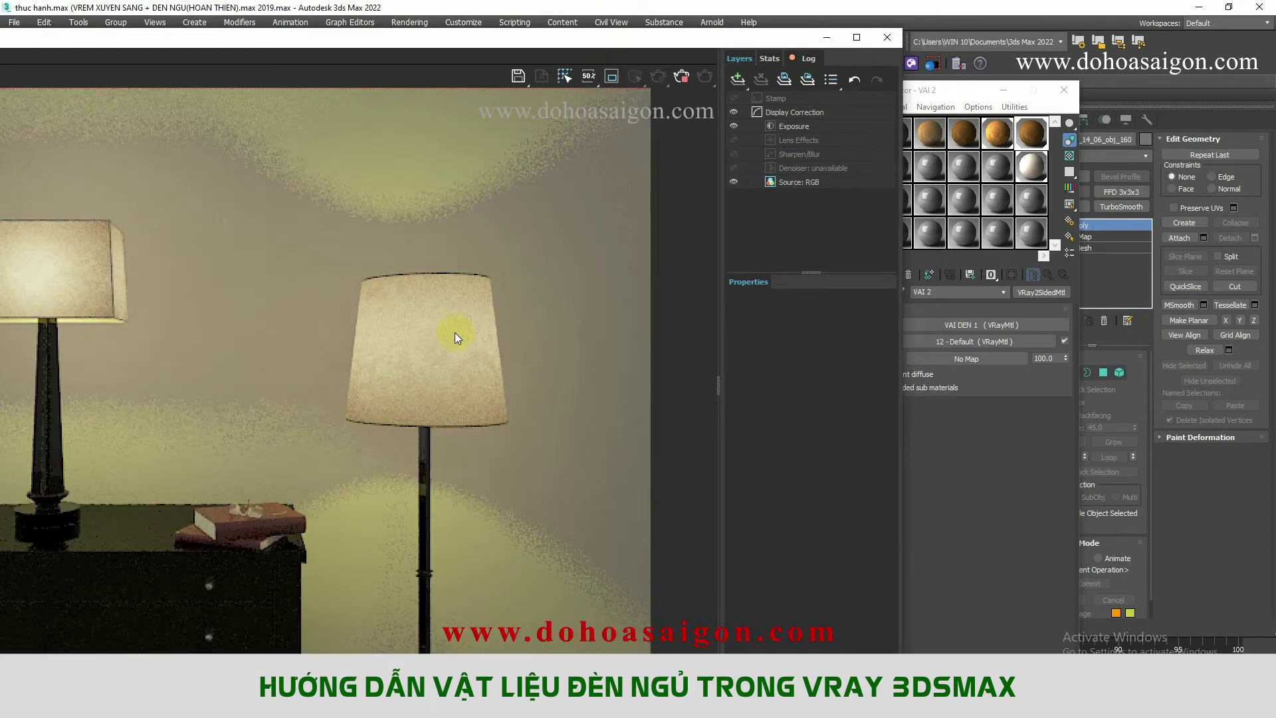
pyautogui.scroll(-3, 455, 332)
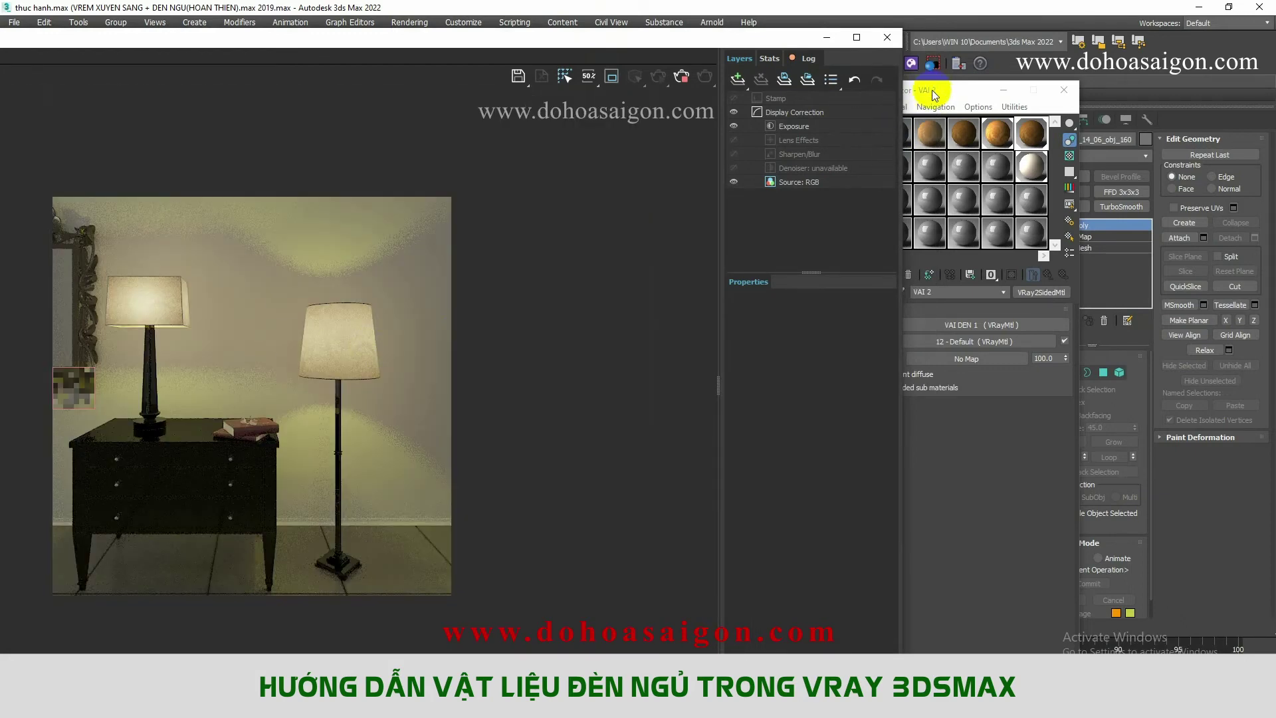
# Step: Inspect the render of both glowing shades, close it and open the DEN 1 two-sided material
pyautogui.moveTo(928, 95)
pyautogui.mouseDown()
pyautogui.moveTo(848, 135)
pyautogui.moveTo(789, 117)
pyautogui.mouseUp()
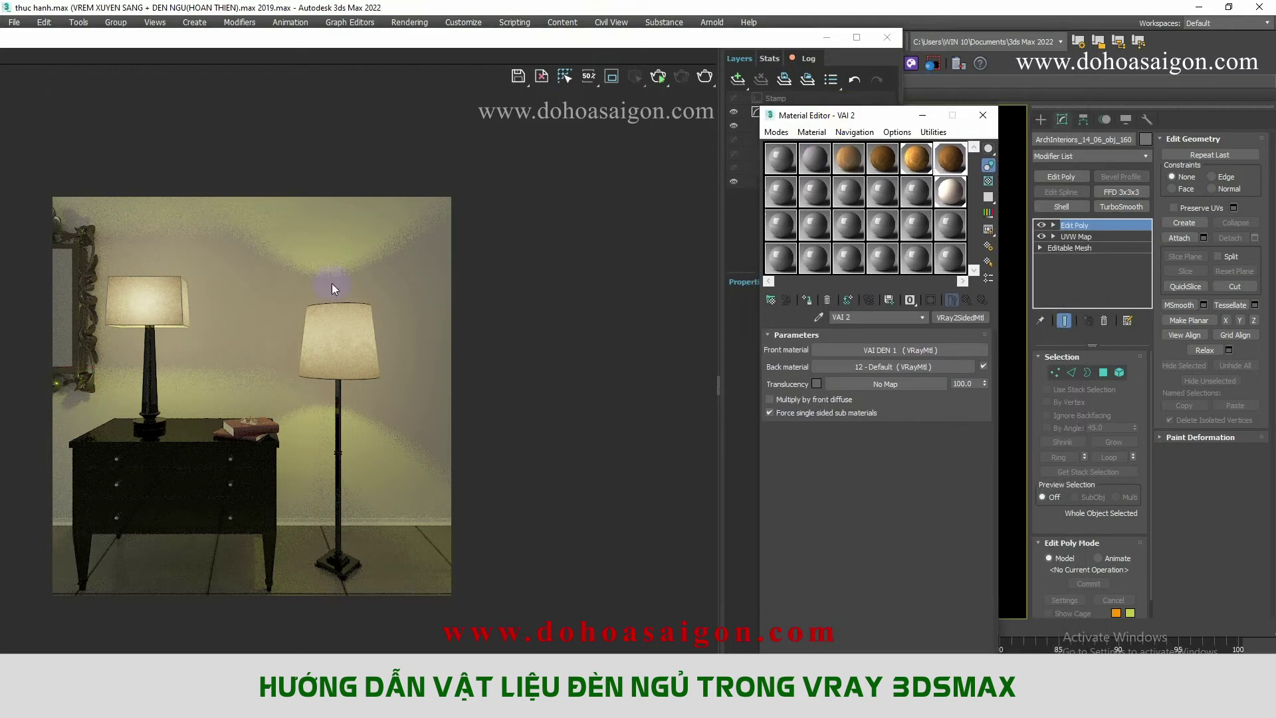
pyautogui.scroll(3, 141, 303)
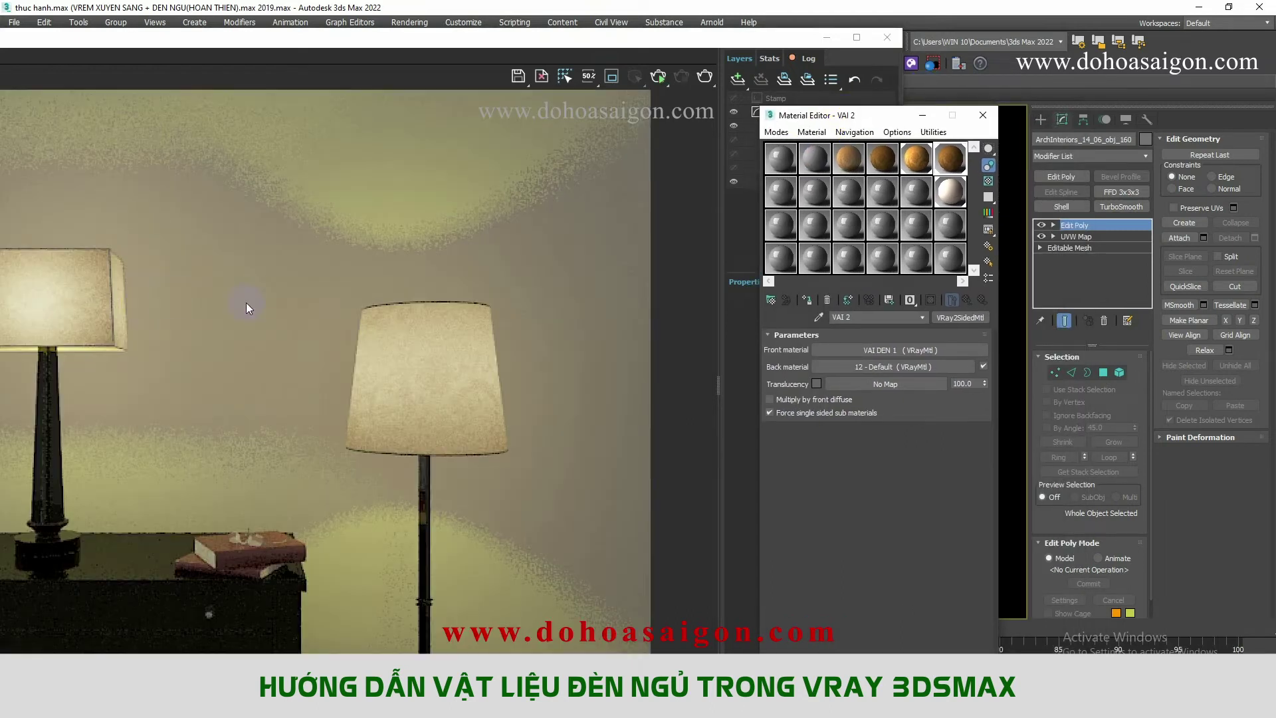
pyautogui.scroll(-3, 222, 351)
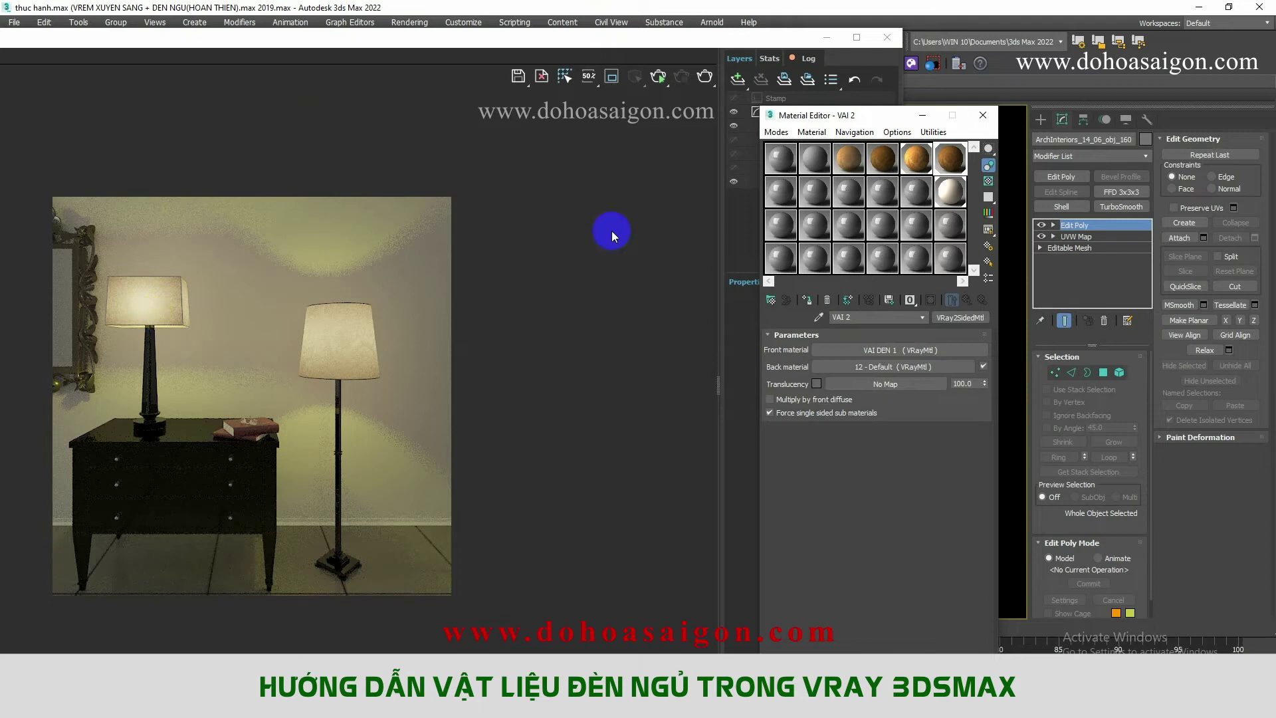
pyautogui.scroll(2, 158, 311)
pyautogui.scroll(-2, 560, 349)
pyautogui.scroll(2, 246, 293)
pyautogui.scroll(-2, 504, 375)
pyautogui.scroll(2, 174, 296)
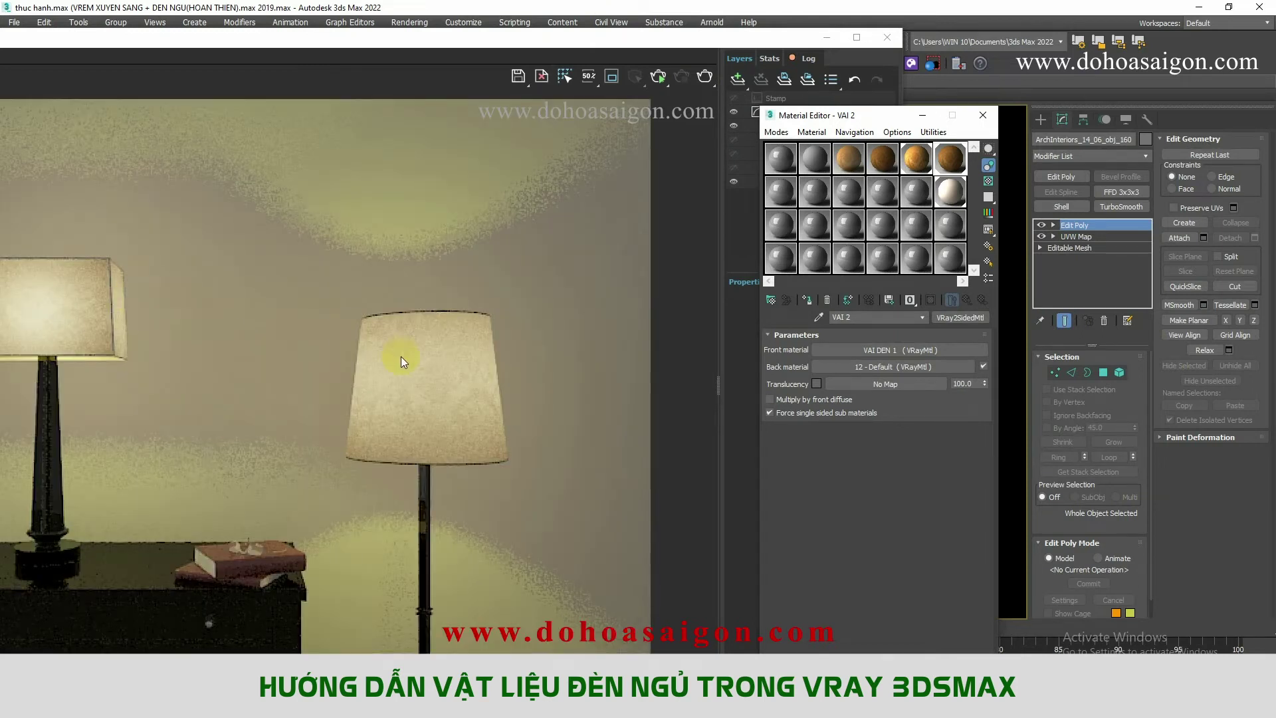
pyautogui.scroll(-2, 401, 357)
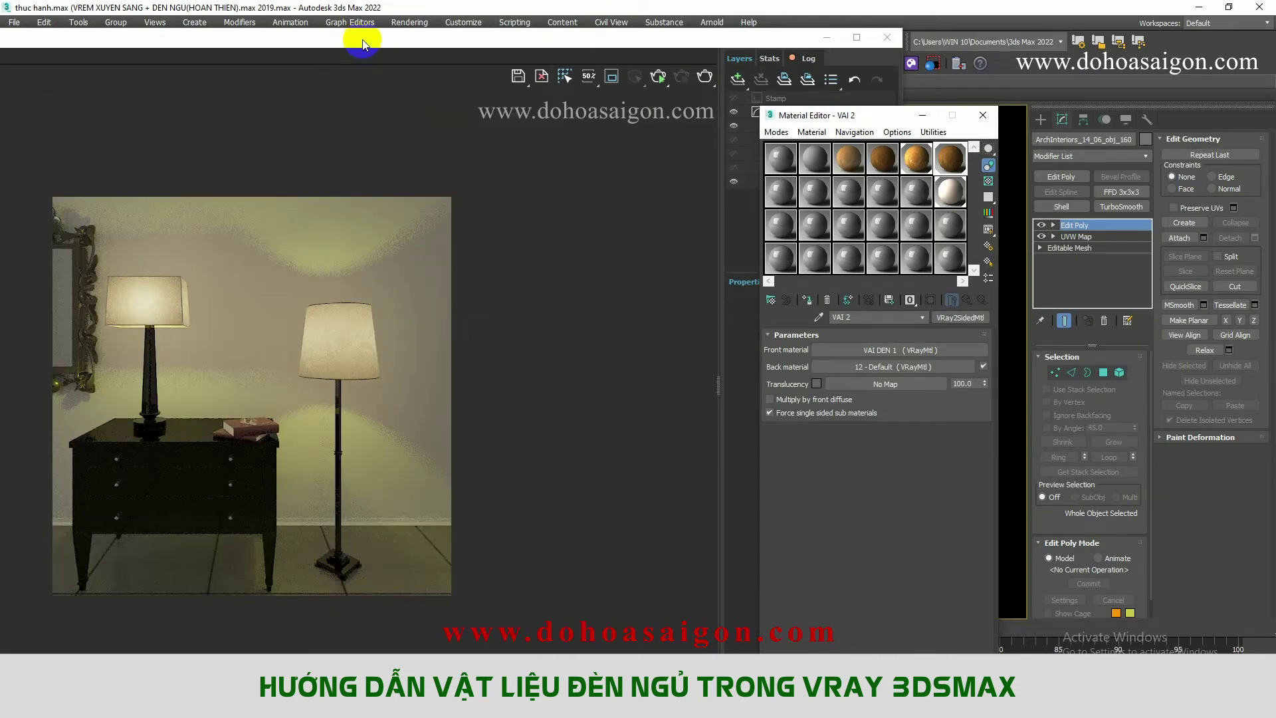
pyautogui.moveTo(364, 49); pyautogui.dragTo(359, 70)
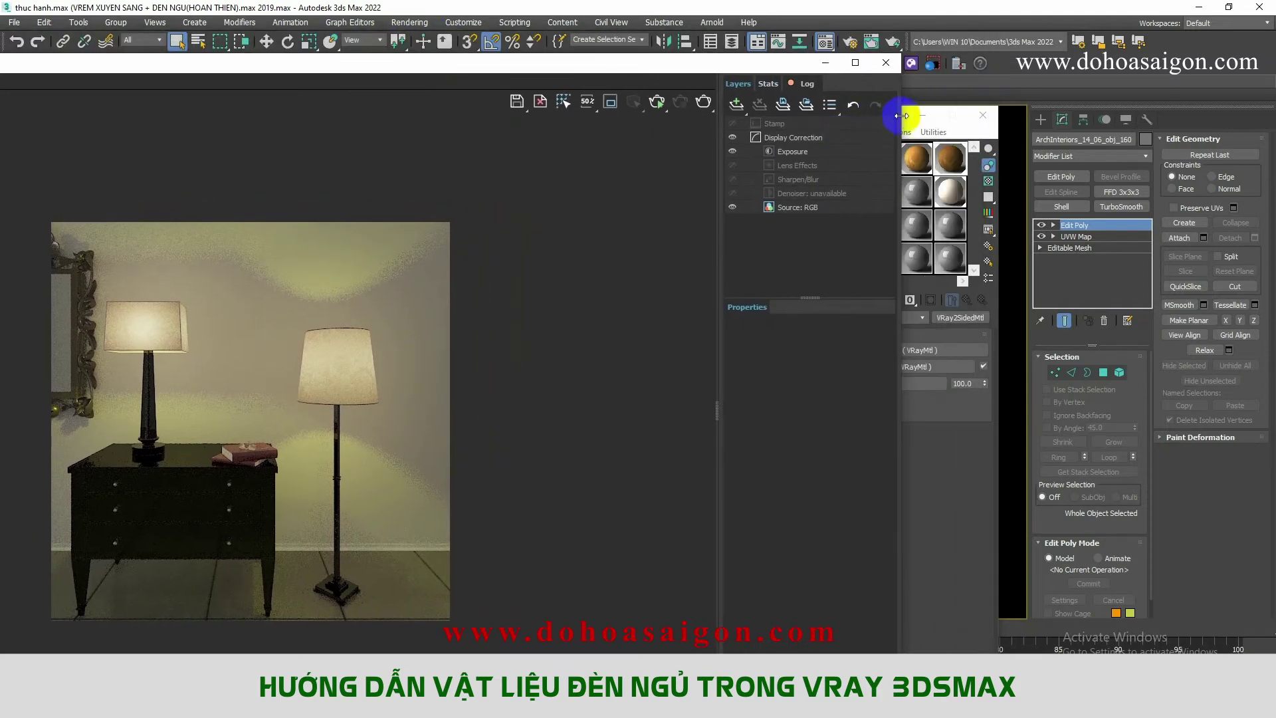
pyautogui.moveTo(818, 58); pyautogui.dragTo(743, 77)
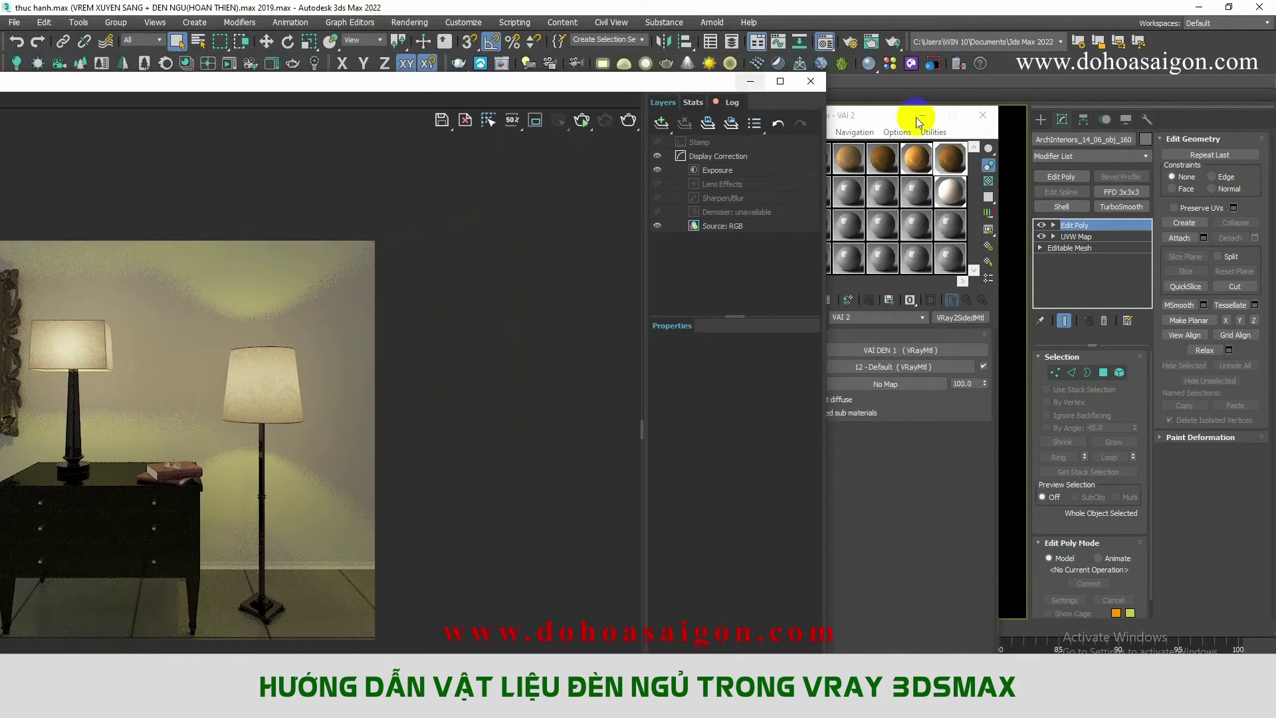
pyautogui.click(917, 119)
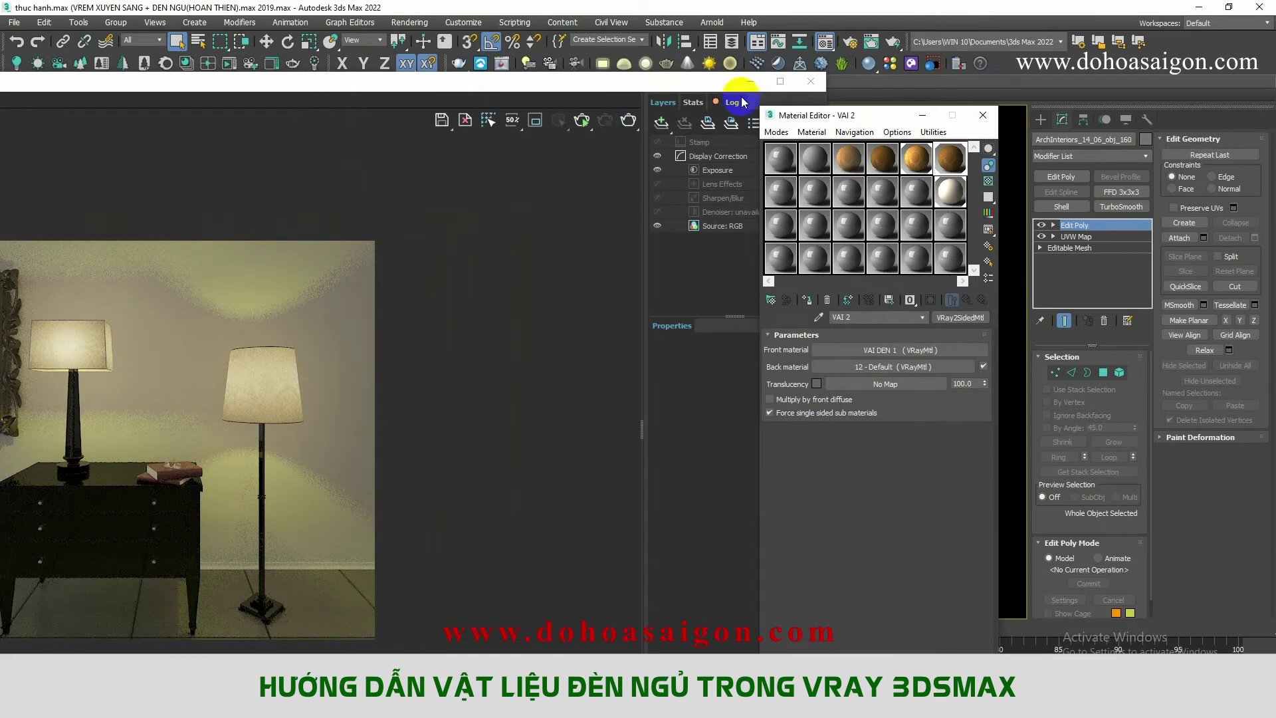
pyautogui.click(810, 81)
pyautogui.click(885, 161)
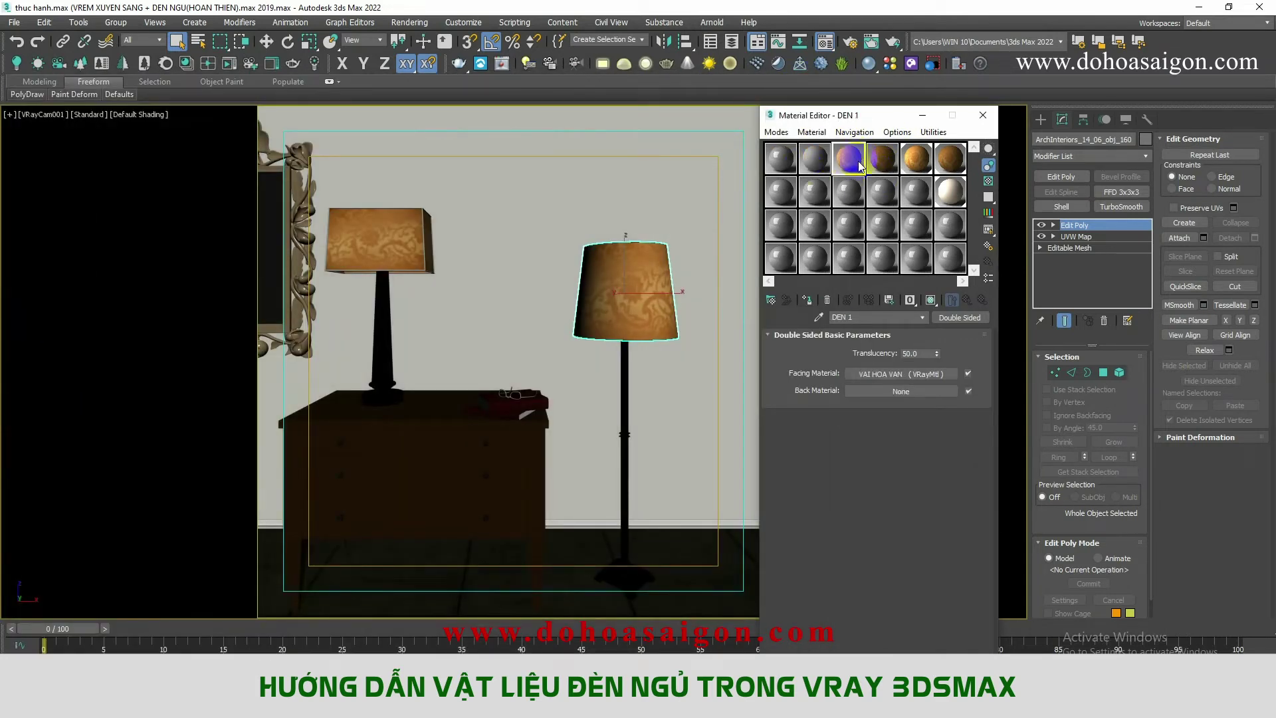
# Step: Assign the current material to the table lamp shade and toggle its viewport shading to plain grey
pyautogui.click(371, 227)
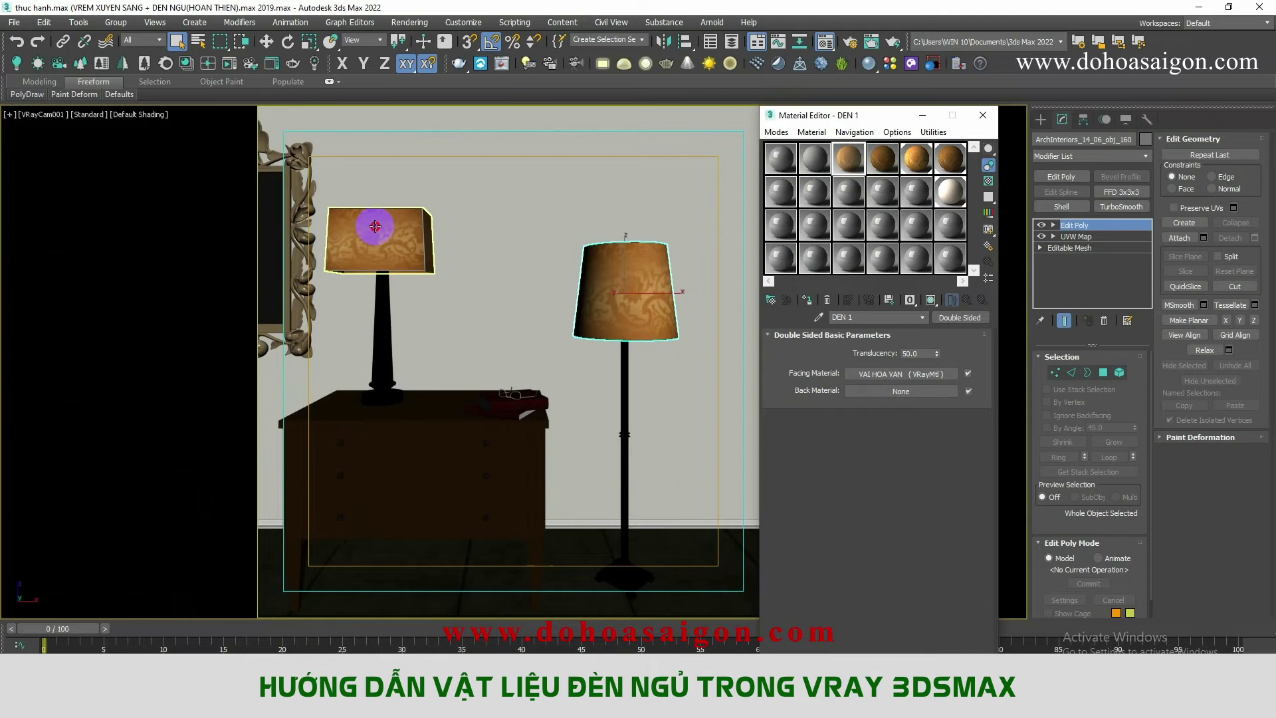
pyautogui.click(809, 301)
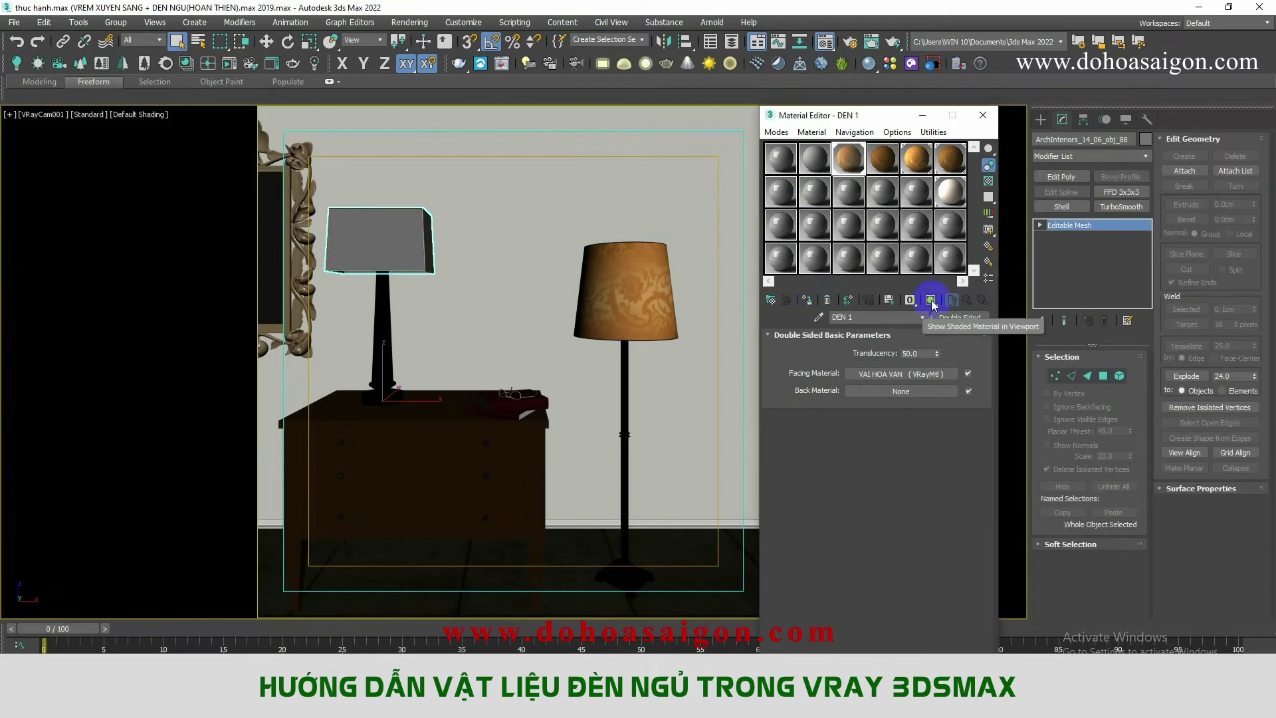
pyautogui.click(930, 300)
# Step: Select the floor lampshade and bring up its VAI 2 fabric material
pyautogui.click(675, 268)
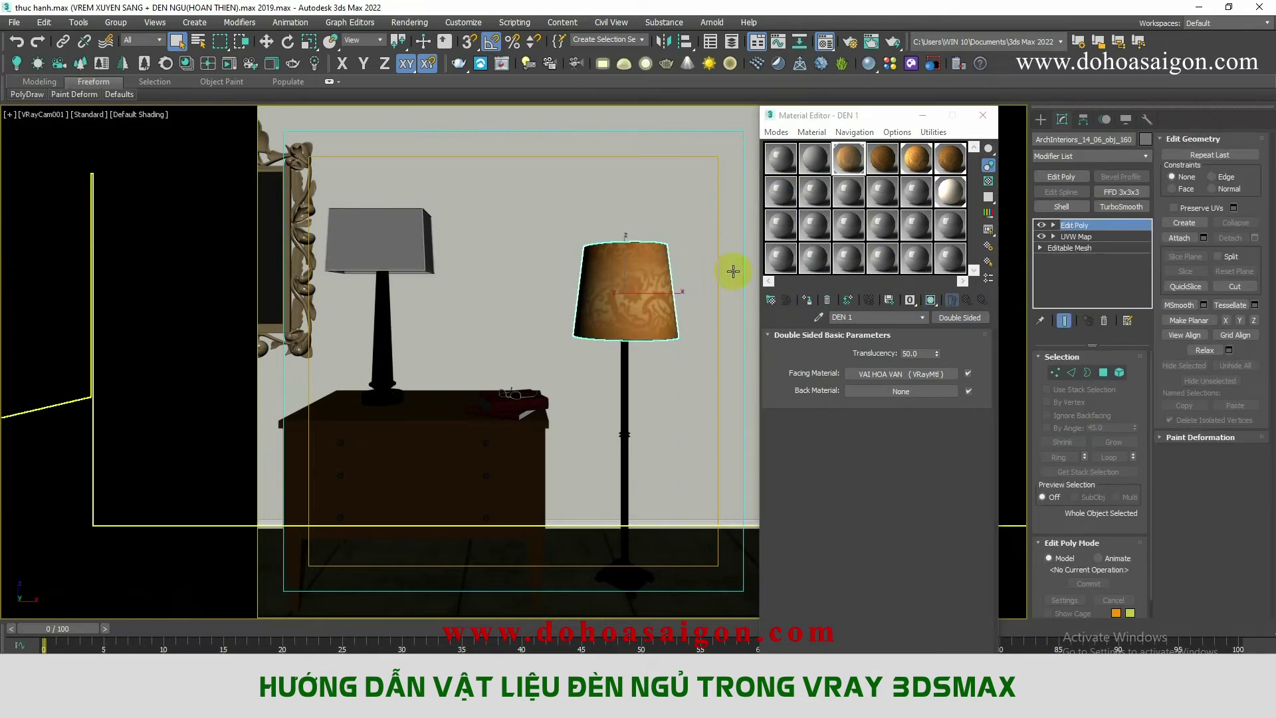
pyautogui.click(950, 165)
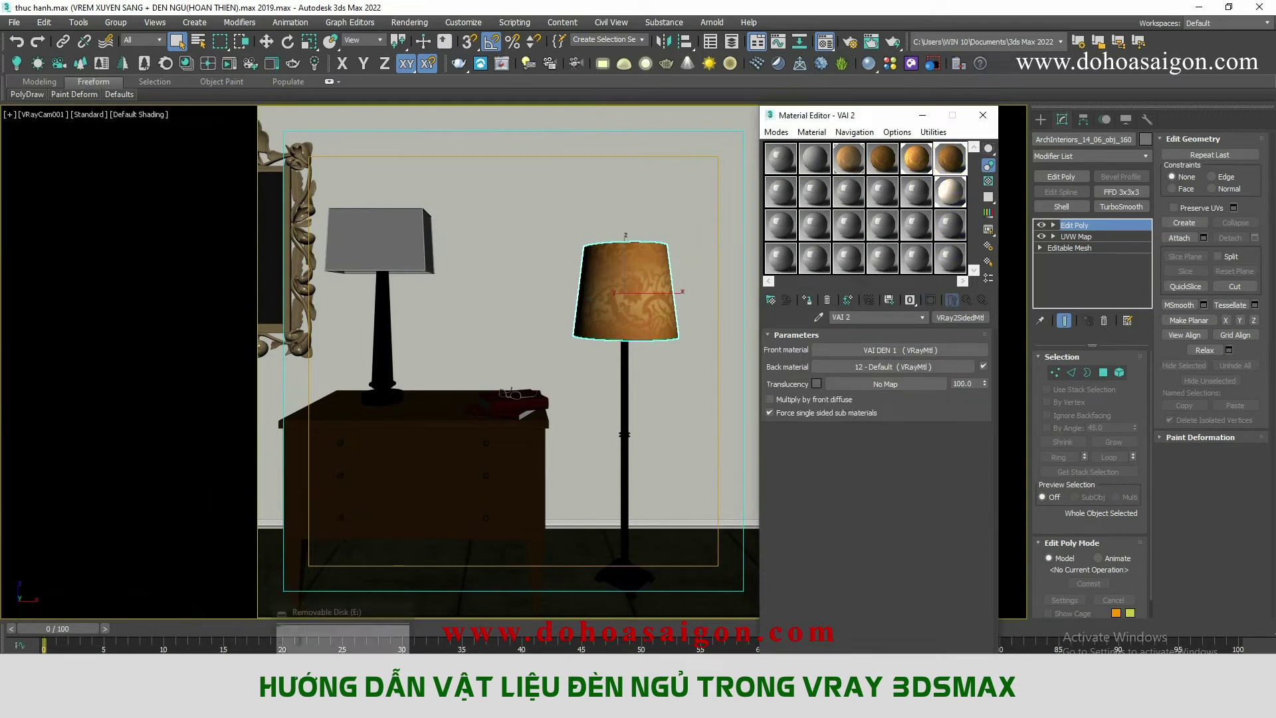
pyautogui.moveTo(865, 115); pyautogui.dragTo(902, 118)
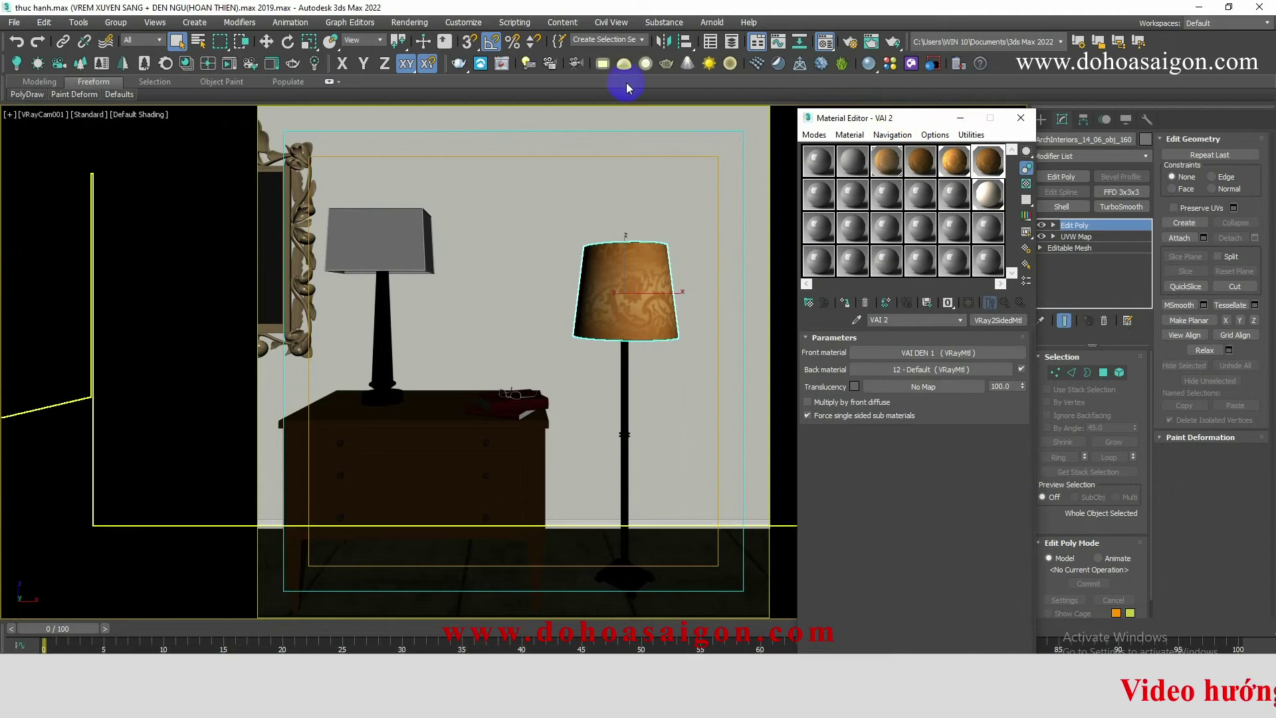
# Step: Region-render around the floor lamp in the V-Ray Frame Buffer to preview its fabric shade
pyautogui.click(528, 63)
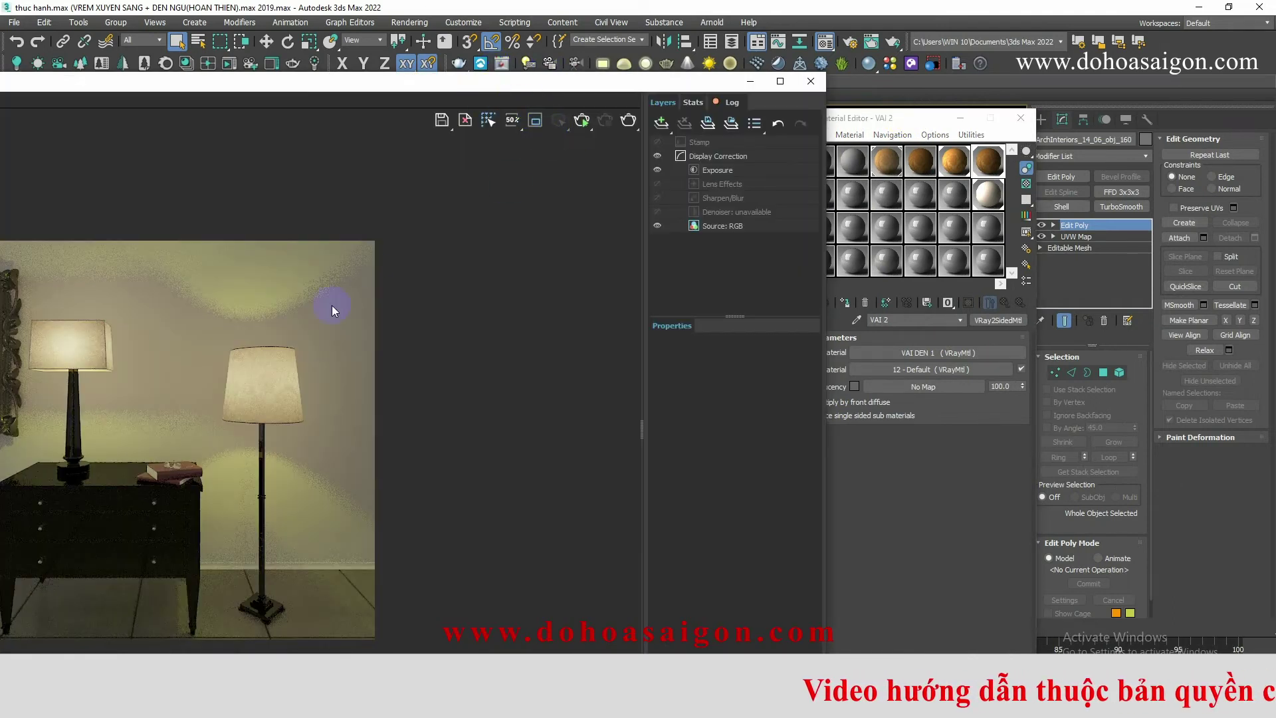
pyautogui.click(494, 81)
pyautogui.moveTo(494, 81)
pyautogui.mouseDown()
pyautogui.moveTo(496, 97)
pyautogui.moveTo(721, 114)
pyautogui.moveTo(716, 131)
pyautogui.moveTo(593, 121)
pyautogui.moveTo(532, 84)
pyautogui.mouseUp()
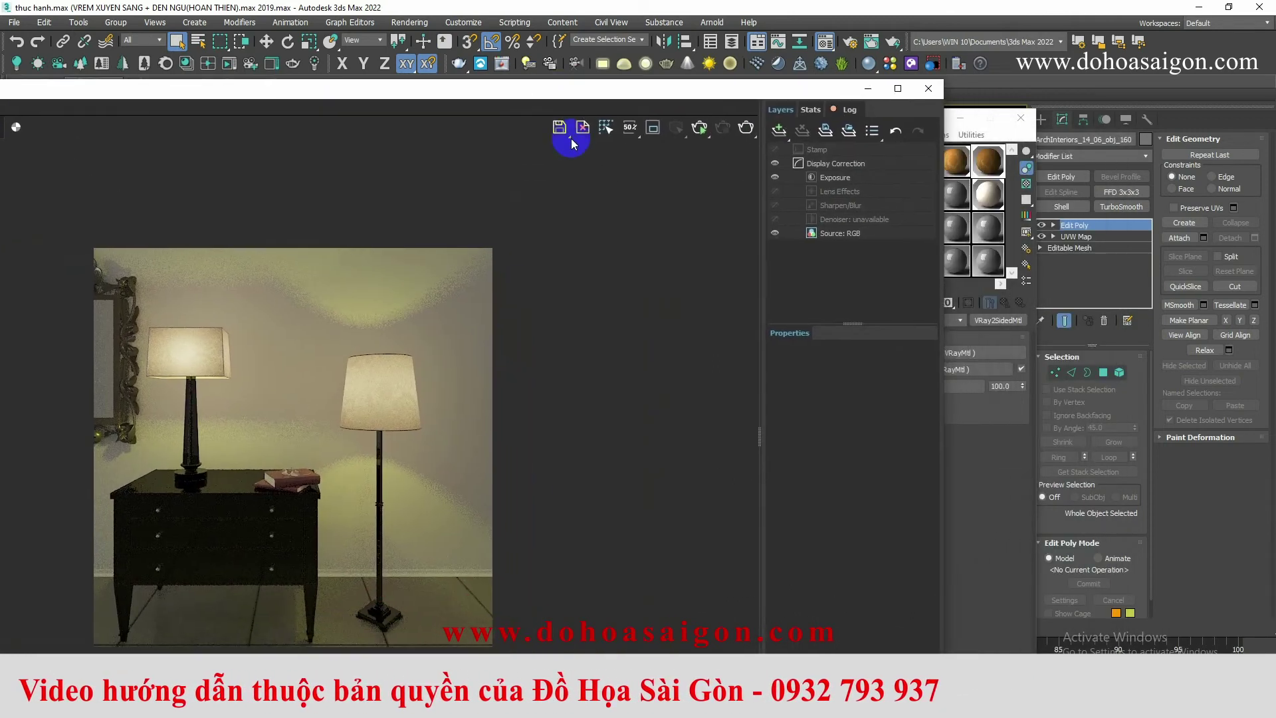
pyautogui.click(653, 127)
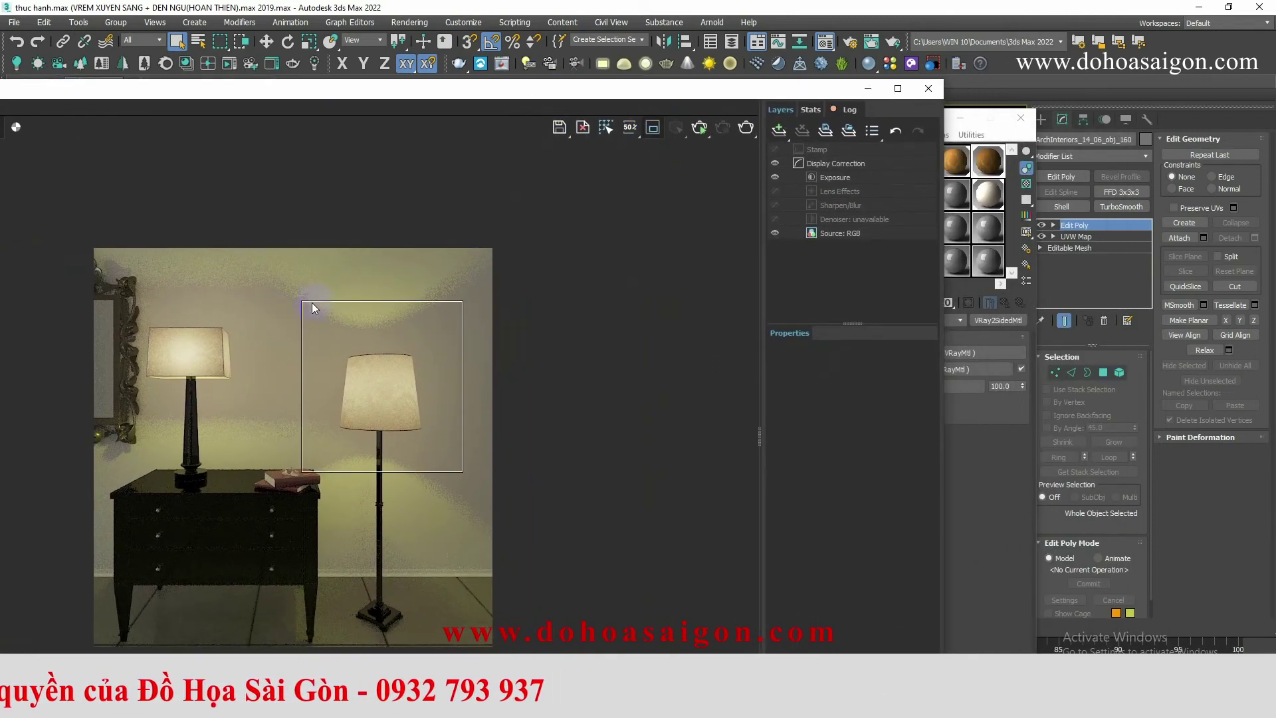
pyautogui.moveTo(461, 469)
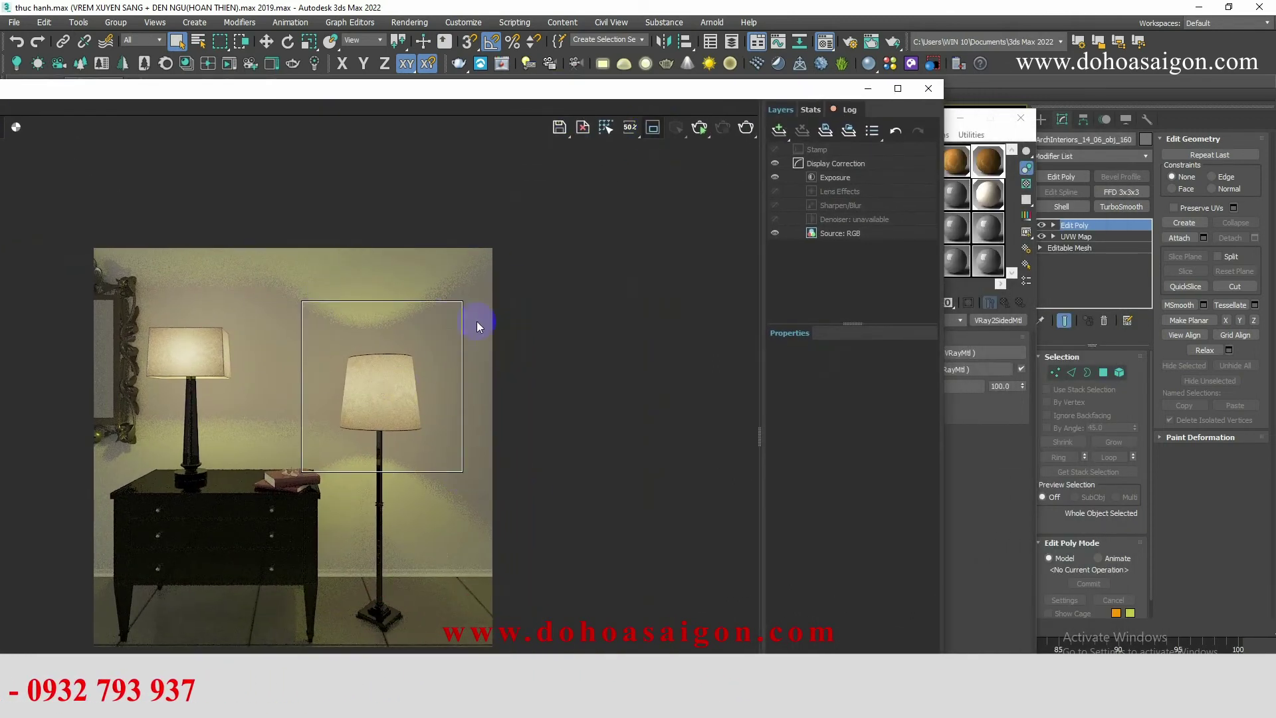
pyautogui.moveTo(530, 87); pyautogui.dragTo(399, 72)
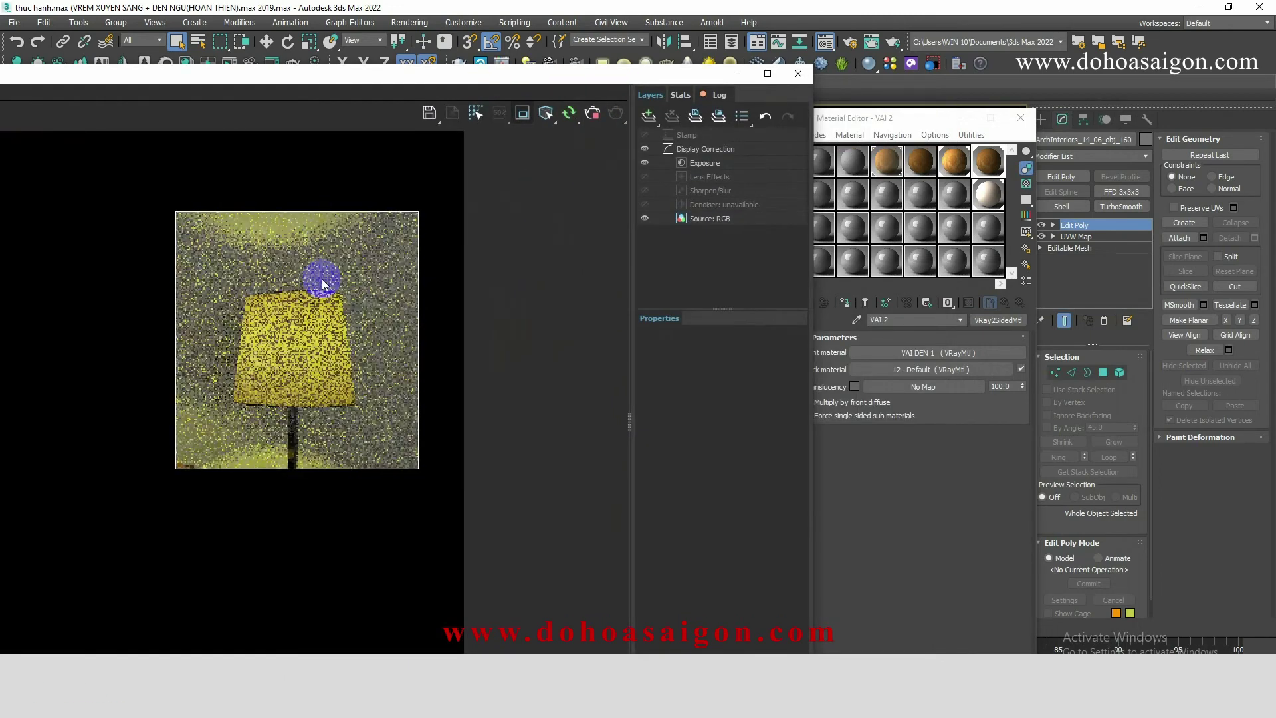
pyautogui.click(890, 120)
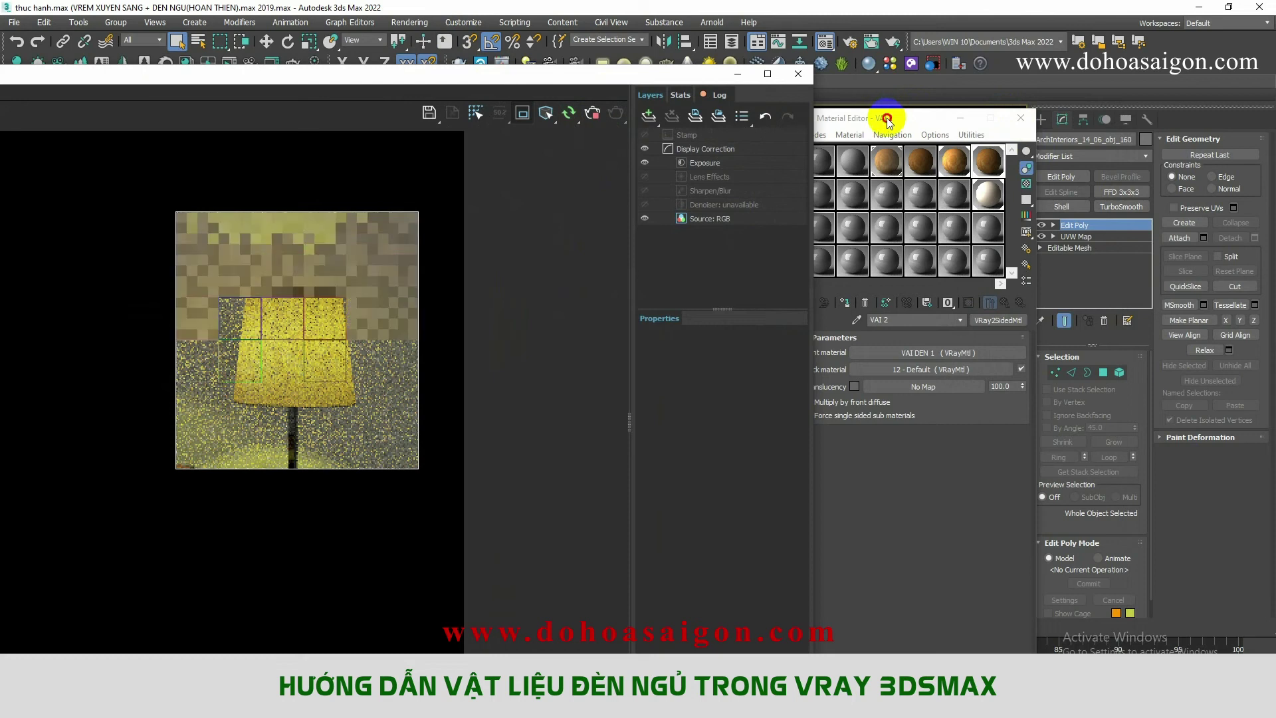
# Step: Set the floor shade's translucency to grey 119 after testing black and white, then re-render
pyautogui.click(855, 387)
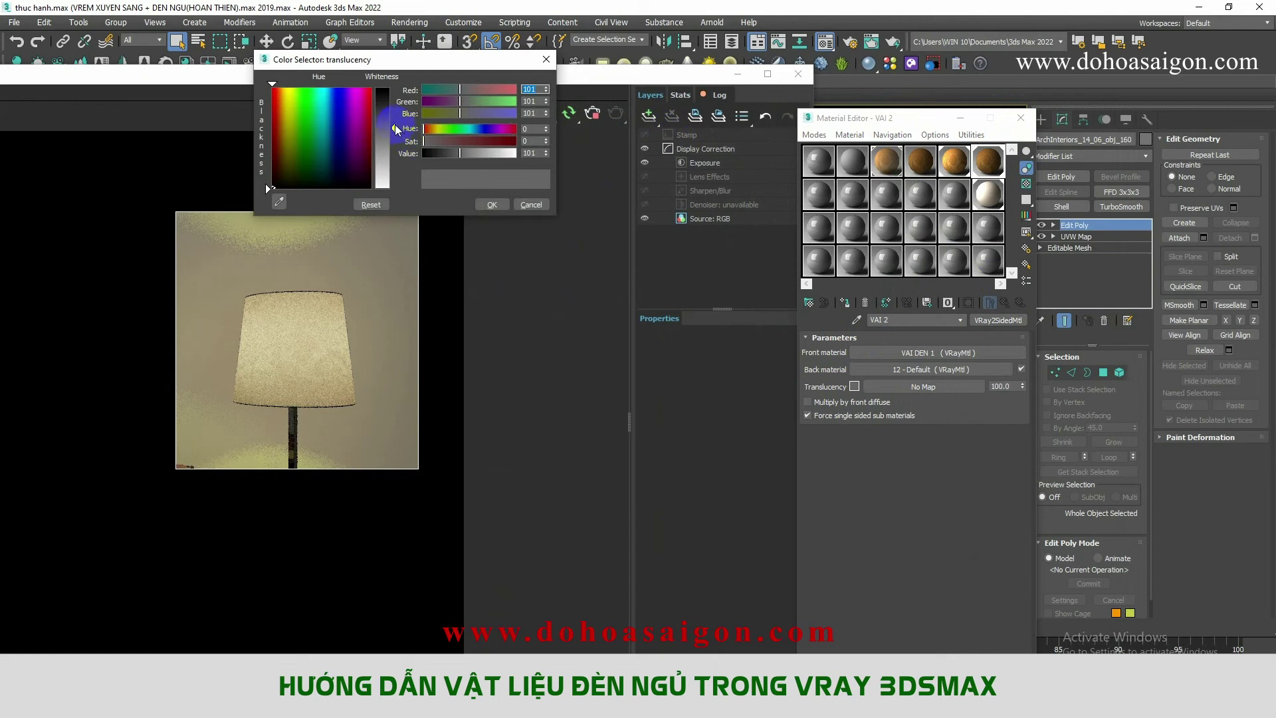
pyautogui.moveTo(398, 131); pyautogui.dragTo(396, 87)
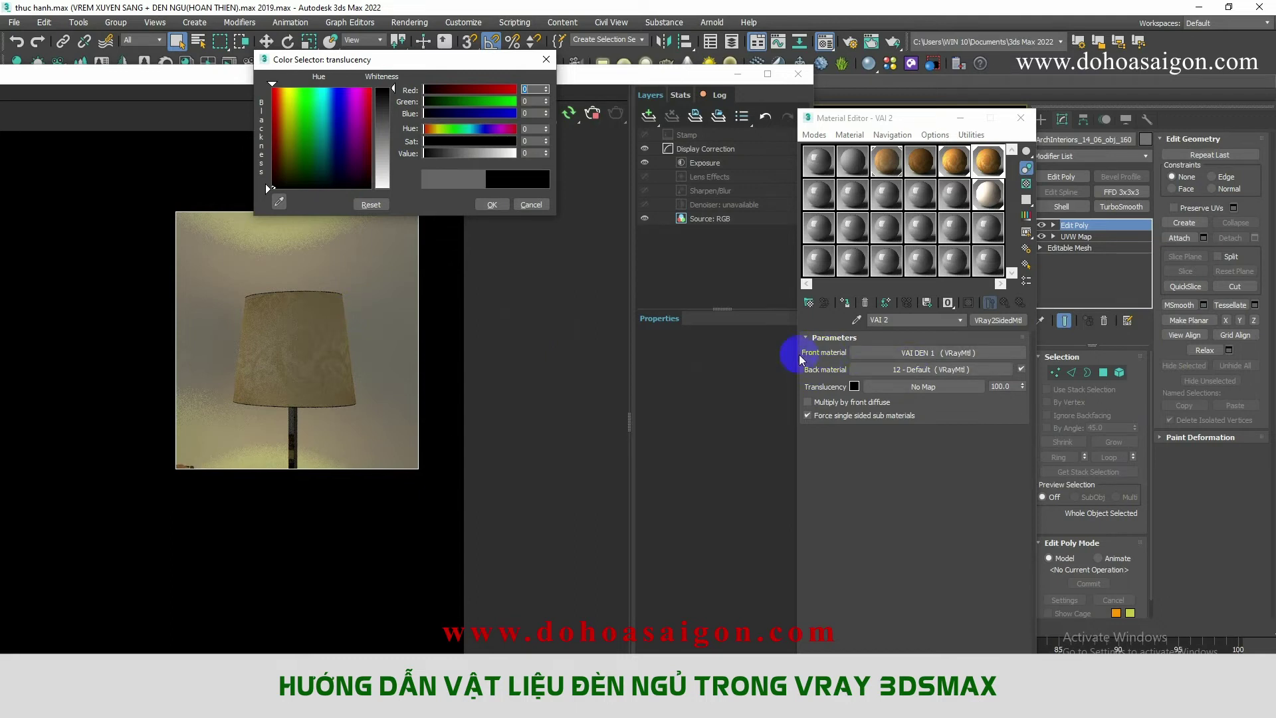
pyautogui.click(315, 327)
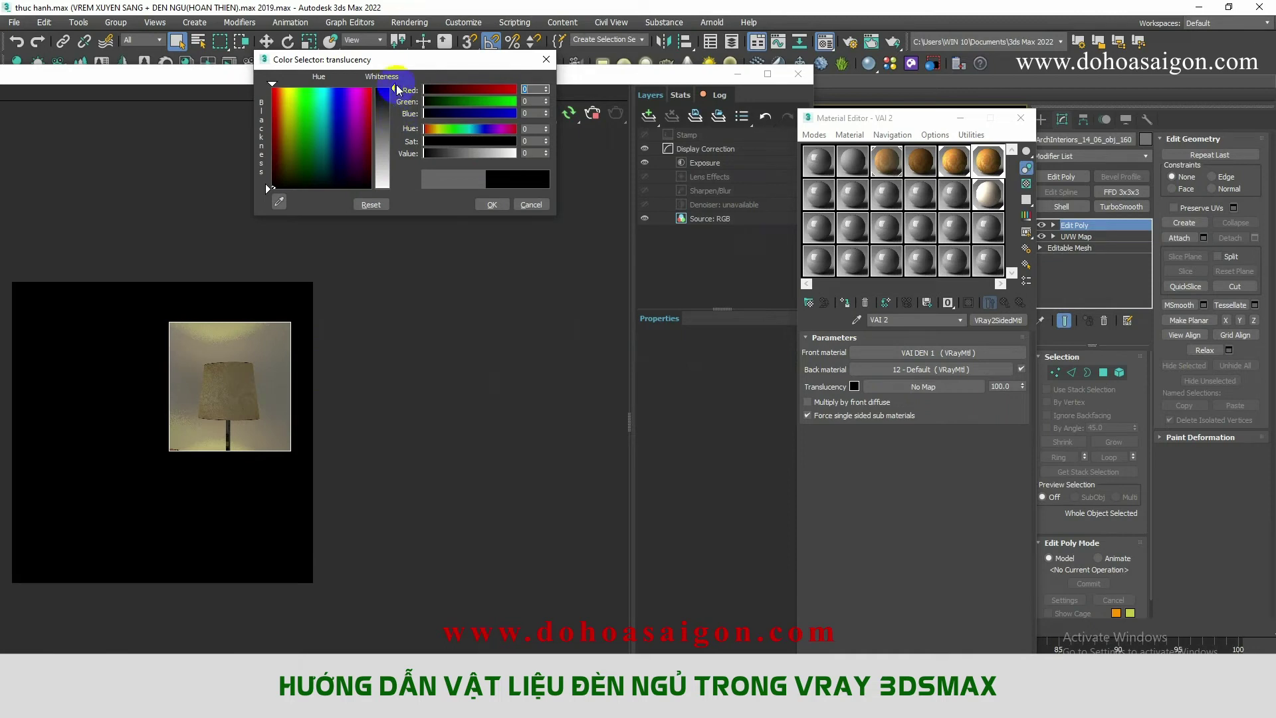
pyautogui.moveTo(384, 93); pyautogui.dragTo(394, 188)
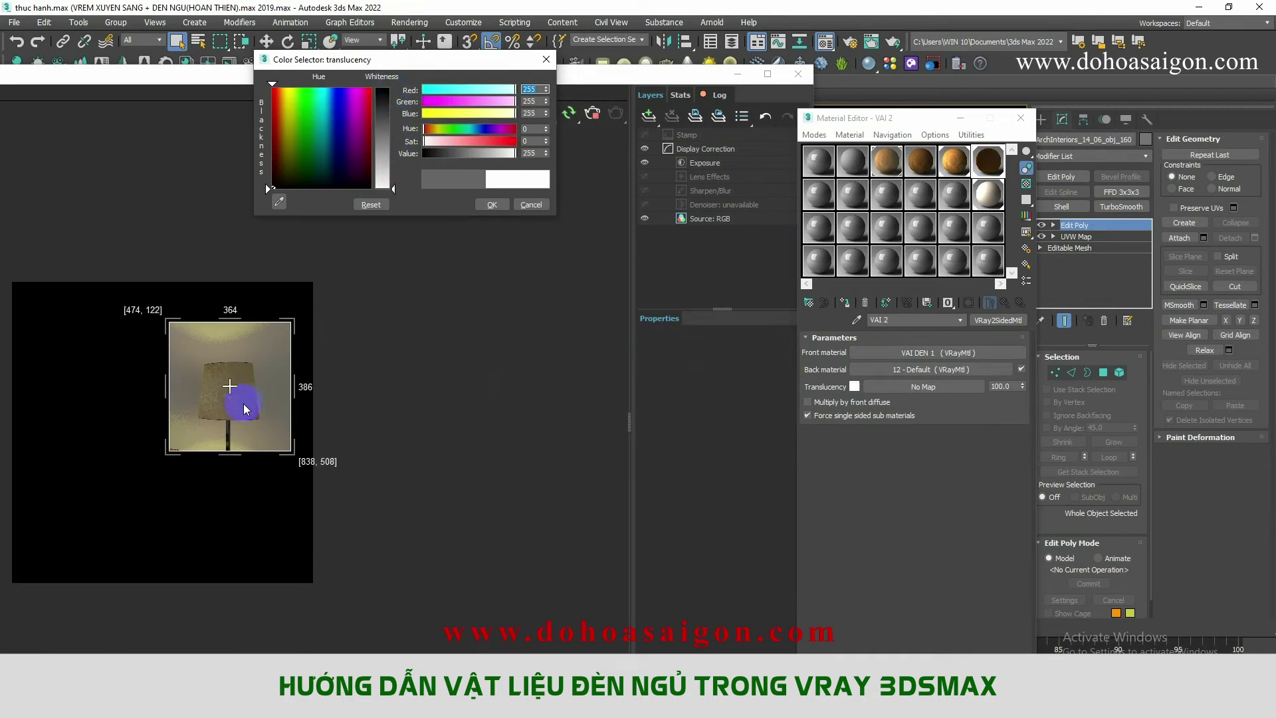
pyautogui.scroll(2, 230, 405)
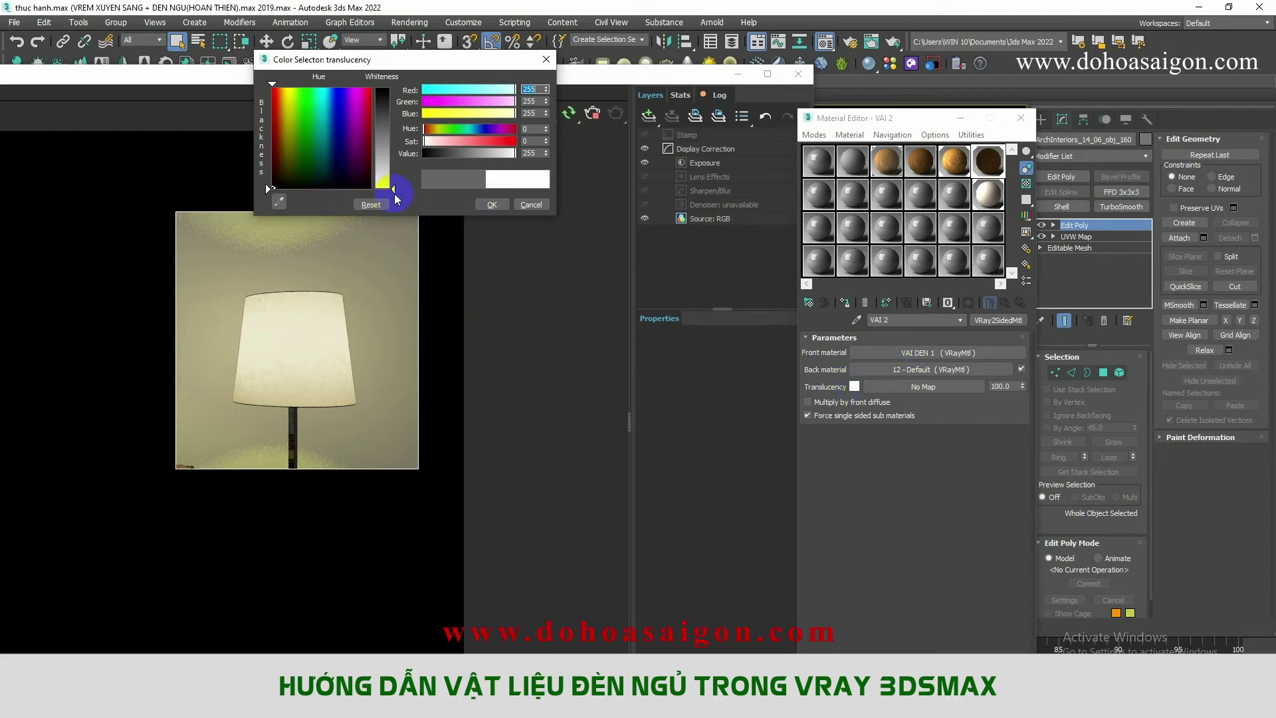
pyautogui.moveTo(393, 189); pyautogui.dragTo(392, 135)
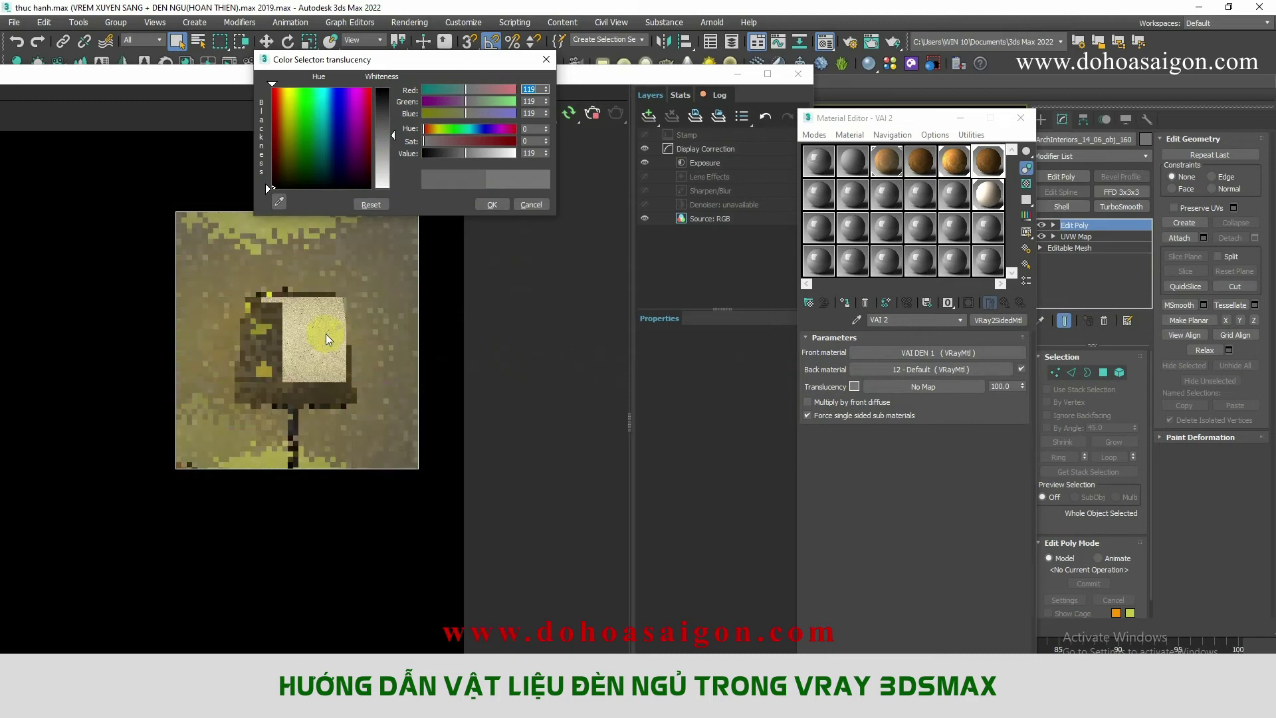
pyautogui.click(489, 208)
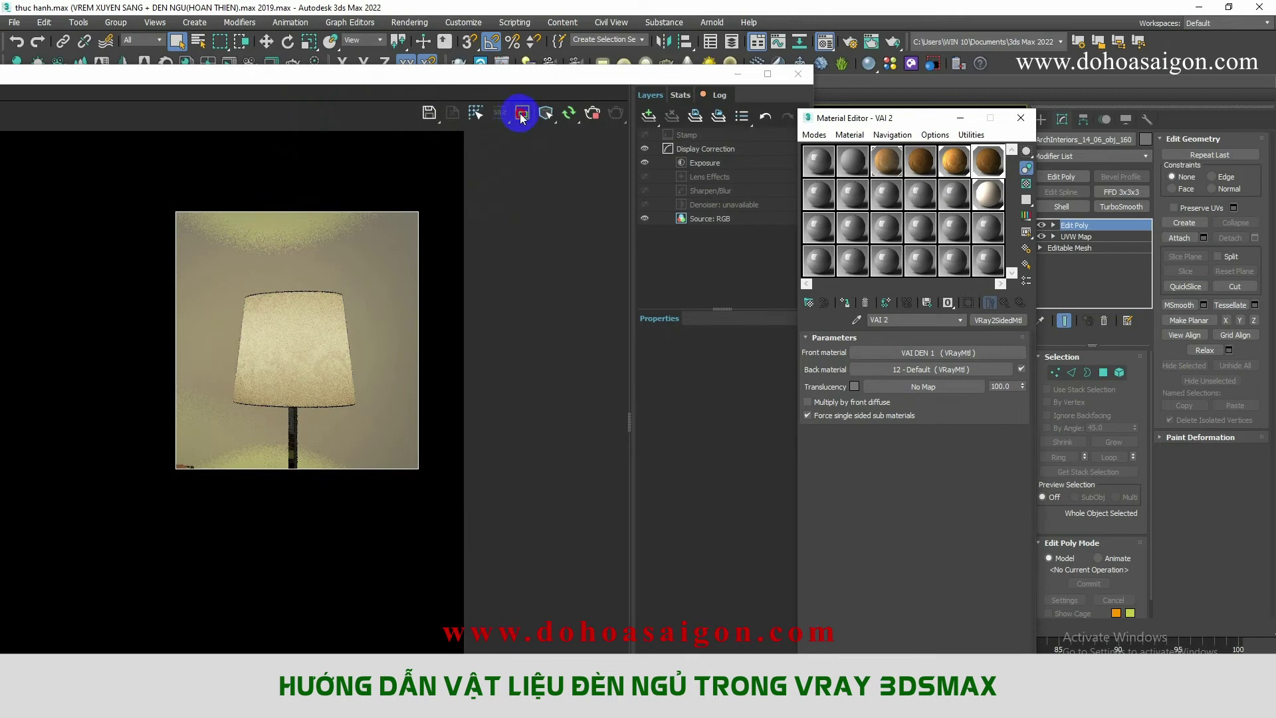
pyautogui.click(434, 211)
pyautogui.click(592, 113)
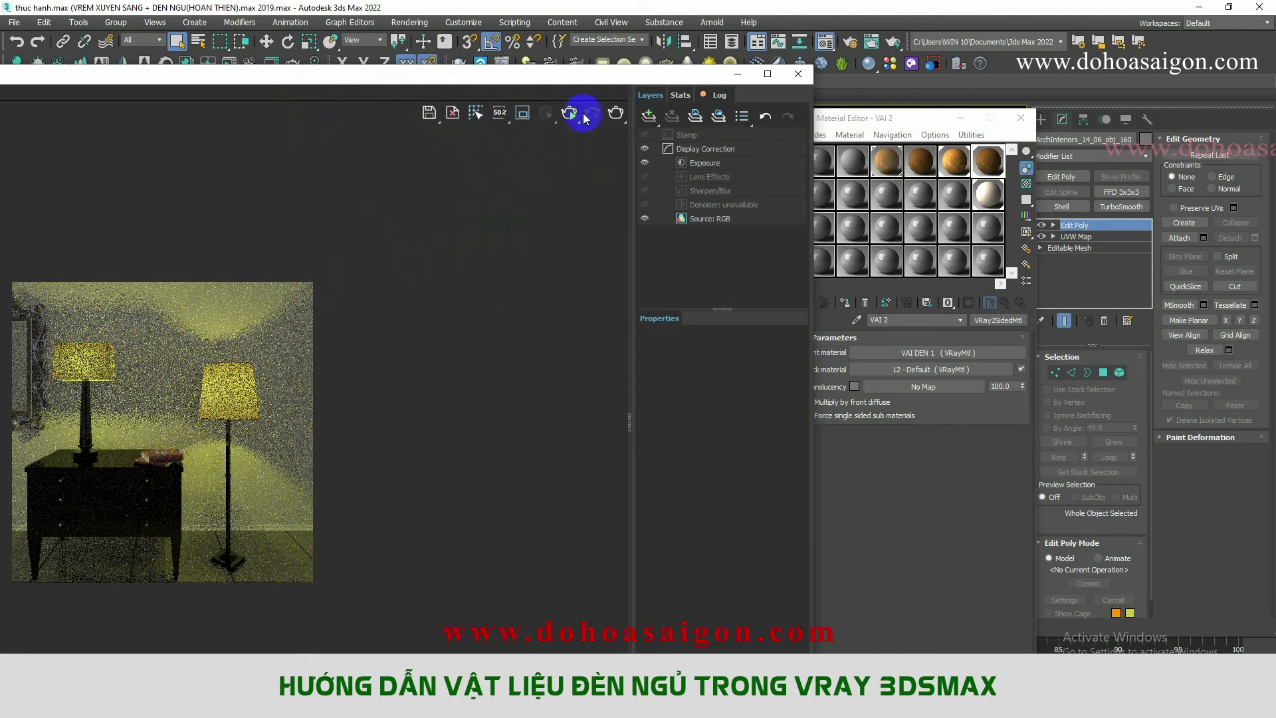
# Step: Move the noisy test render aside and switch between the Material Editor and frame buffer
pyautogui.moveTo(555, 78); pyautogui.dragTo(634, 61)
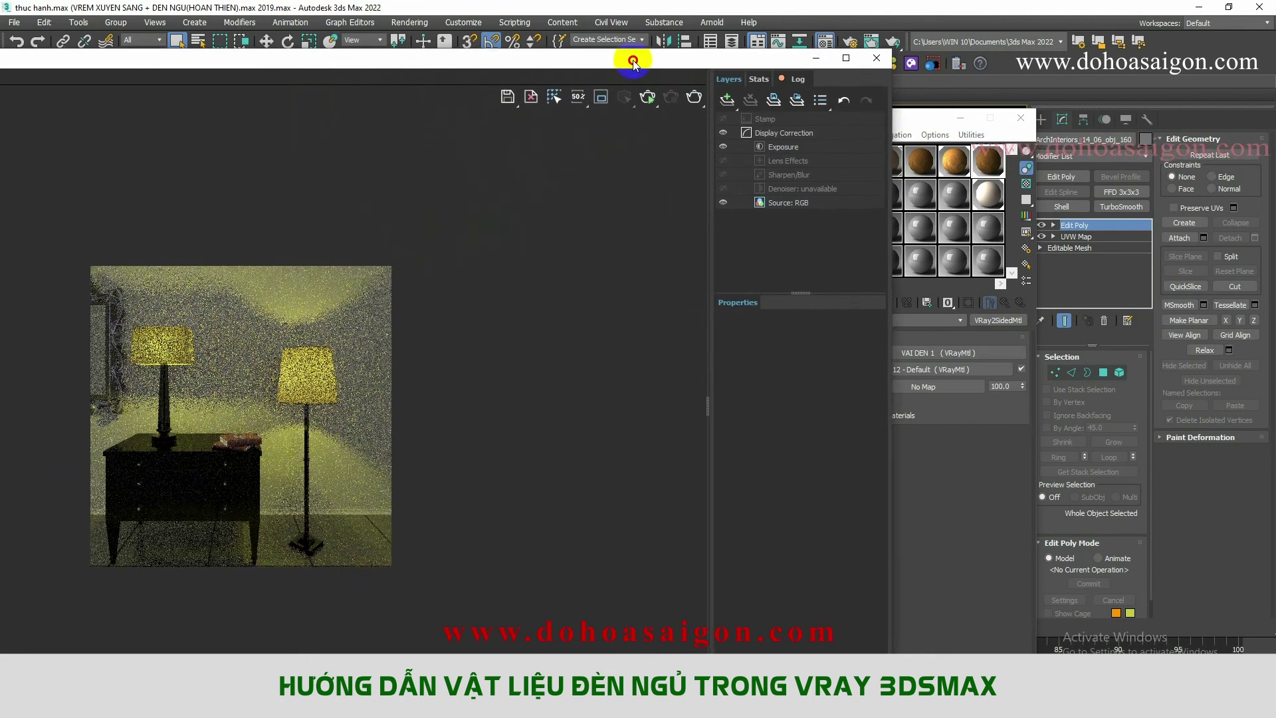
pyautogui.click(922, 118)
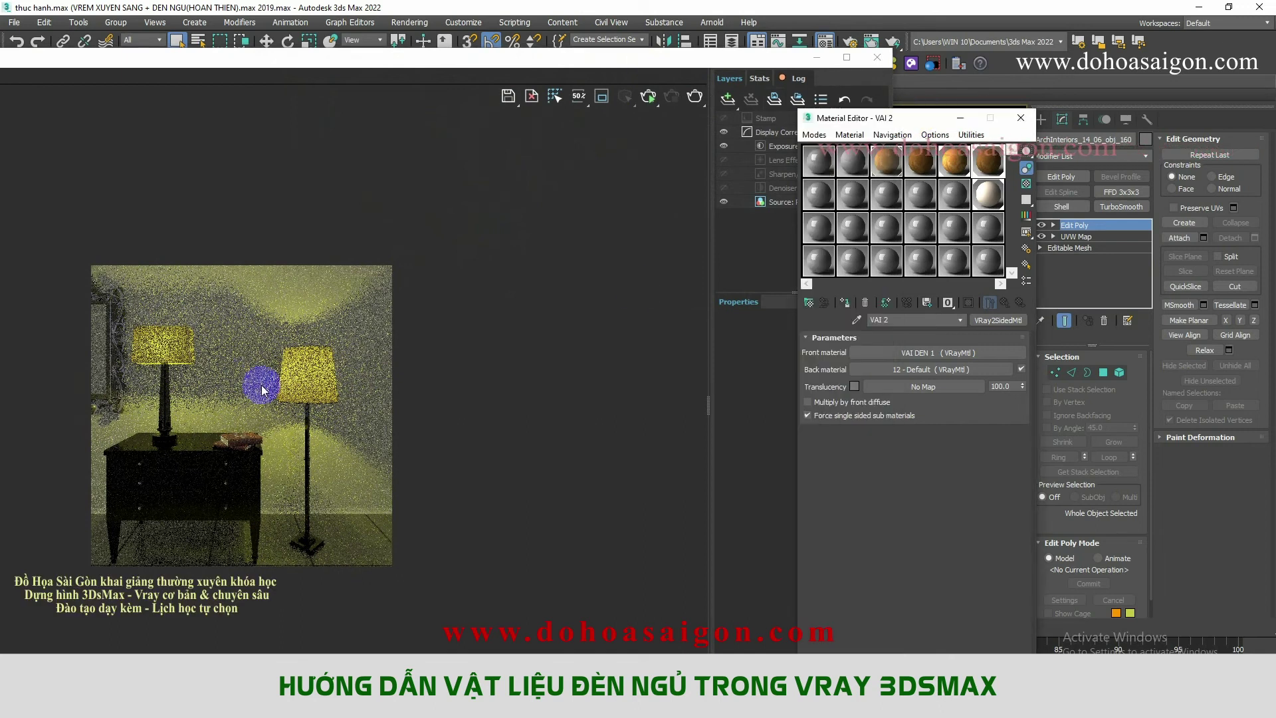
pyautogui.click(696, 98)
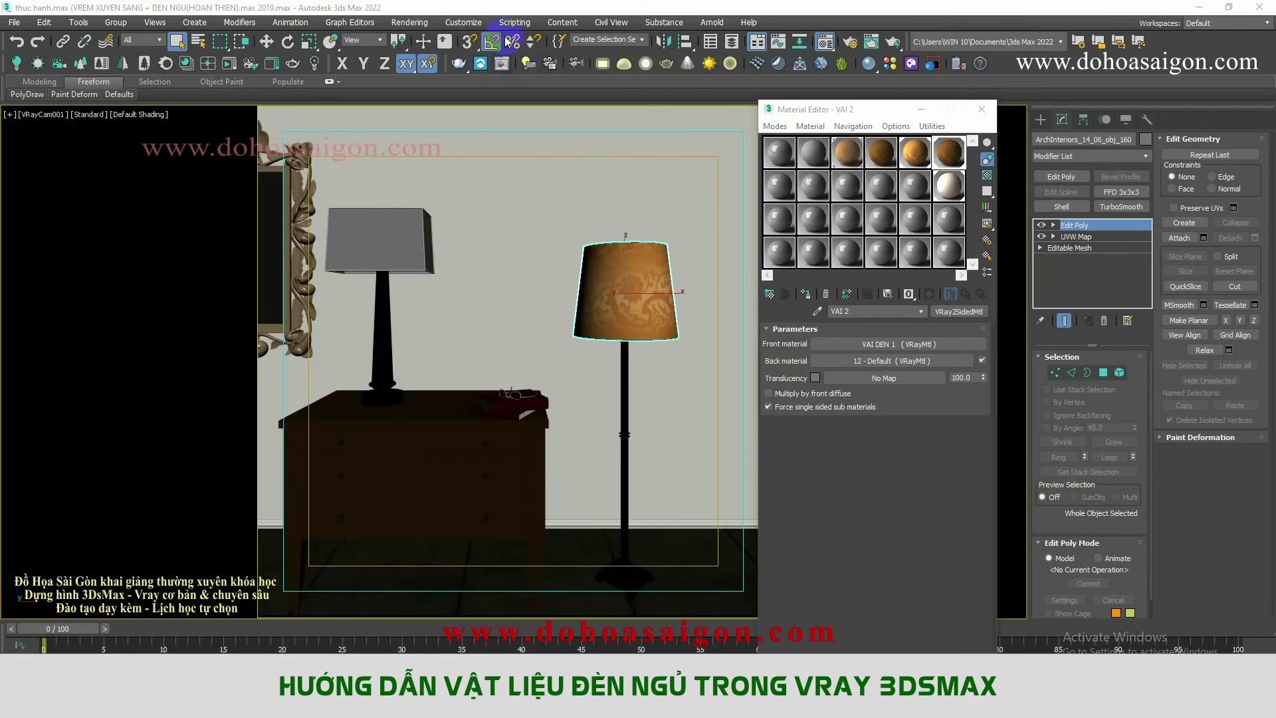
# Step: Set the render output size to 1000 × 1000 in Render Setup
pyautogui.click(410, 22)
pyautogui.click(505, 90)
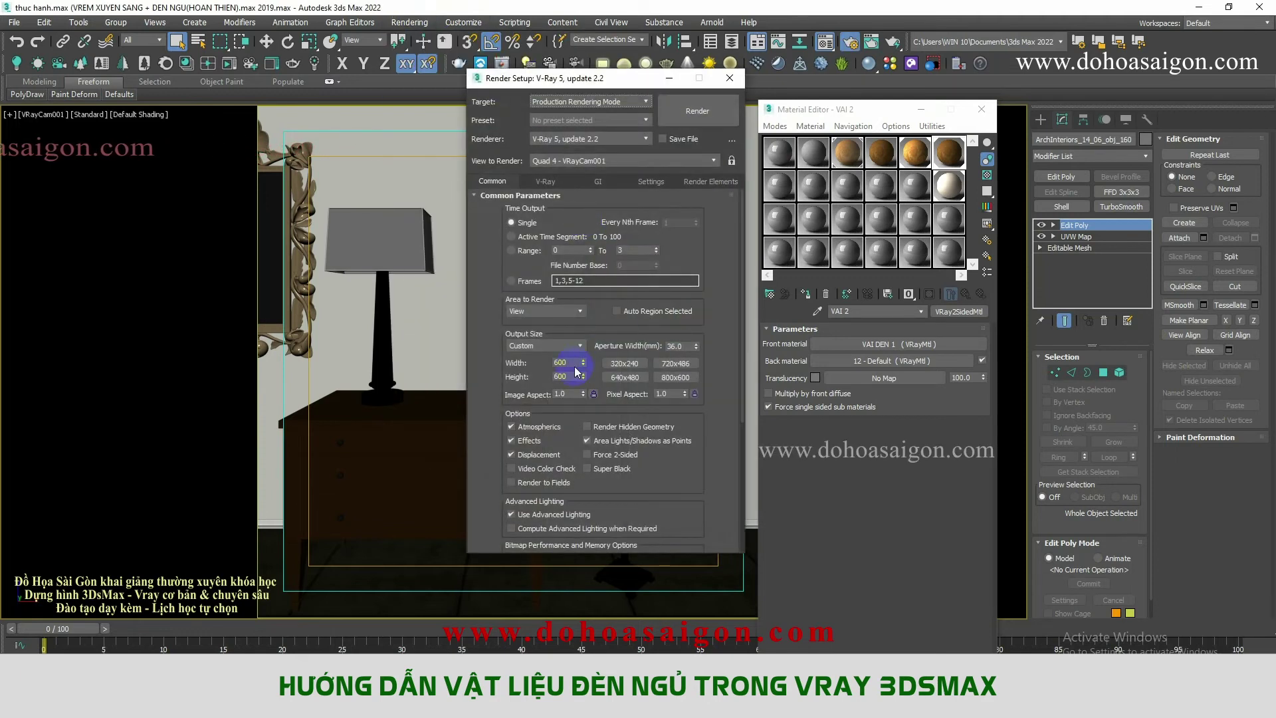
pyautogui.doubleClick(571, 363)
pyautogui.write('1000')
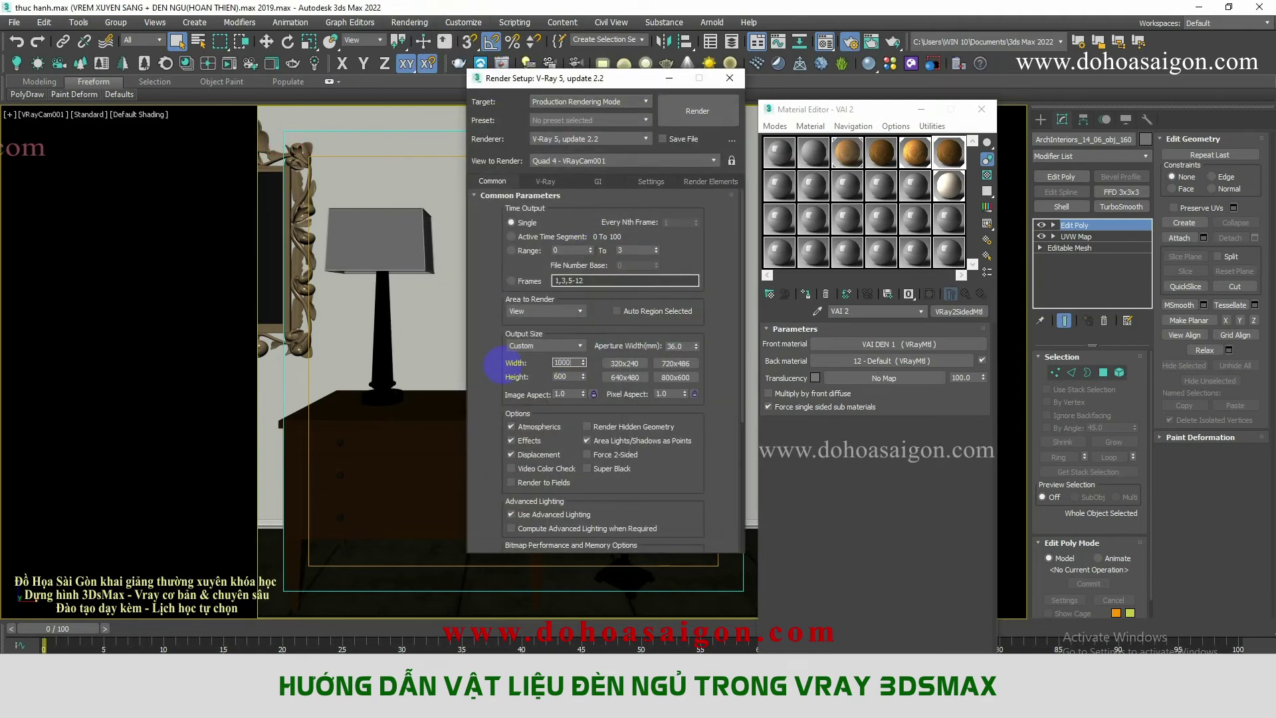
pyautogui.doubleClick(571, 377)
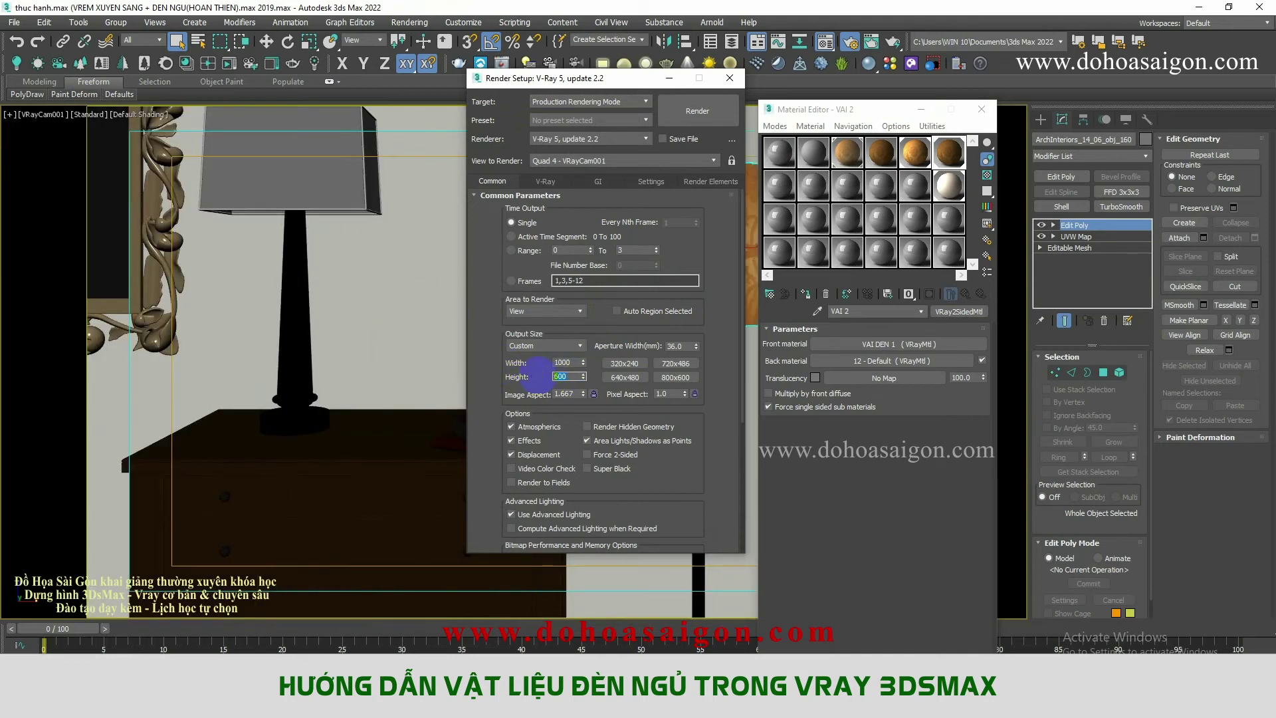
pyautogui.write('1000')
pyautogui.press('Return')
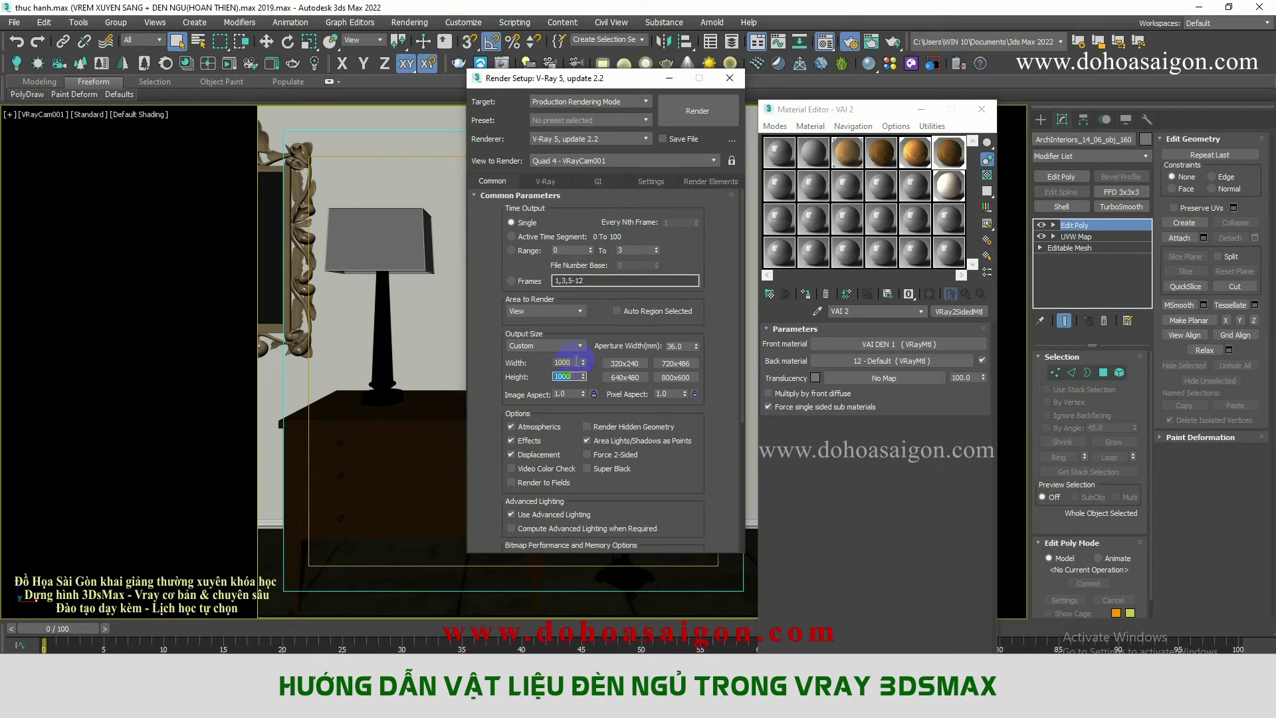
# Step: Set the irradiance map preset to Medium on the GI tab
pyautogui.click(598, 181)
pyautogui.click(534, 210)
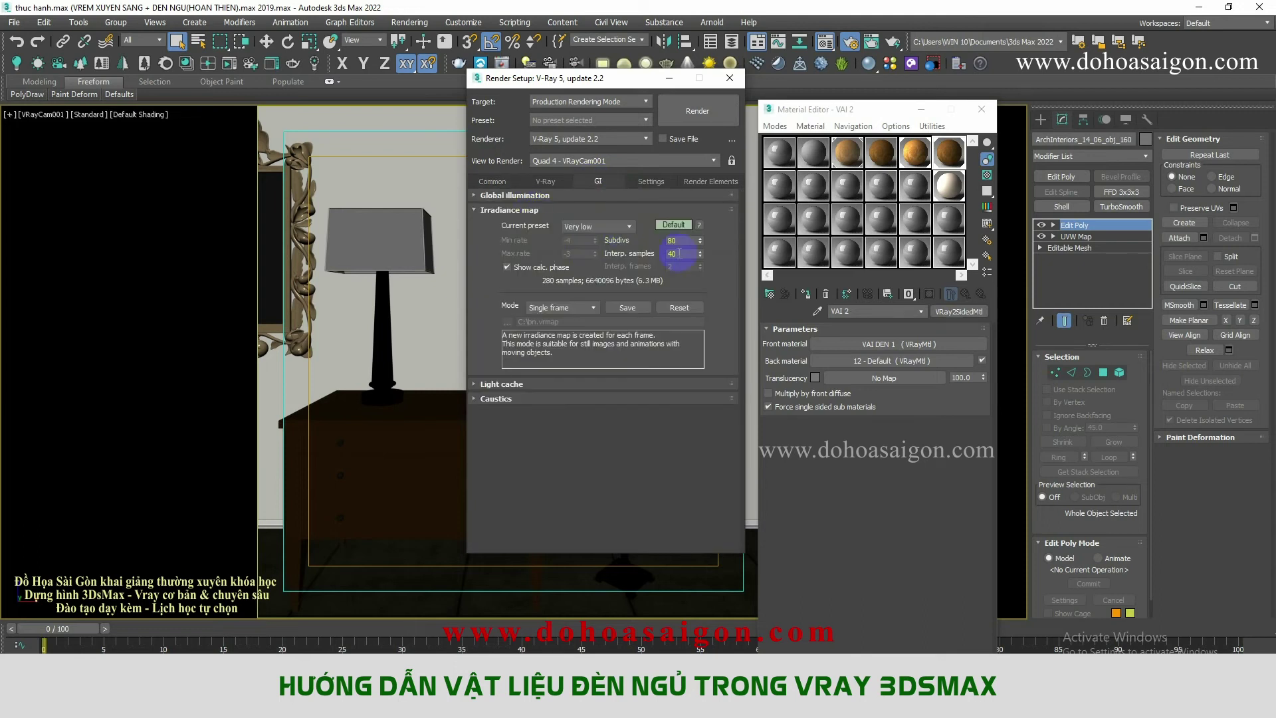
pyautogui.click(598, 225)
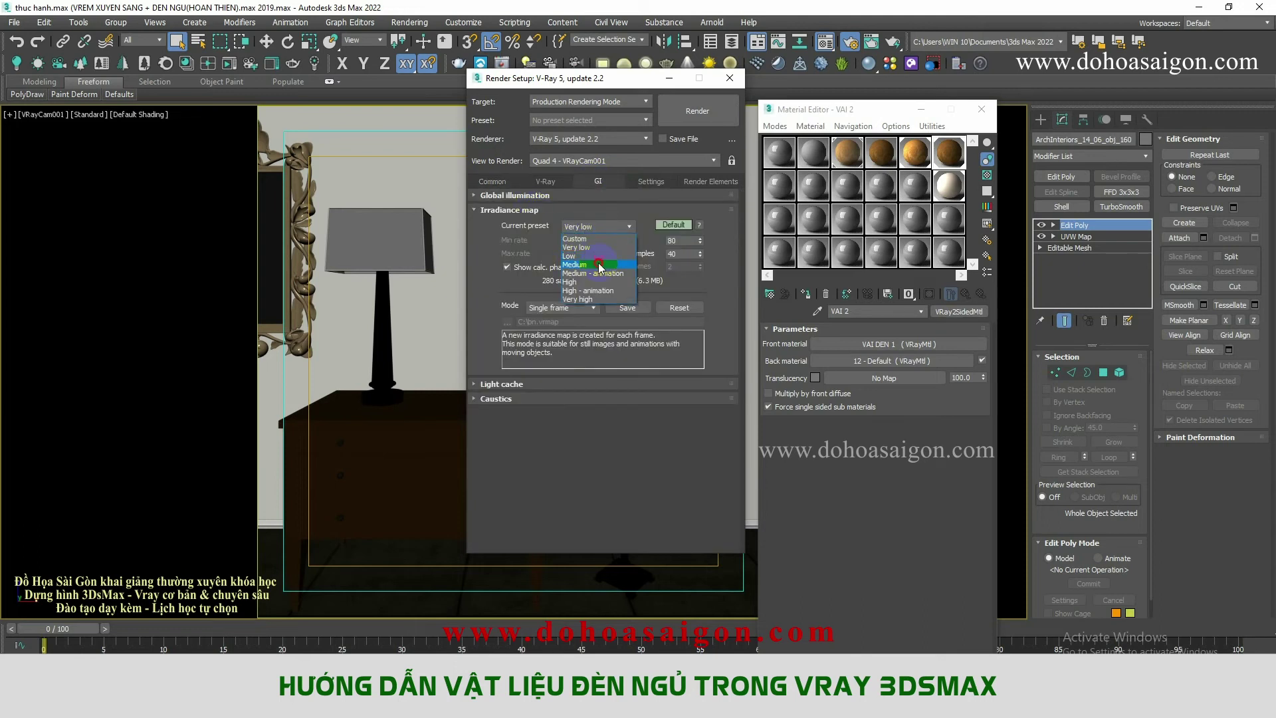
pyautogui.click(600, 265)
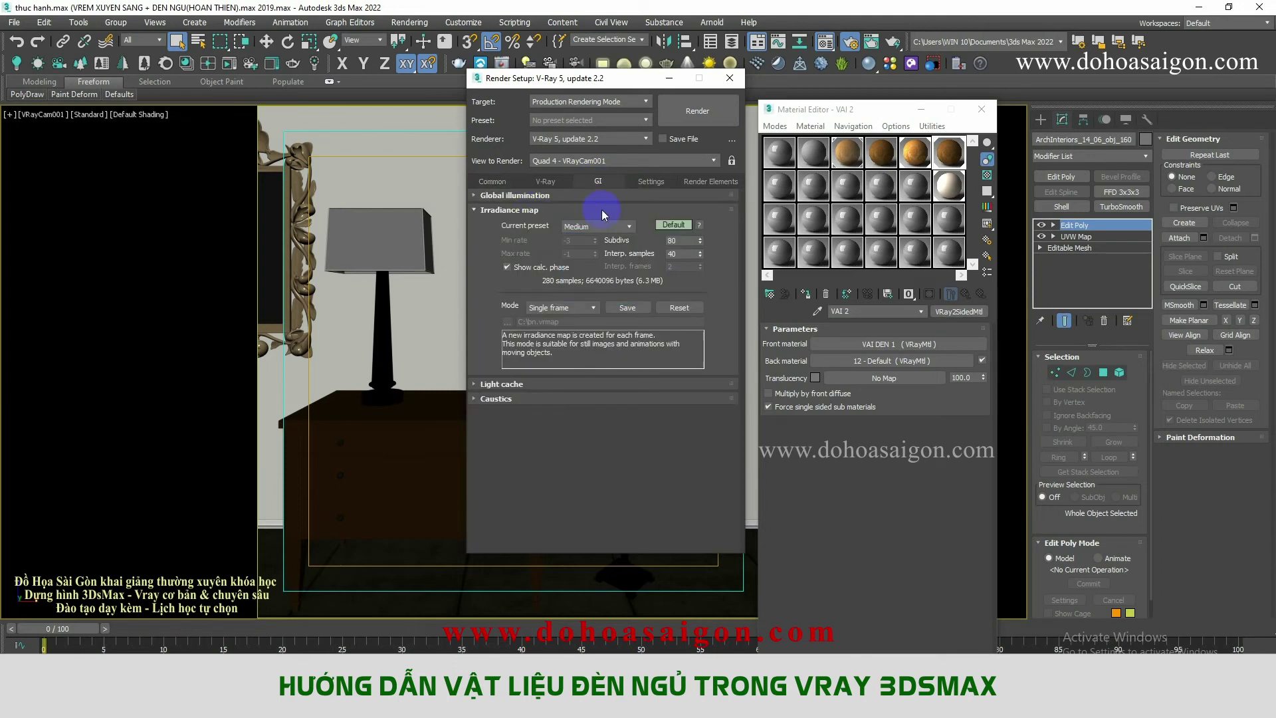
pyautogui.click(537, 210)
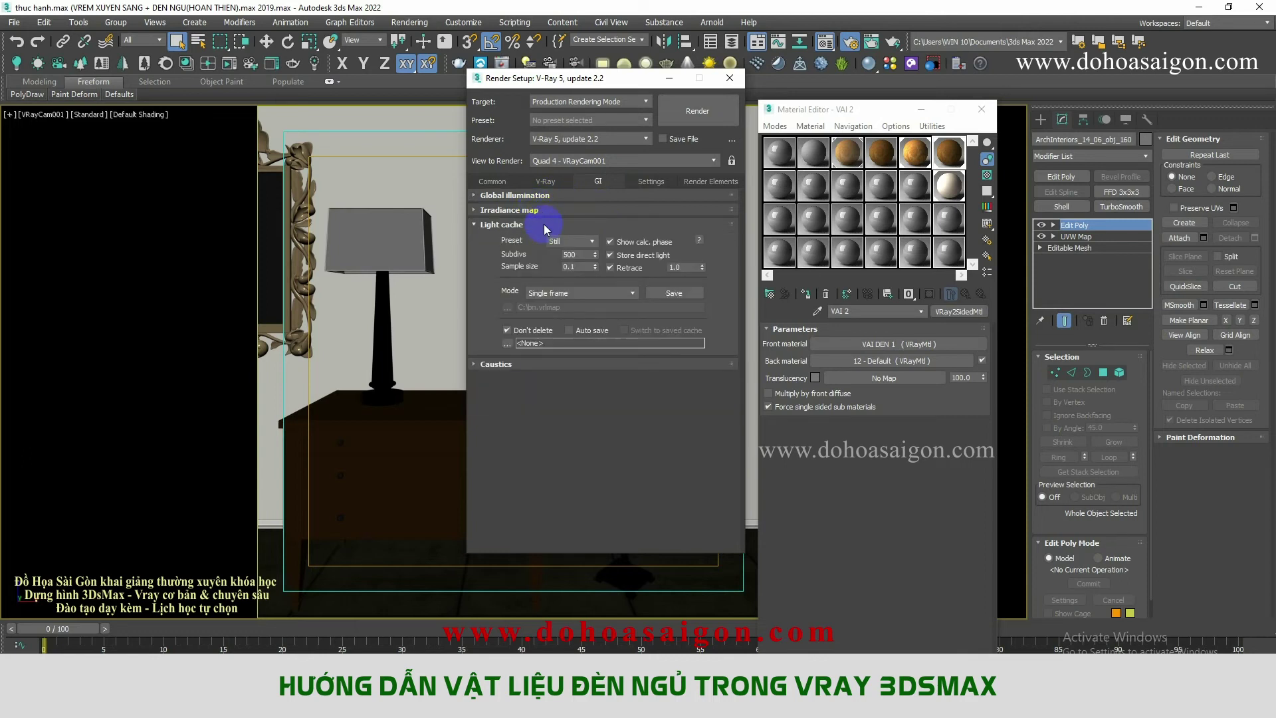
# Step: Raise the V-Ray bucket Max subdivs to 50
pyautogui.click(555, 184)
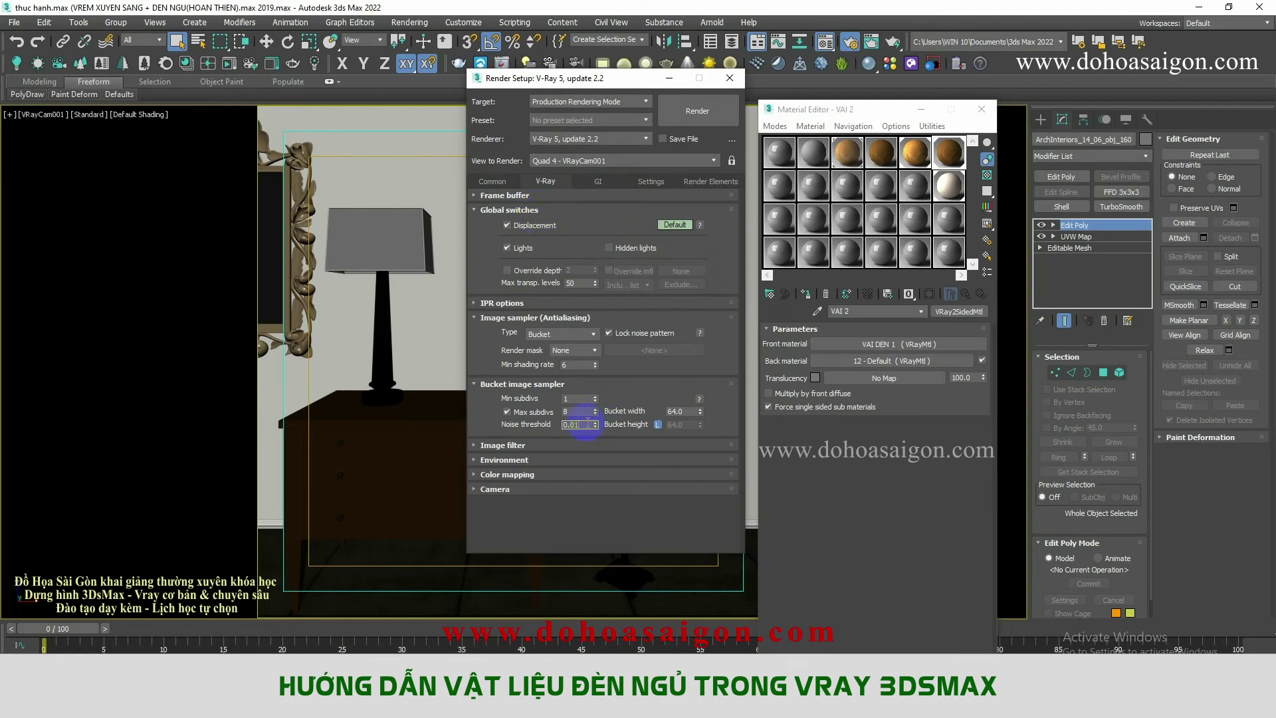
pyautogui.doubleClick(579, 410)
pyautogui.write('50')
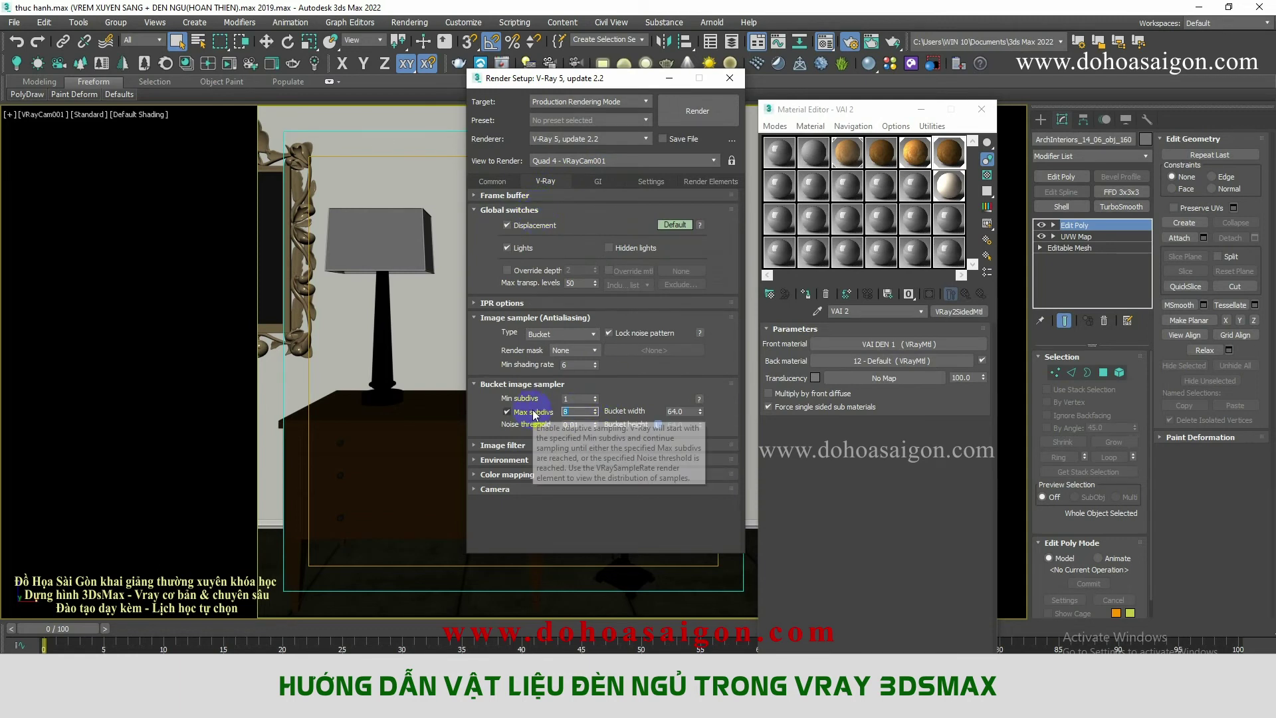
pyautogui.press('Return')
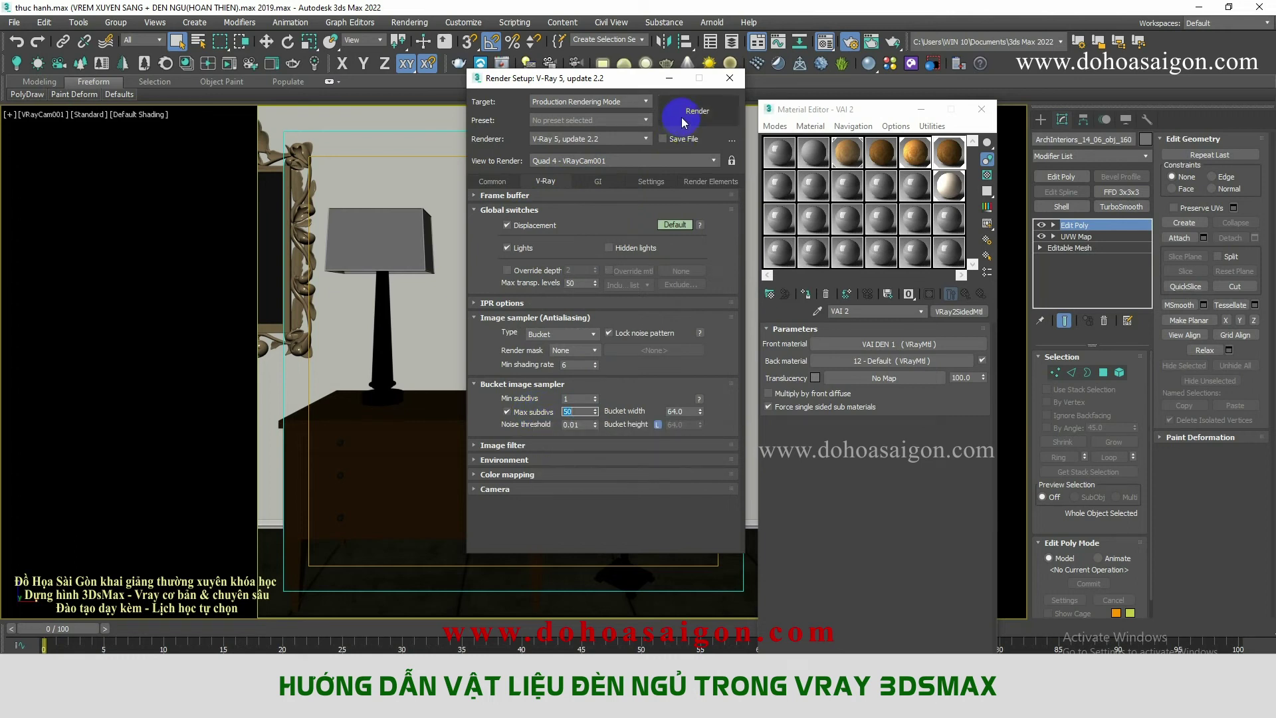
# Step: Render the final 1000 × 1000 image and reposition the frame buffer to view it whole
pyautogui.click(687, 119)
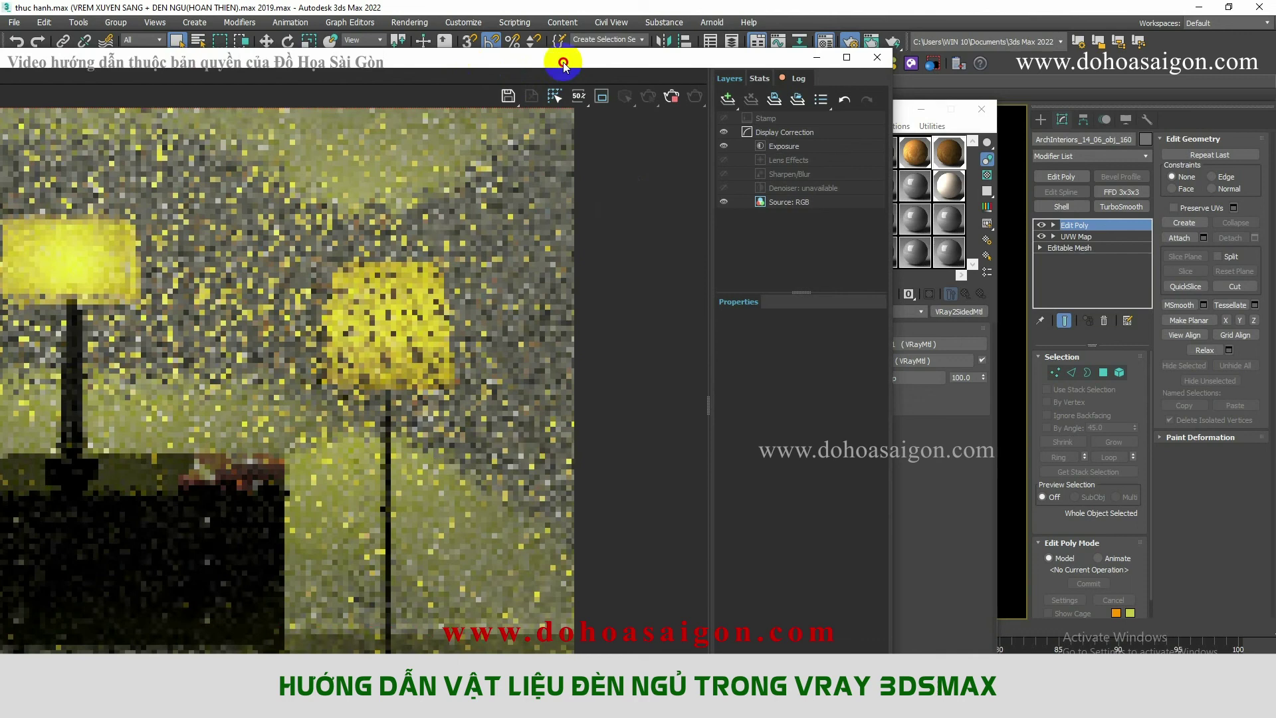
pyautogui.moveTo(467, 69); pyautogui.dragTo(811, 67)
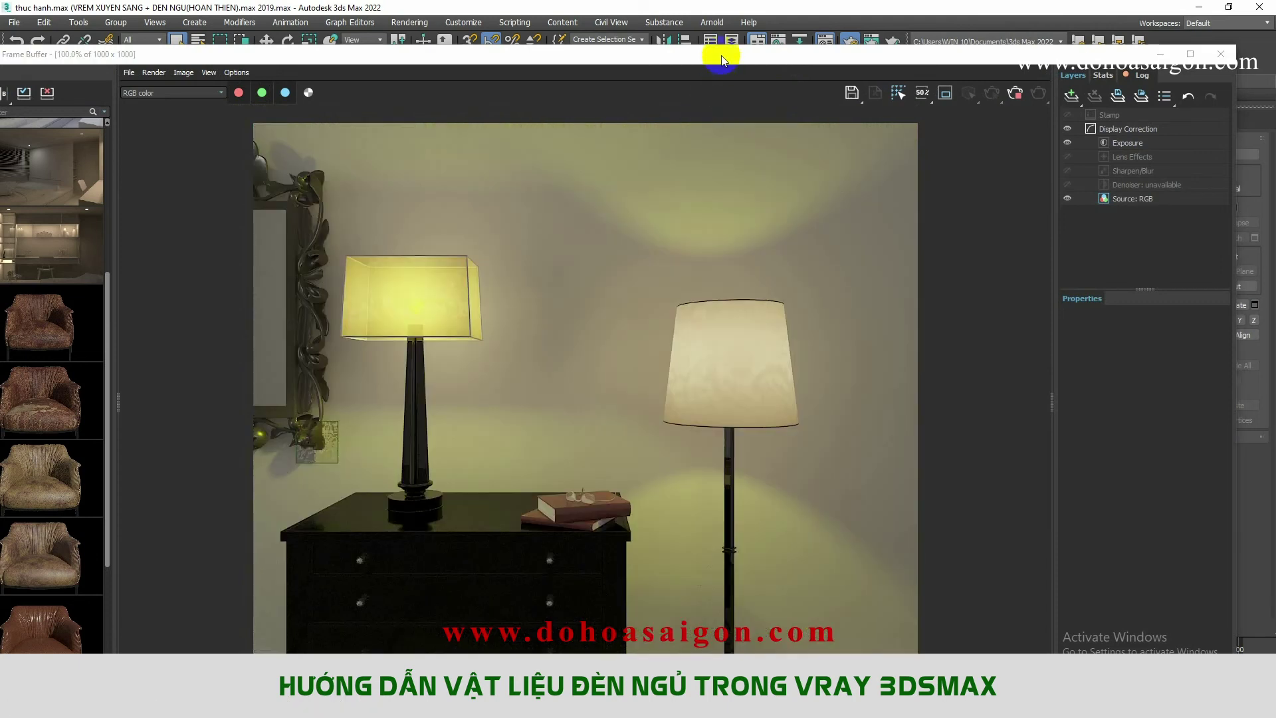
pyautogui.moveTo(719, 62); pyautogui.dragTo(589, 81)
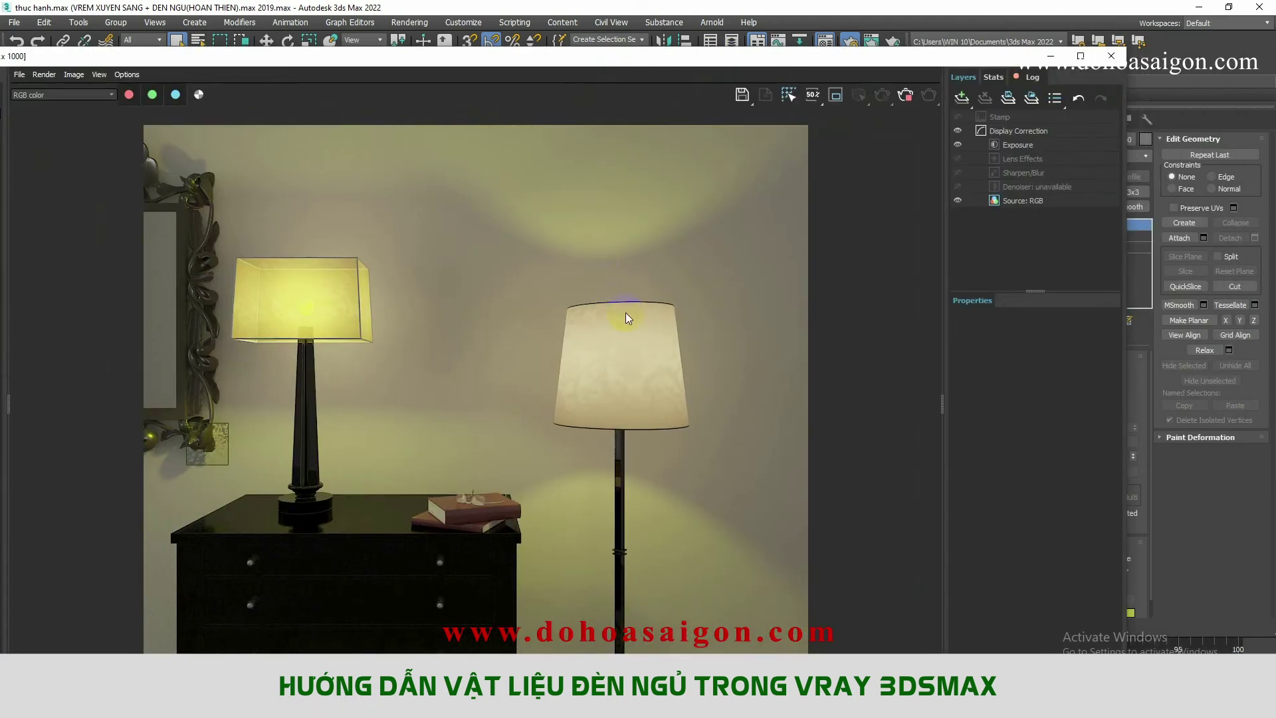
pyautogui.moveTo(754, 56); pyautogui.dragTo(561, 52)
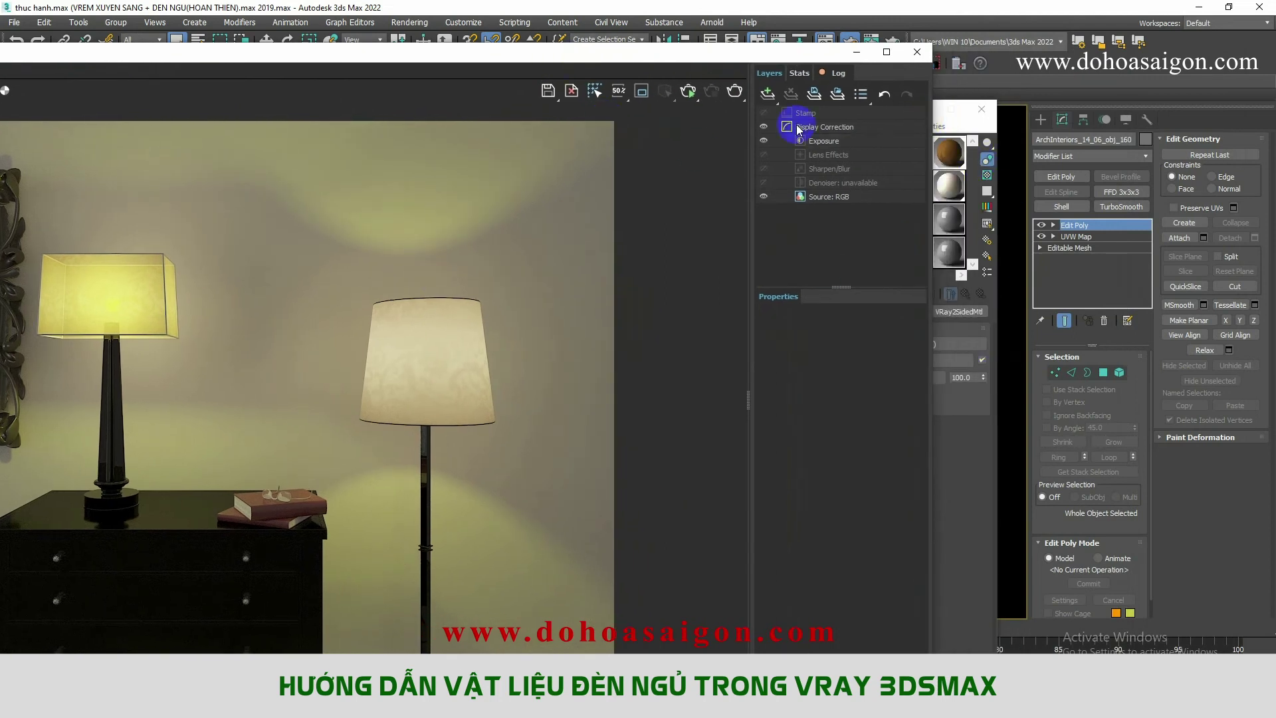
# Step: Check the patterned fabric texture map, then open the DEN 1 double-sided lamp material
pyautogui.moveTo(727, 47); pyautogui.dragTo(641, 76)
pyautogui.click(875, 107)
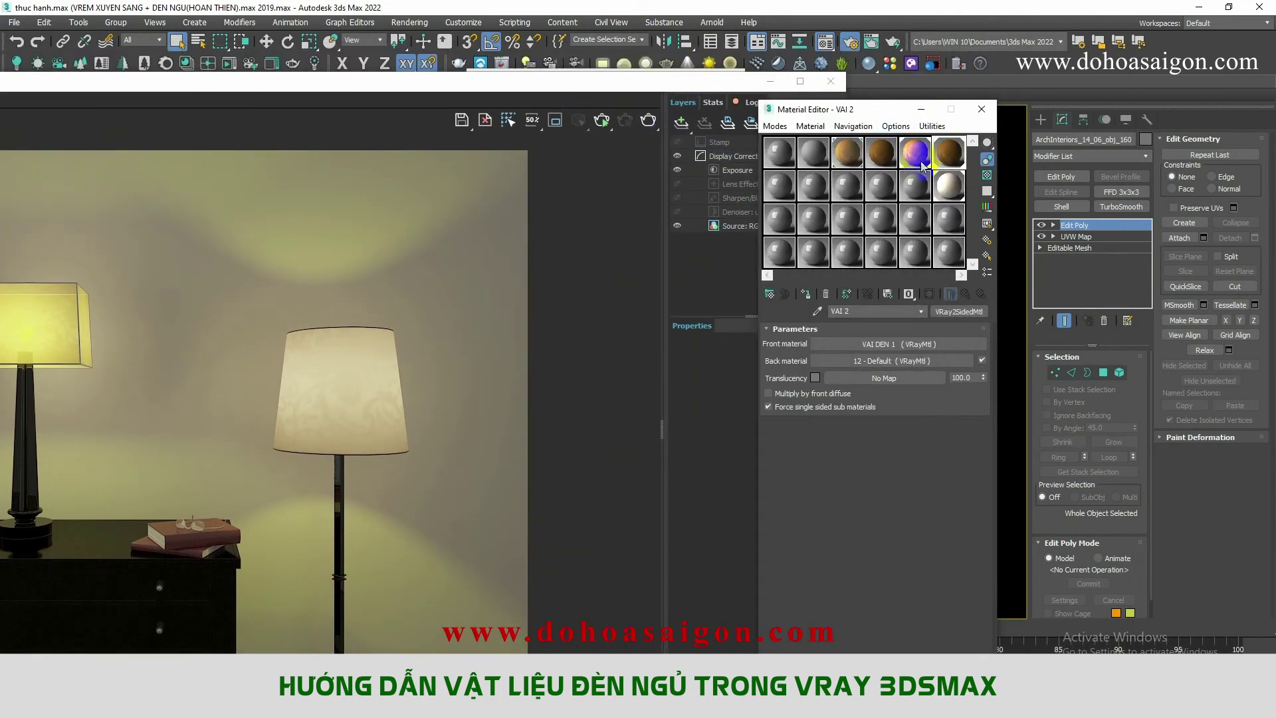
pyautogui.click(918, 198)
pyautogui.click(848, 153)
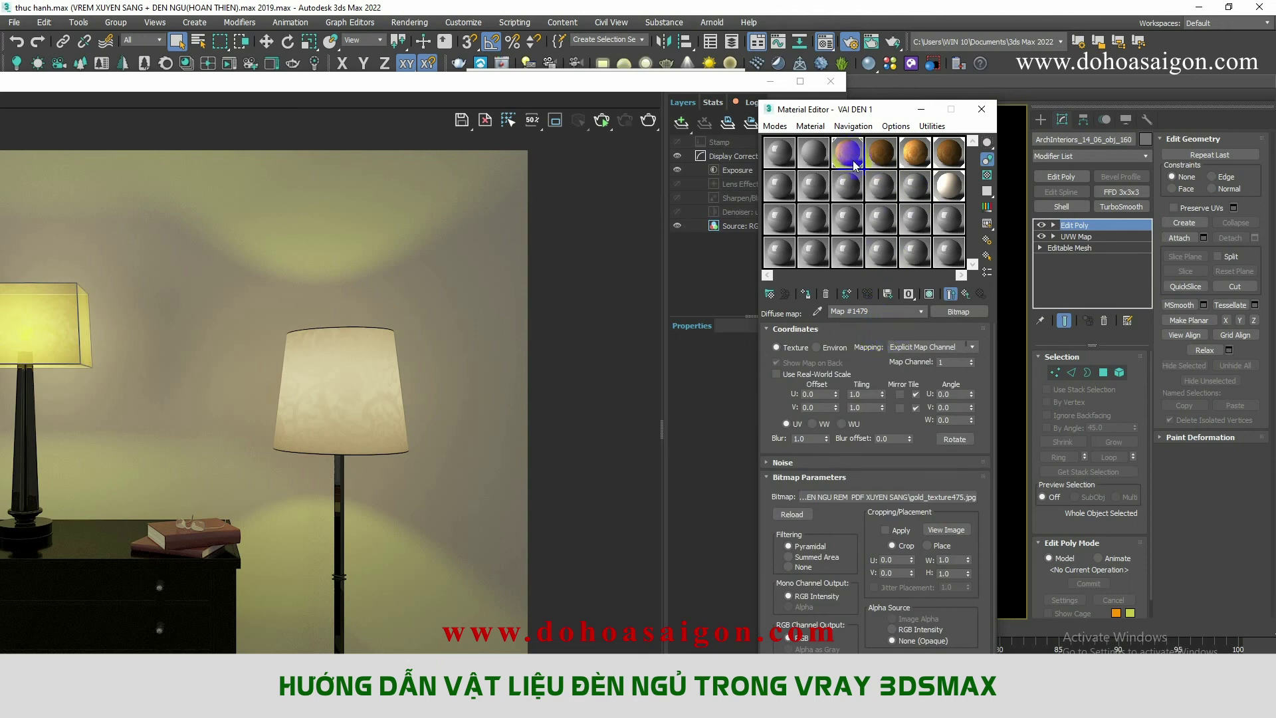
# Step: Arrange the Material Editor, Render Setup and frame buffer windows side by side
pyautogui.moveTo(846, 108); pyautogui.dragTo(730, 134)
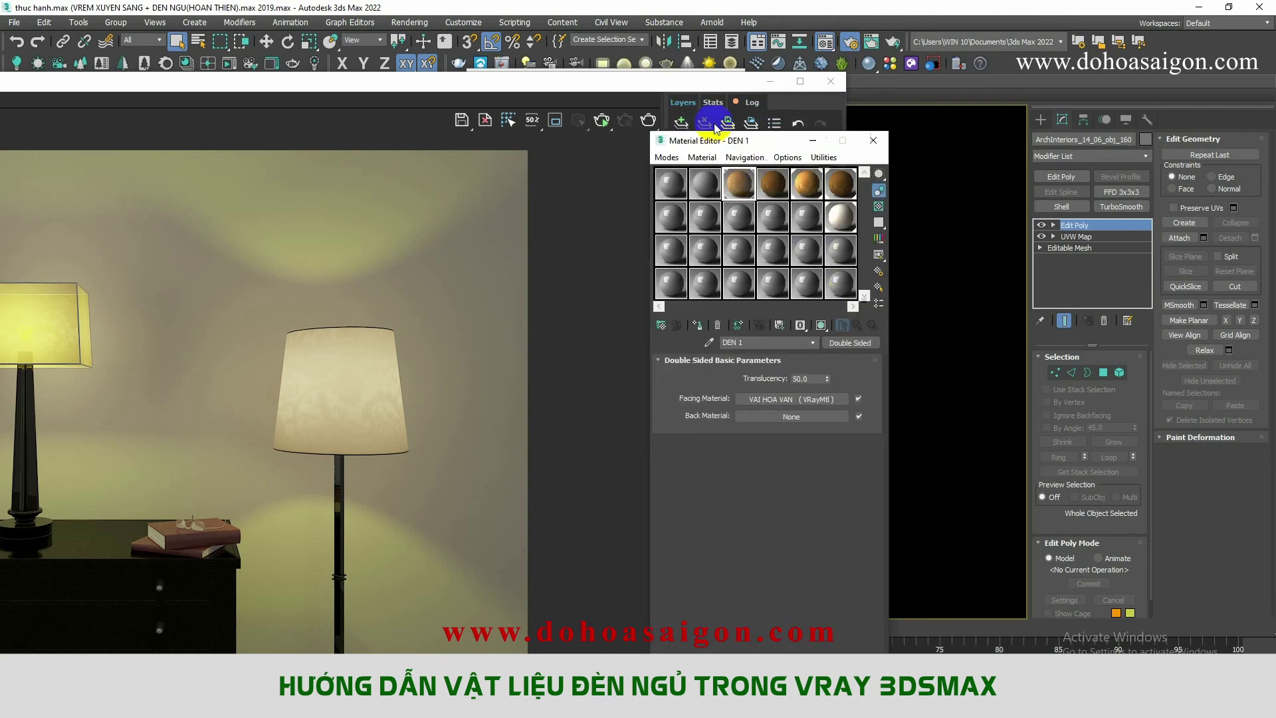
pyautogui.moveTo(651, 86); pyautogui.dragTo(728, 108)
pyautogui.click(968, 206)
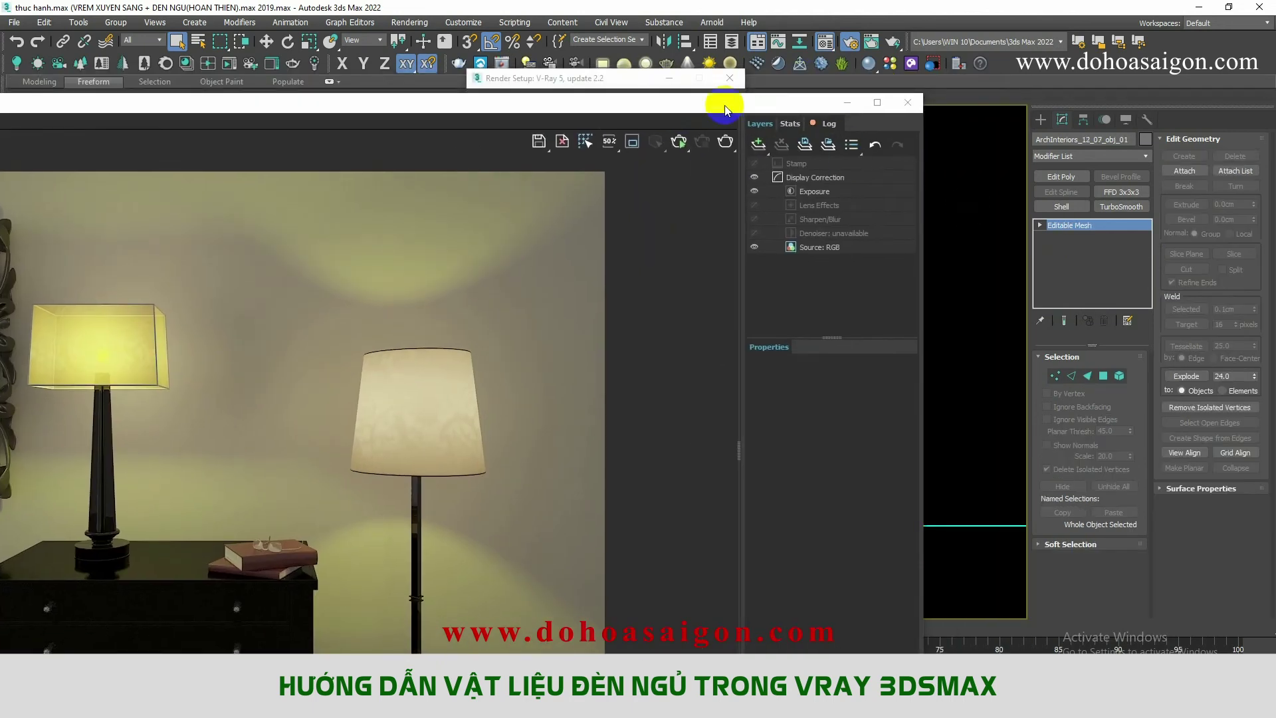
pyautogui.doubleClick(627, 78)
pyautogui.moveTo(607, 77); pyautogui.dragTo(712, 185)
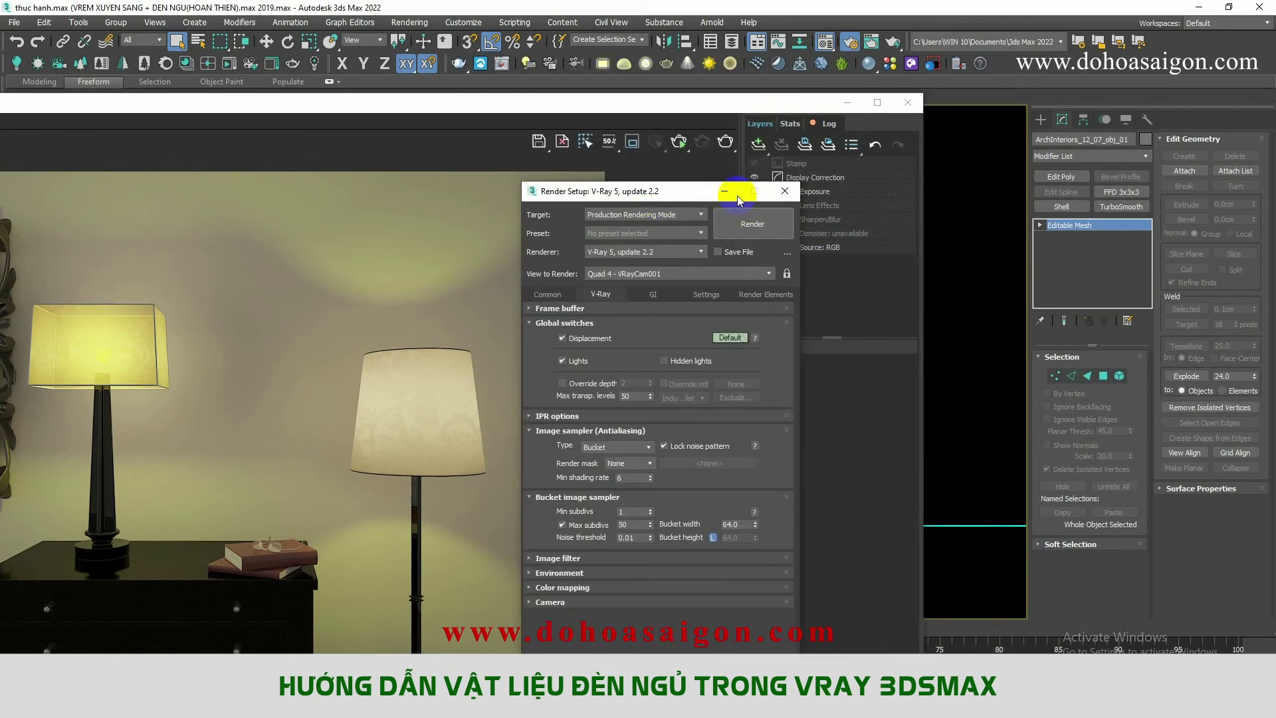
pyautogui.click(755, 122)
pyautogui.moveTo(753, 103); pyautogui.dragTo(661, 200)
pyautogui.click(705, 133)
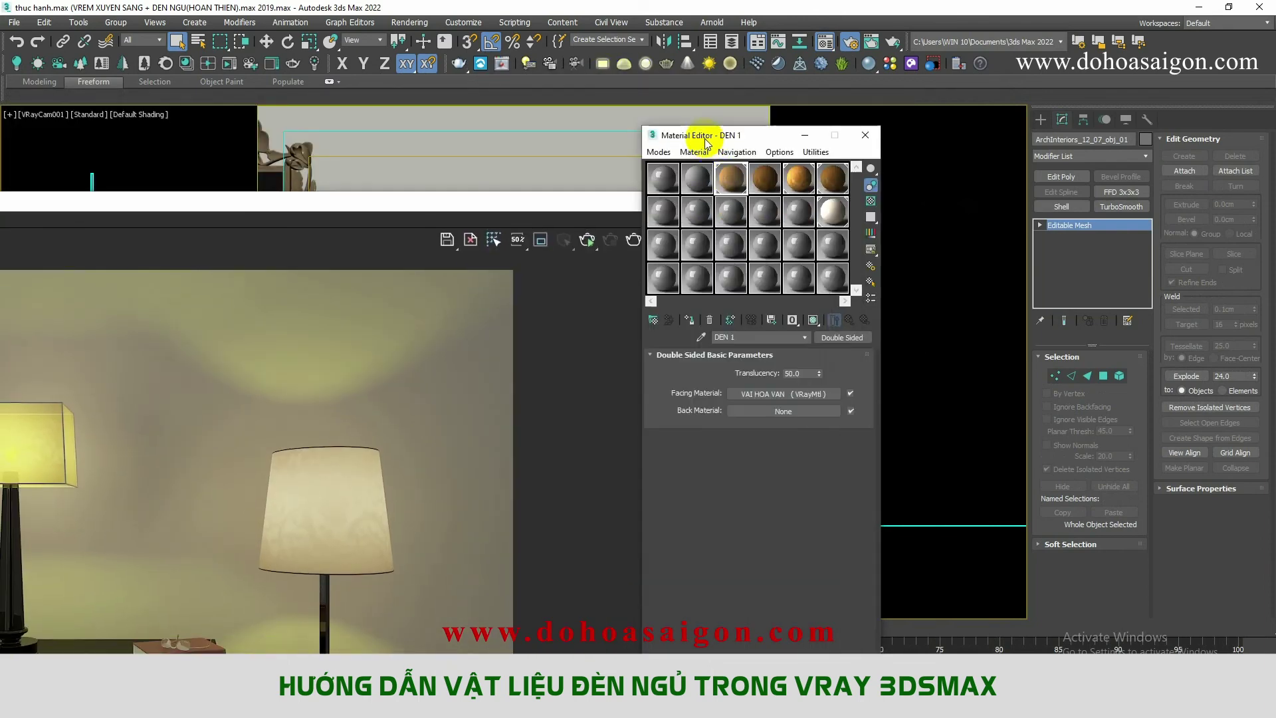
pyautogui.moveTo(766, 139)
pyautogui.mouseDown()
pyautogui.moveTo(944, 138)
pyautogui.moveTo(1077, 114)
pyautogui.mouseUp()
pyautogui.moveTo(590, 200)
pyautogui.mouseDown()
pyautogui.moveTo(704, 148)
pyautogui.moveTo(716, 125)
pyautogui.mouseUp()
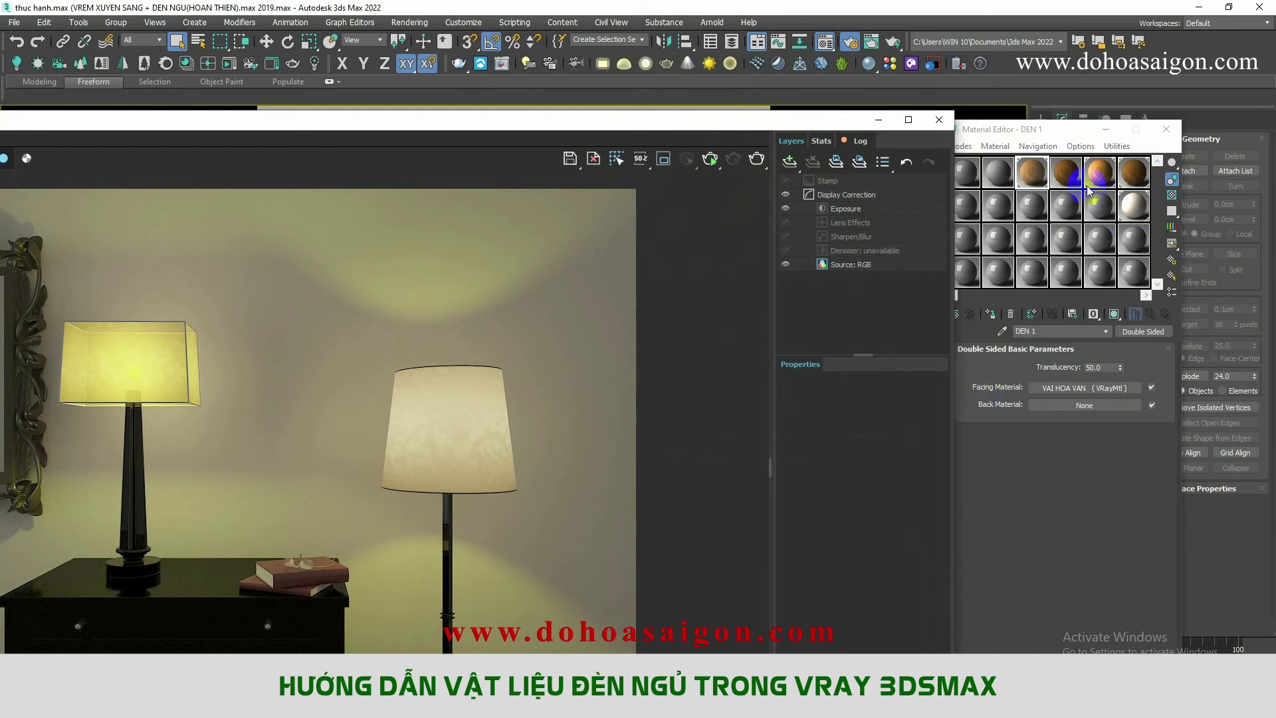
# Step: Zoom in and out on the finished render, then Alt+Tab to File Explorer on Removable Disk (E:)
pyautogui.scroll(2, 447, 411)
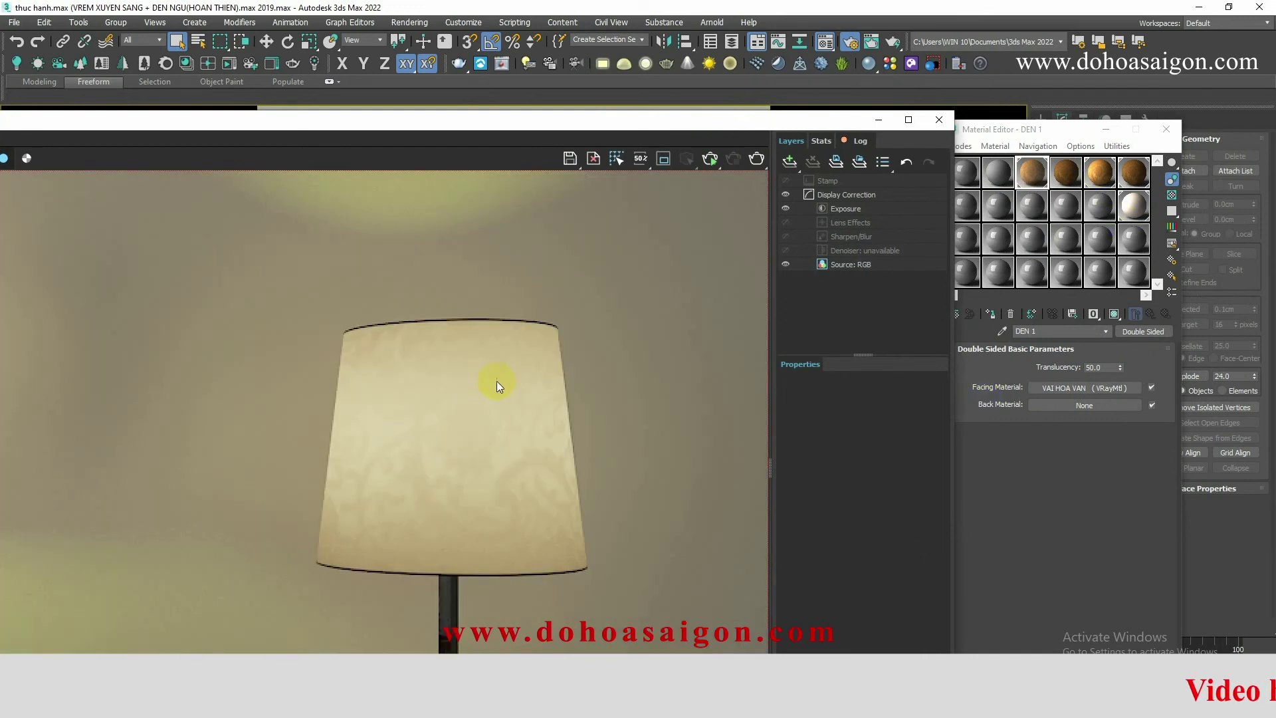
pyautogui.scroll(-2, 452, 393)
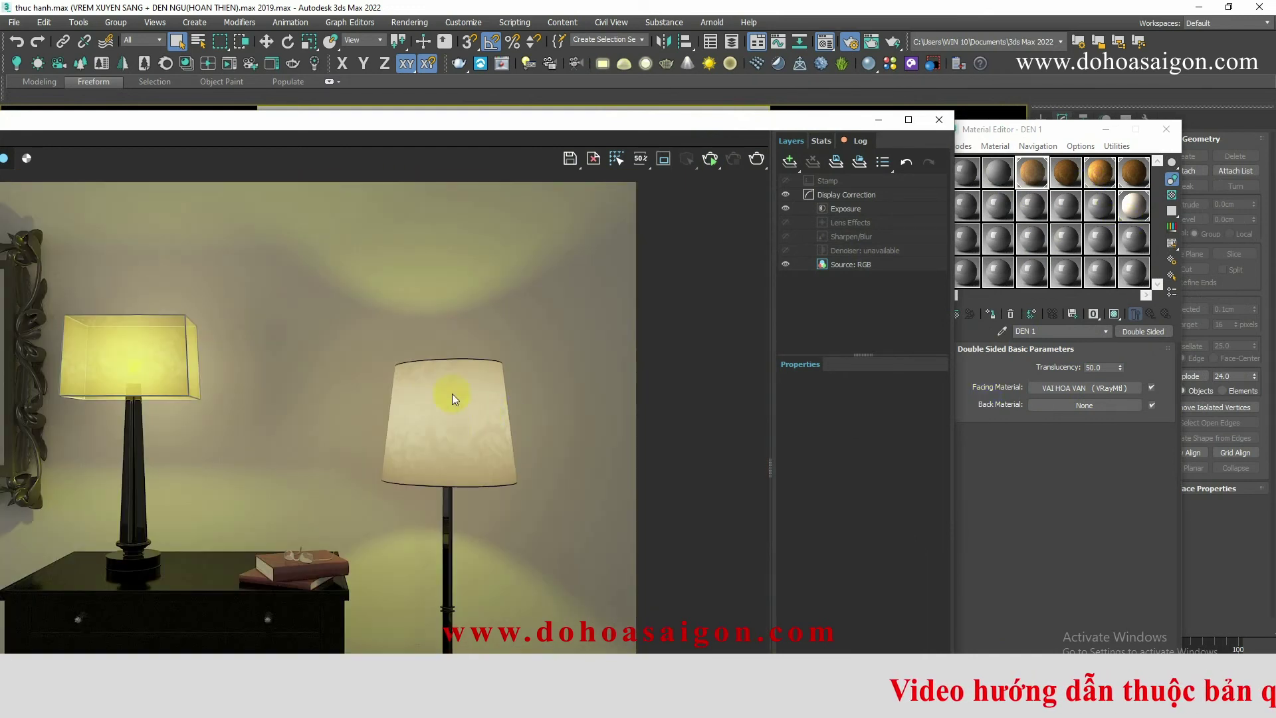
pyautogui.scroll(-3, 452, 426)
pyautogui.scroll(3, 276, 502)
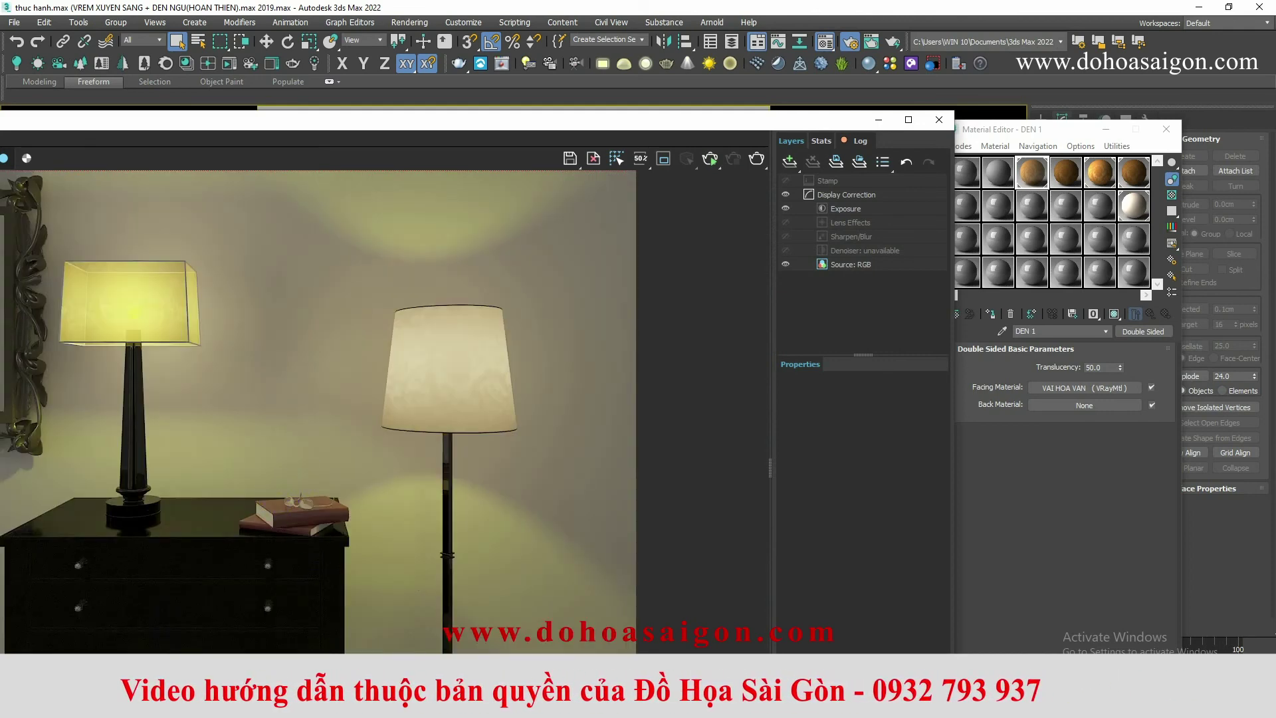
pyautogui.hotkey('alt', 'Tab')
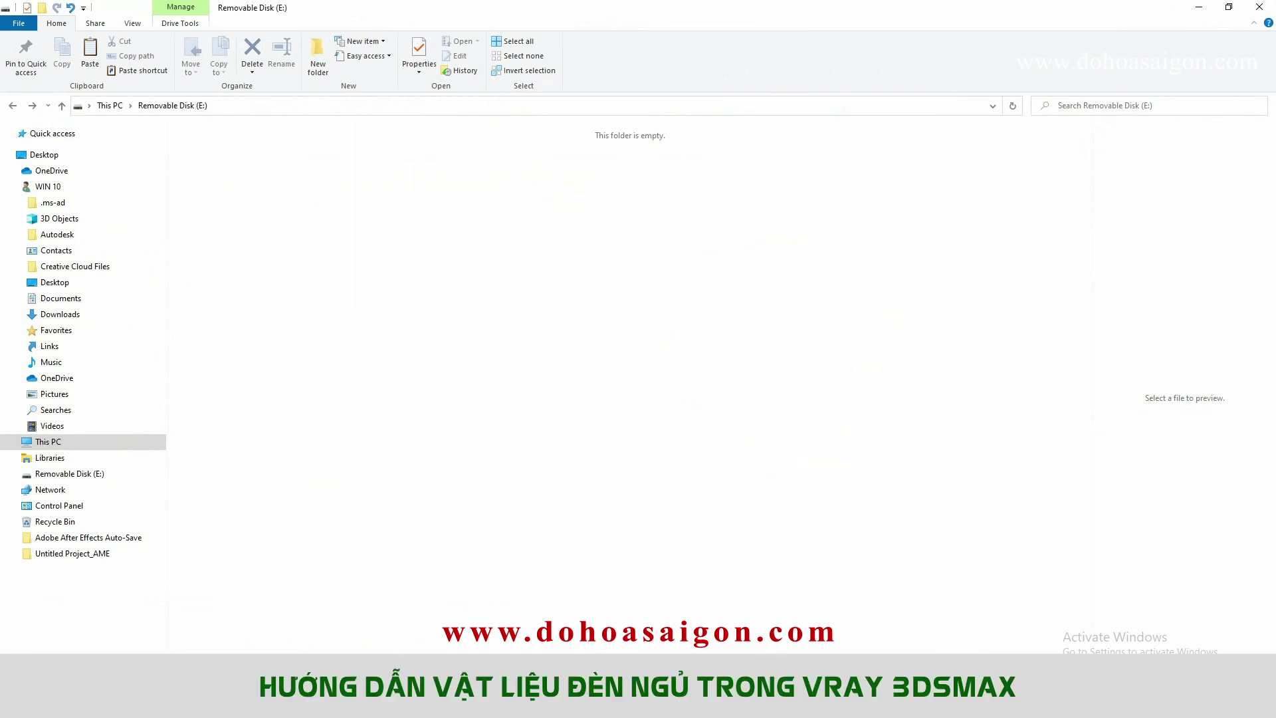
# Step: Browse from Desktop through DATA (D:) to the project's VAI HOA VAN texture folder
pyautogui.click(39, 155)
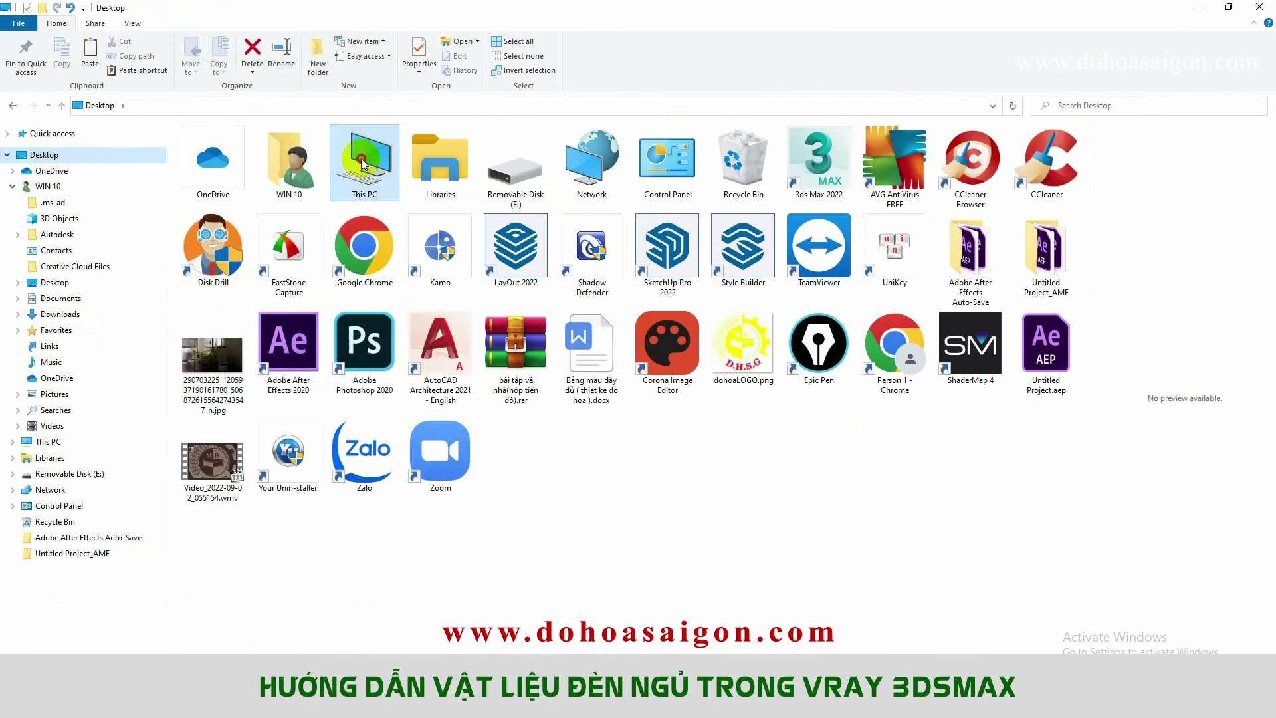
pyautogui.doubleClick(363, 159)
pyautogui.doubleClick(291, 287)
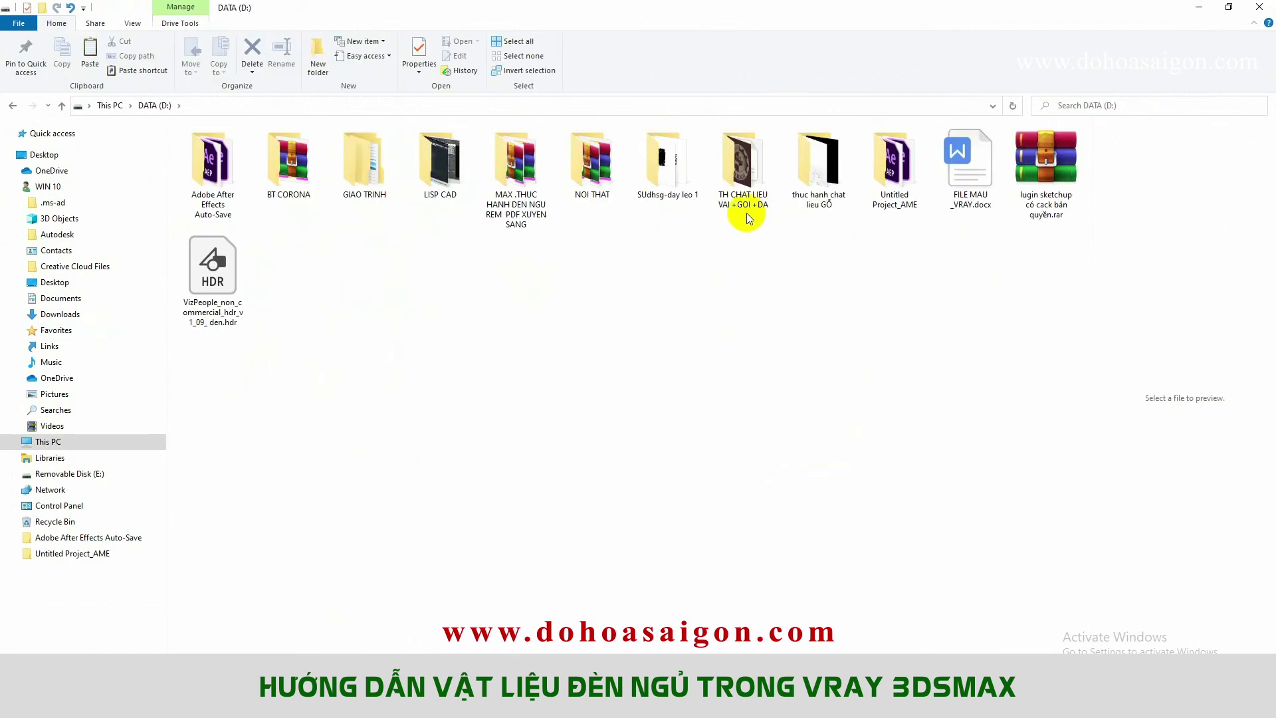
pyautogui.doubleClick(512, 179)
pyautogui.doubleClick(220, 173)
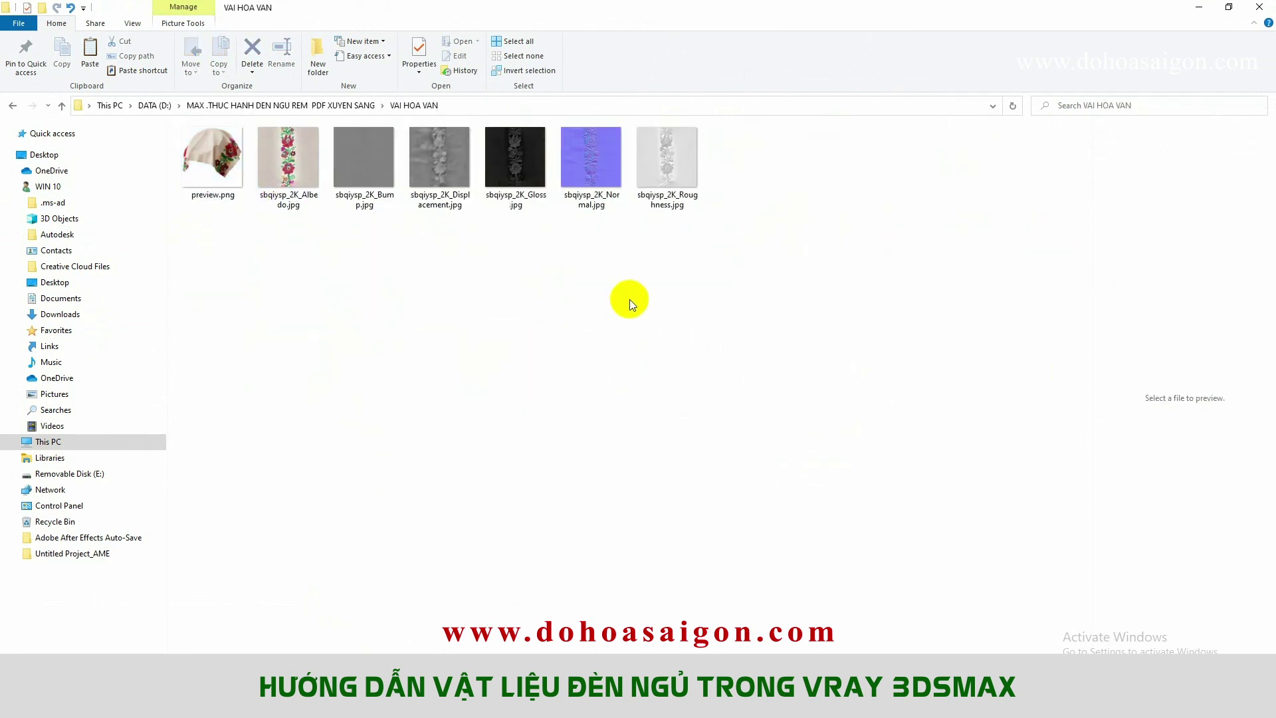
# Step: Preview the Albedo and Displacement maps, then return to the thuc hanh.max render
pyautogui.doubleClick(288, 159)
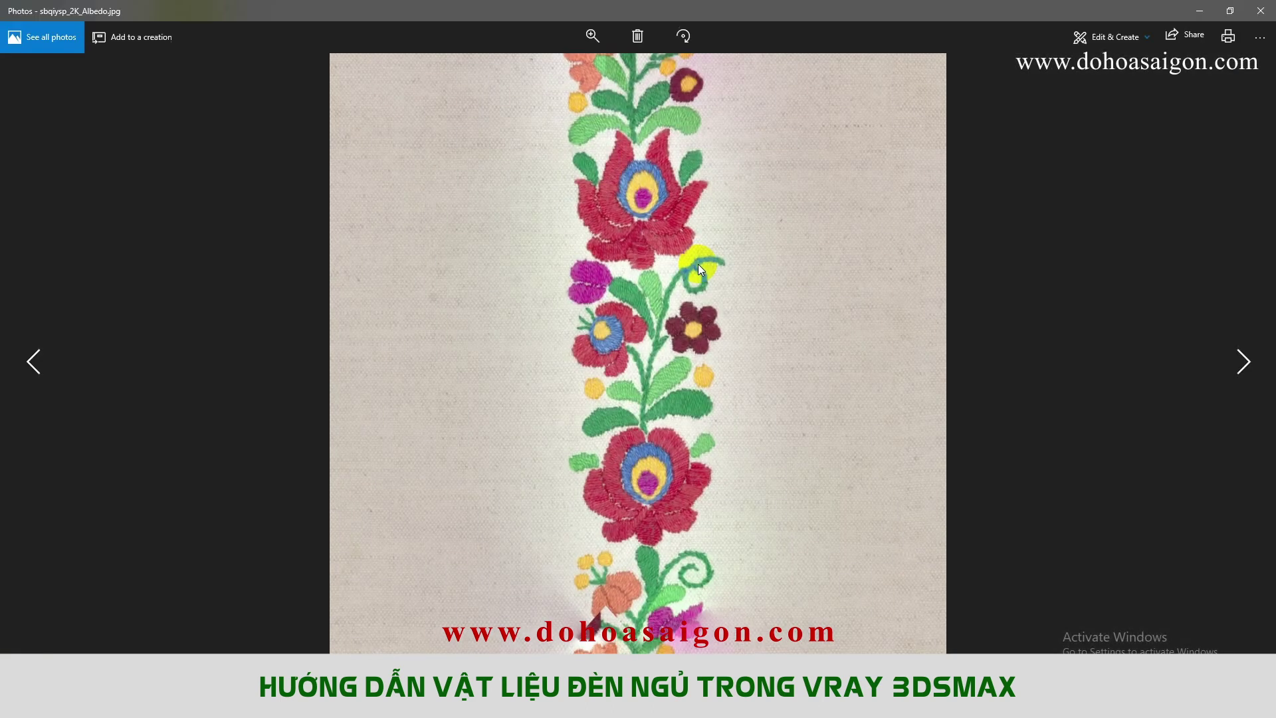
pyautogui.press('Right')
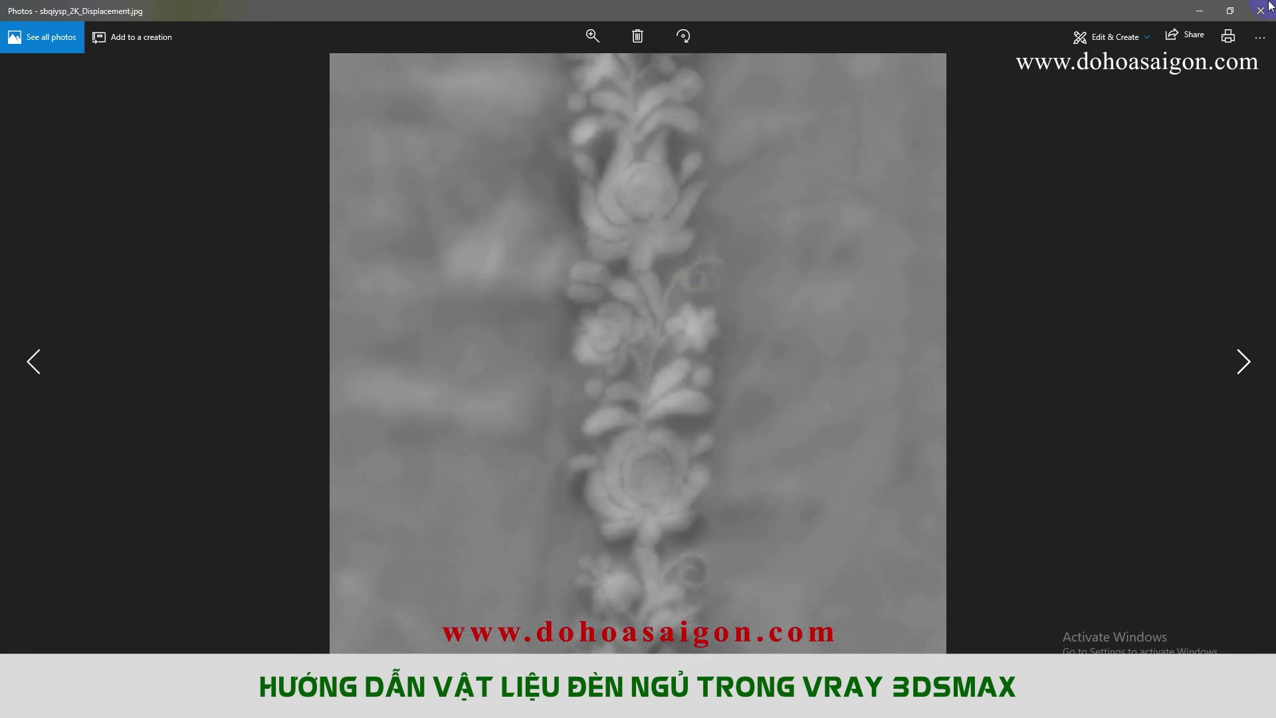
pyautogui.click(1262, 9)
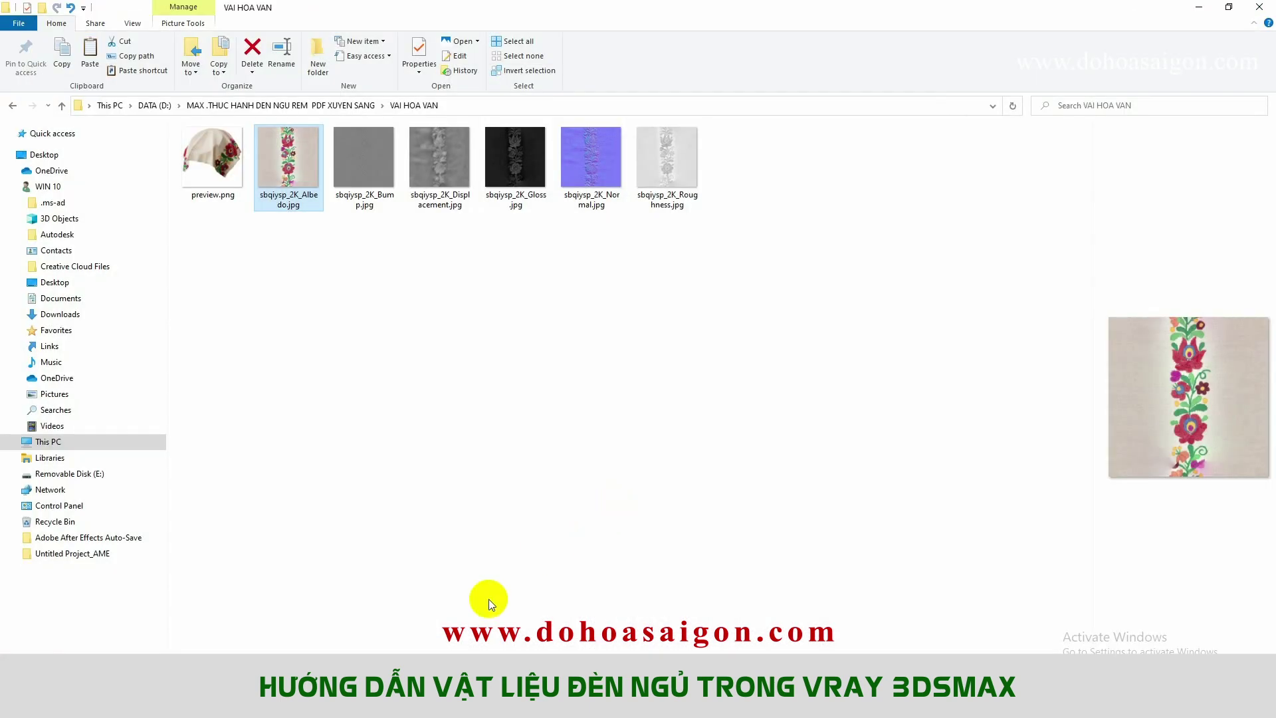
pyautogui.click(473, 705)
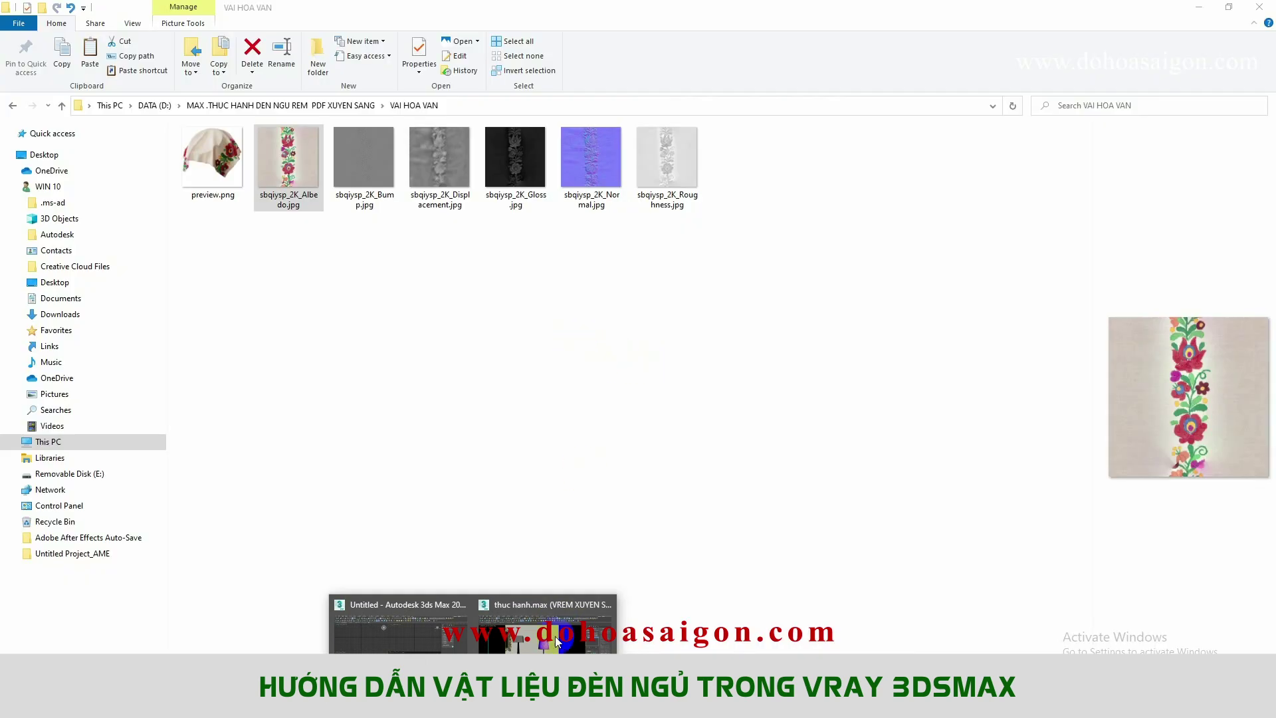
pyautogui.click(556, 636)
# Step: Zoom in on each lampshade in the V-Ray frame buffer to inspect the patterned fabric
pyautogui.scroll(3, 436, 357)
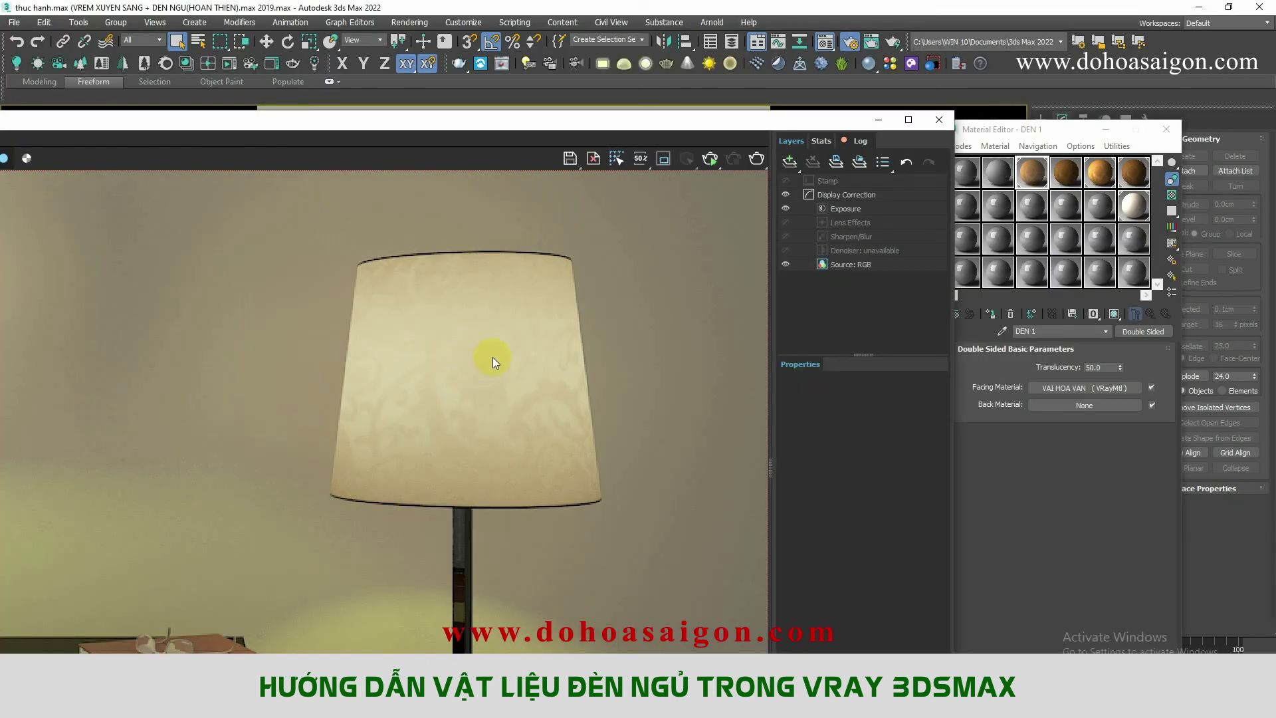
pyautogui.scroll(-2, 435, 331)
pyautogui.moveTo(322, 123); pyautogui.dragTo(460, 93)
pyautogui.scroll(2, 273, 245)
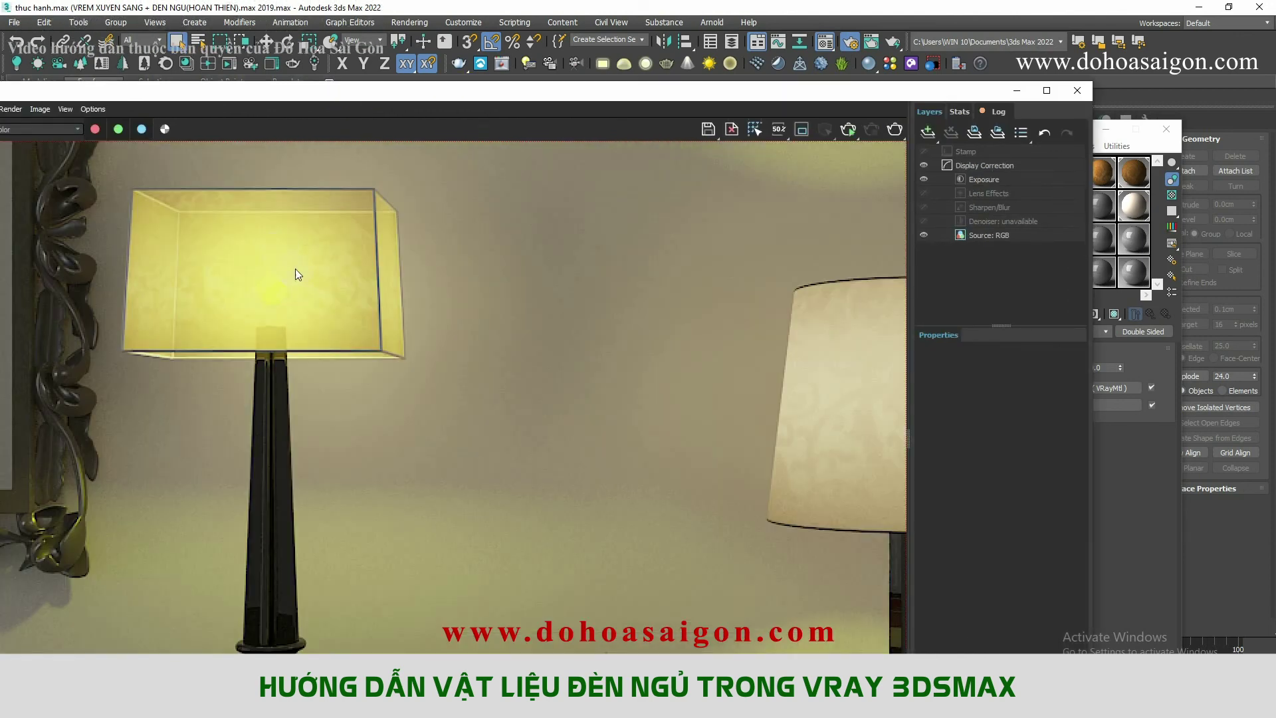
pyautogui.scroll(-2, 295, 268)
pyautogui.scroll(2, 637, 312)
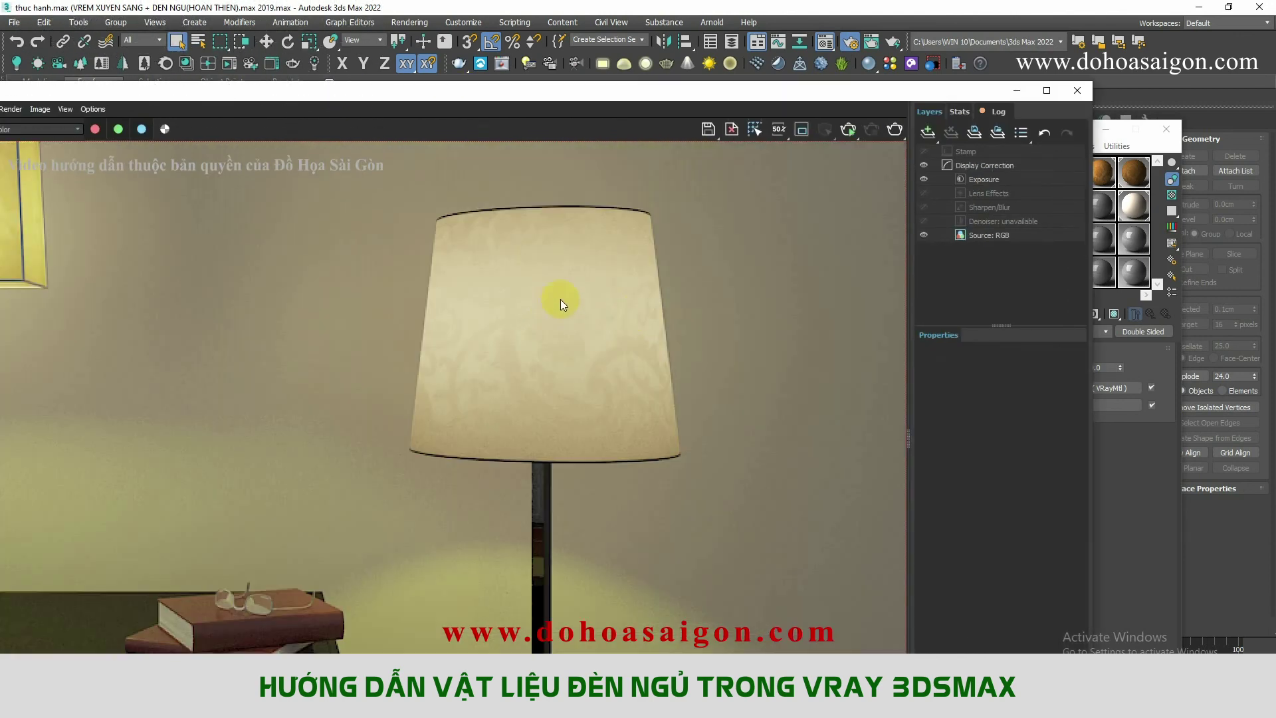
pyautogui.scroll(-2, 571, 297)
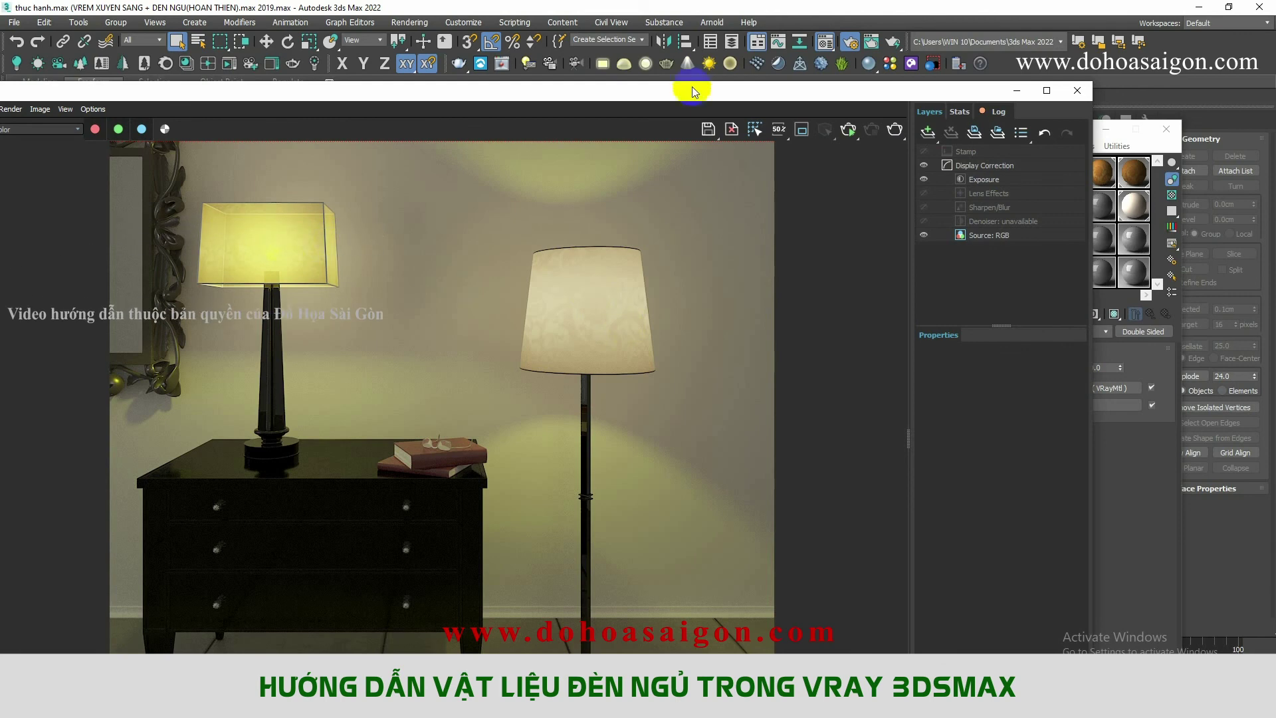
pyautogui.moveTo(695, 90); pyautogui.dragTo(783, 83)
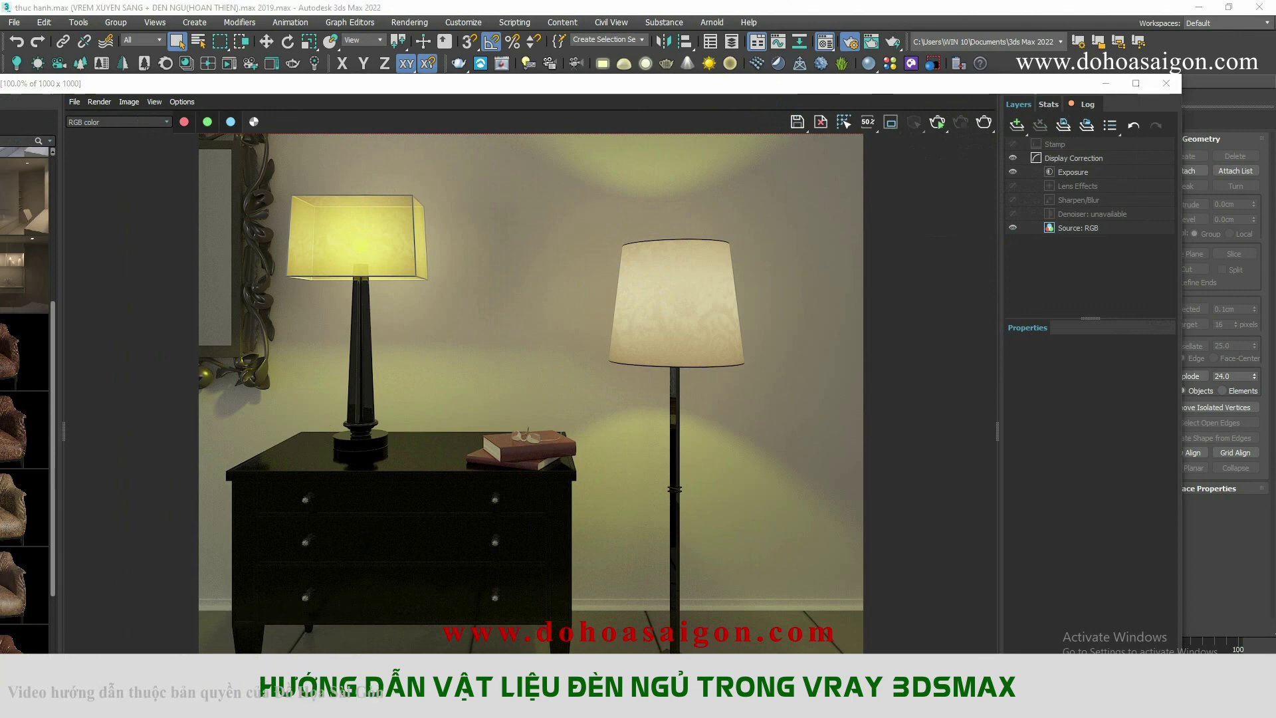
# Step: Preview the white-shaded, cylindrical-shade and curved pink stand lamp reference photos
pyautogui.scroll(4, 318, 325)
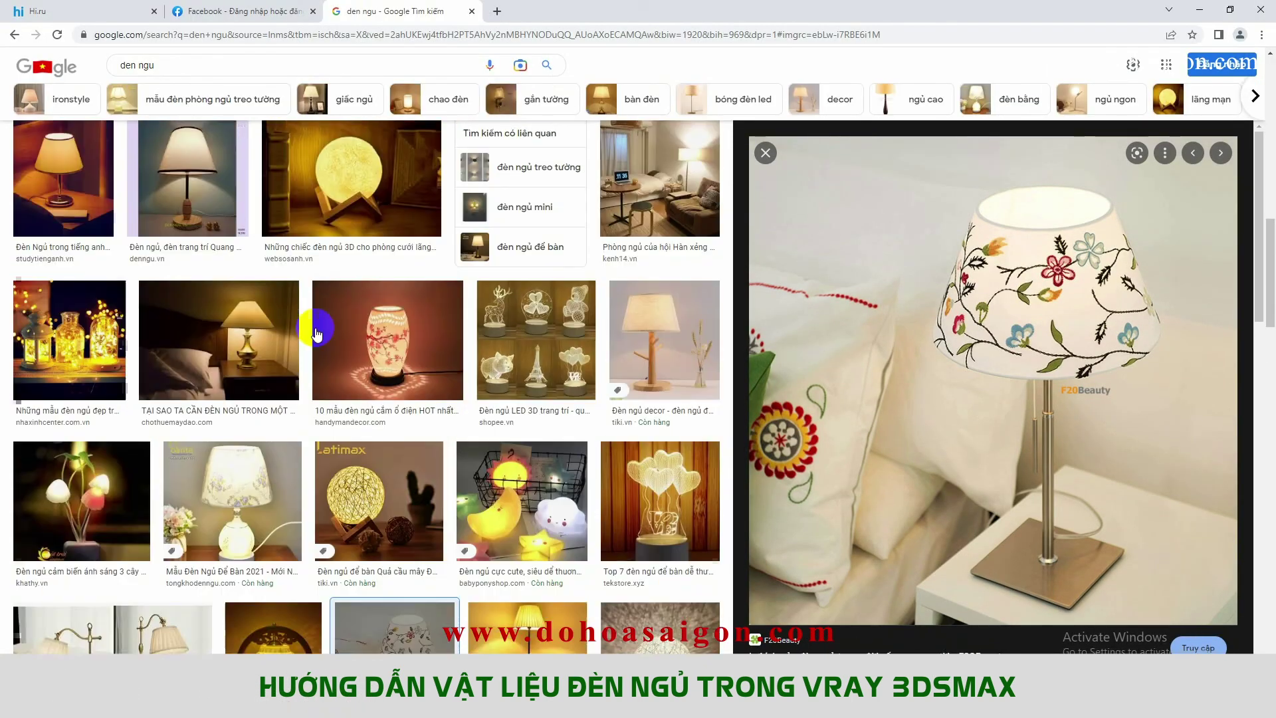
pyautogui.click(210, 226)
pyautogui.click(90, 206)
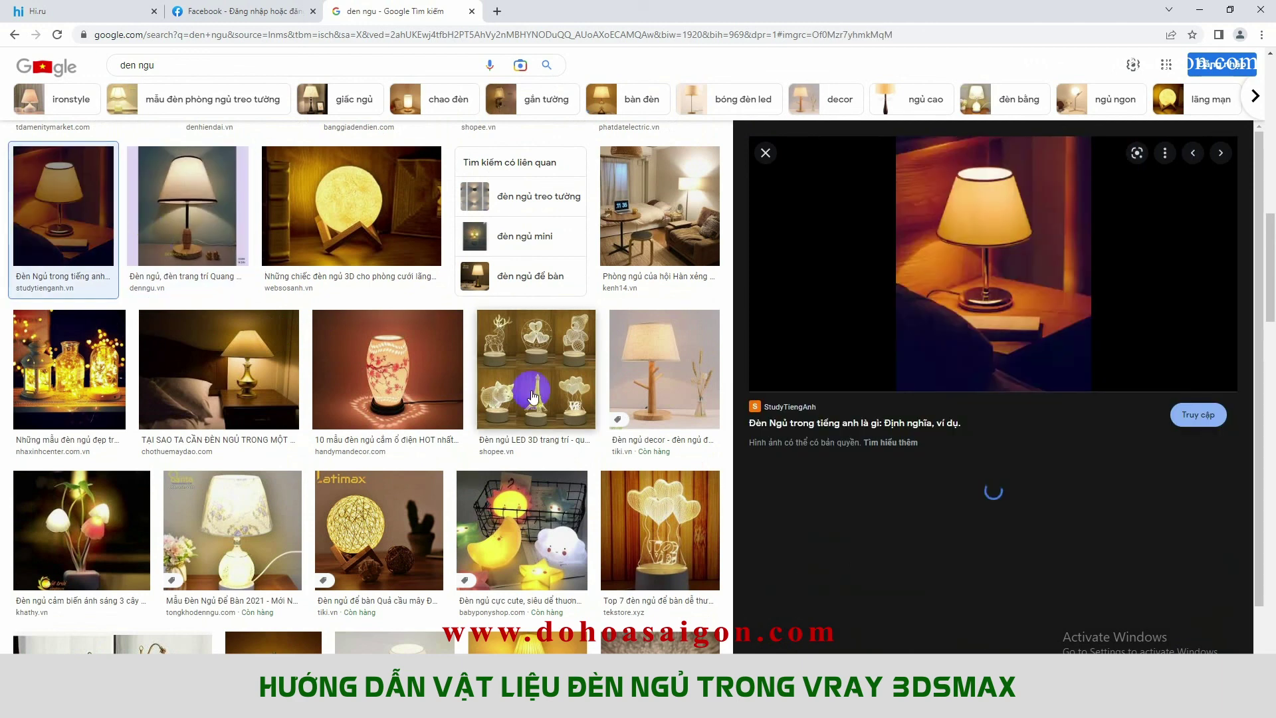
pyautogui.scroll(4, 399, 333)
pyautogui.scroll(2, 466, 333)
pyautogui.click(658, 283)
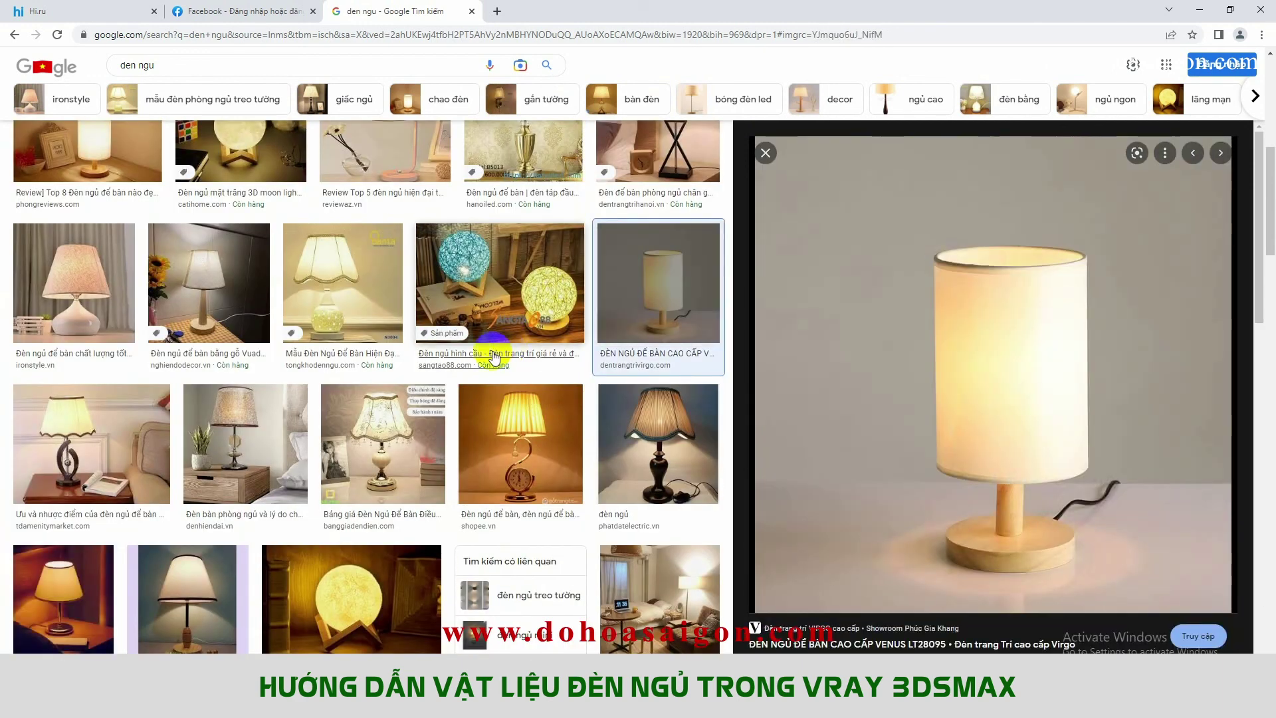
pyautogui.scroll(2, 476, 342)
pyautogui.scroll(3, 399, 412)
pyautogui.click(386, 434)
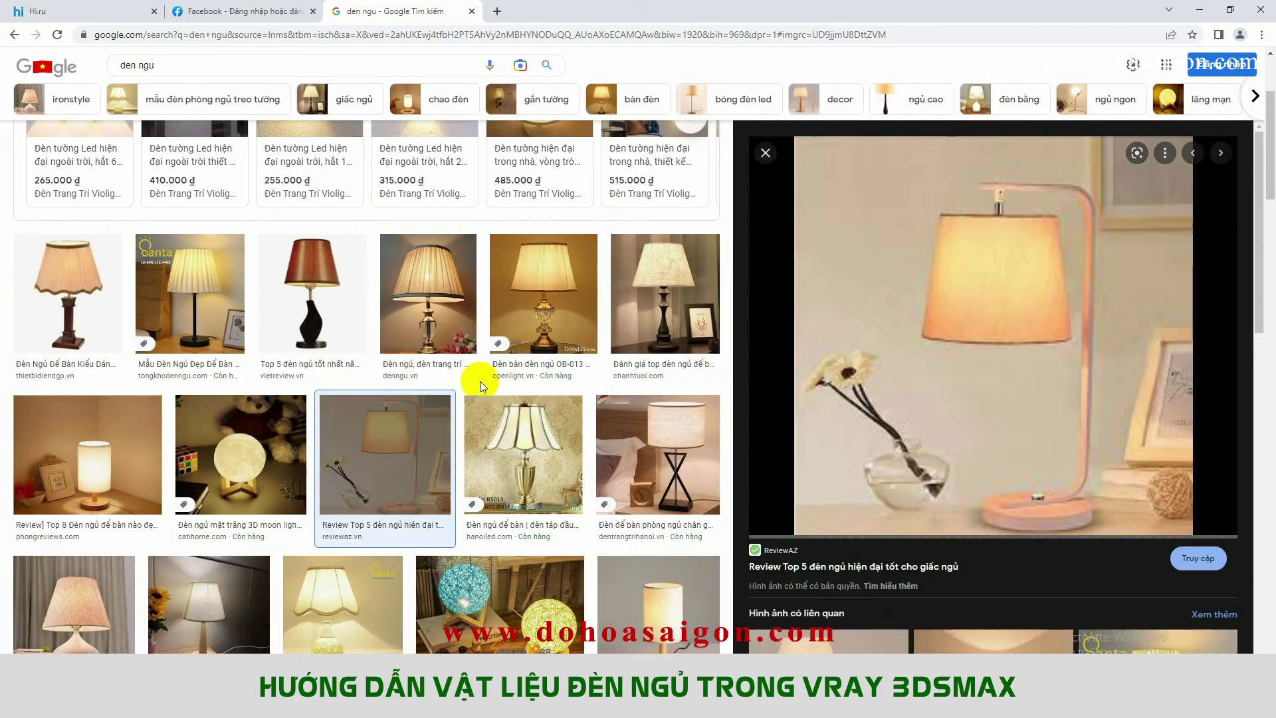
# Step: Preview the brown-shade and crystal-base OB-013 lamp photos, then go back to 3ds Max
pyautogui.scroll(2, 482, 380)
pyautogui.scroll(2, 466, 399)
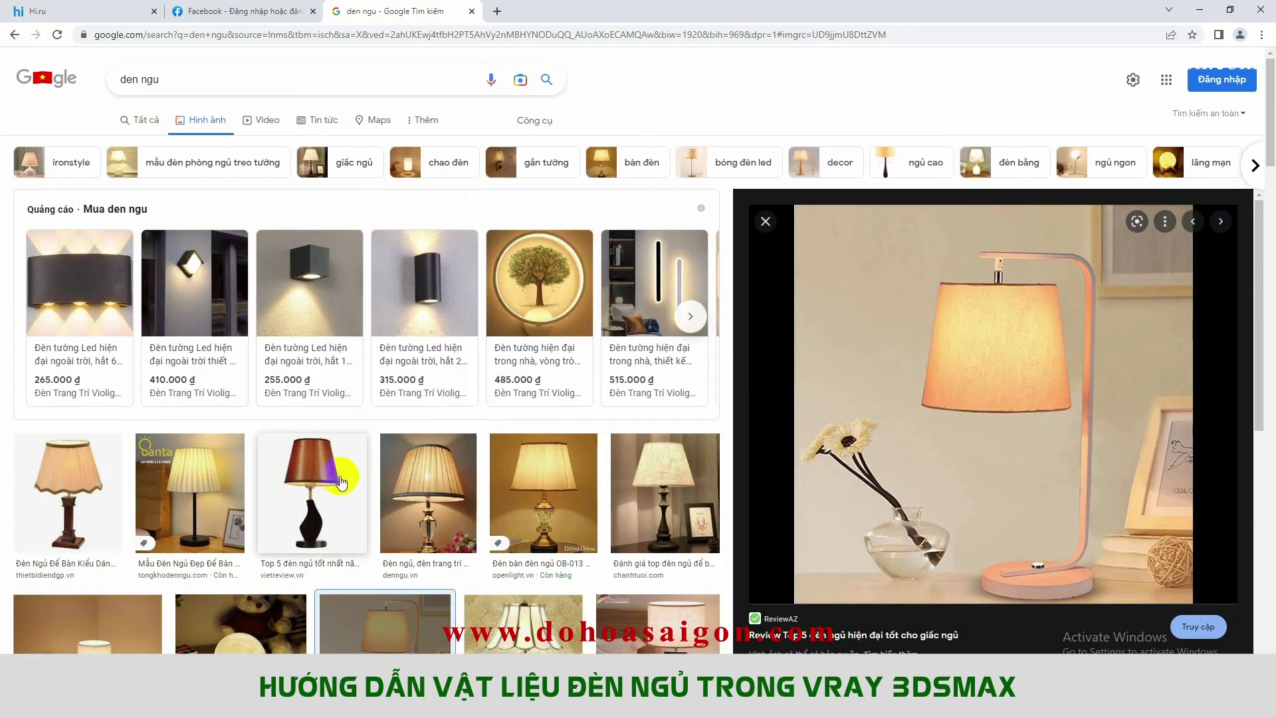
pyautogui.click(319, 500)
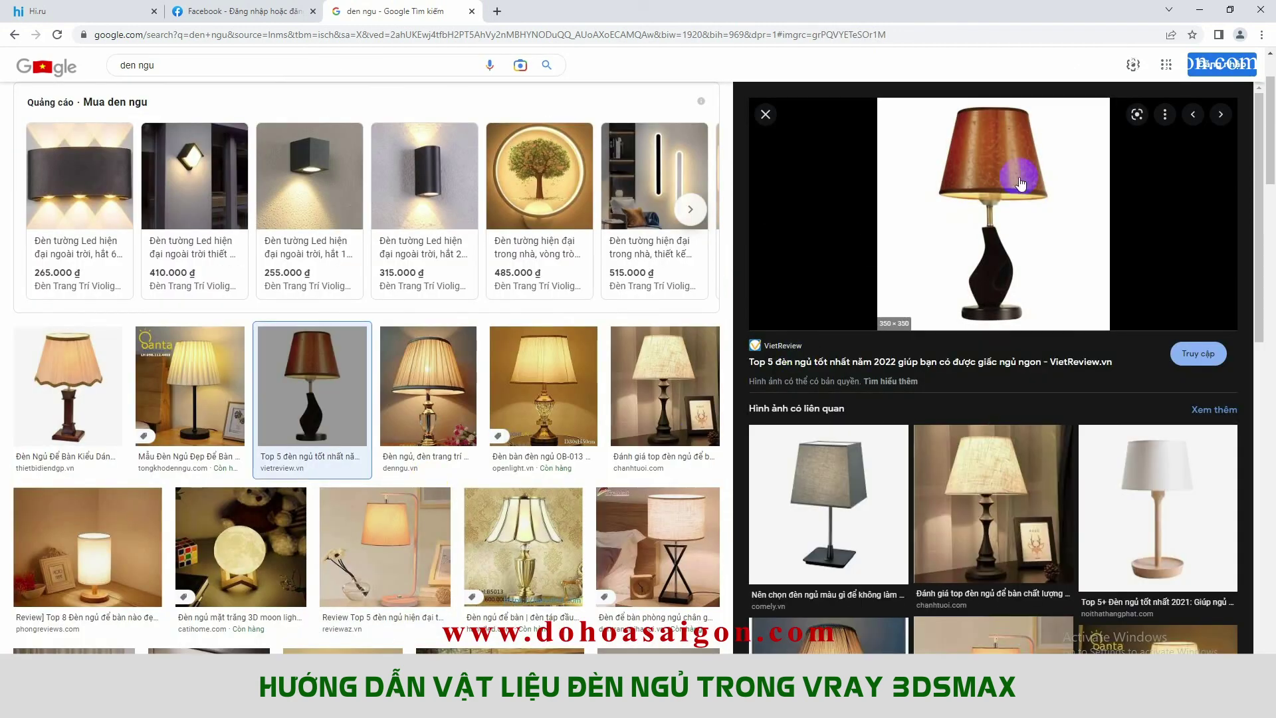
pyautogui.click(983, 202)
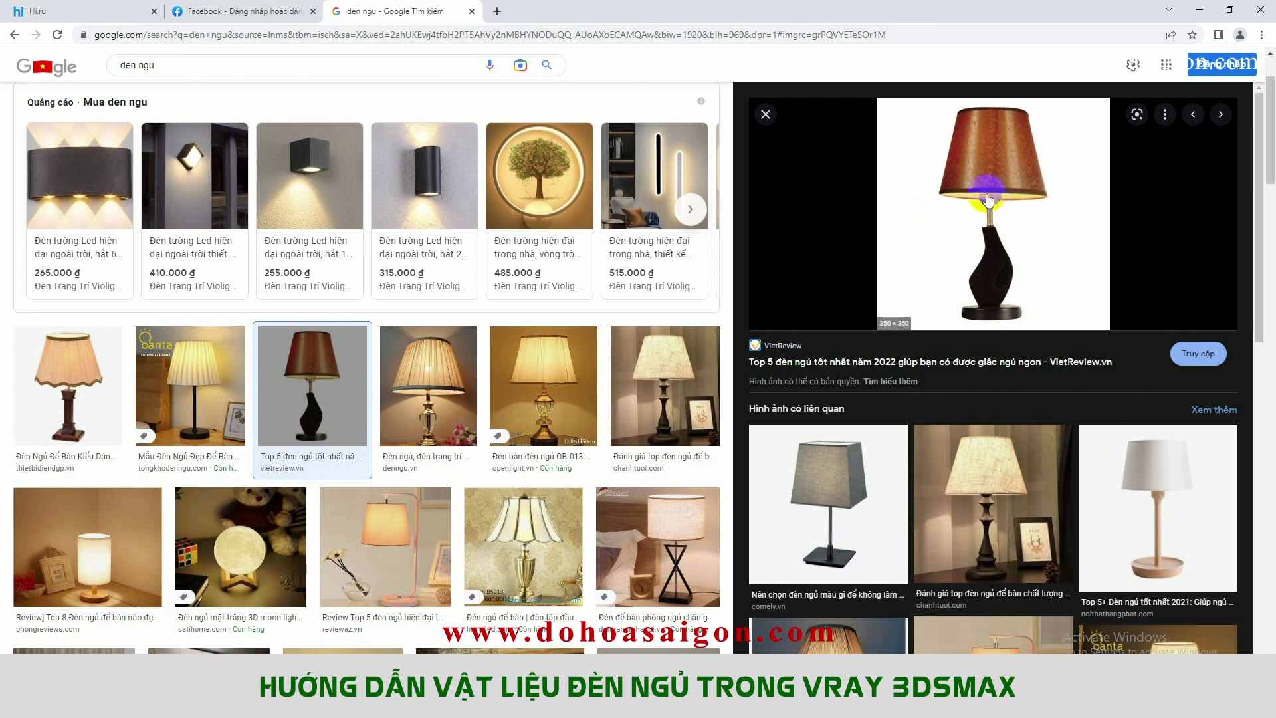
pyautogui.click(560, 362)
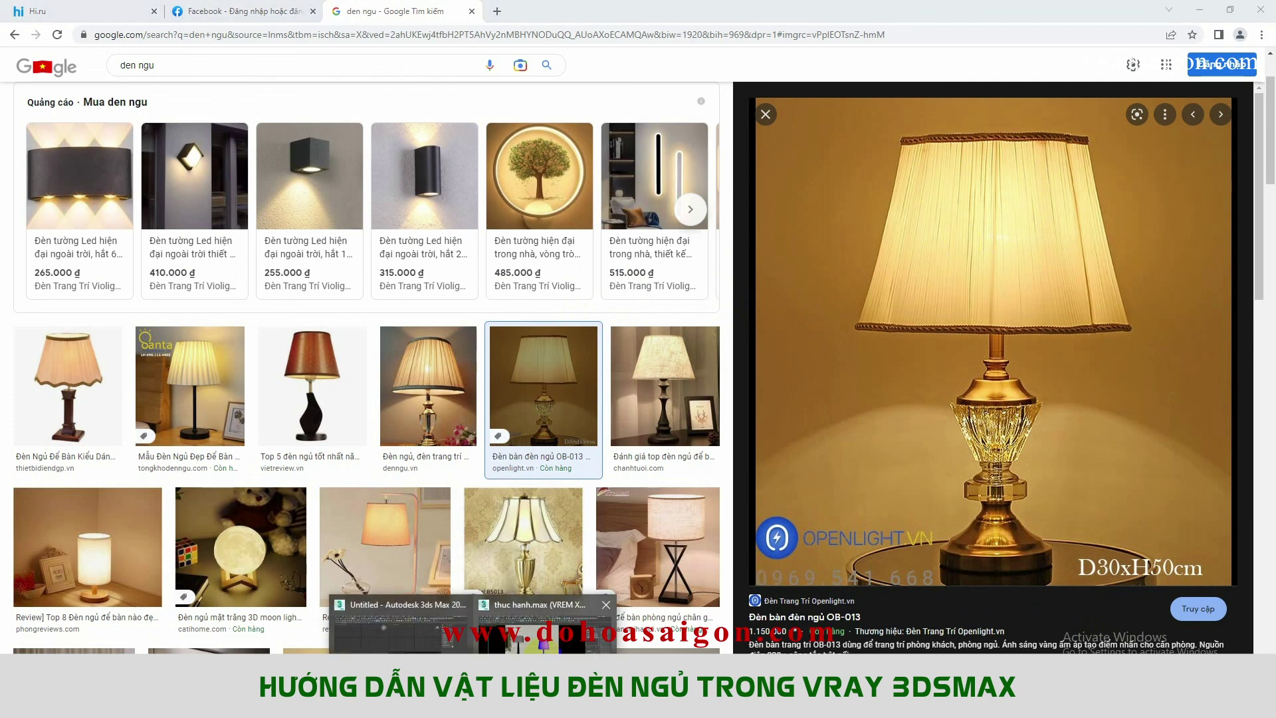
pyautogui.click(545, 625)
# Step: Inspect the 12 - Default diffuse texture, then open the two-sided VAI 2 material
pyautogui.moveTo(917, 85); pyautogui.dragTo(604, 106)
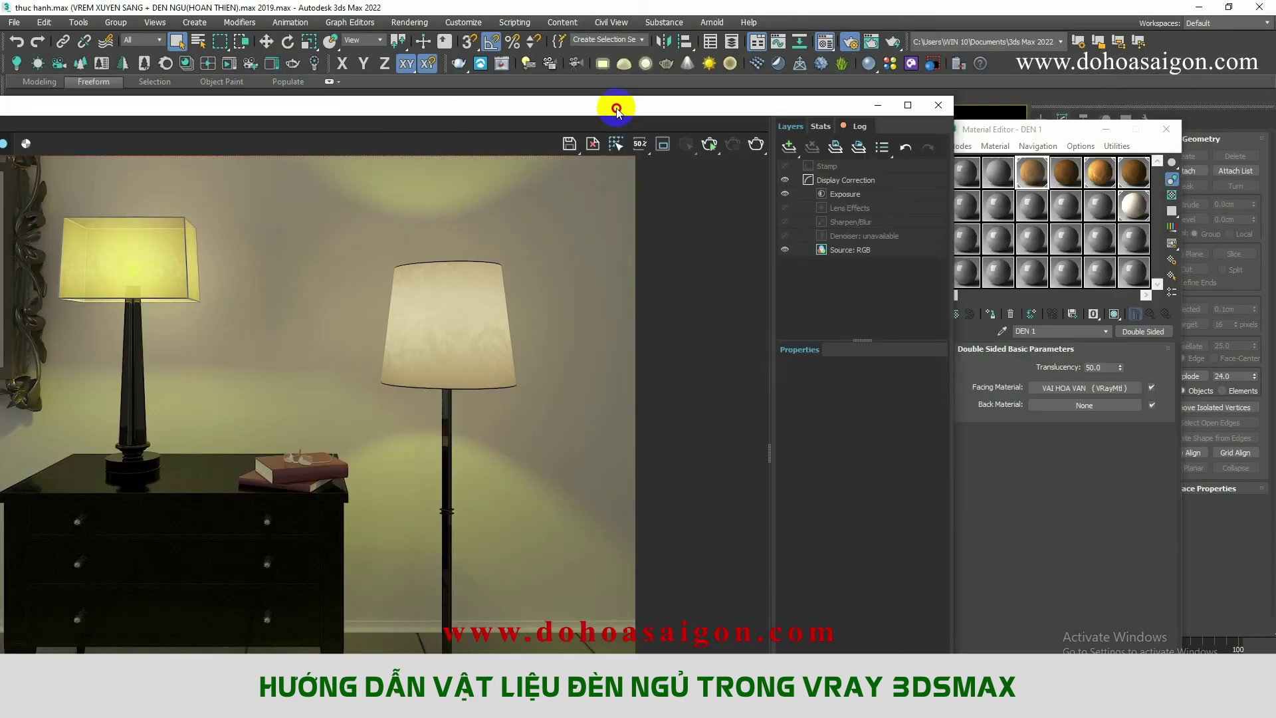
pyautogui.moveTo(1065, 389)
pyautogui.mouseDown()
pyautogui.moveTo(1064, 154)
pyautogui.moveTo(822, 137)
pyautogui.mouseUp()
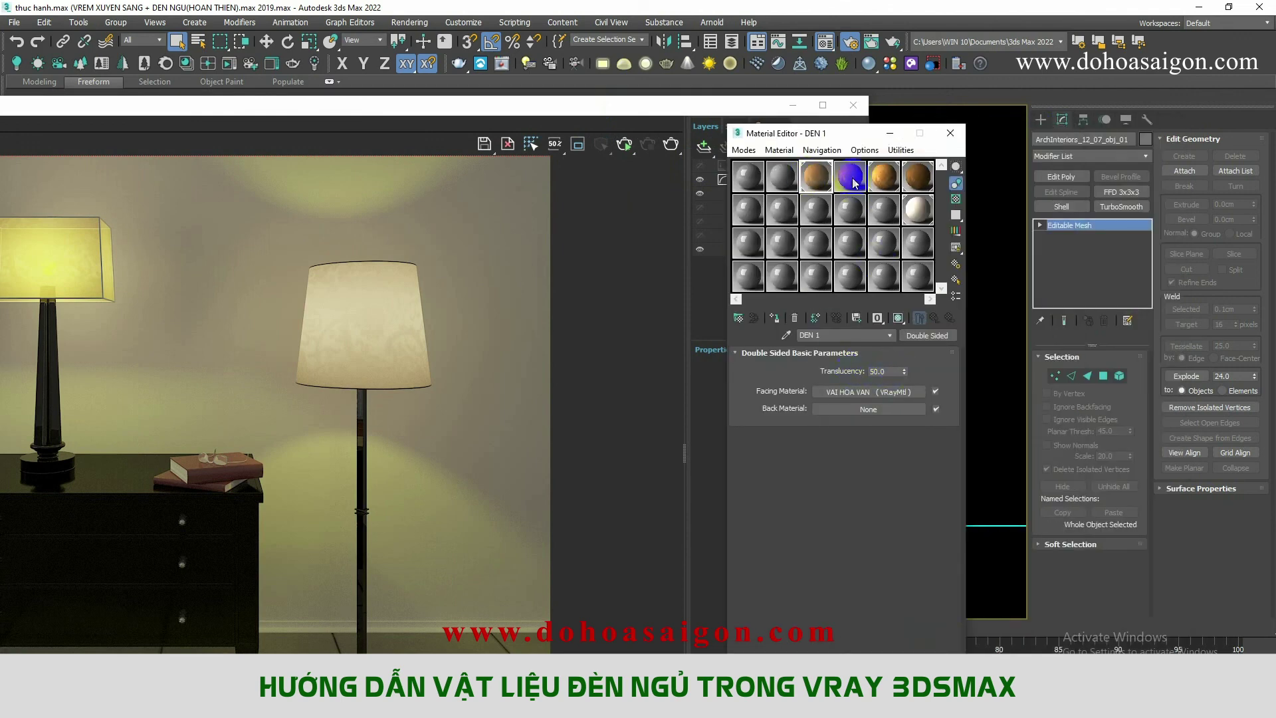
pyautogui.click(917, 214)
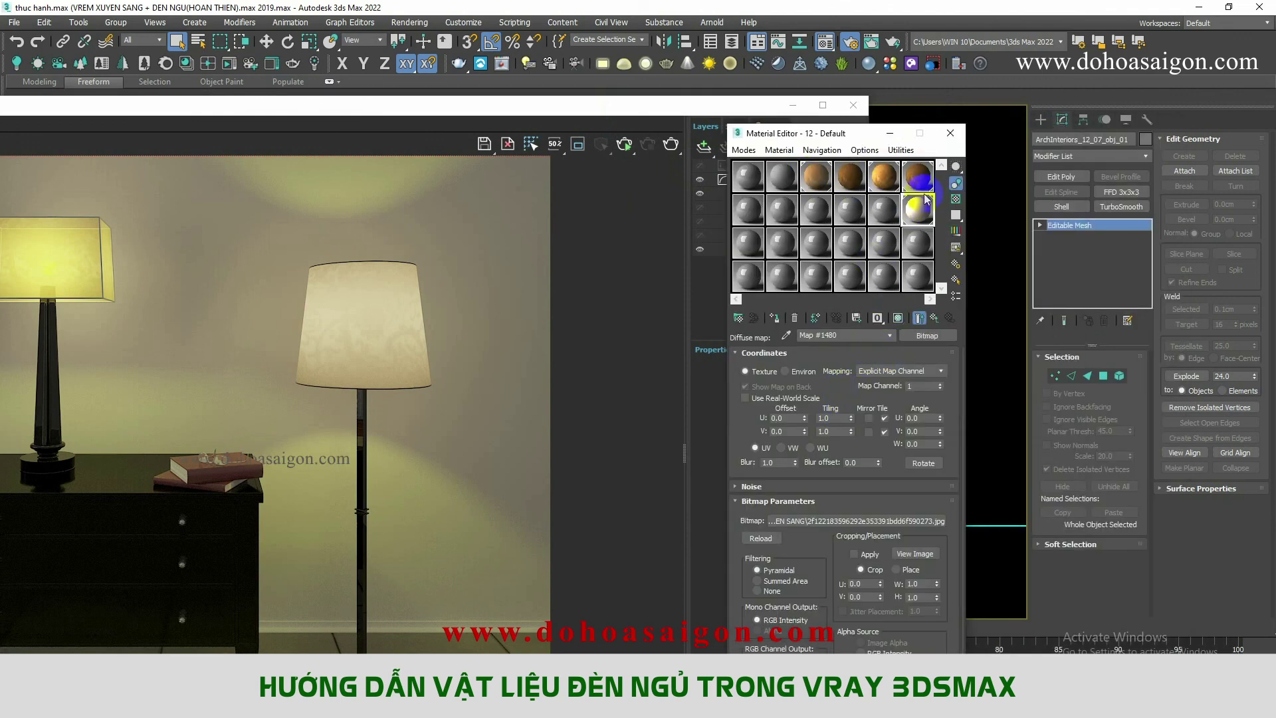
pyautogui.click(936, 319)
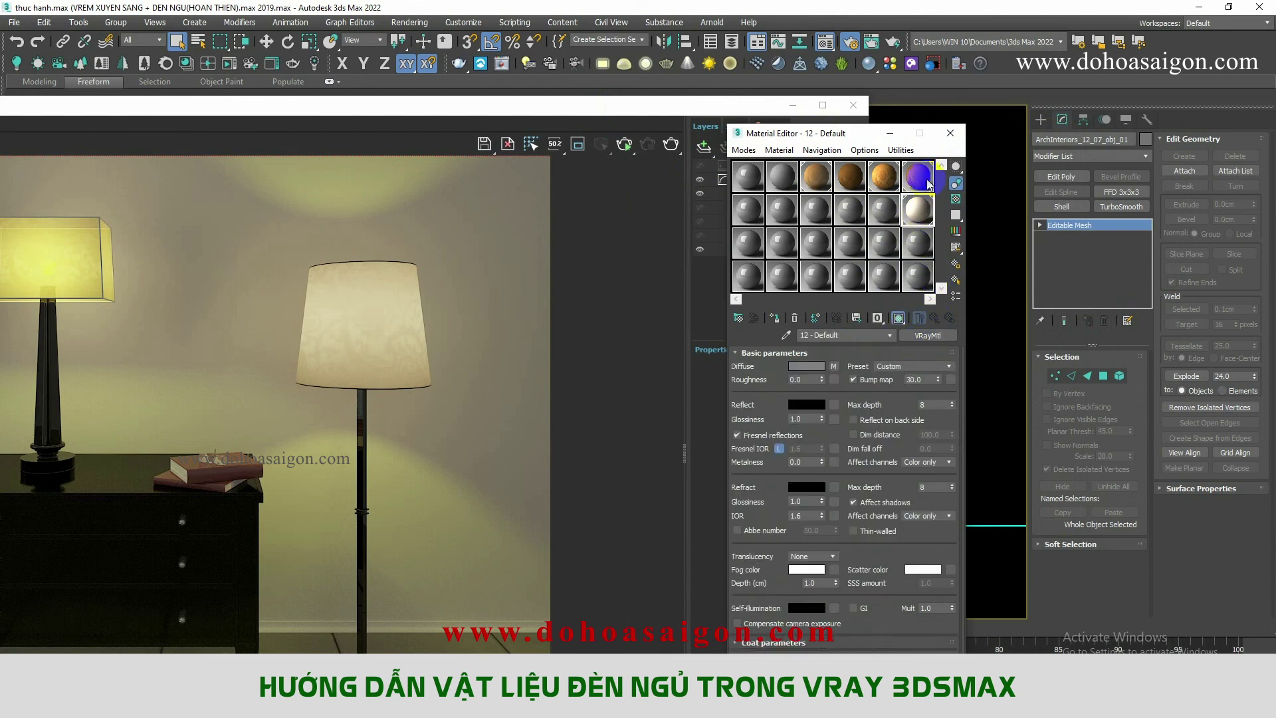
pyautogui.moveTo(928, 186); pyautogui.dragTo(928, 269)
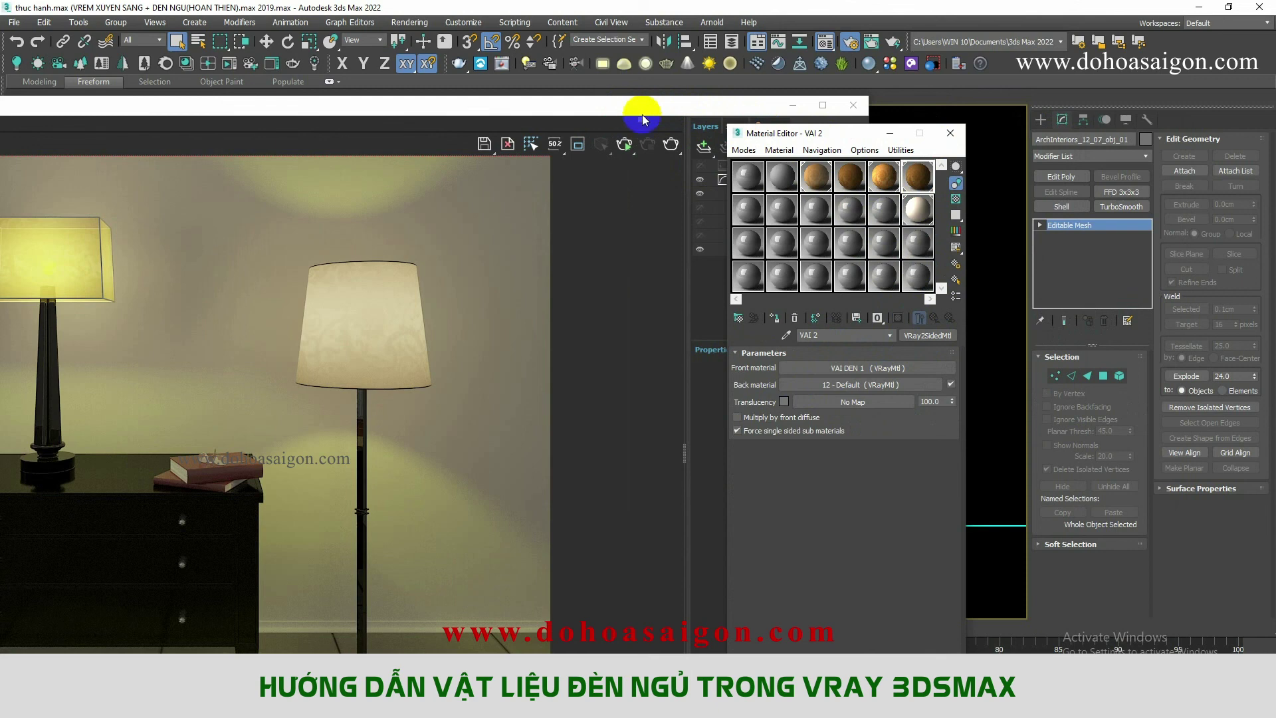
pyautogui.moveTo(630, 110); pyautogui.dragTo(753, 94)
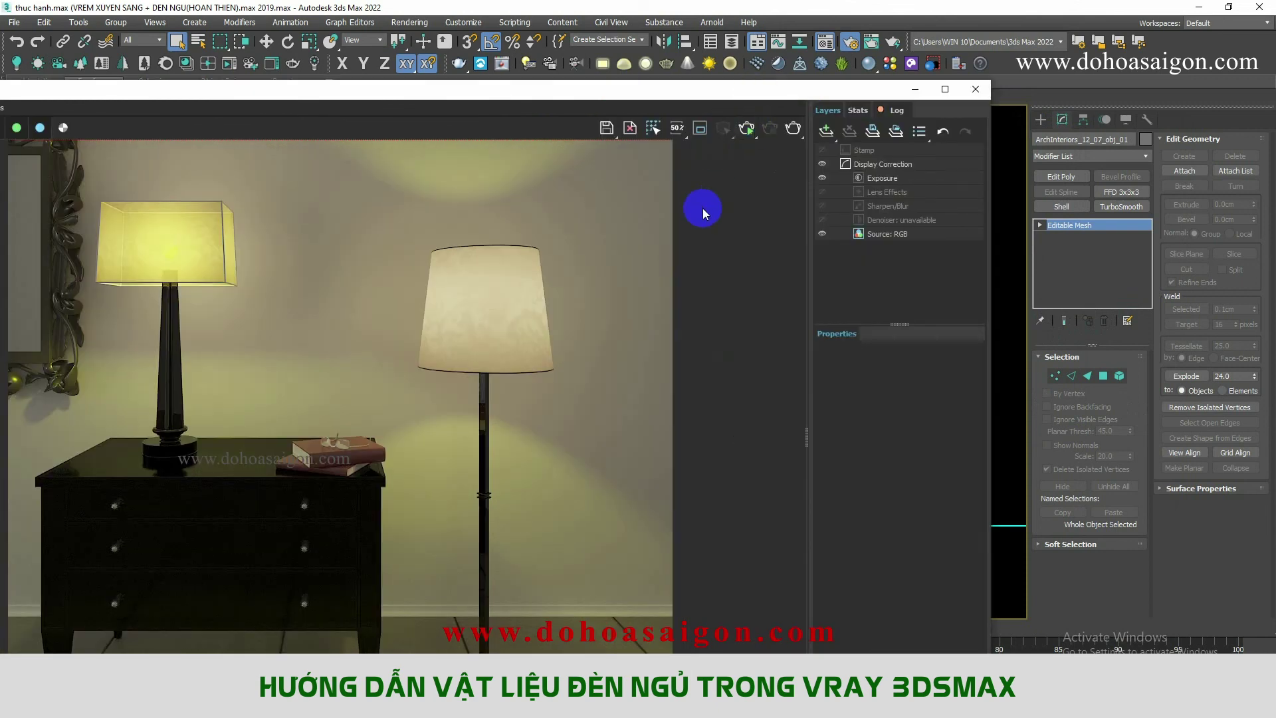